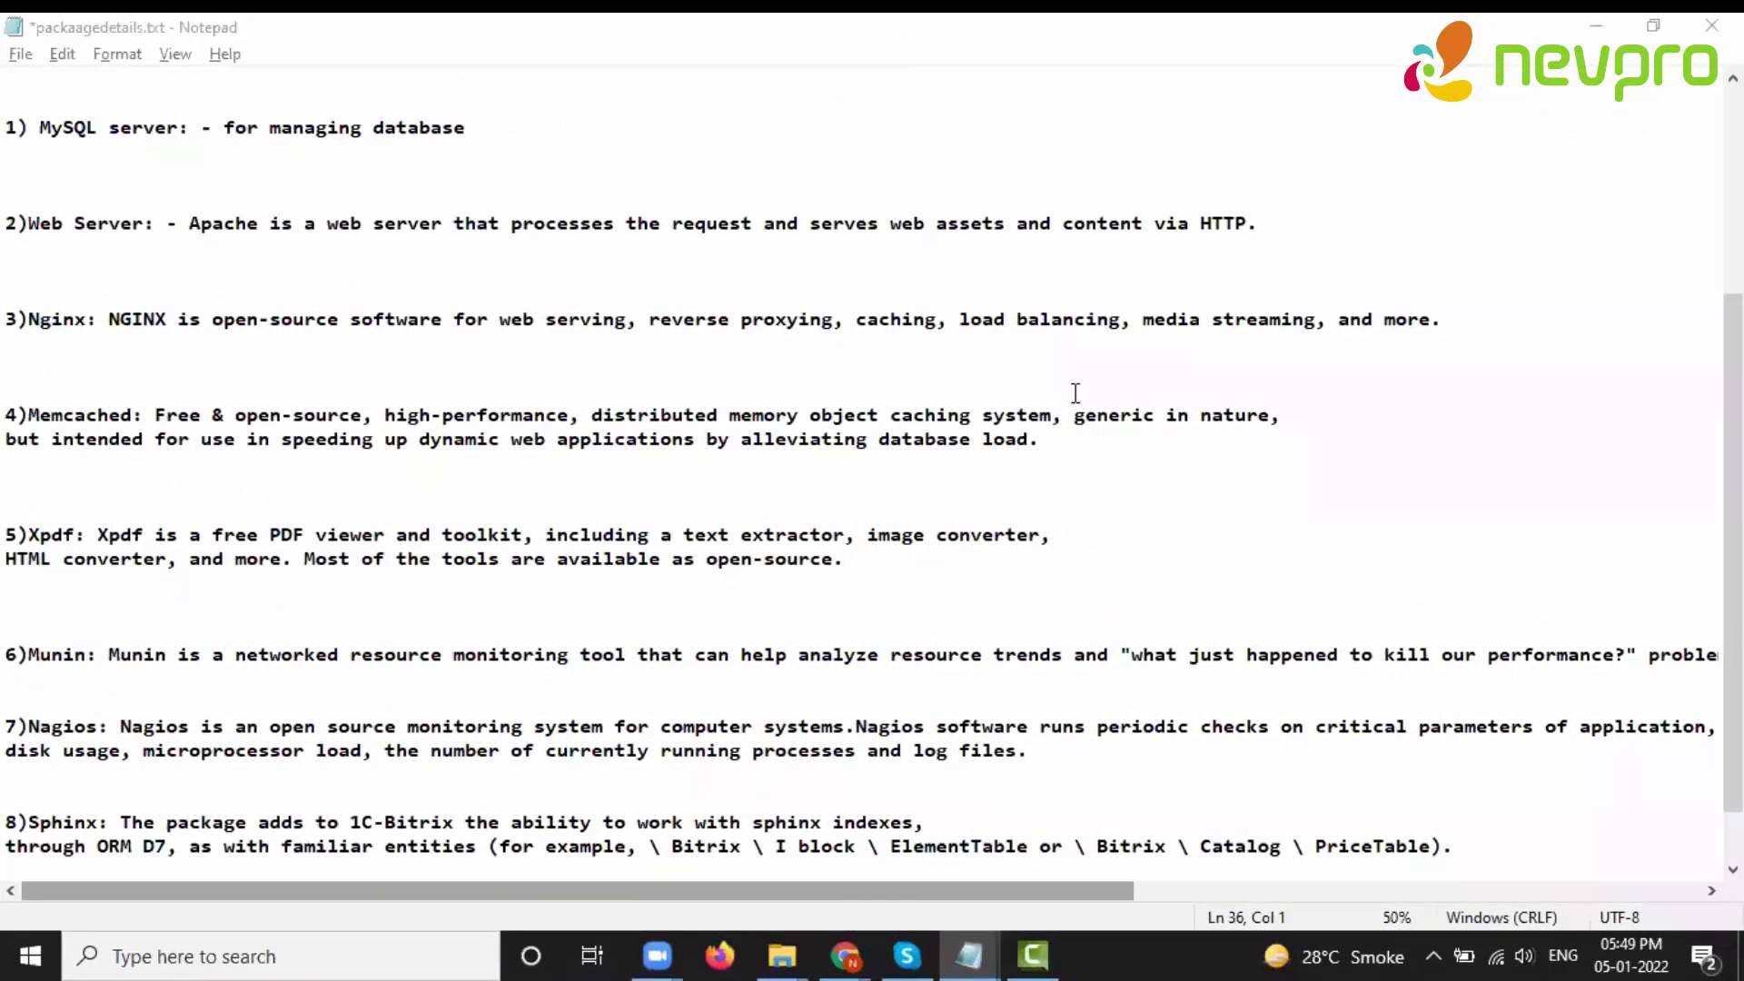
# - Bring the package notes forward and highlight the Nginx and Memcached descriptions
pyautogui.click(319, 358)
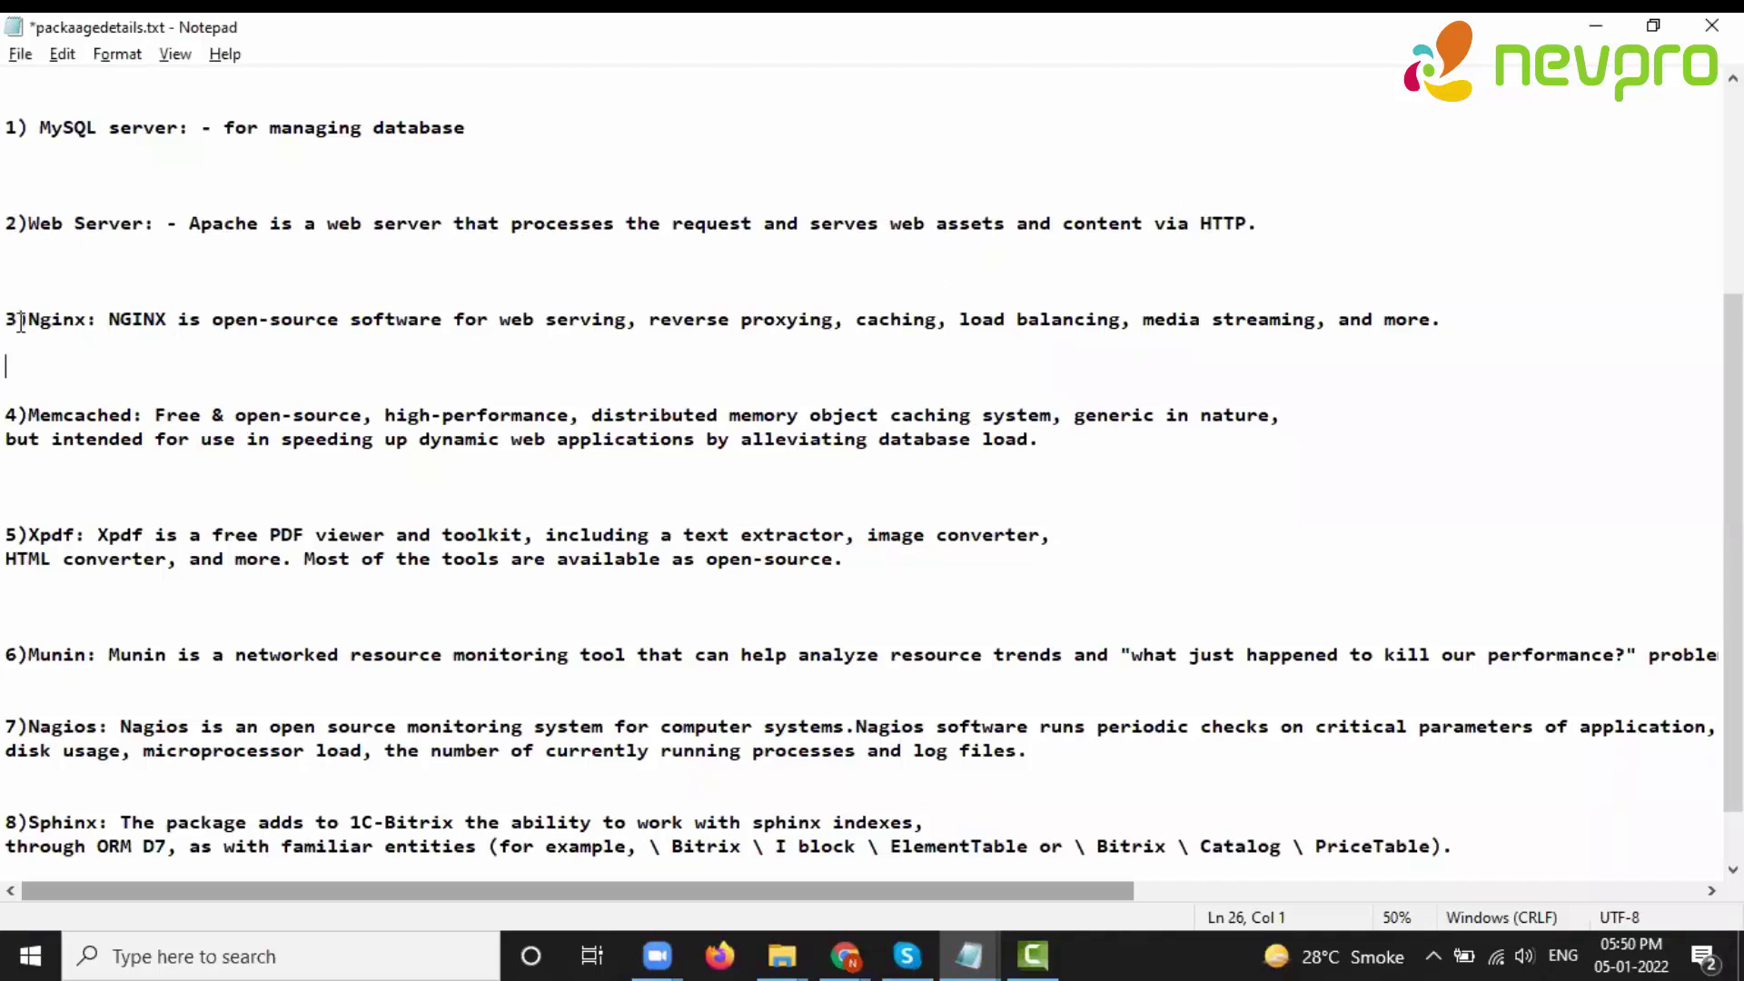
pyautogui.moveTo(132, 320); pyautogui.dragTo(397, 319)
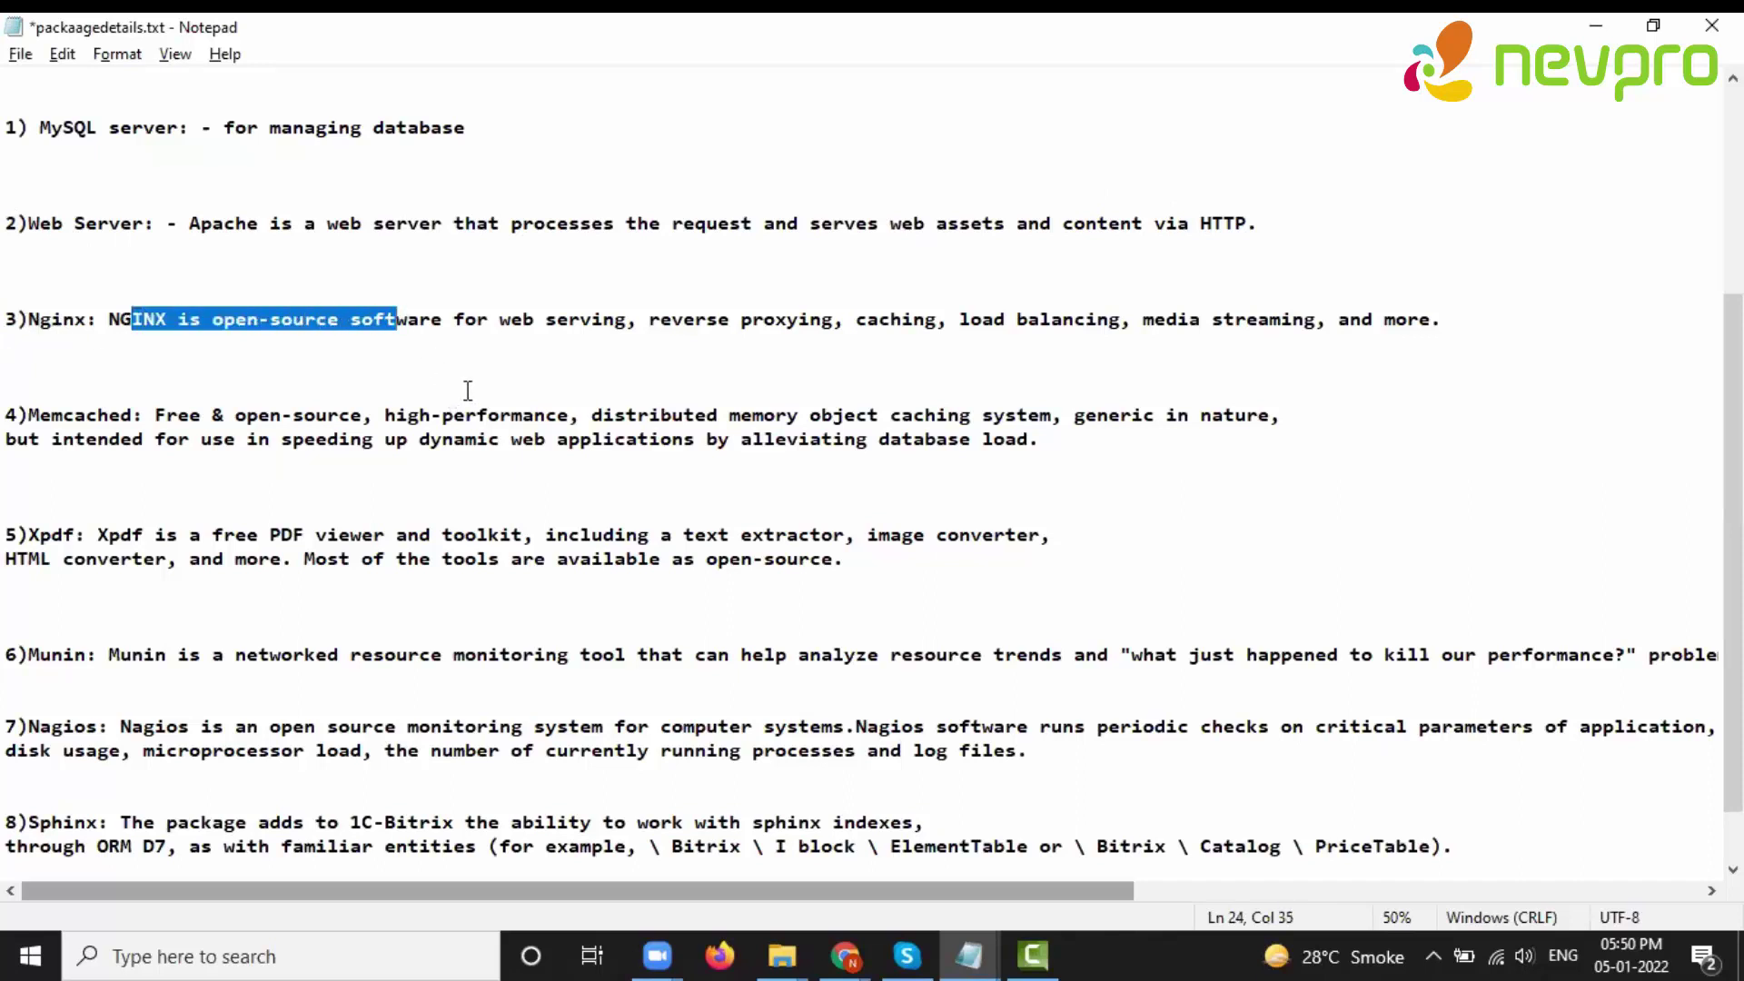
pyautogui.doubleClick(1399, 318)
pyautogui.click(1386, 507)
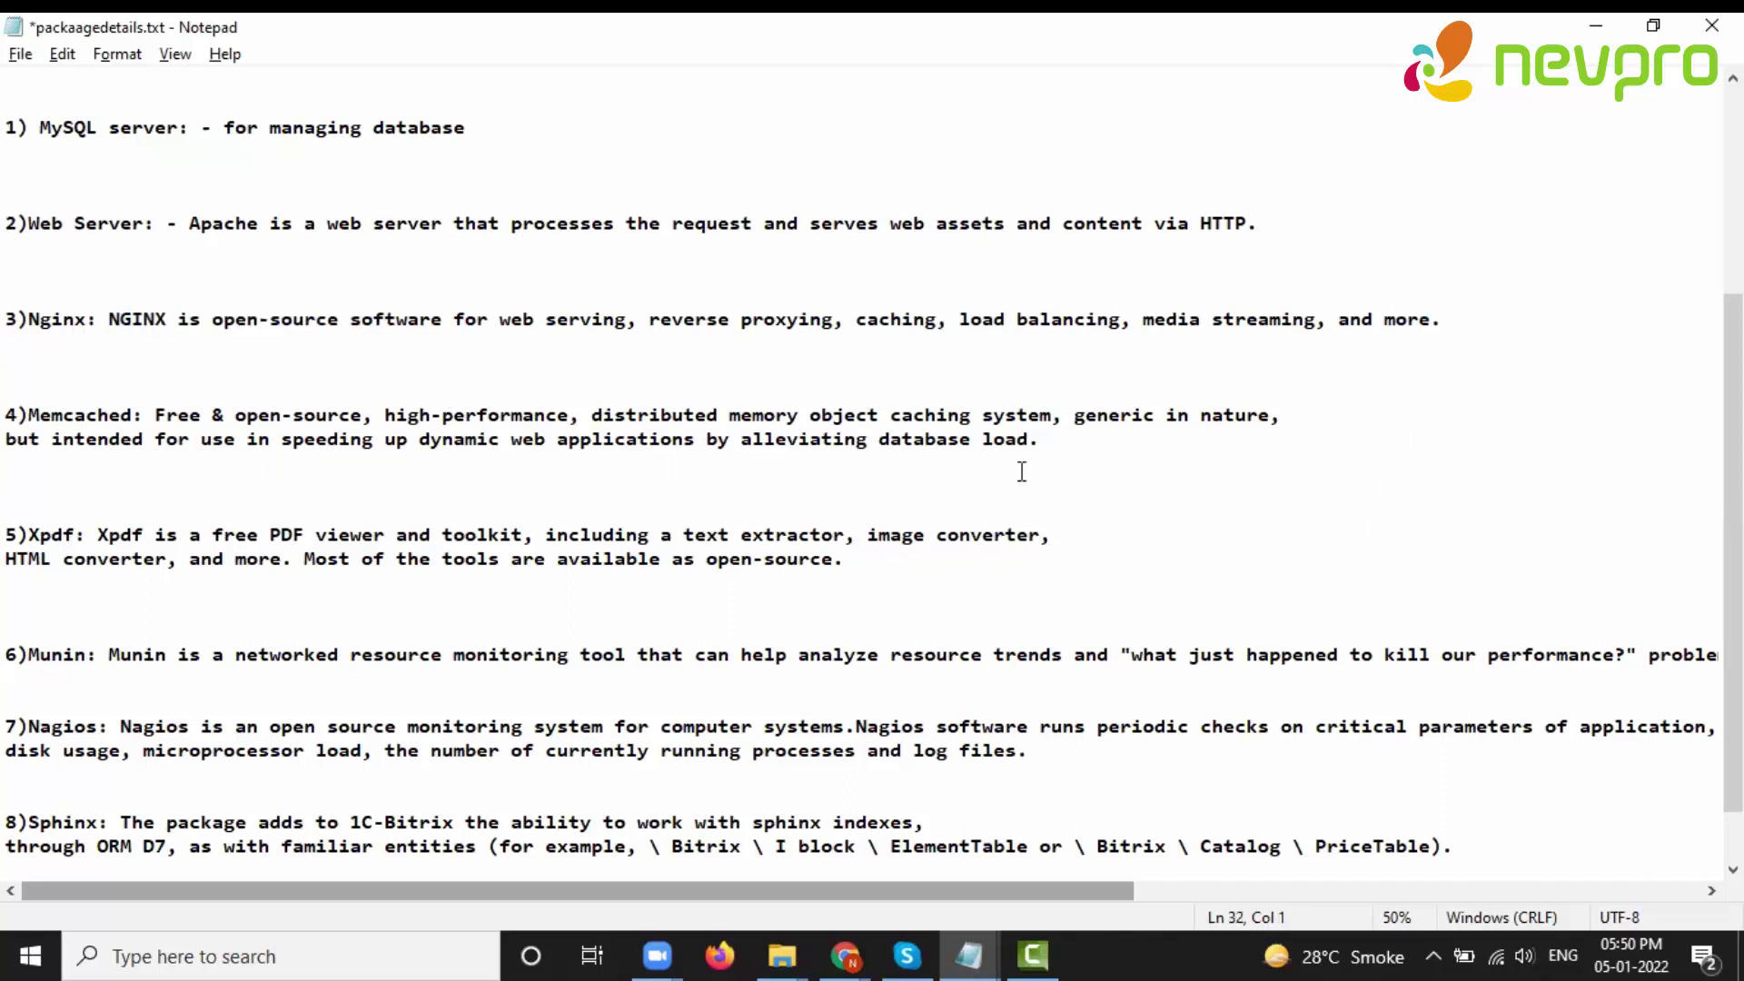
pyautogui.moveTo(613, 416); pyautogui.dragTo(732, 410)
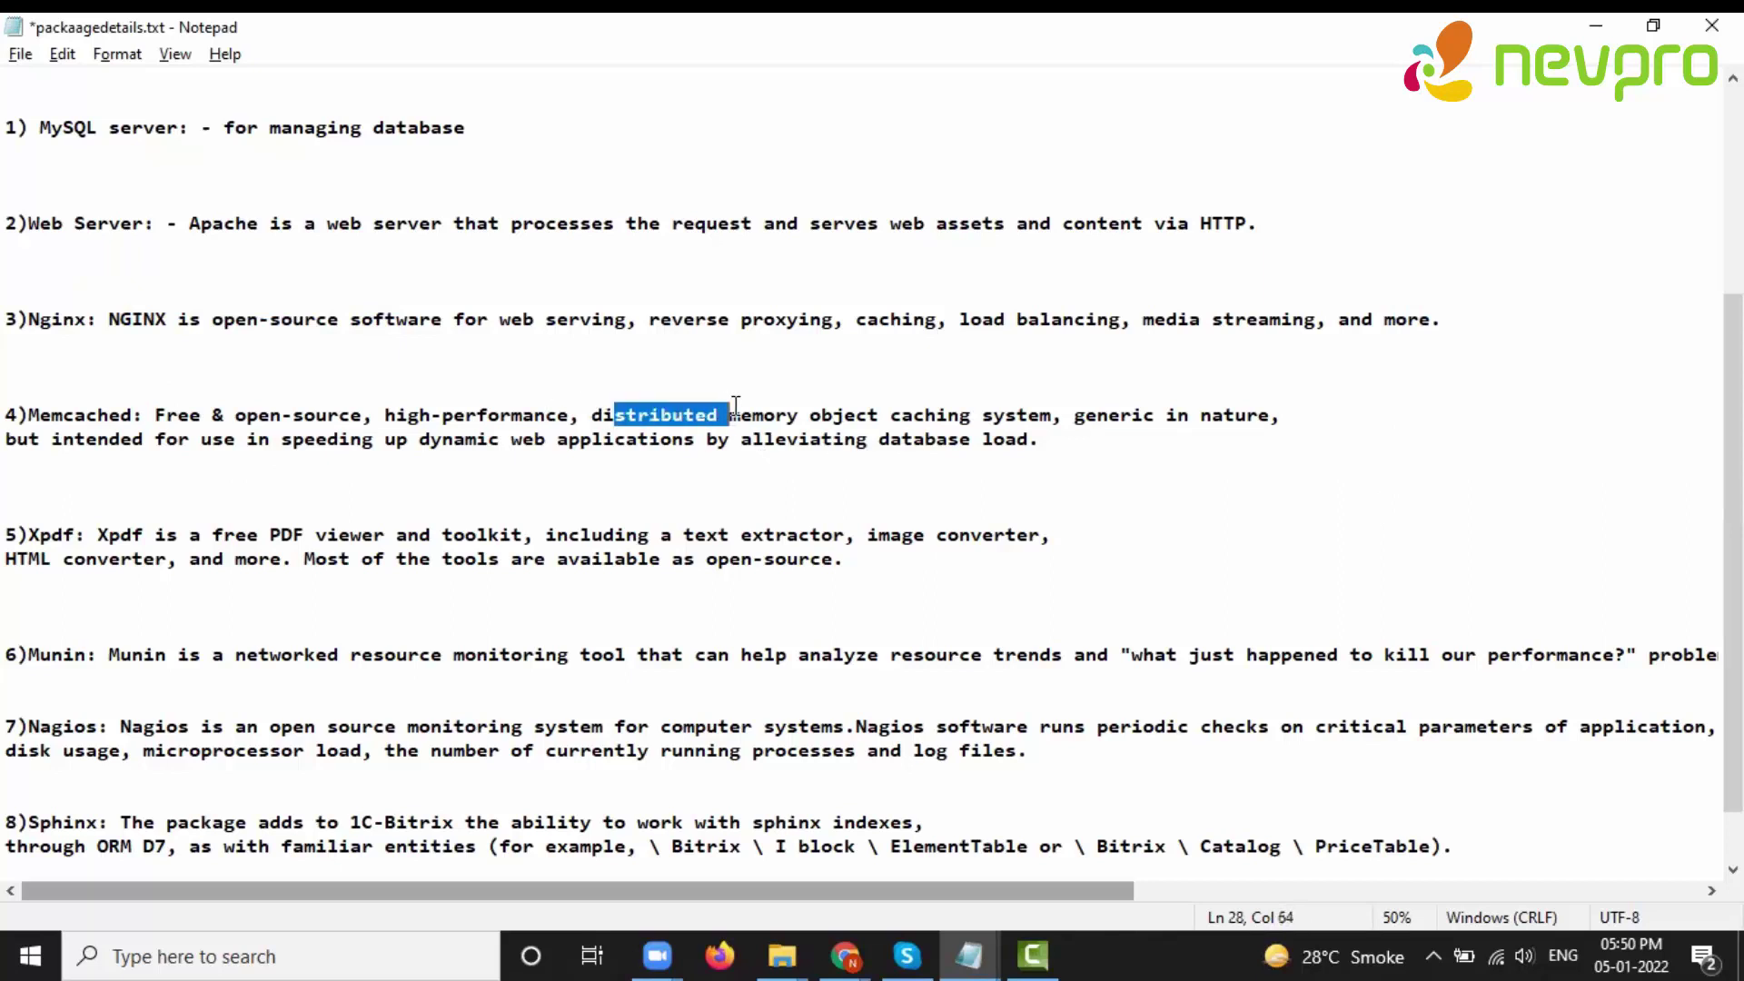
pyautogui.moveTo(1120, 415); pyautogui.dragTo(1280, 414)
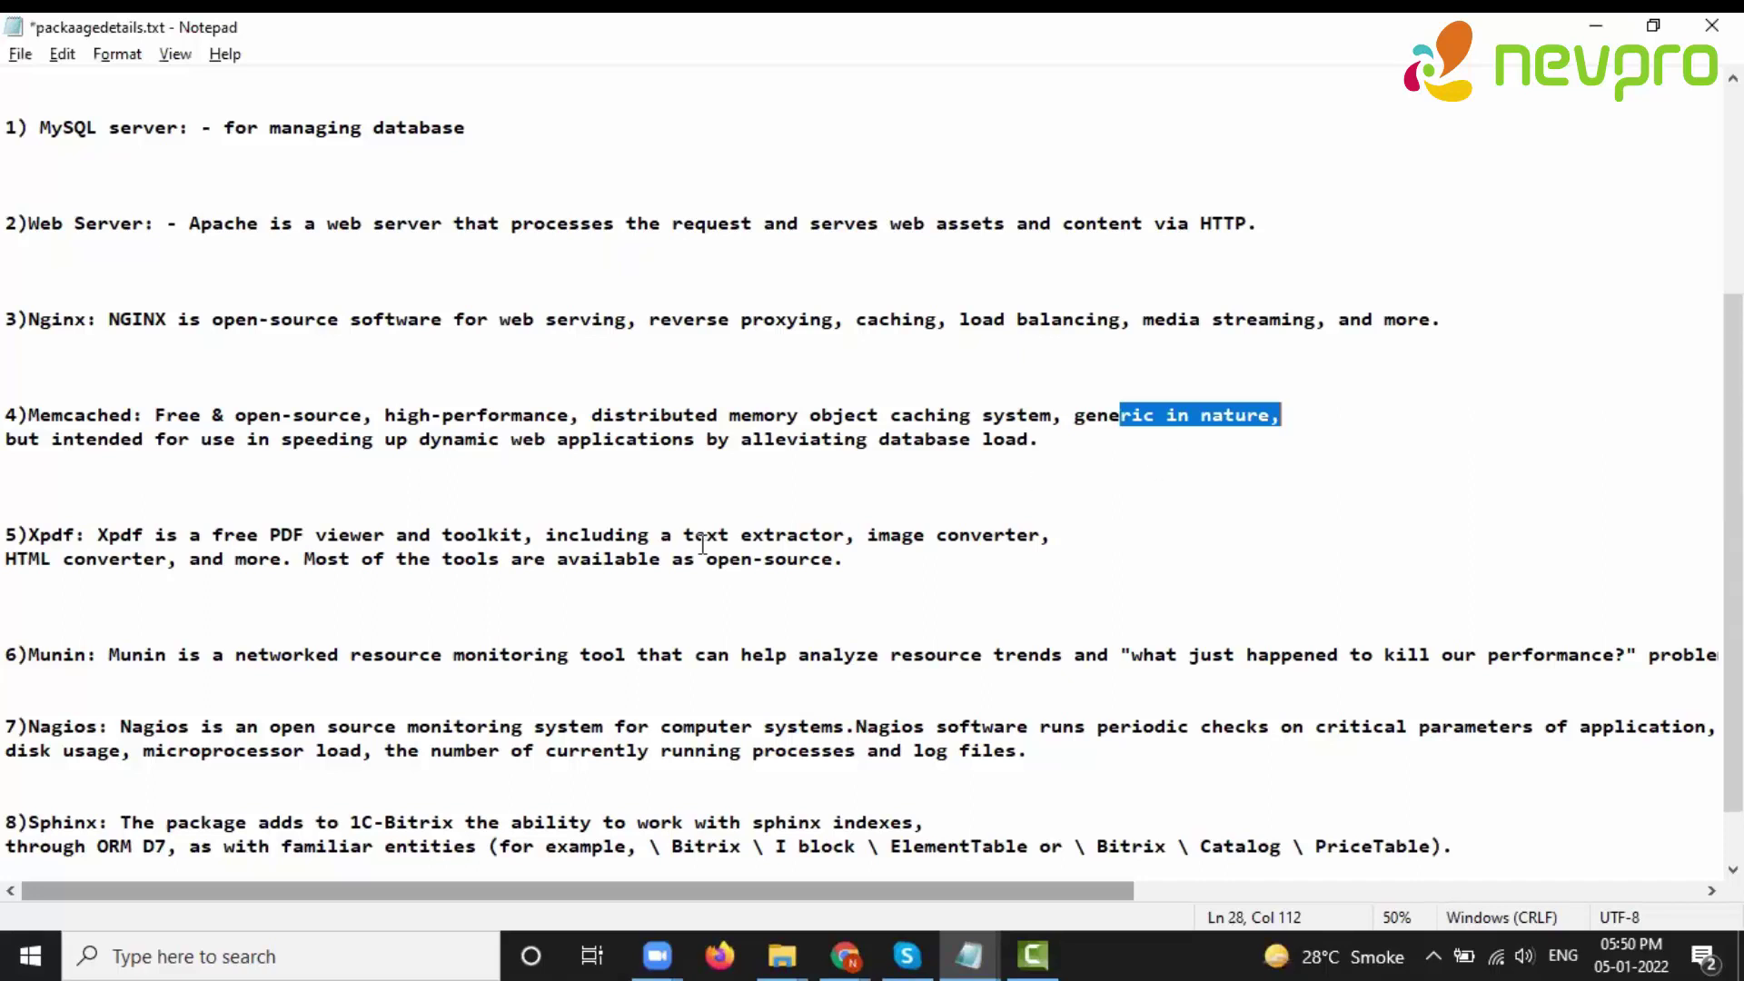
pyautogui.click(314, 563)
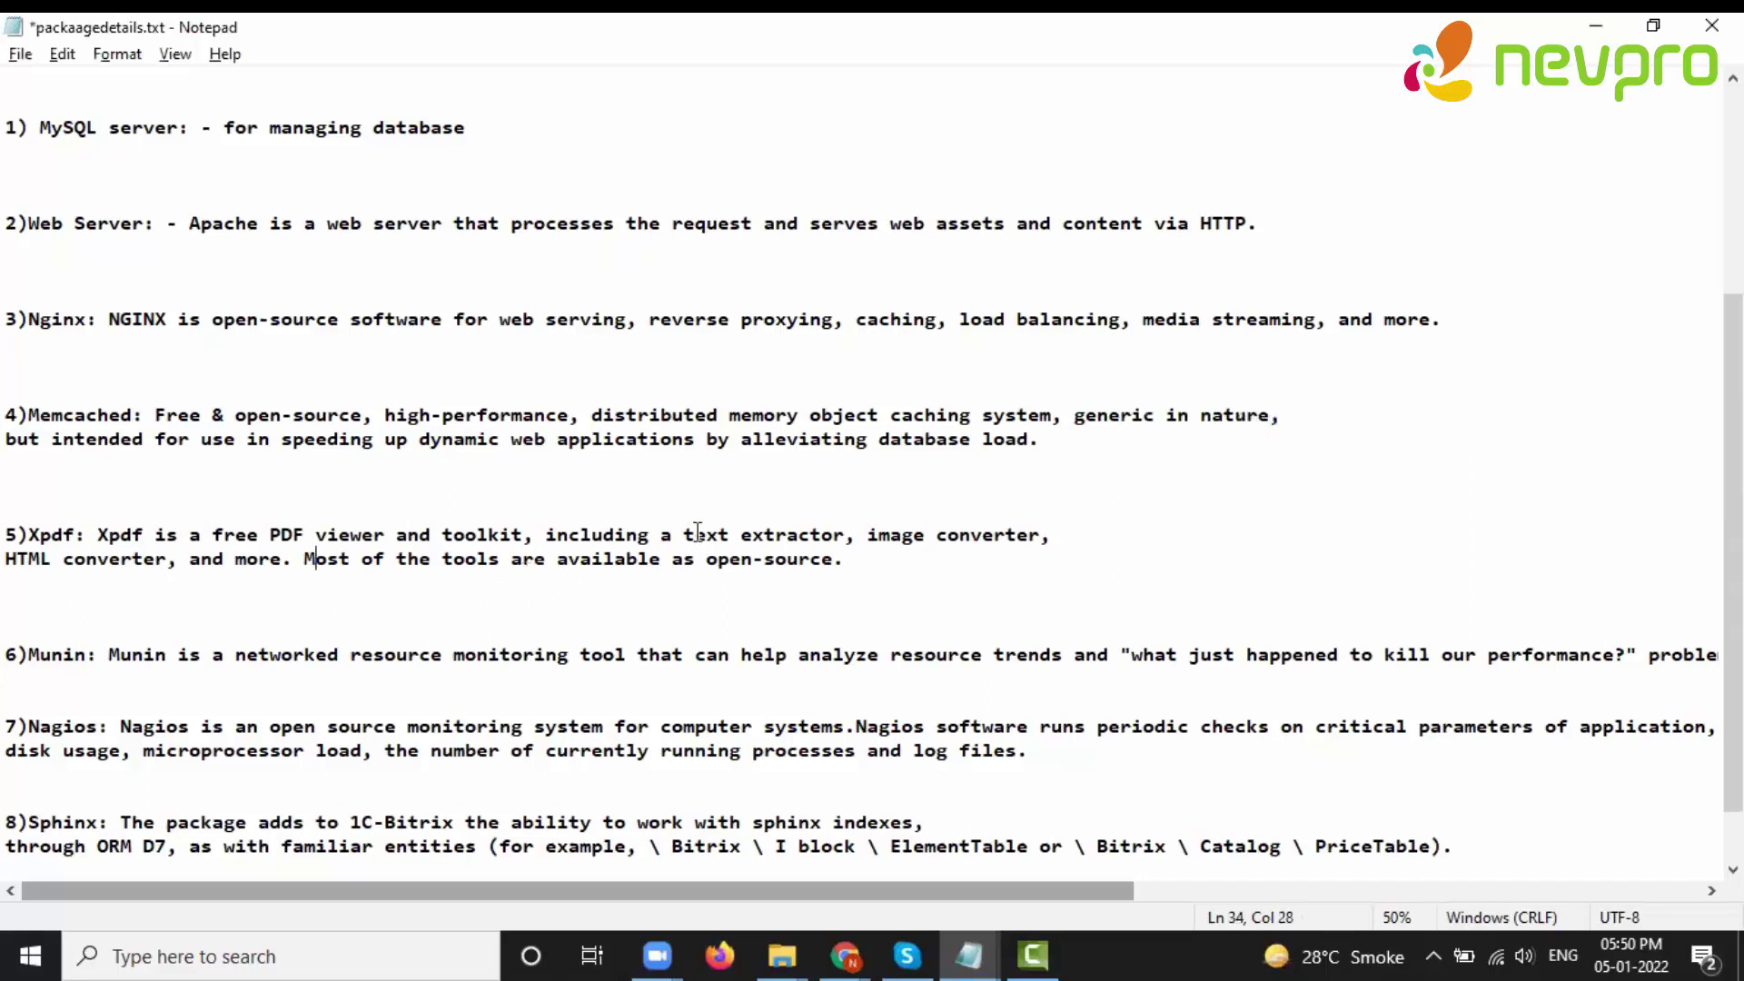
# - Highlight and review the Xpdf, Nagios and Sphinx entries in the package notes
pyautogui.moveTo(52, 559); pyautogui.dragTo(110, 559)
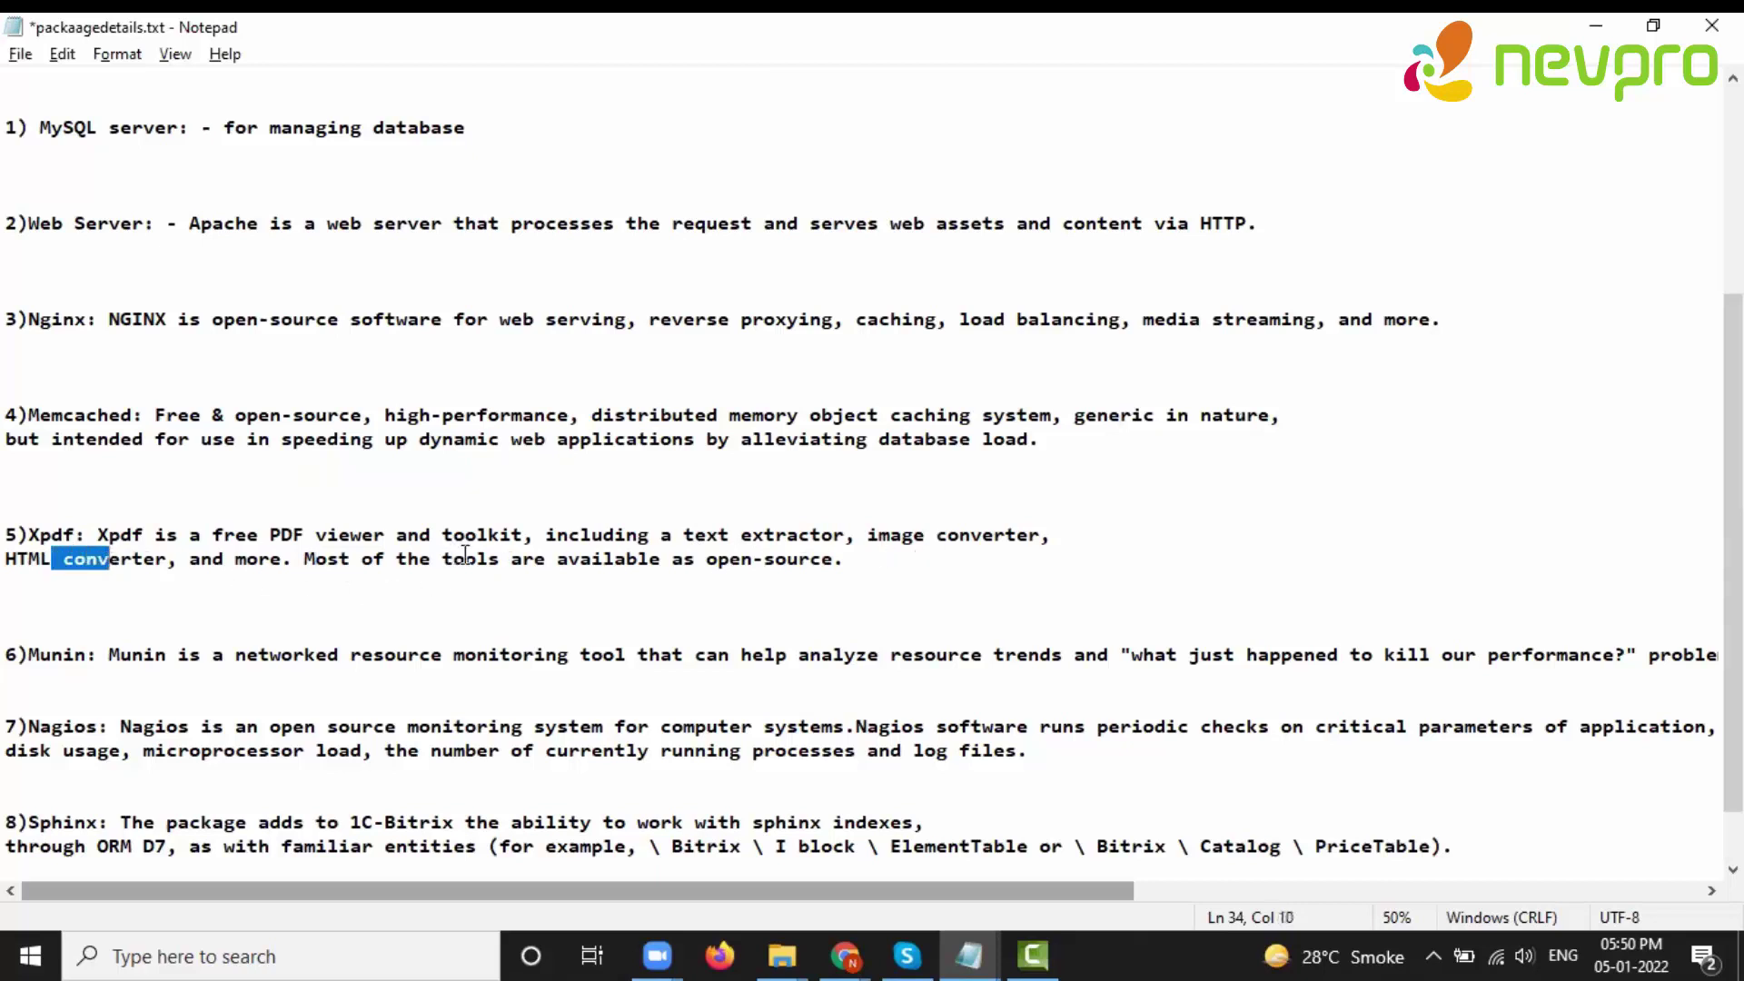
pyautogui.moveTo(303, 558); pyautogui.dragTo(891, 568)
pyautogui.click(841, 612)
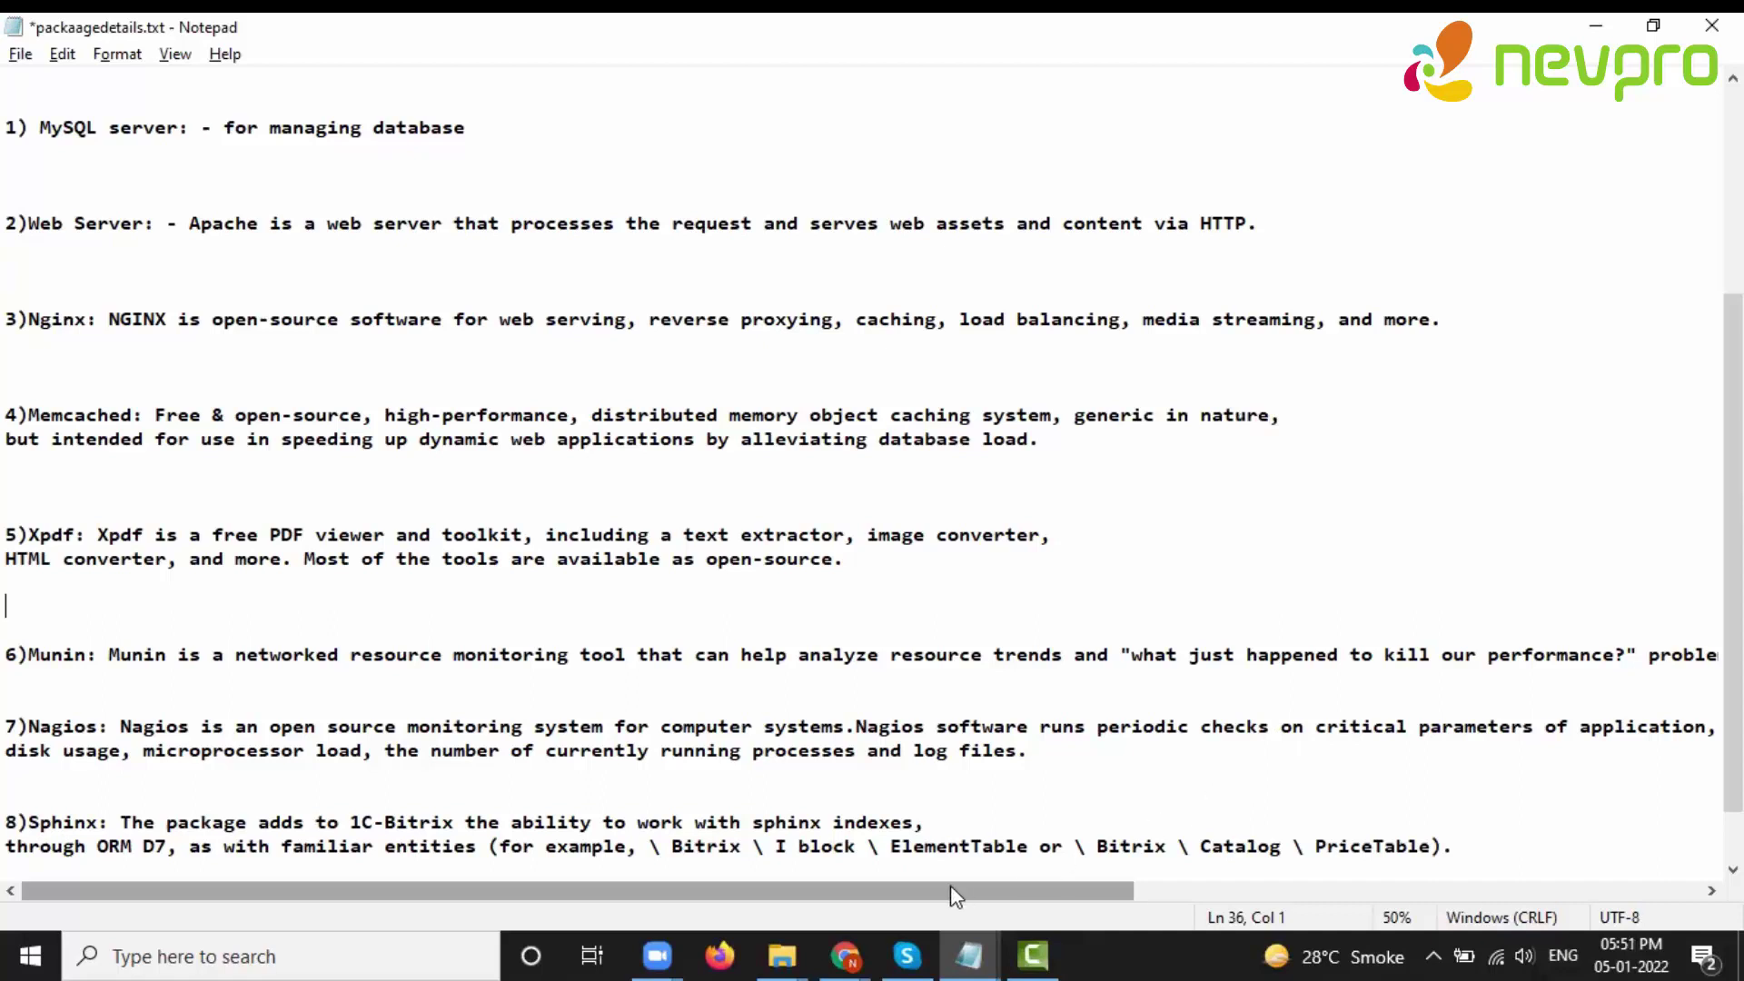
pyautogui.click(466, 752)
pyautogui.click(536, 728)
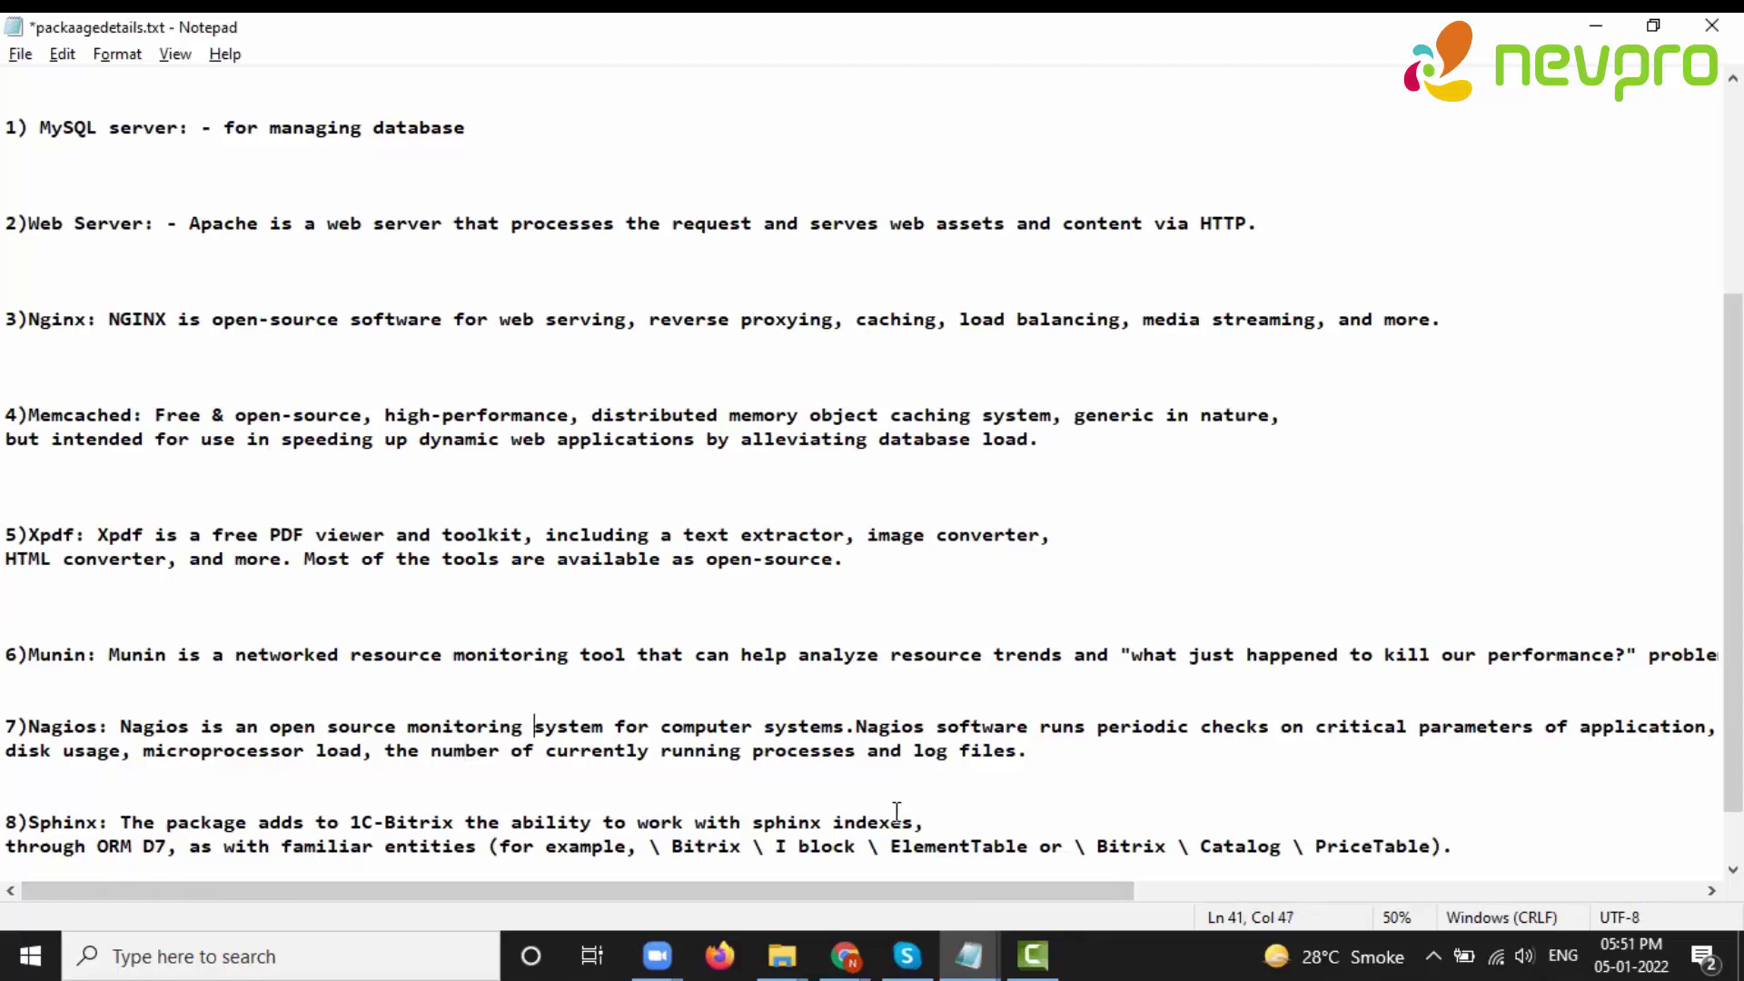
pyautogui.hscroll(5, 897, 811)
pyautogui.moveTo(978, 877); pyautogui.dragTo(853, 879)
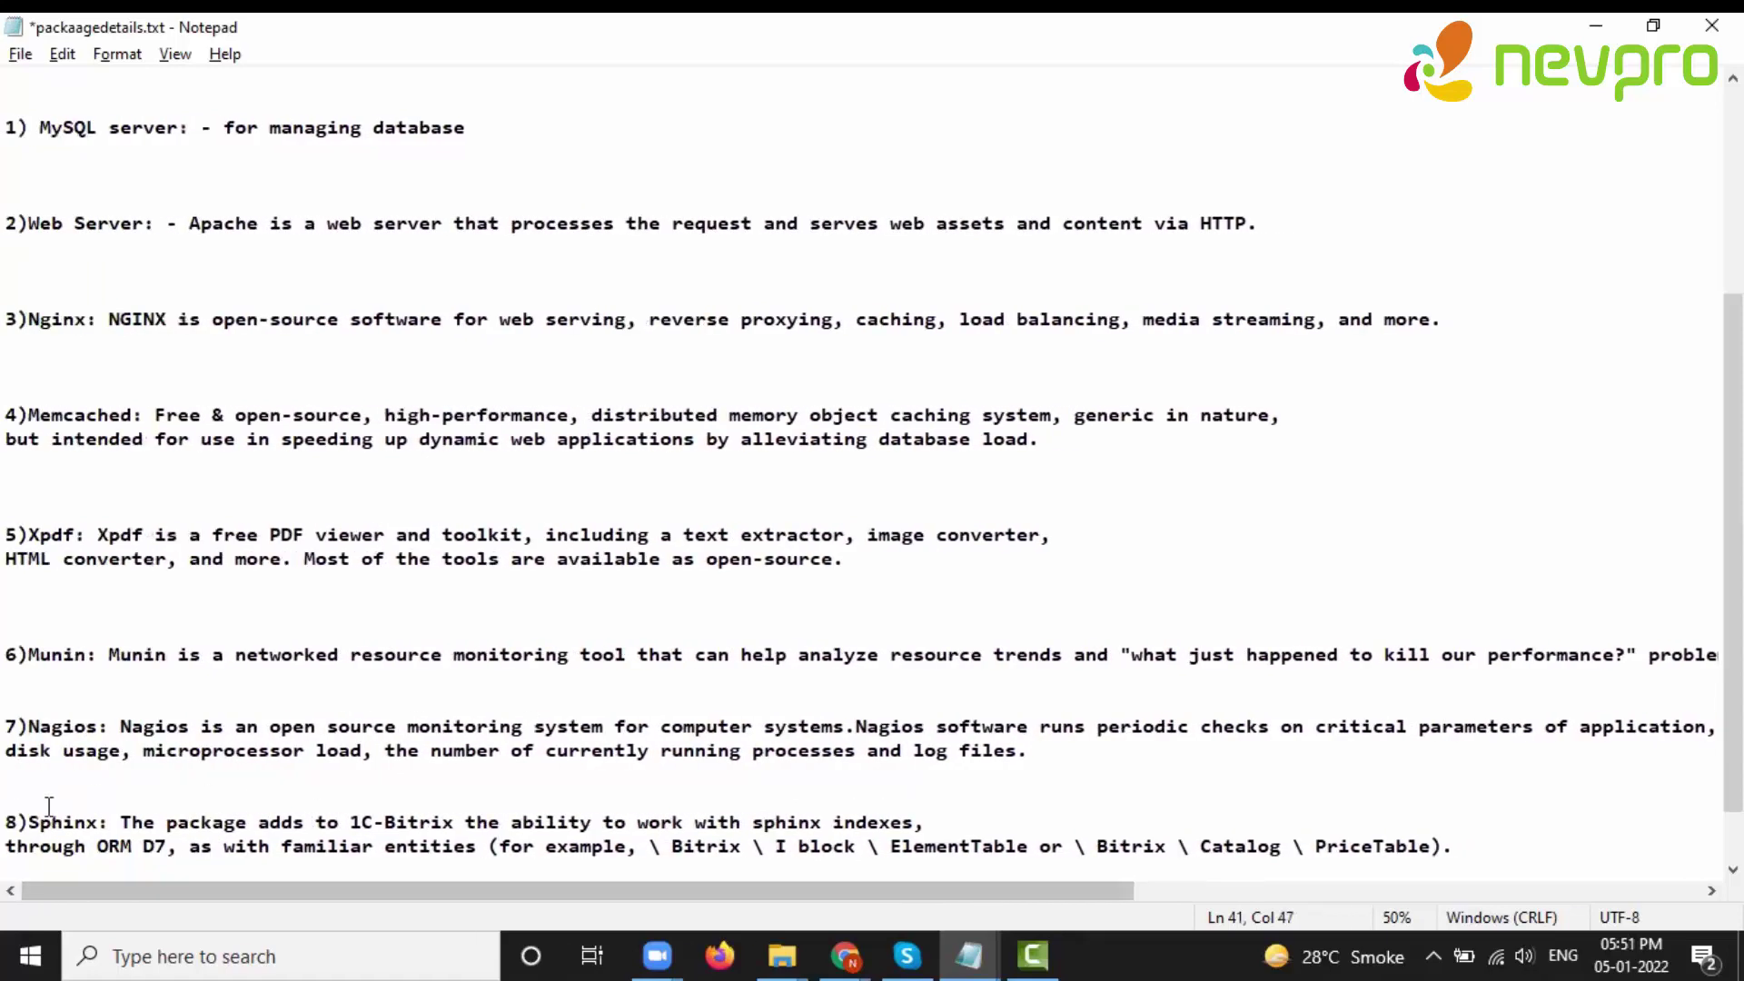
pyautogui.moveTo(17, 822); pyautogui.dragTo(712, 857)
pyautogui.click(917, 818)
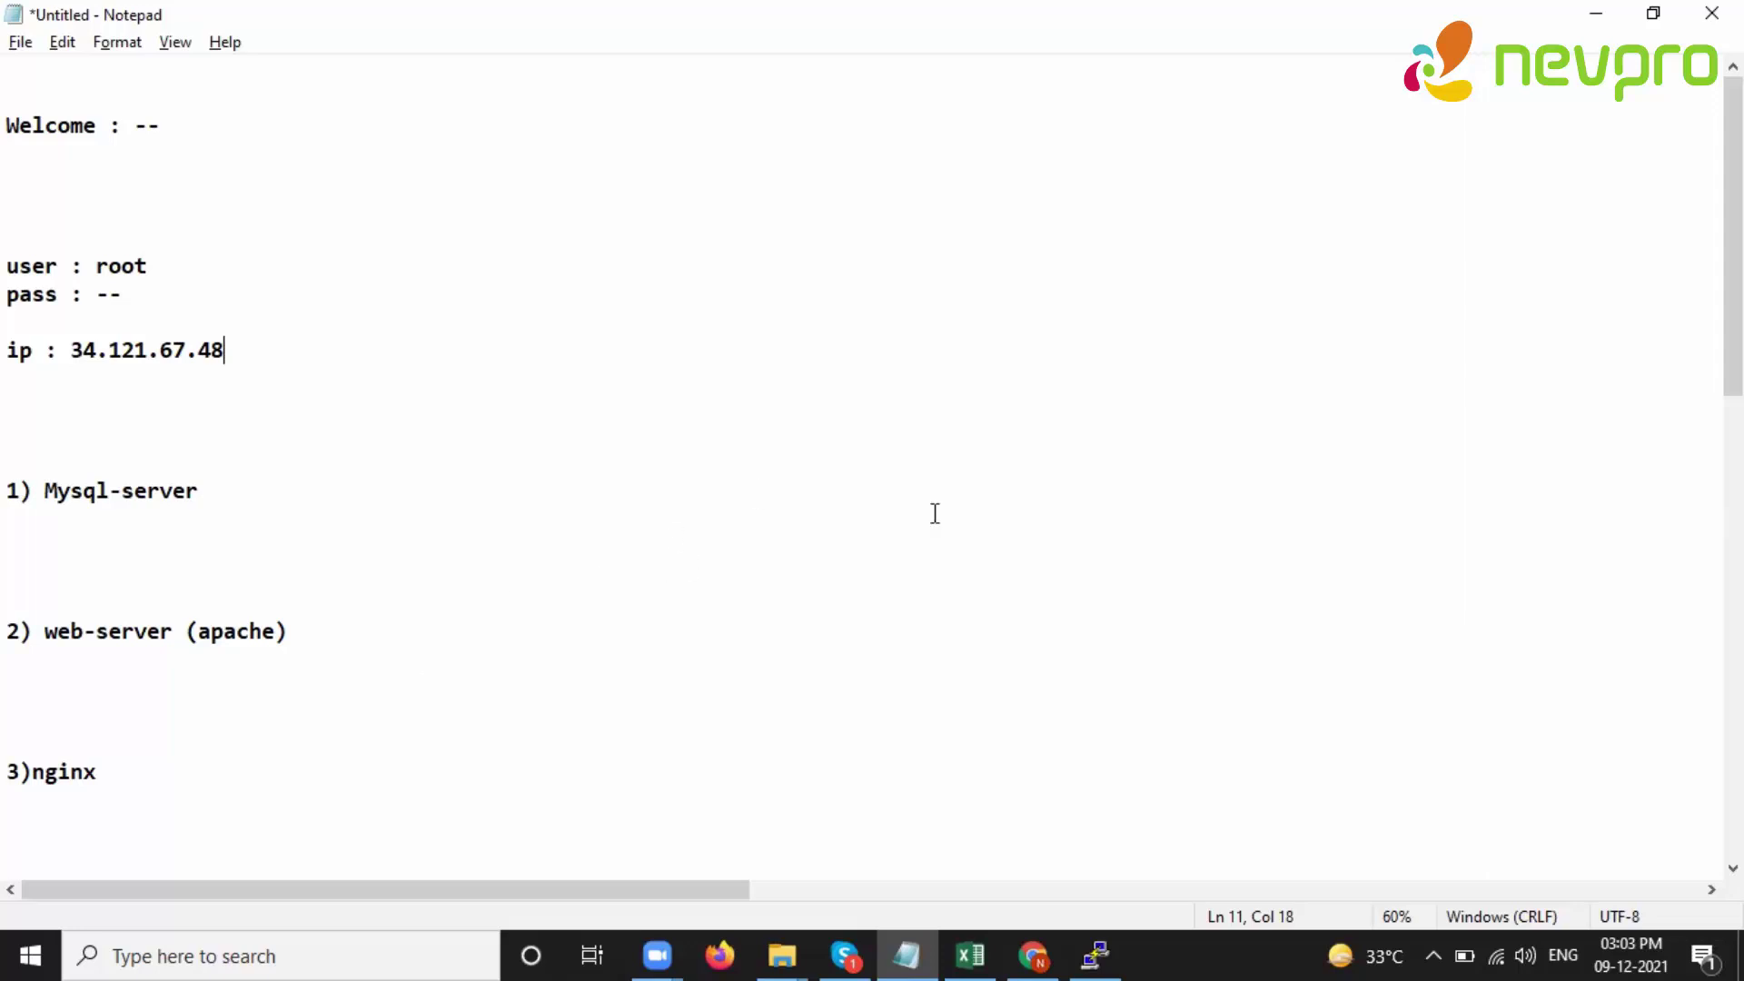
# - Connect PuTTY over SSH to 34.121.67.48 and accept the server's host key
pyautogui.click(1117, 949)
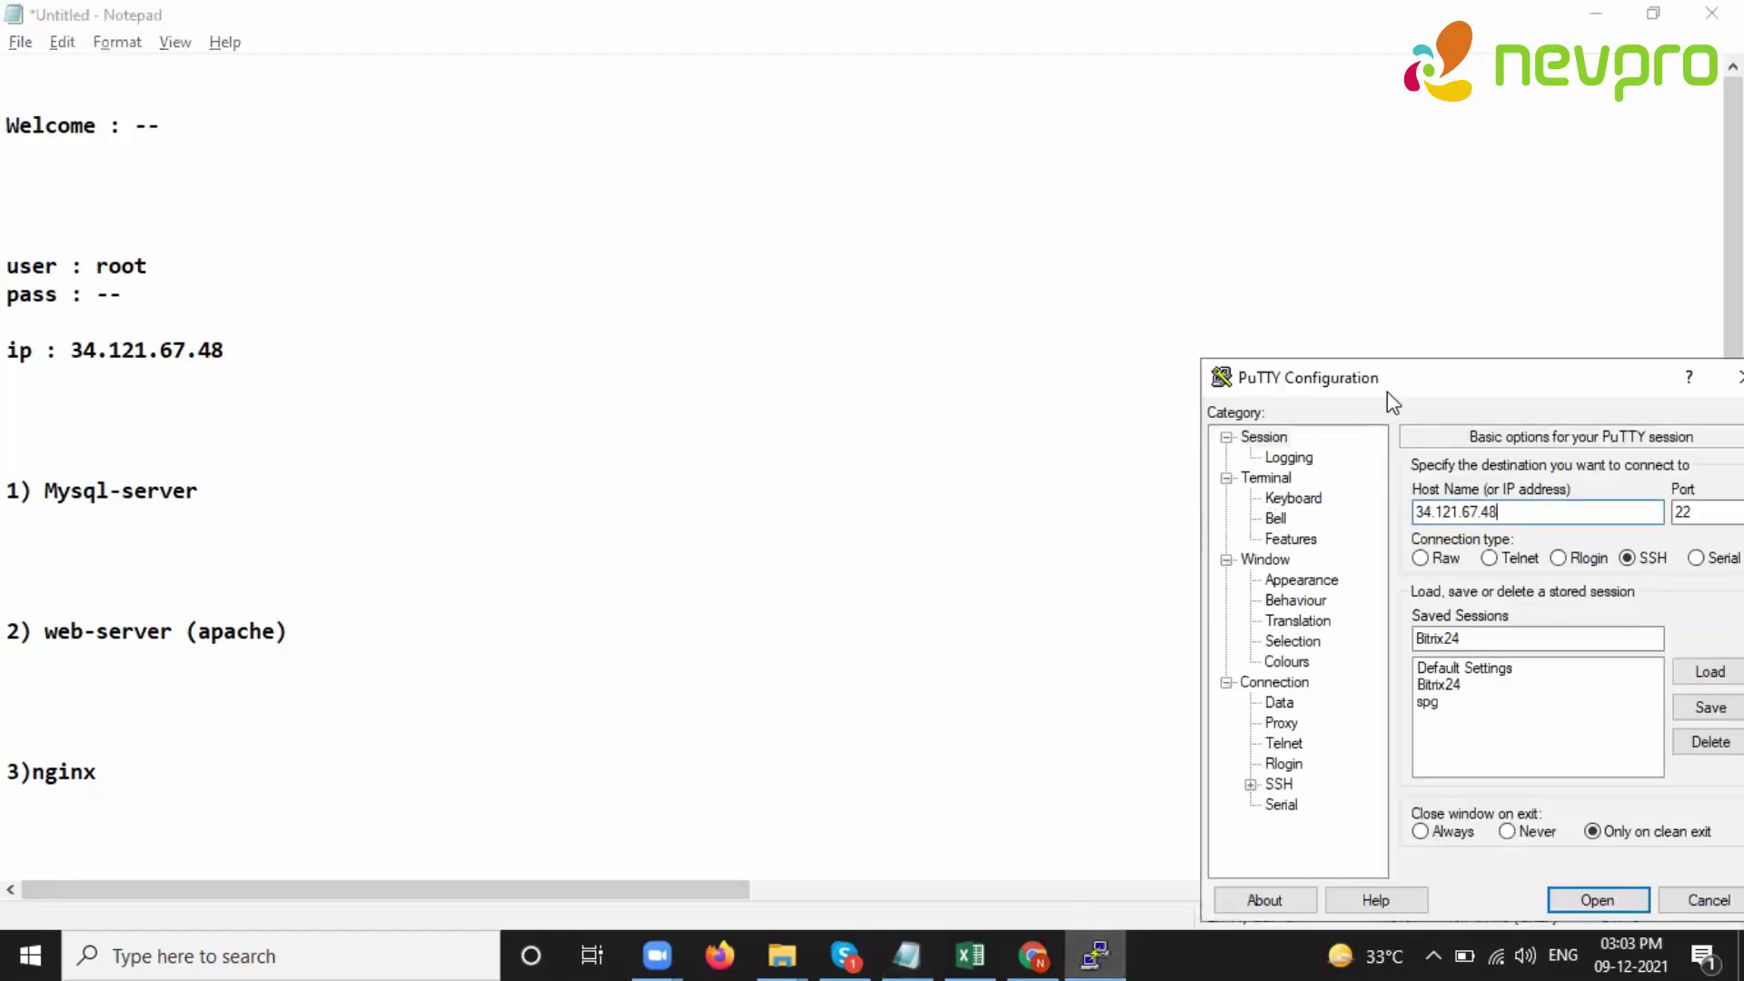
pyautogui.moveTo(1387, 391); pyautogui.dragTo(812, 361)
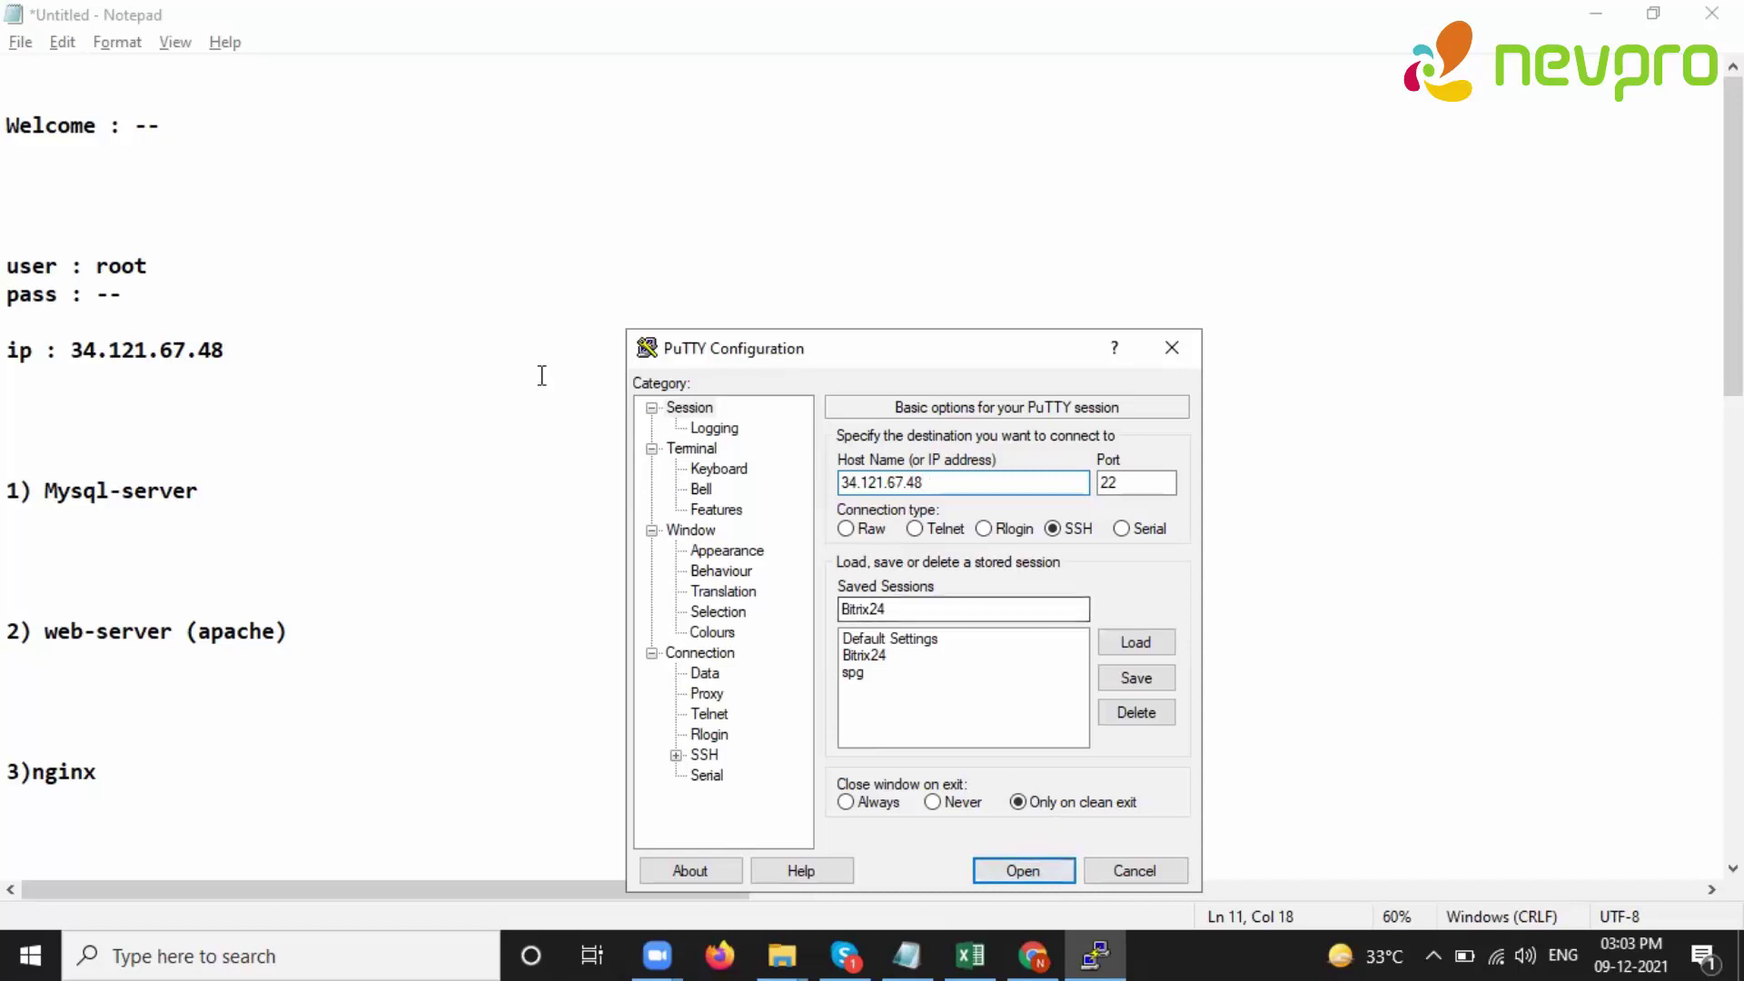
pyautogui.moveTo(854, 350); pyautogui.dragTo(716, 188)
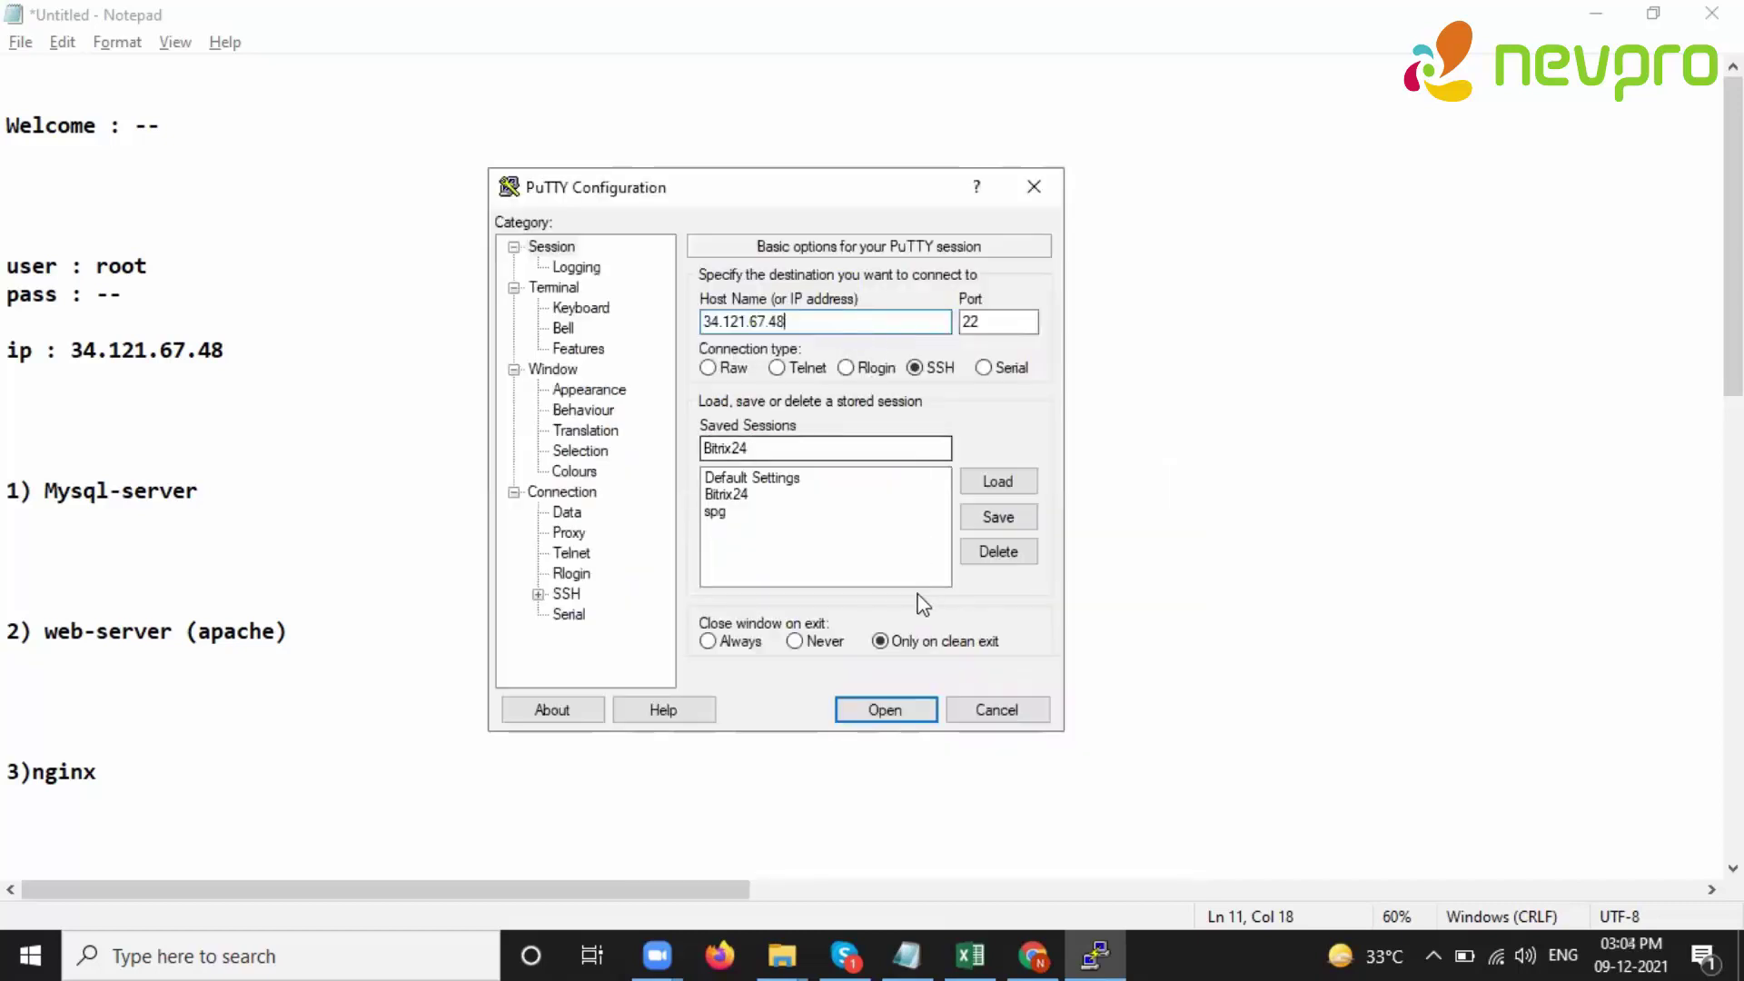
pyautogui.click(886, 711)
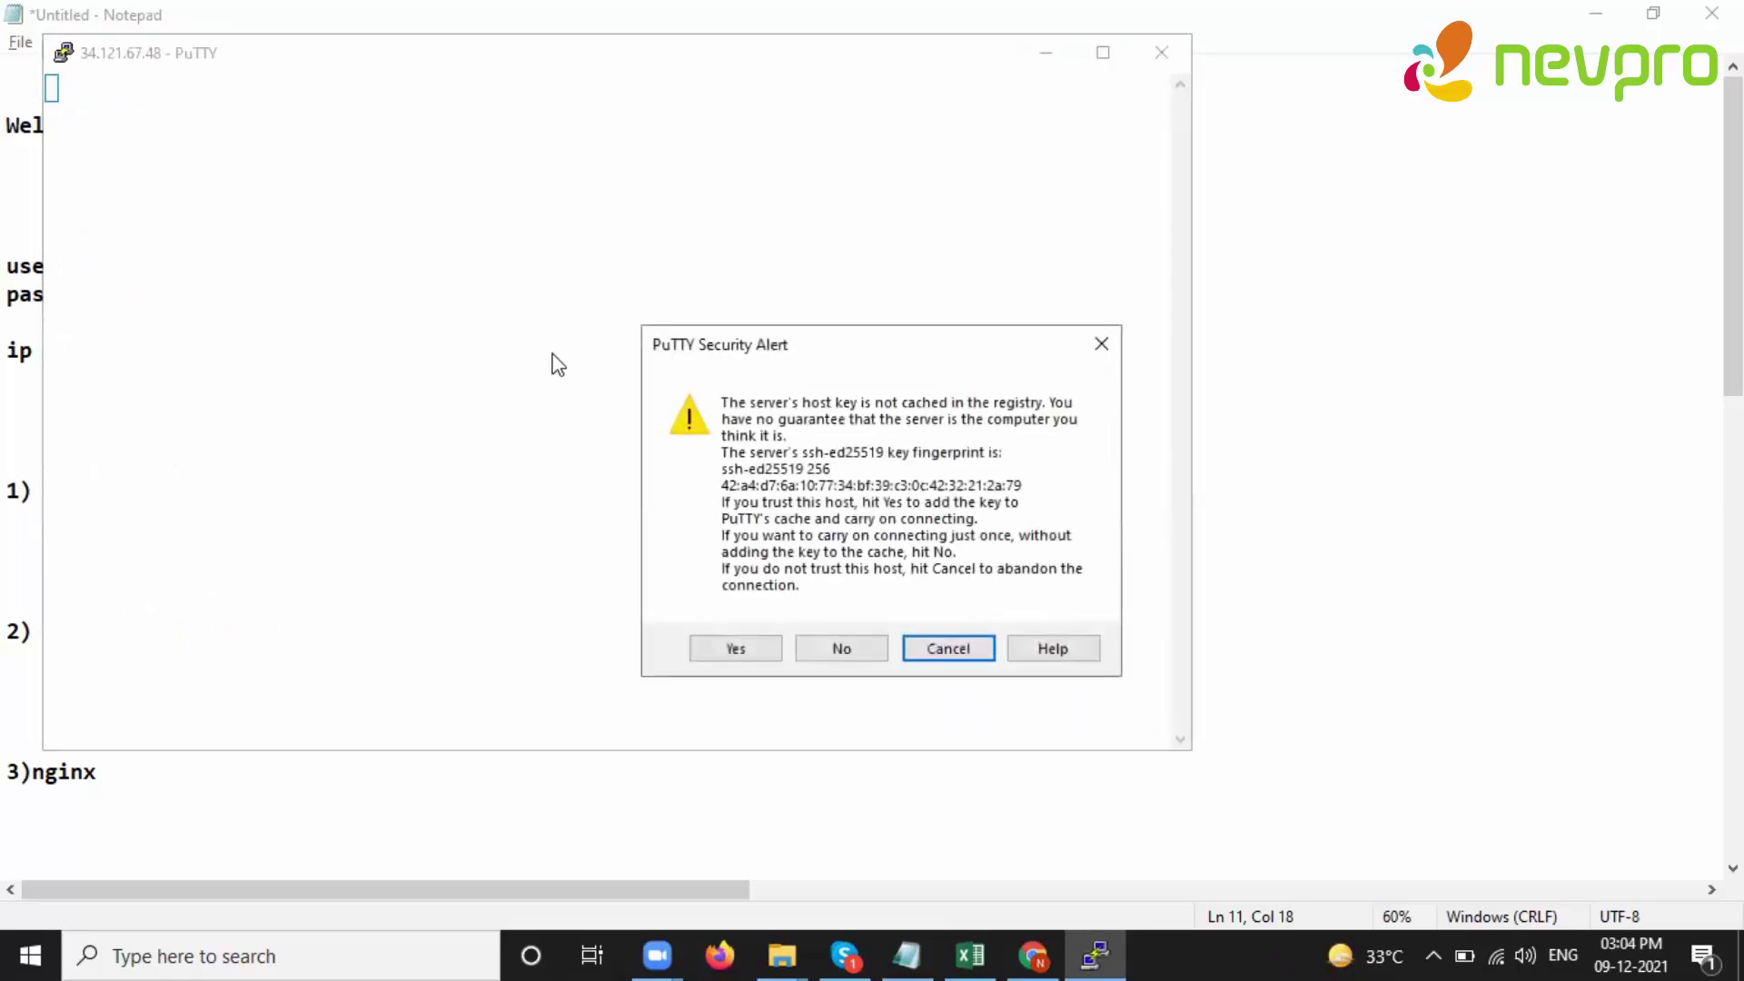
pyautogui.click(735, 648)
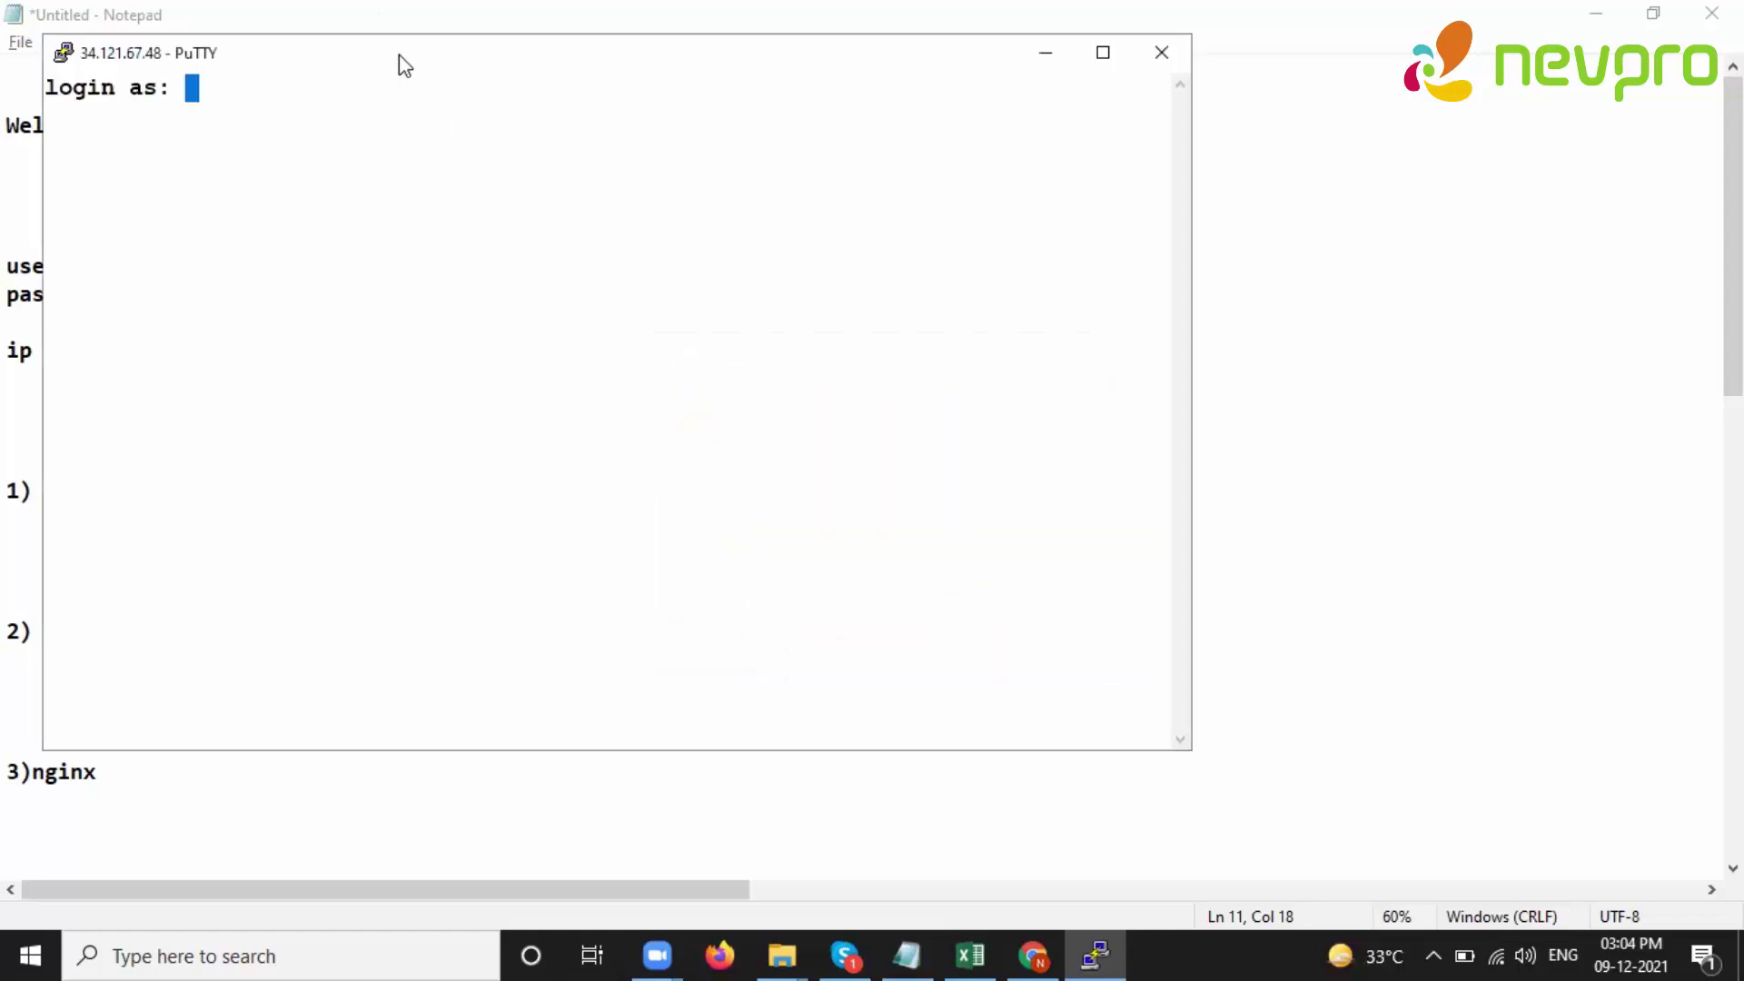
# - Log in as root with the account password in a maximized terminal
pyautogui.moveTo(409, 56); pyautogui.dragTo(539, 380)
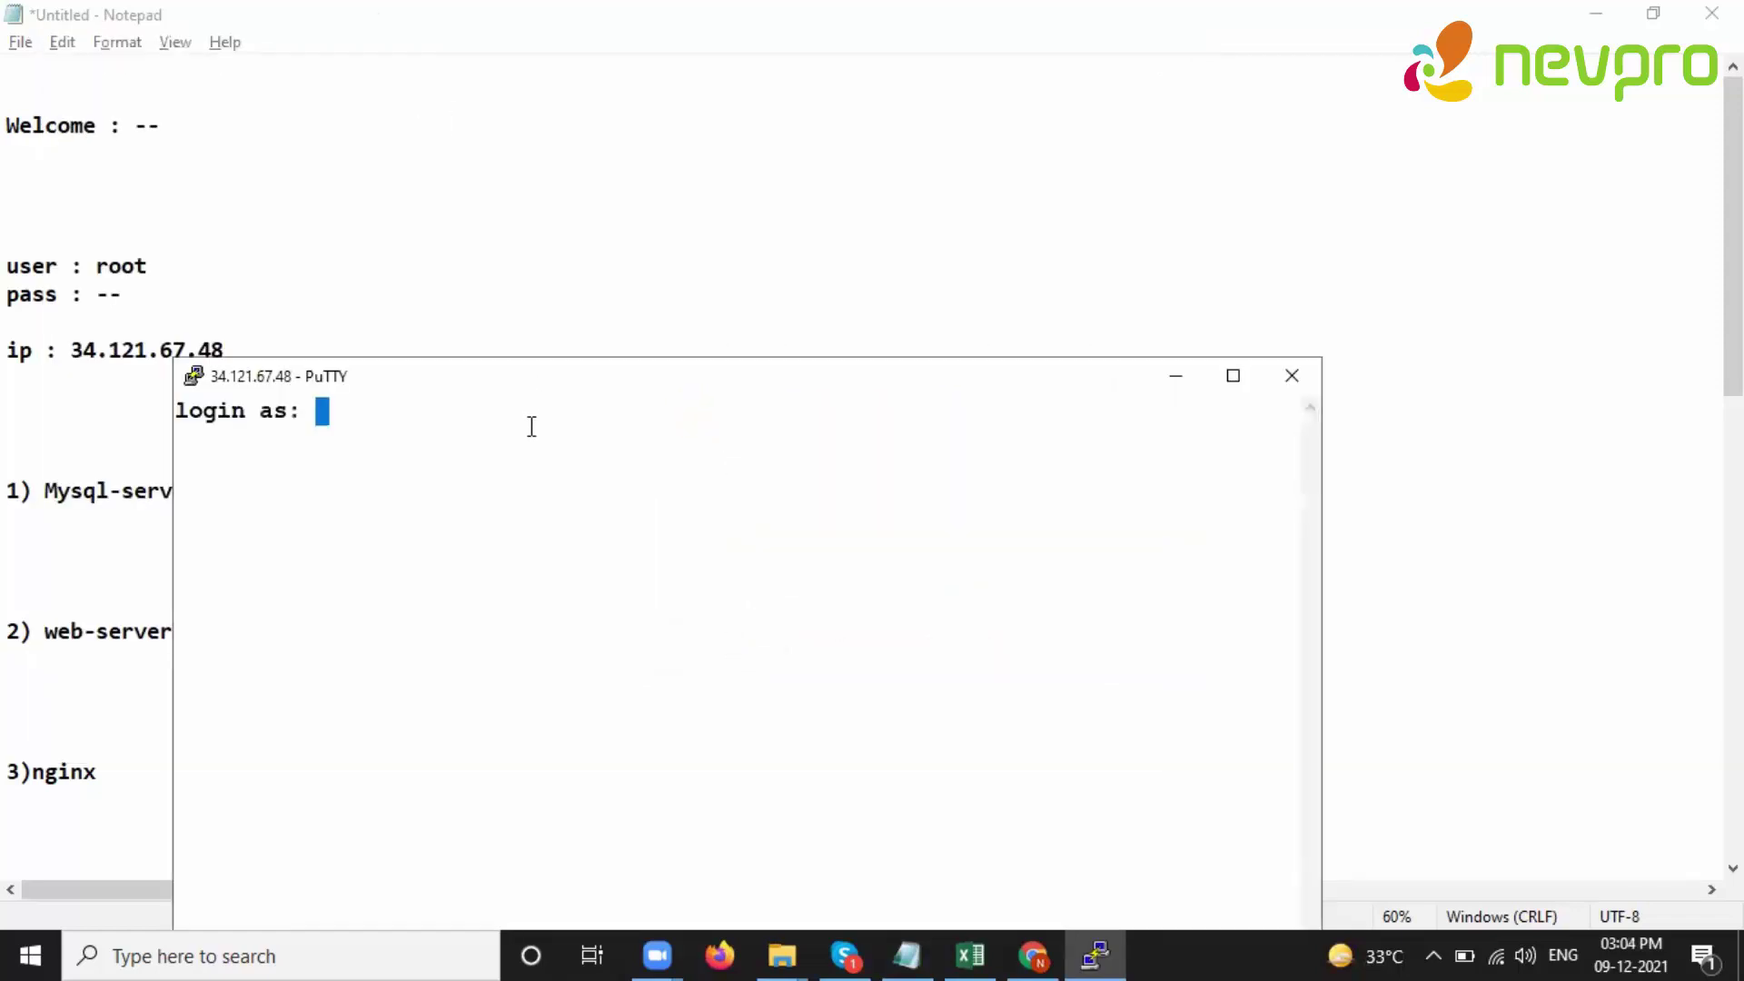
pyautogui.write('root')
pyautogui.press('Return')
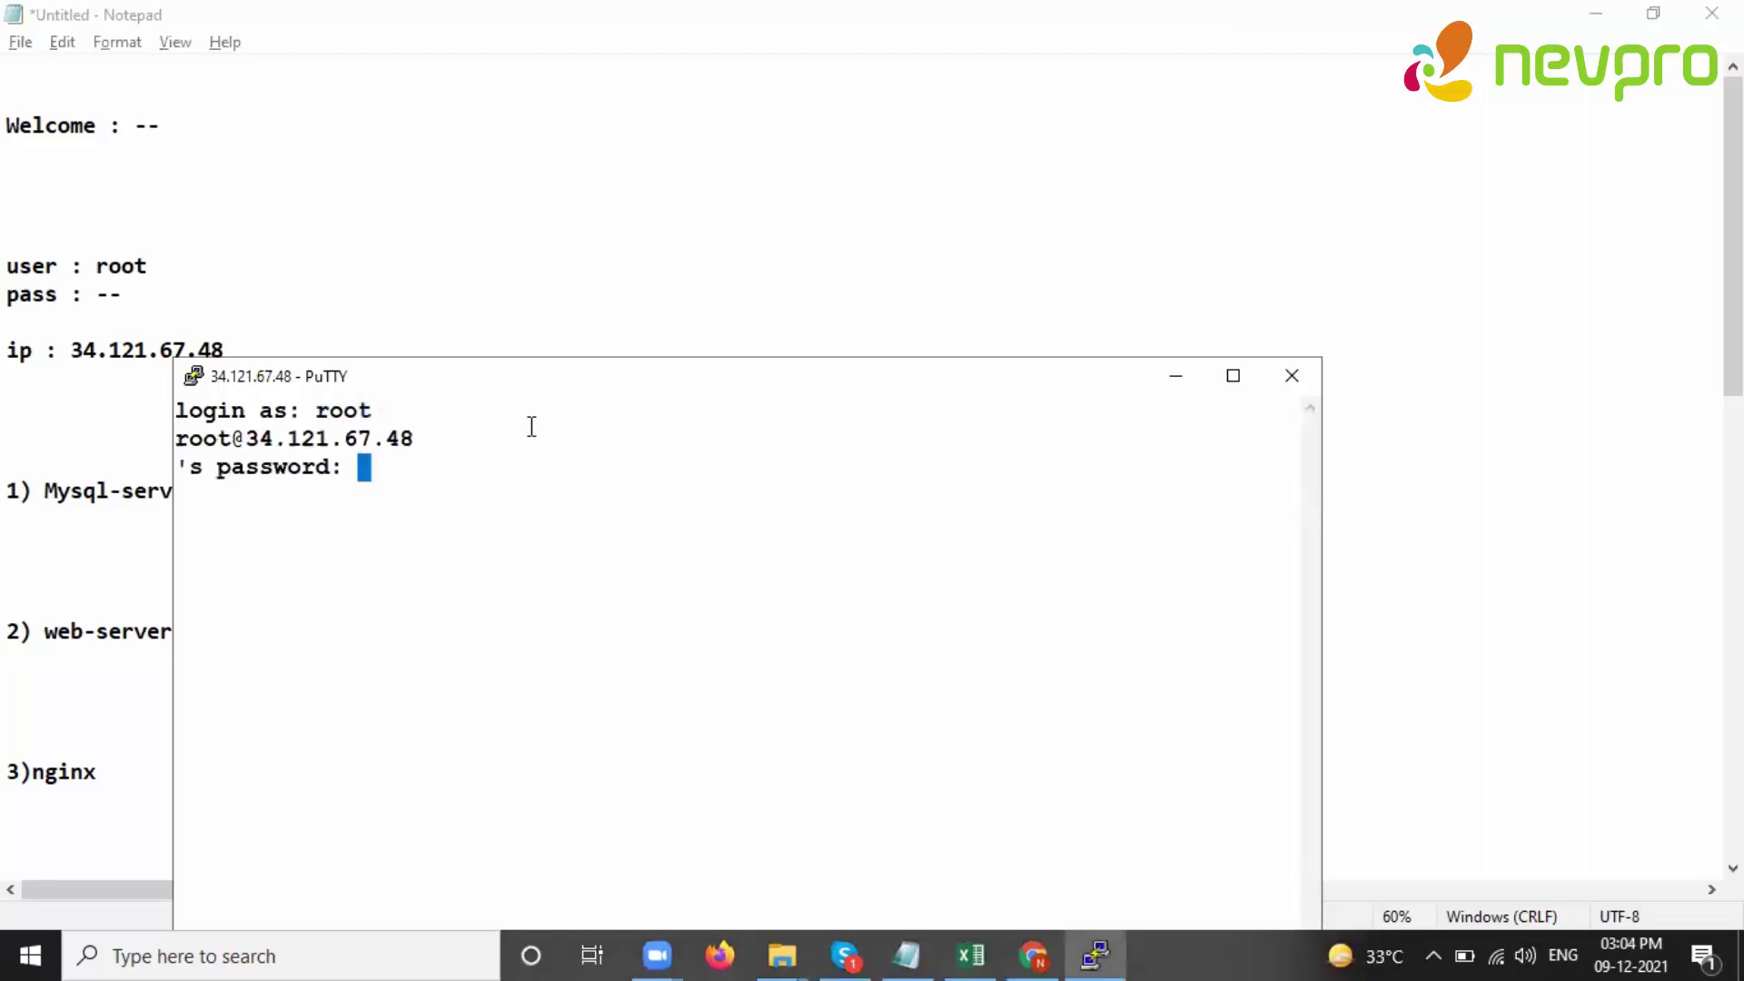
pyautogui.click(1234, 376)
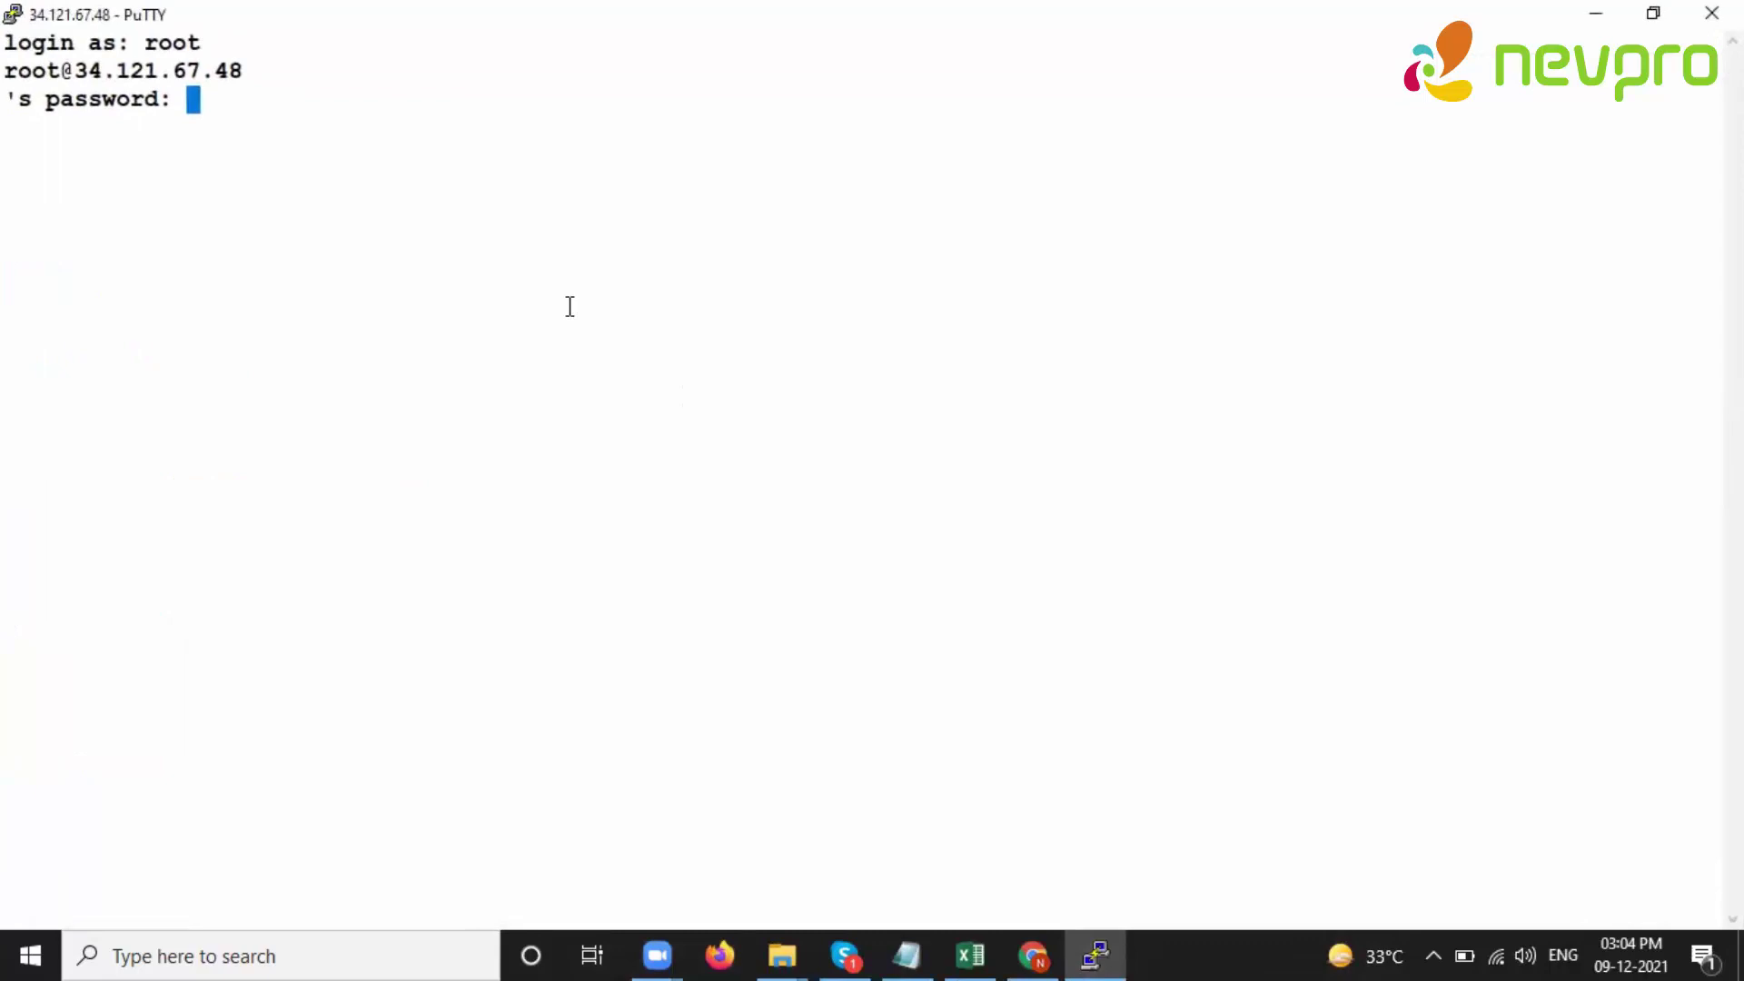
pyautogui.click(345, 109)
pyautogui.press('Return')
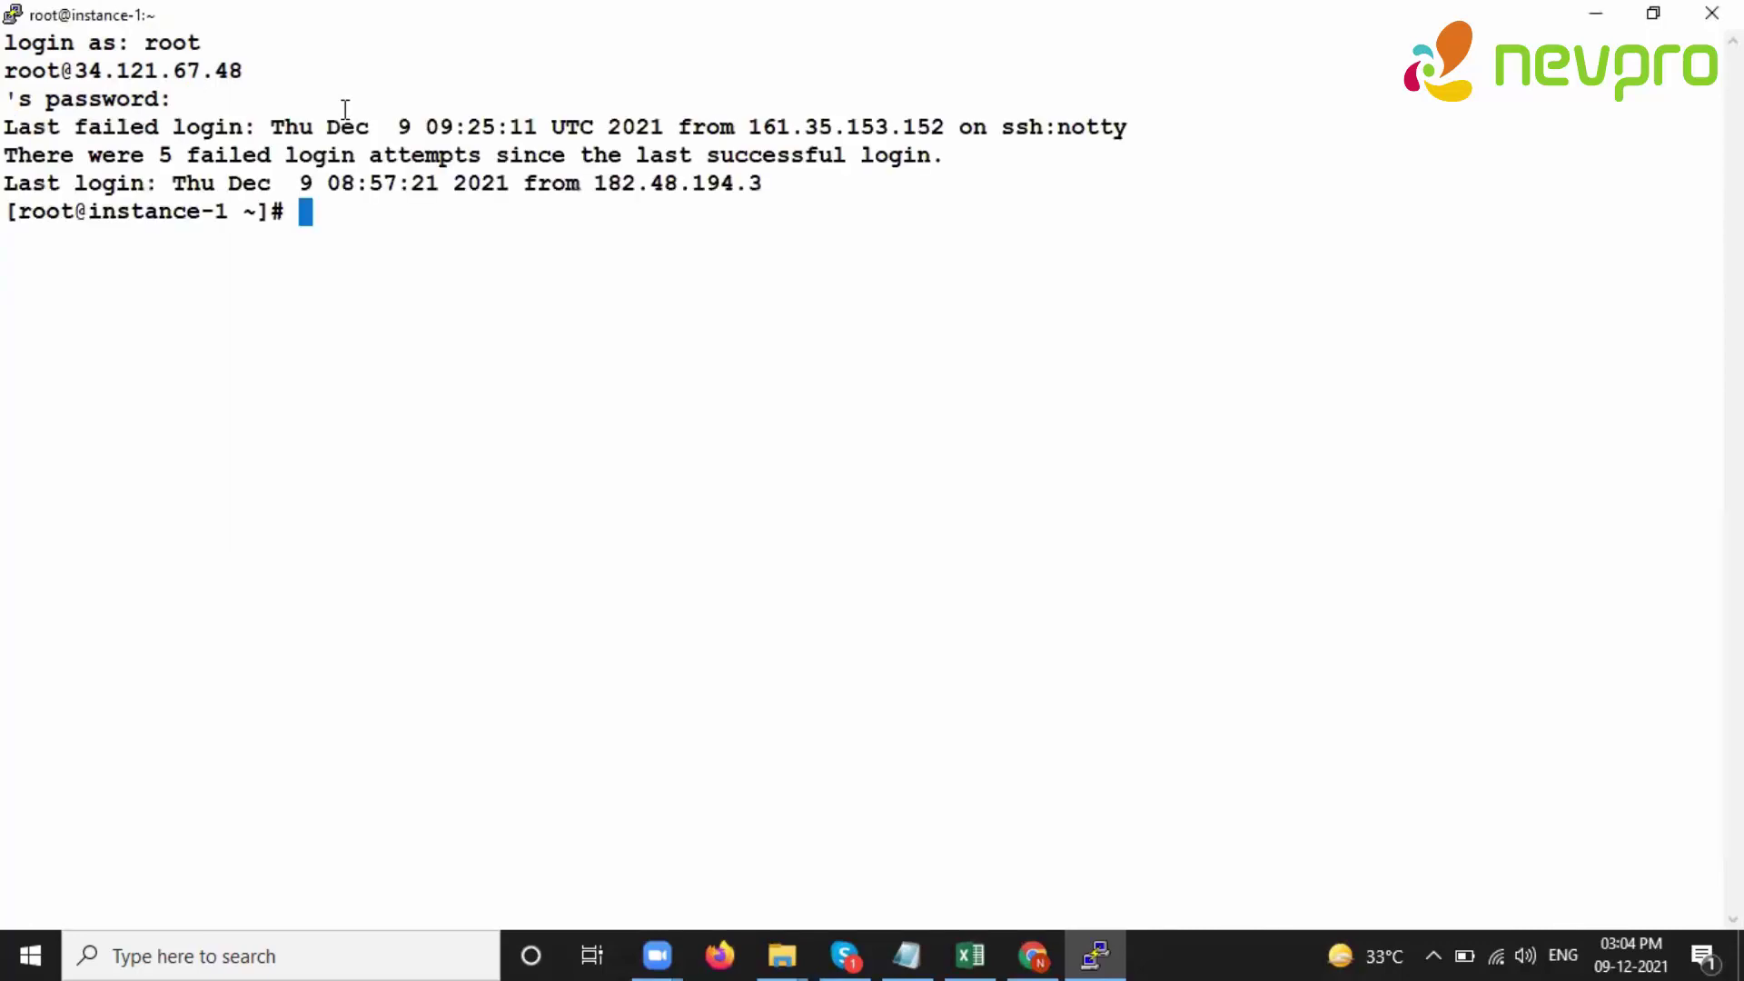
# - In a new Chrome tab, enter the search 'bitrix24 self-hosted installation script'
pyautogui.hotkey('ctrl', 'l')
pyautogui.press('Return')
pyautogui.press('Return')
pyautogui.press('Return')
pyautogui.press('Return')
pyautogui.press('Return')
pyautogui.press('Return')
pyautogui.moveTo(1033, 953)
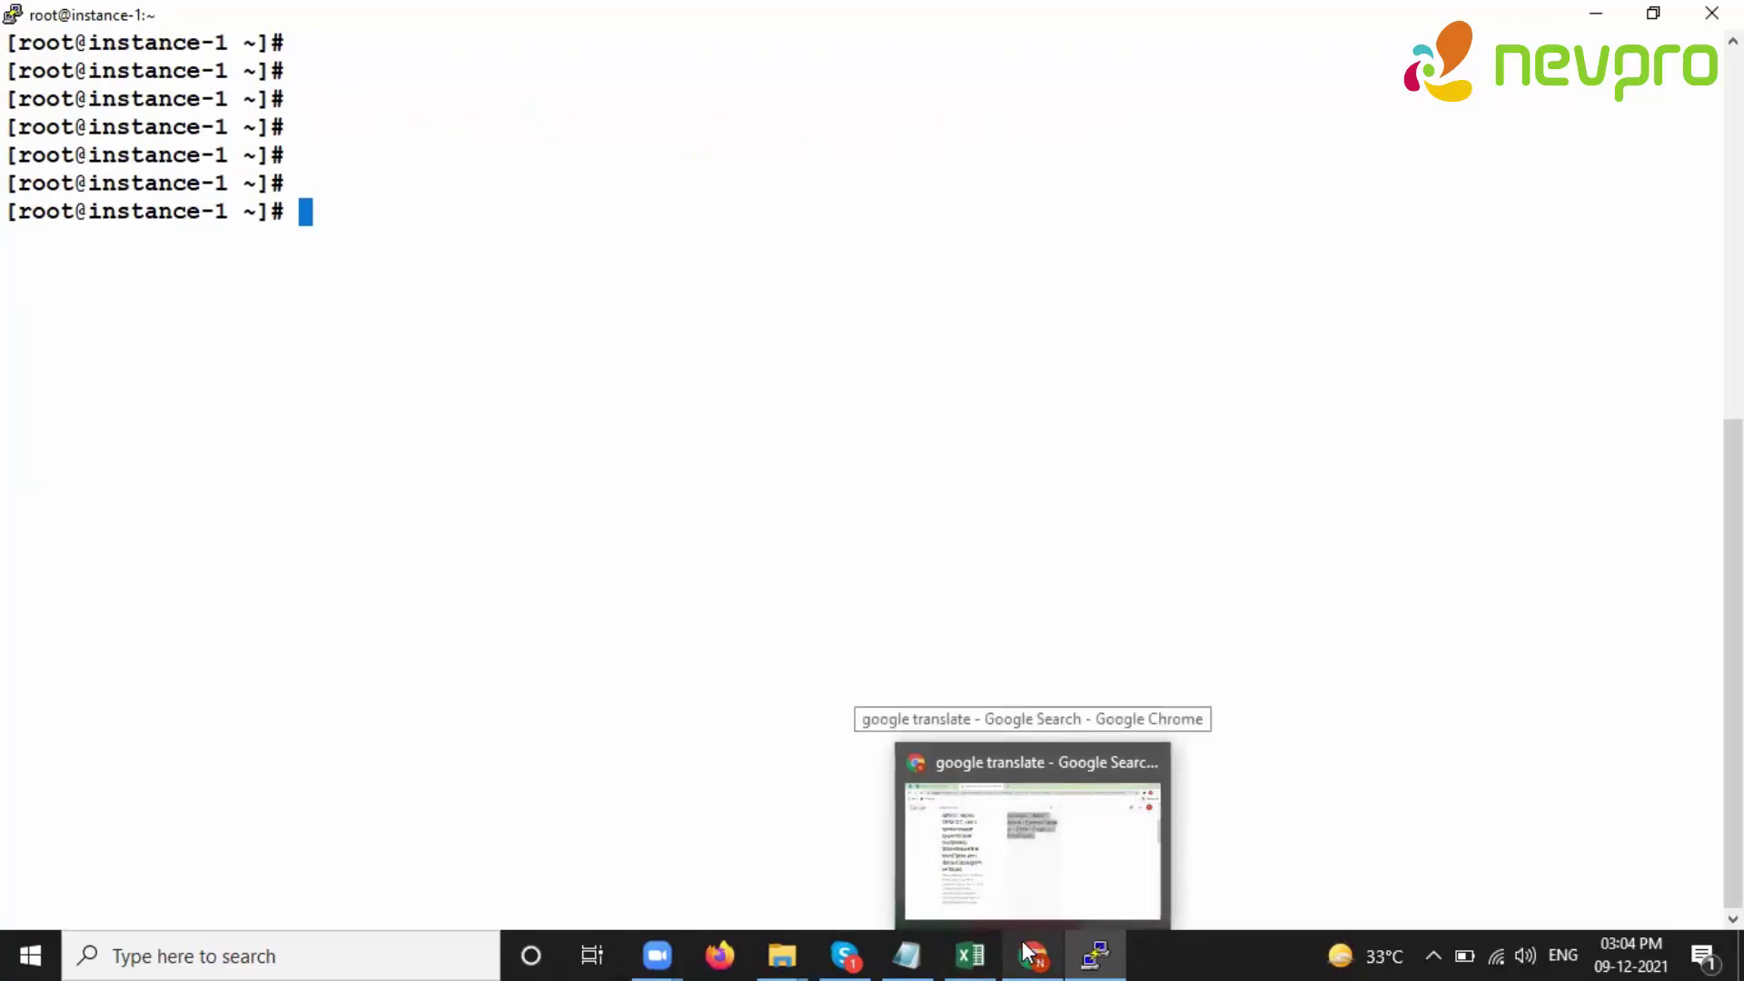
pyautogui.click(1031, 954)
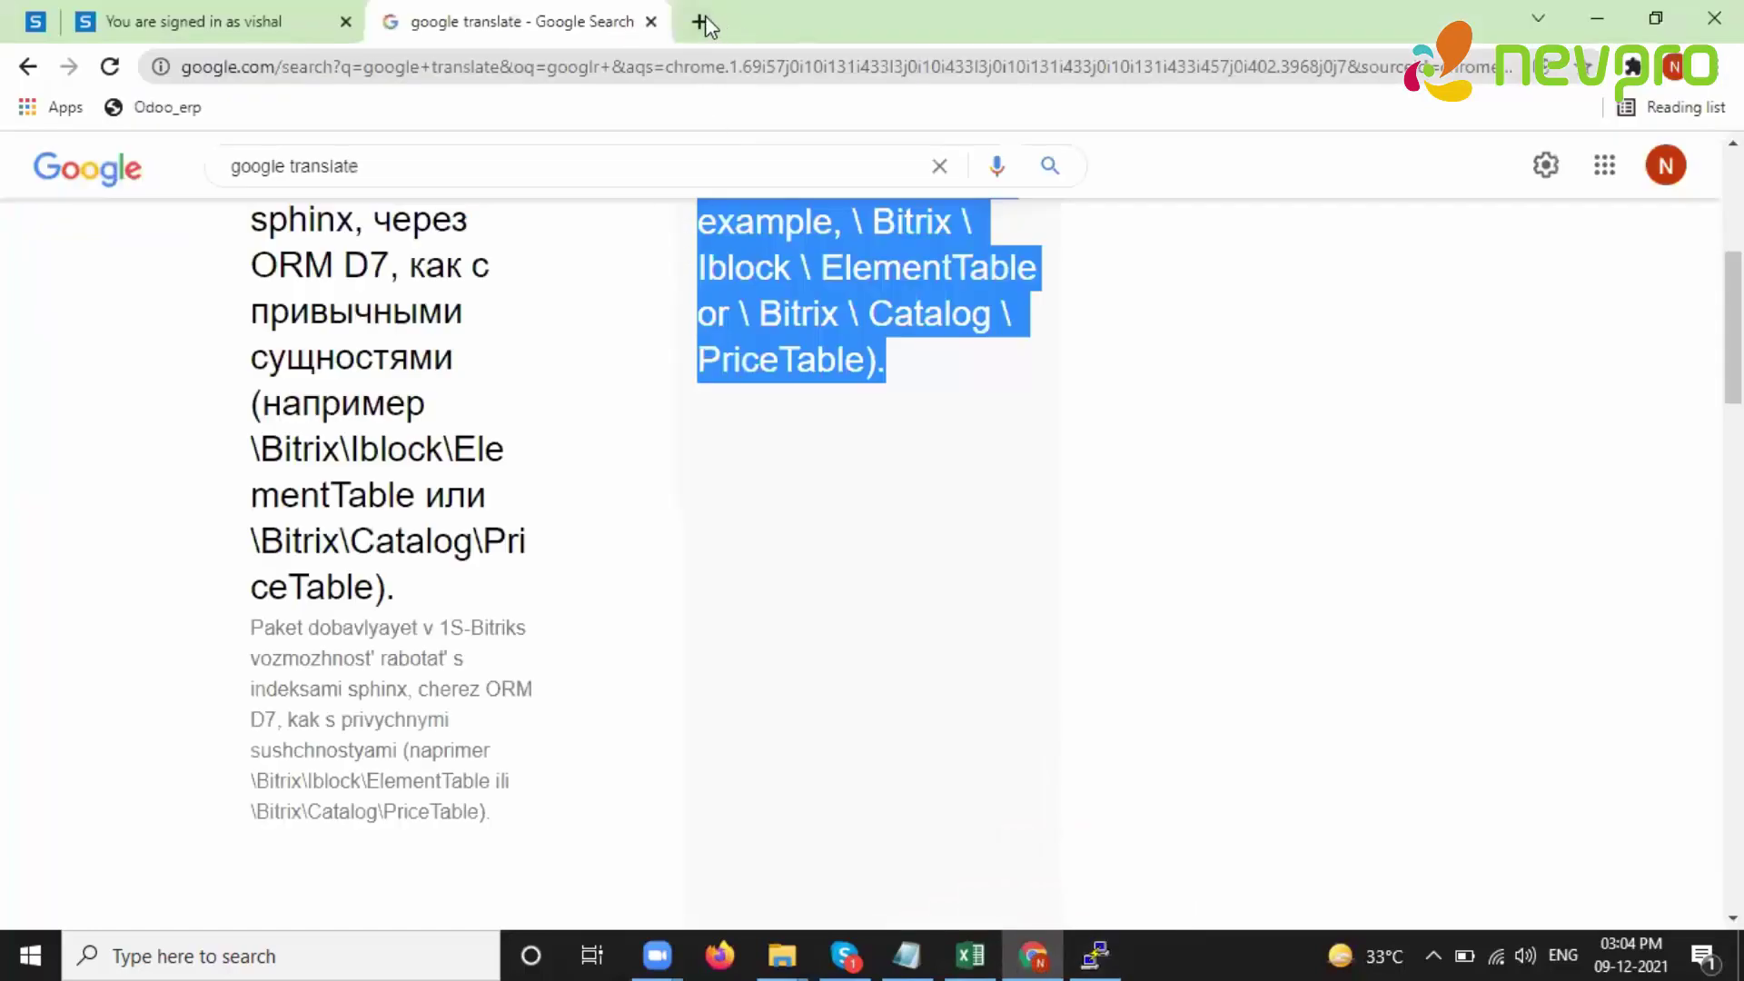
pyautogui.click(699, 22)
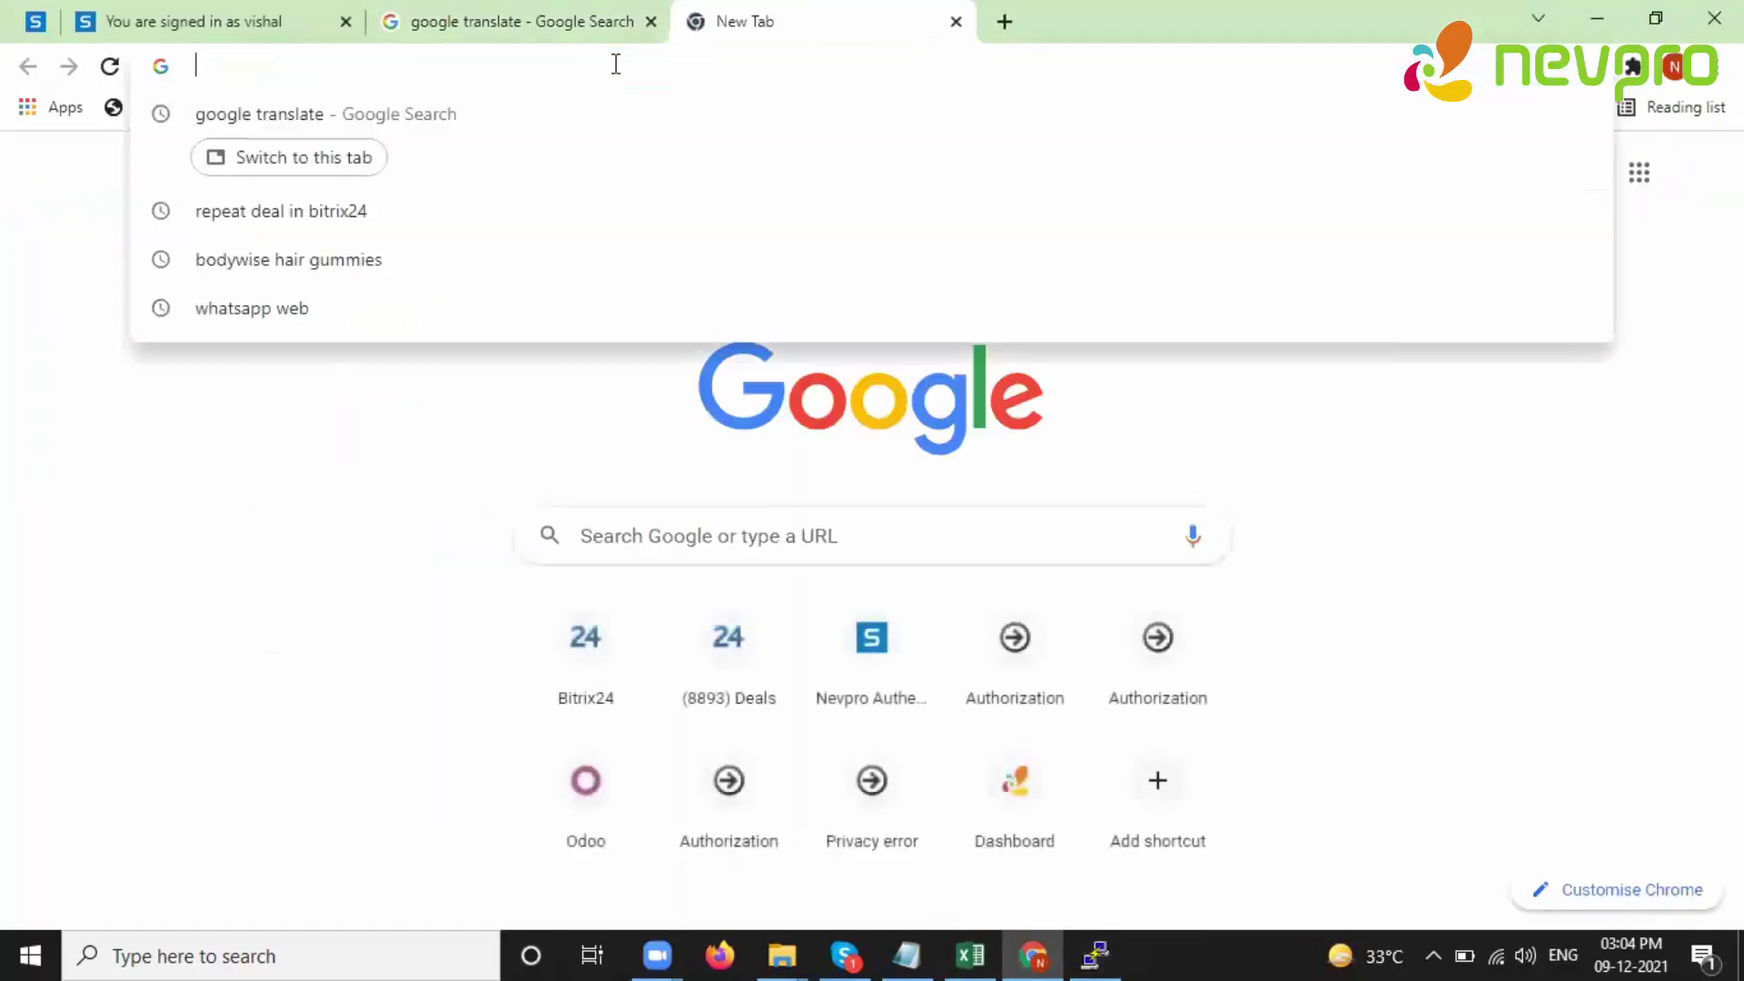
pyautogui.write('bitrix24 ')
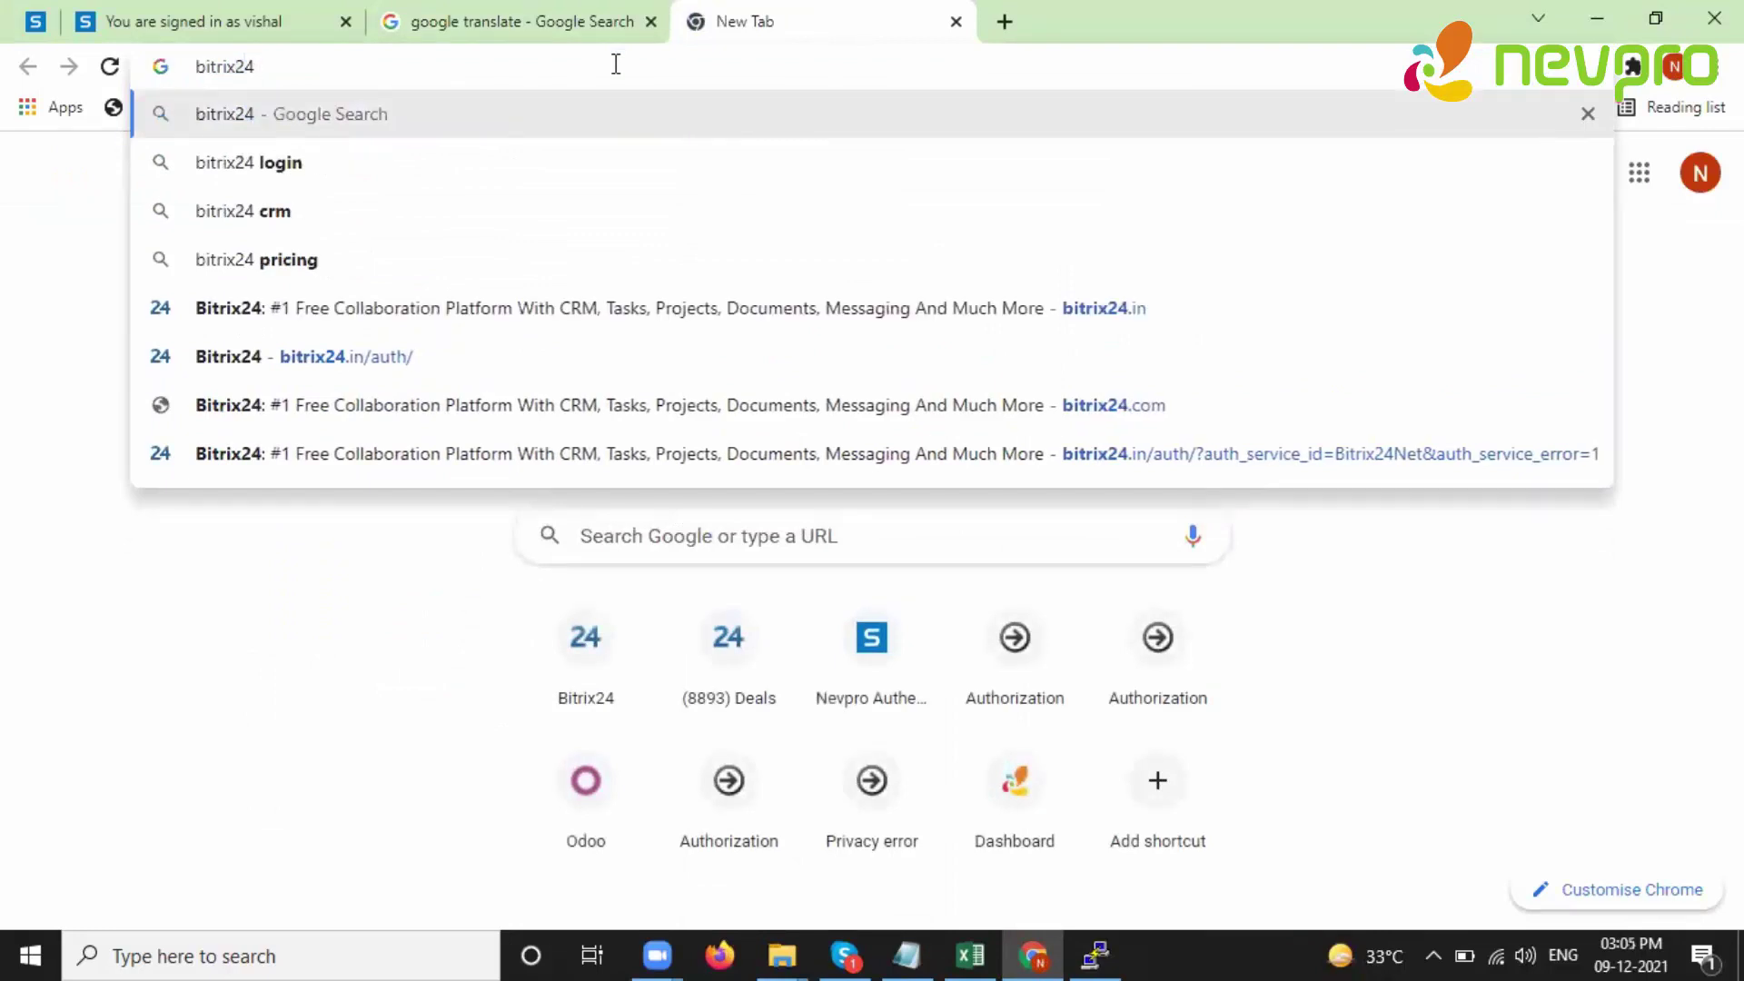
pyautogui.write('self')
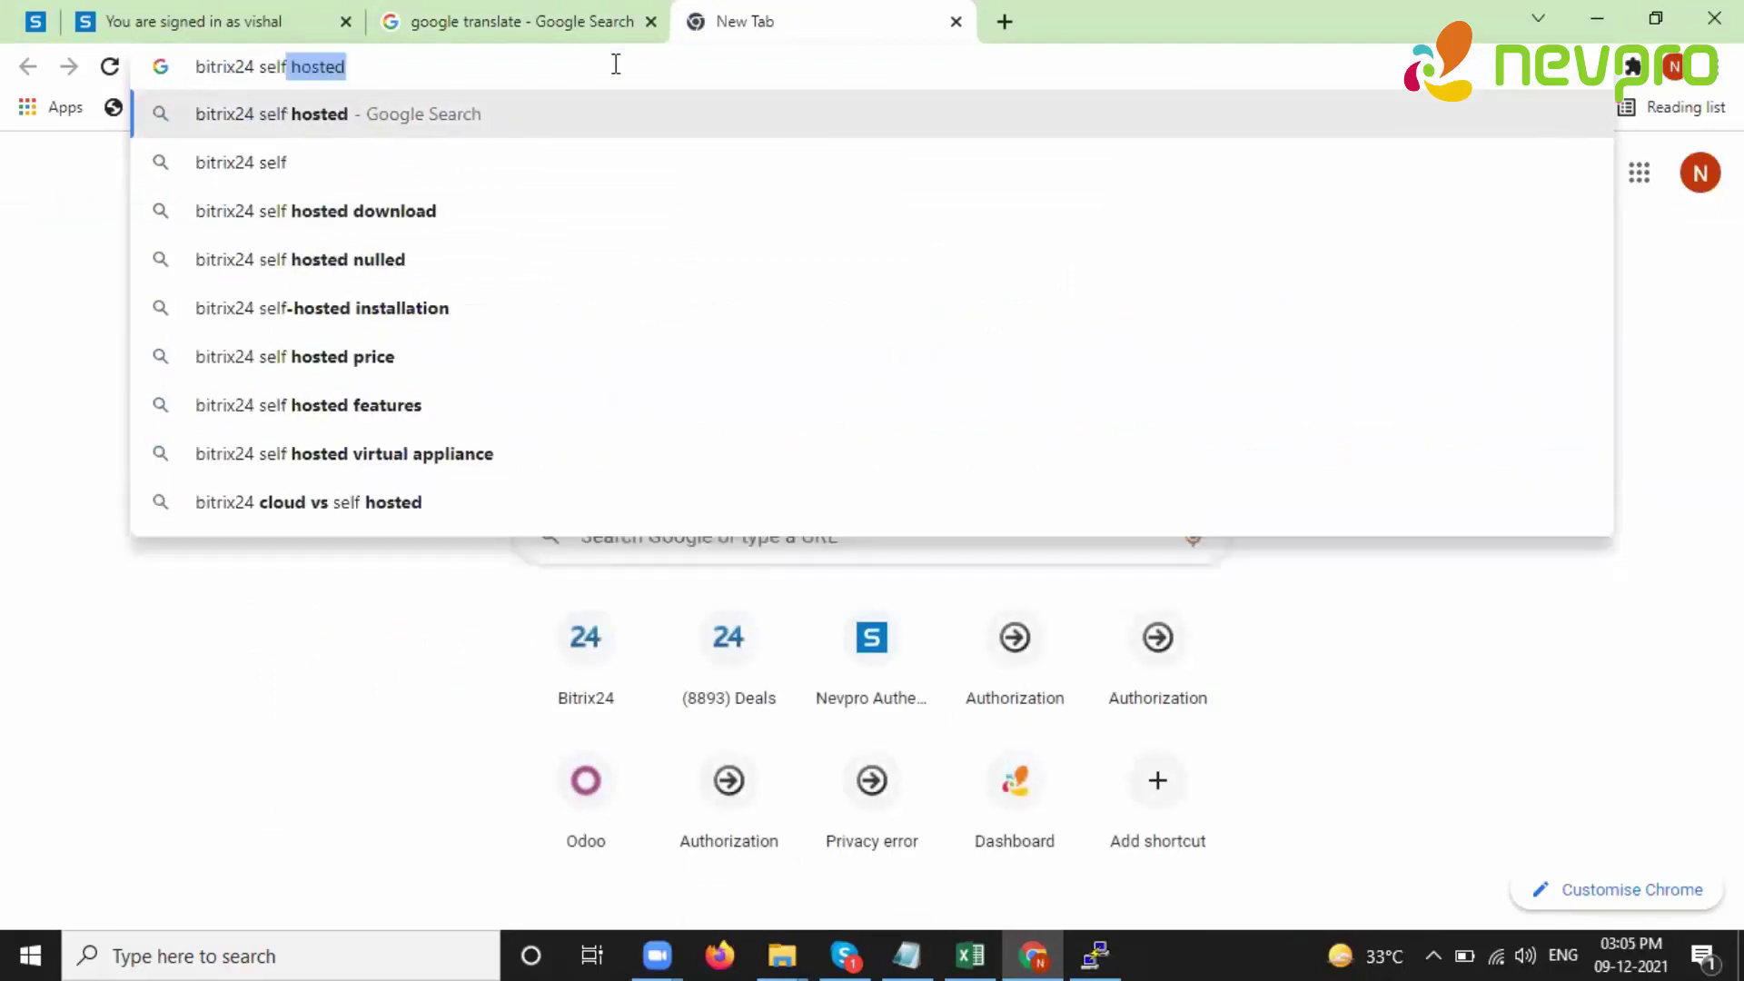
pyautogui.write(' hosted in')
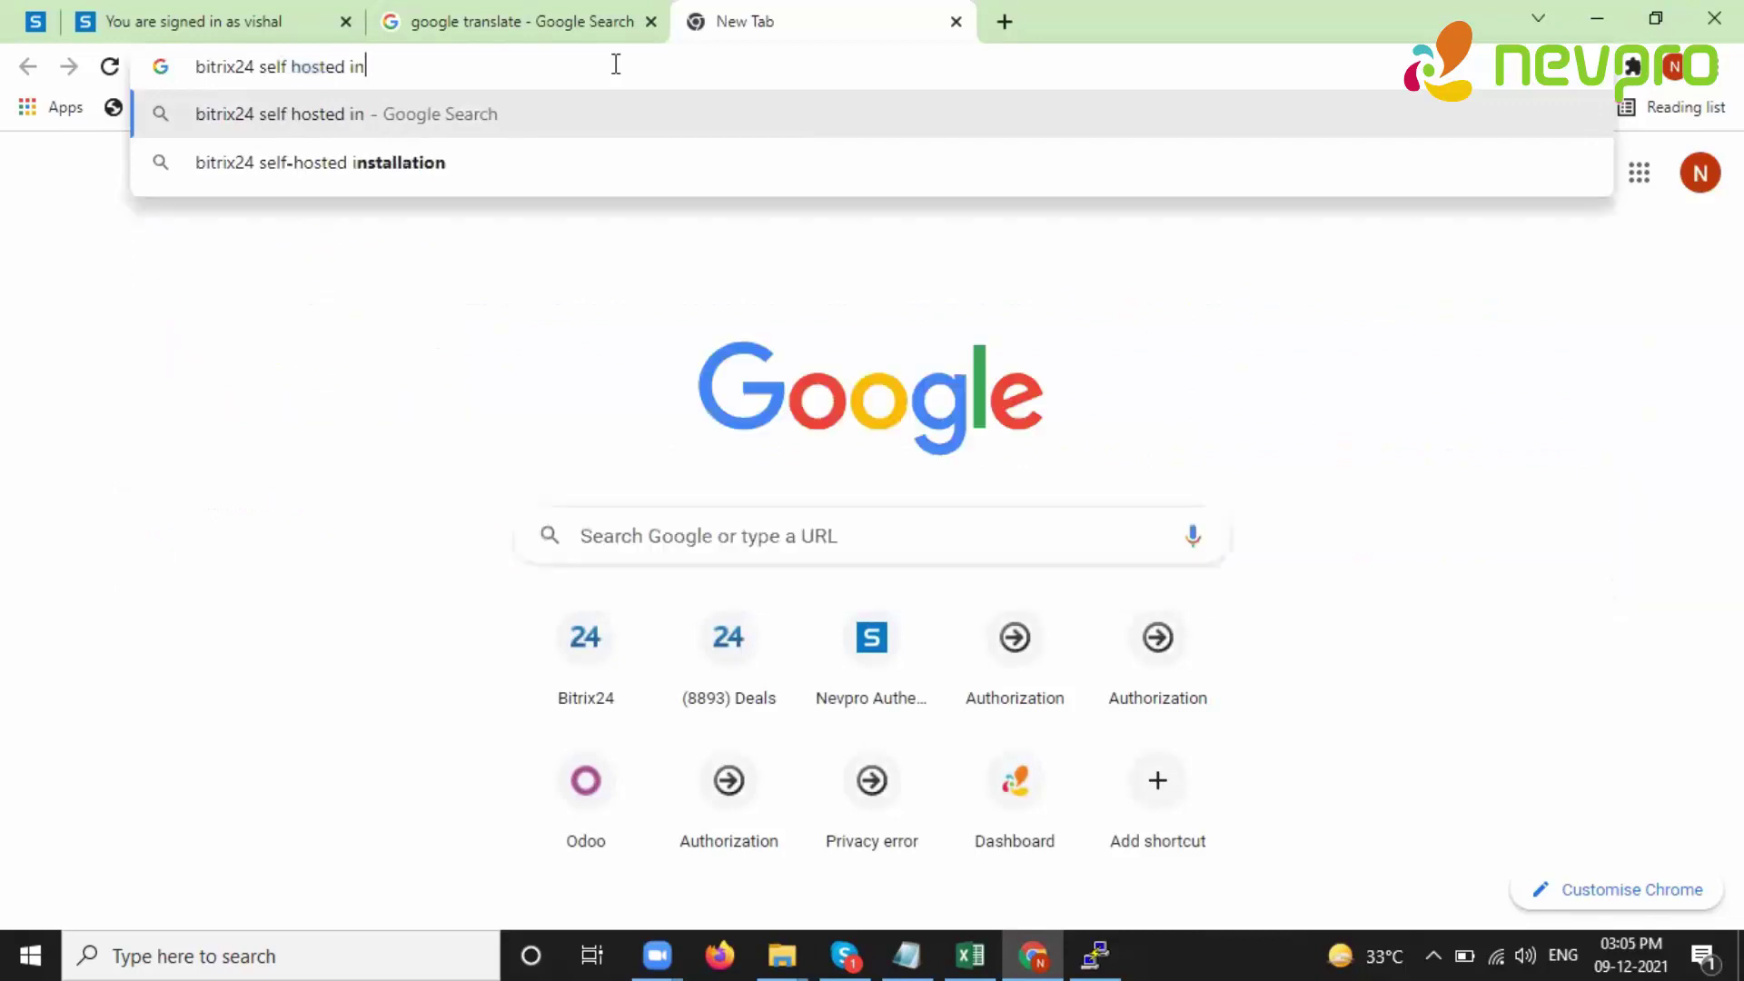
pyautogui.write('stall')
pyautogui.press('Down')
pyautogui.write('script')
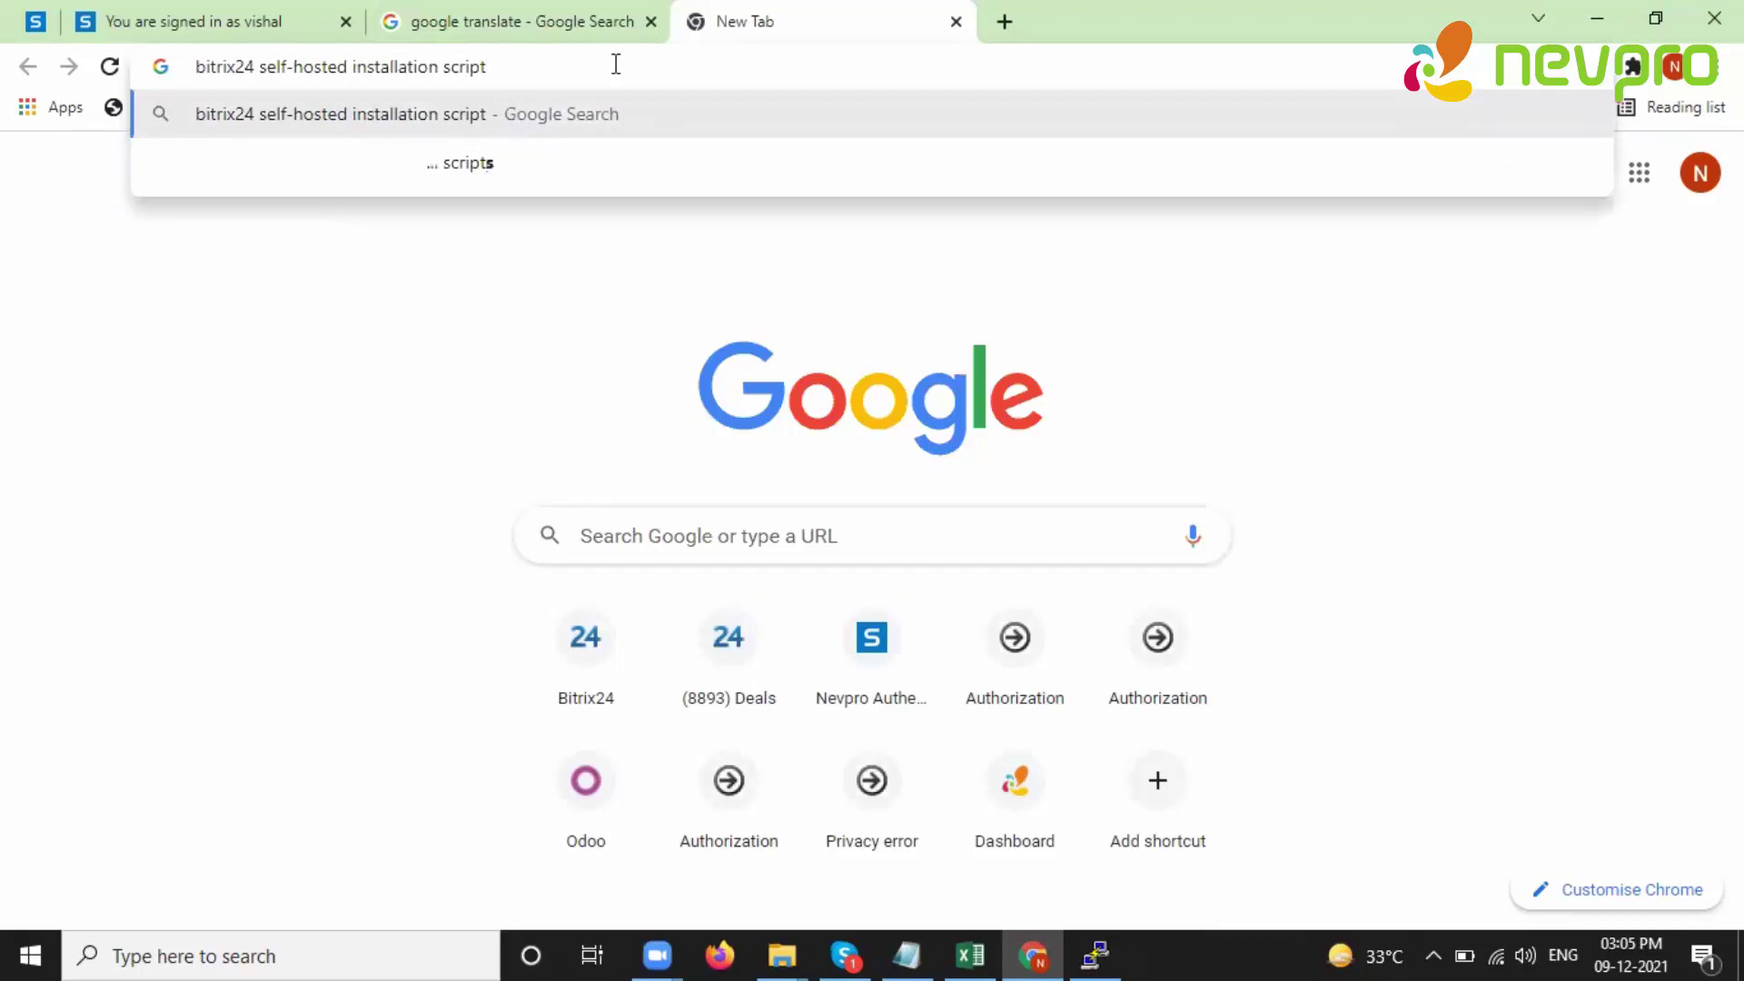
# - Run the installation-script search, open the first result in a new tab and scroll through it
pyautogui.press('Return')
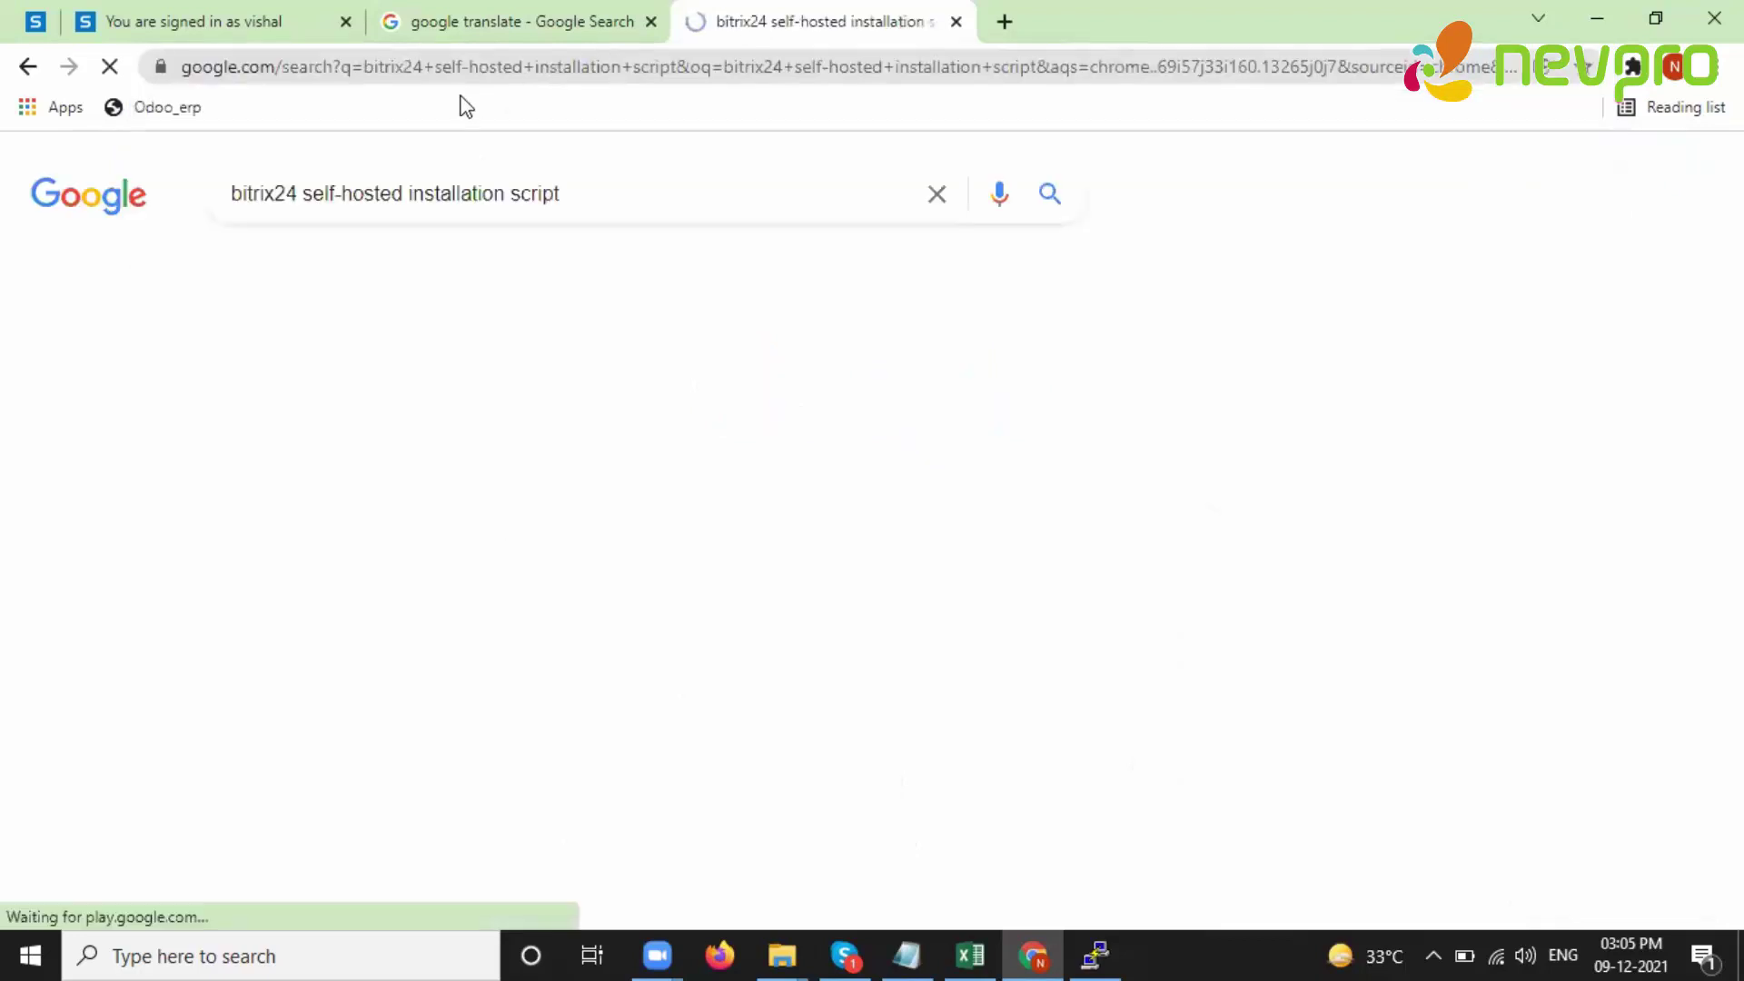
pyautogui.rightClick(401, 425)
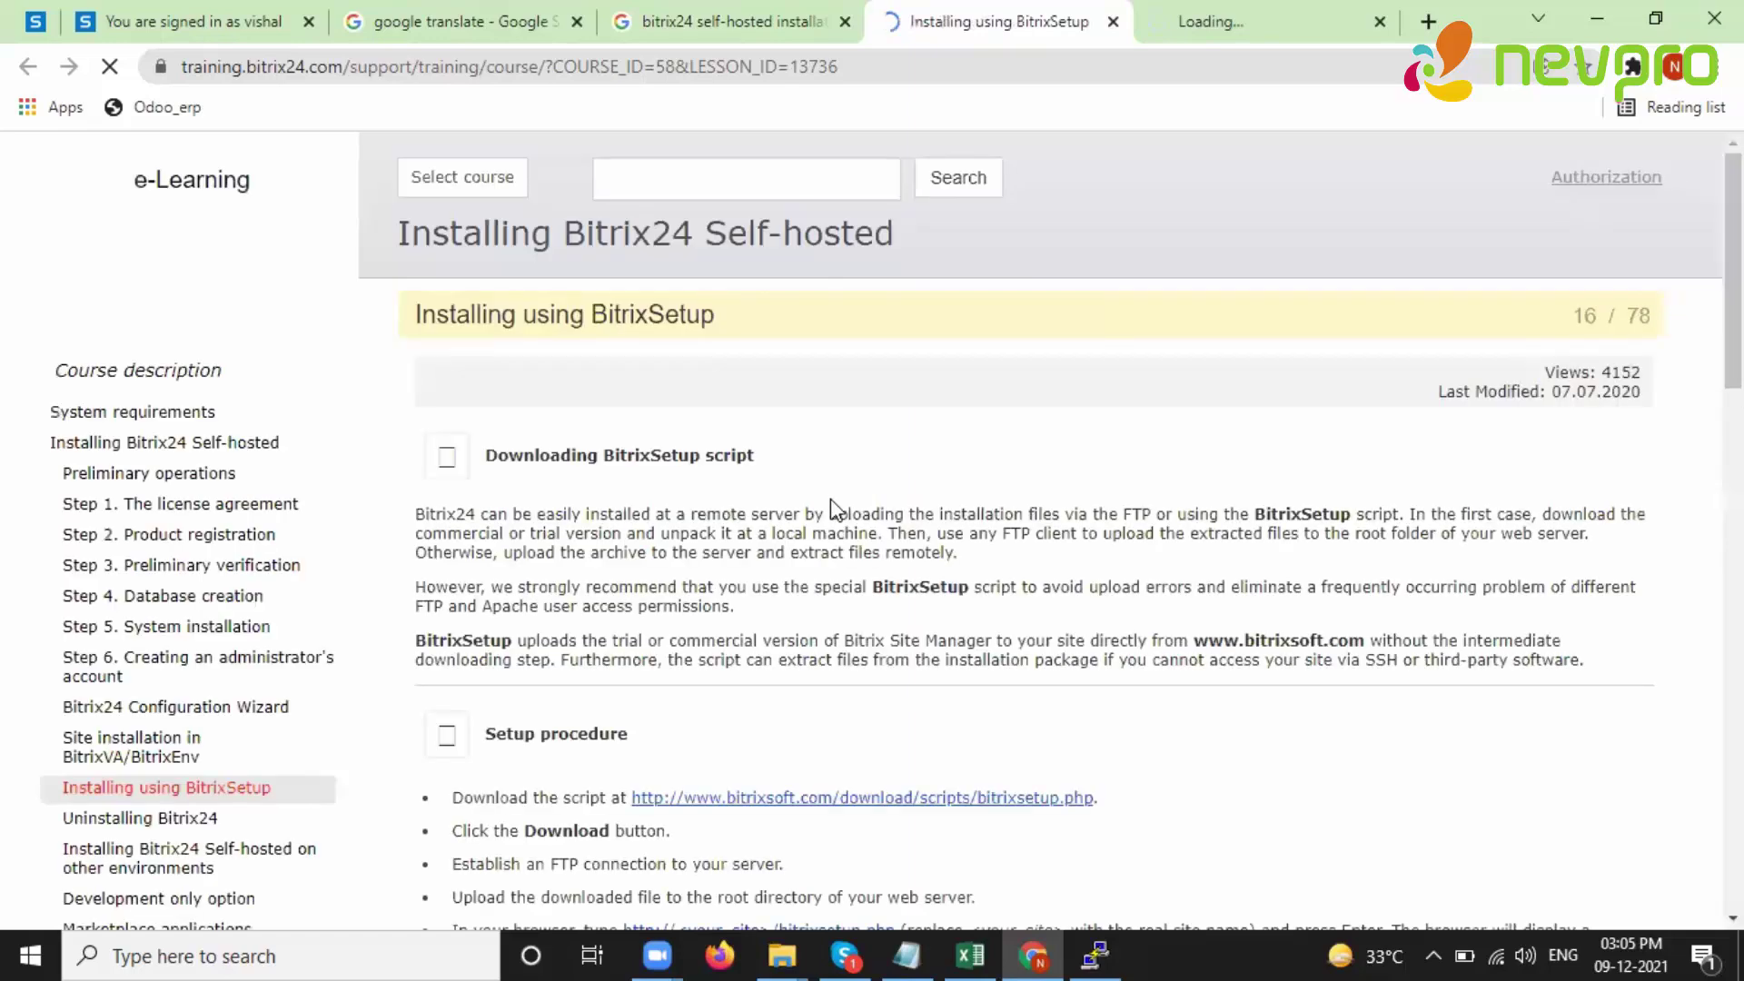
pyautogui.scroll(-7, 933, 460)
pyautogui.scroll(-10, 914, 521)
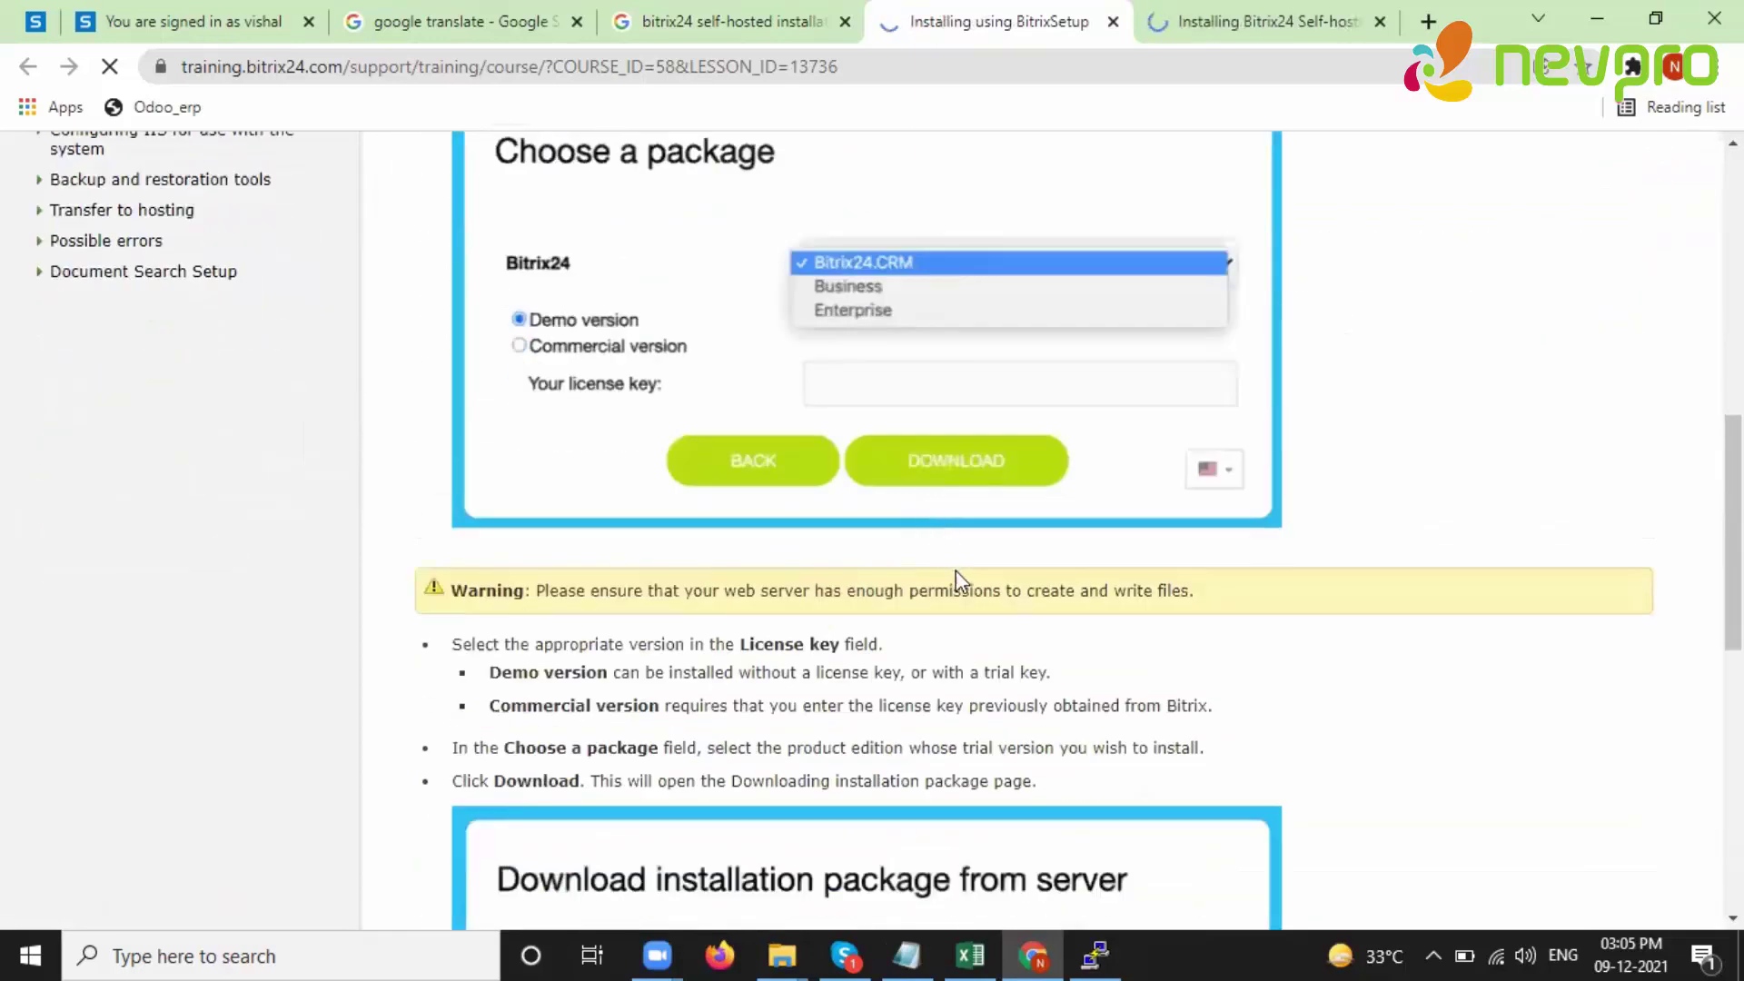
pyautogui.scroll(-3, 949, 590)
pyautogui.hotkey('ctrl', 'Tab')
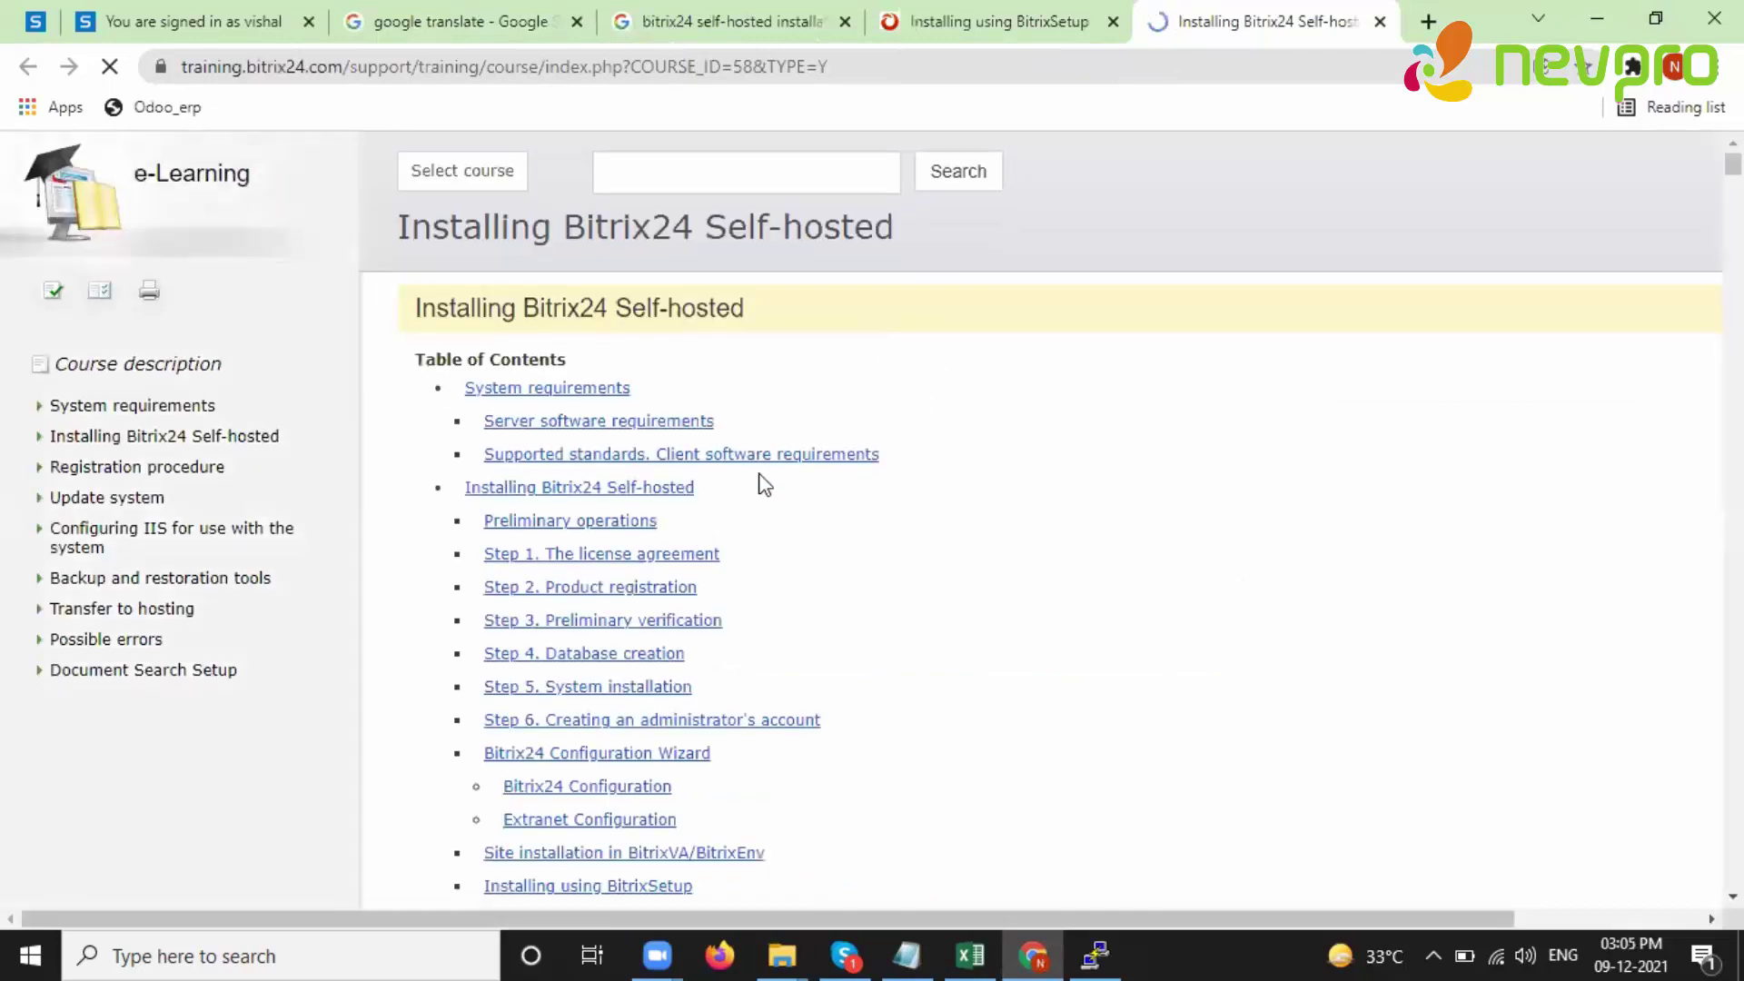
pyautogui.scroll(-15, 809, 475)
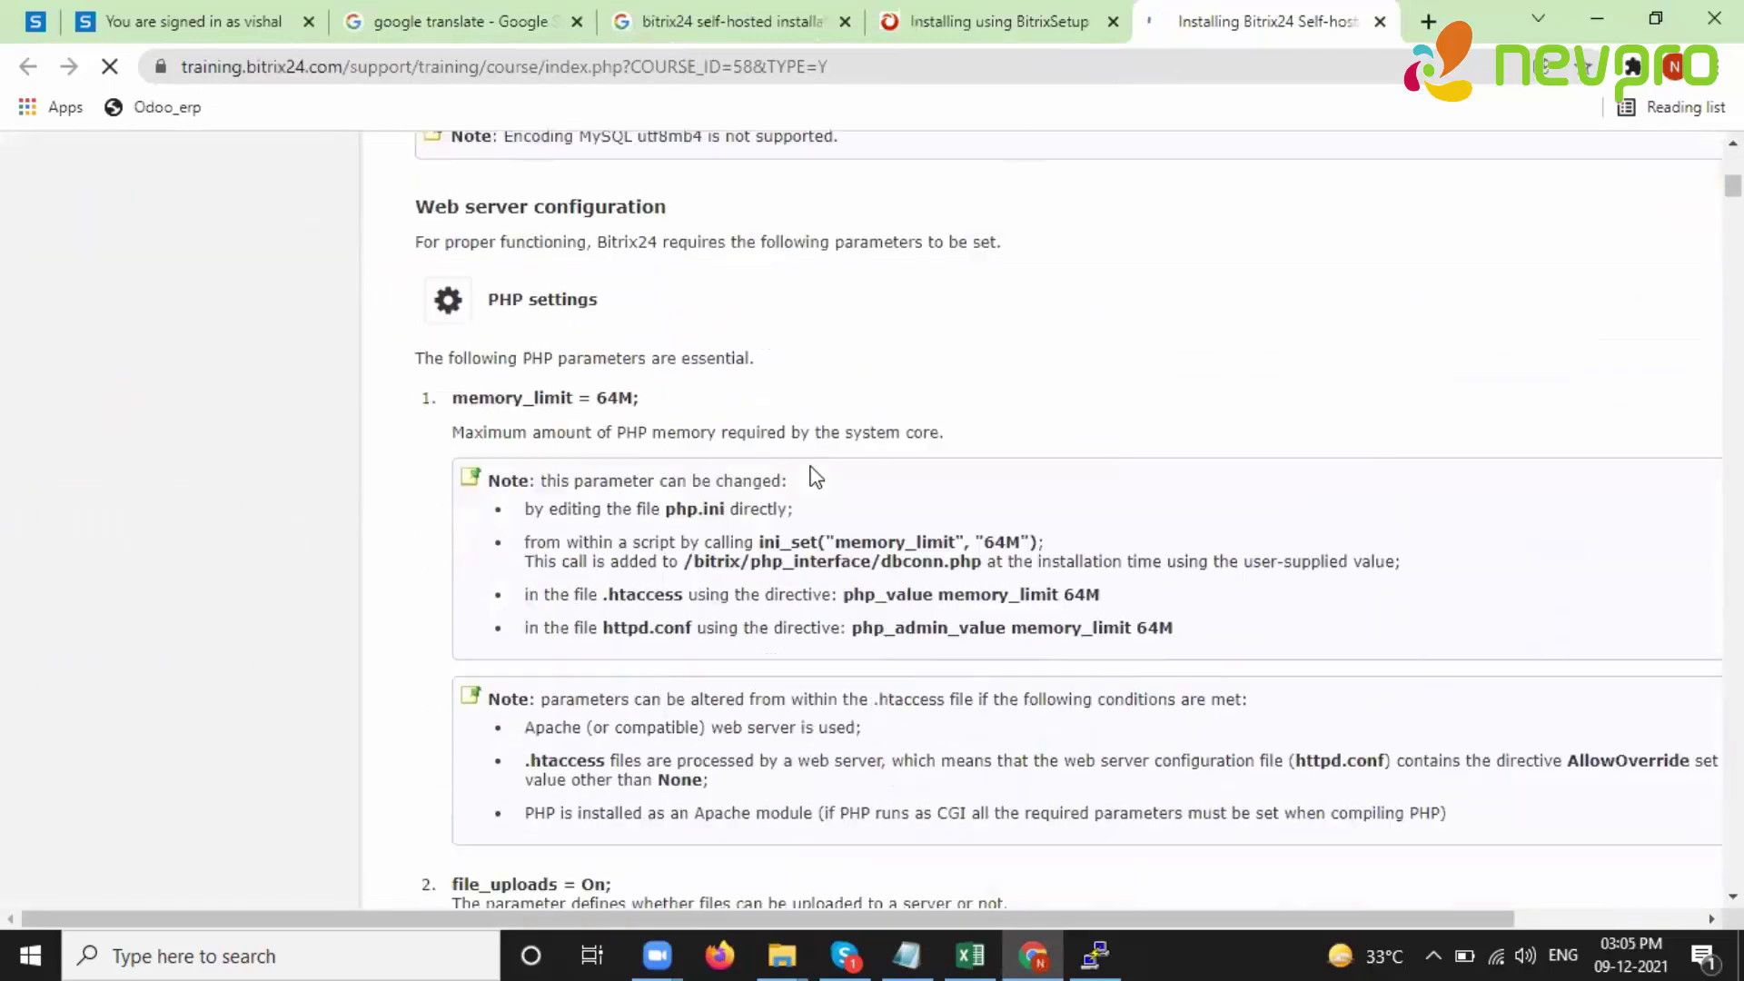
pyautogui.scroll(-8, 822, 472)
pyautogui.scroll(-9, 822, 467)
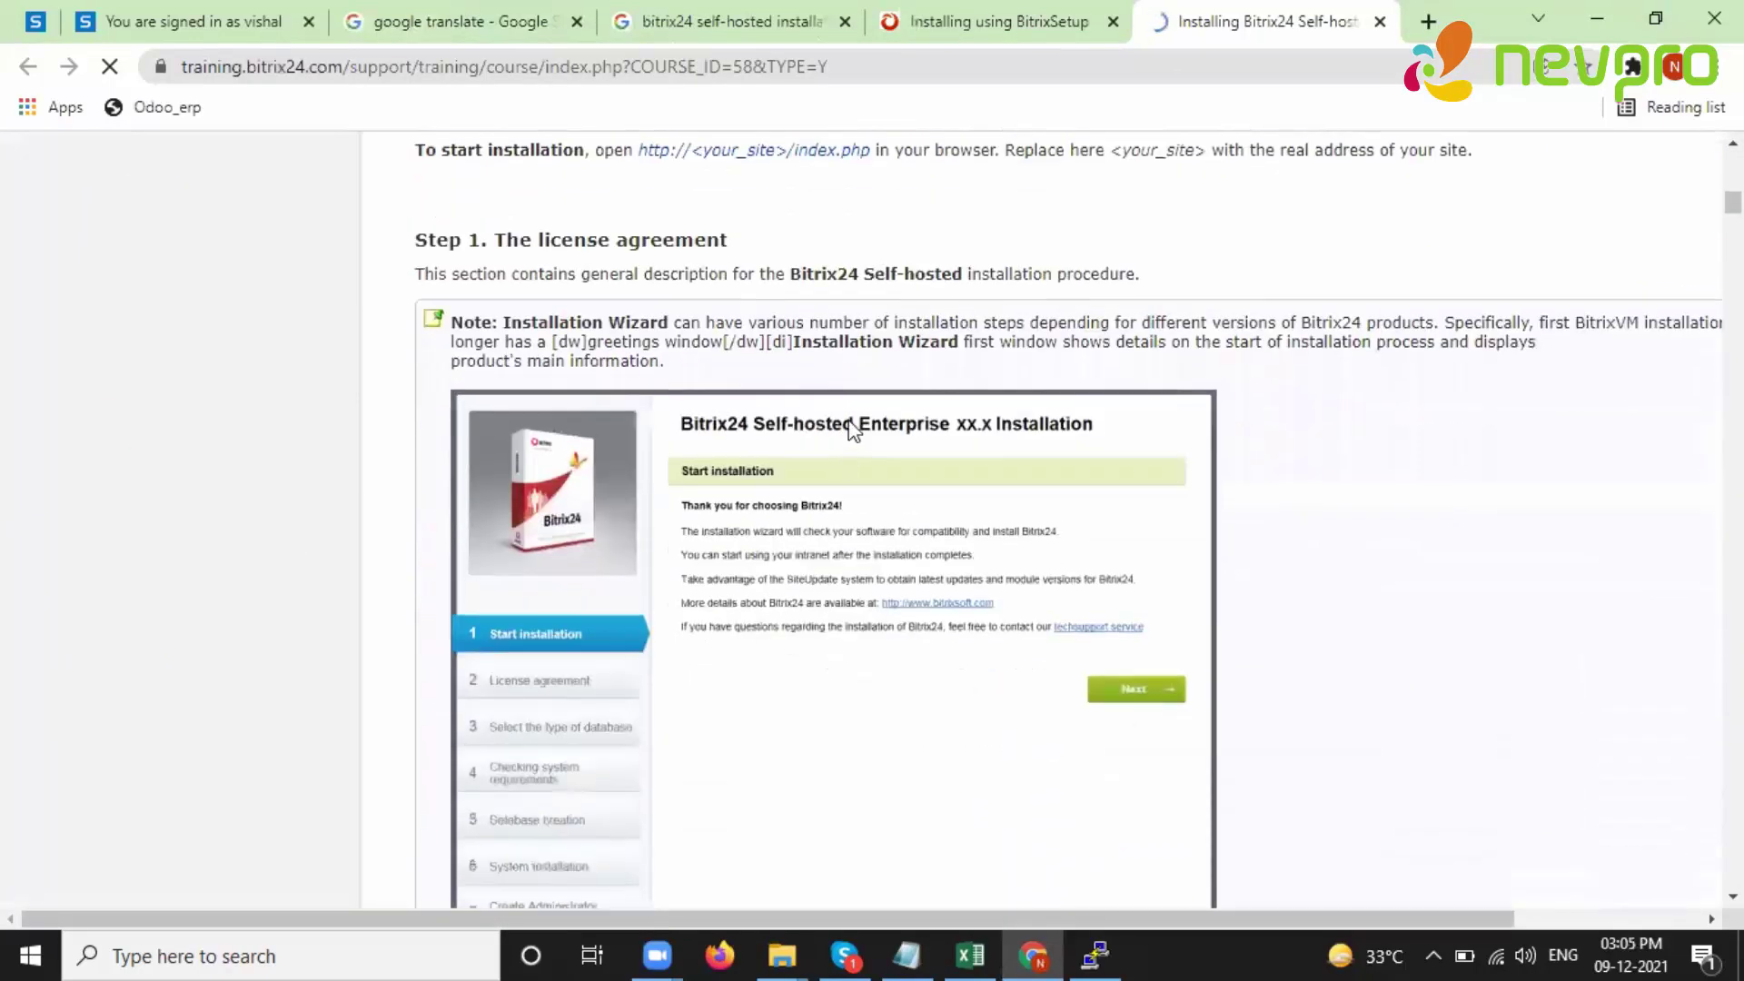
pyautogui.scroll(-15, 740, 745)
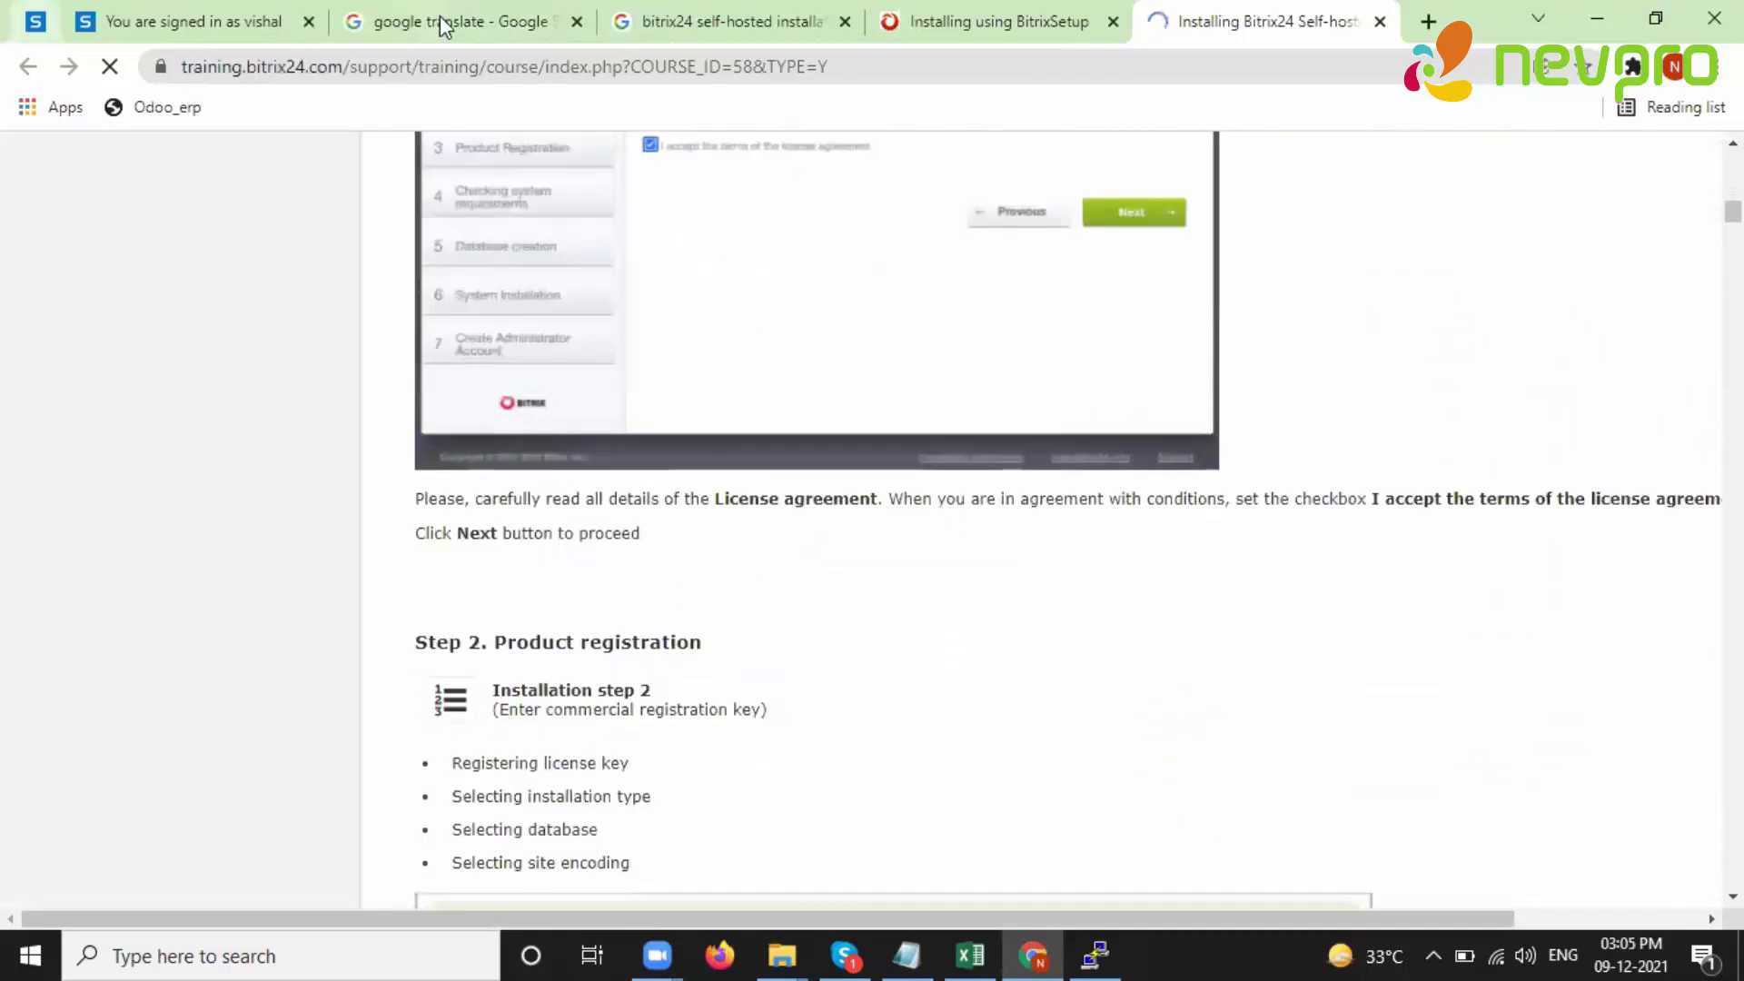
# - Search 'install bitrix24 on centos 7' and open the BitrixEnv for Linux guide in a new tab
pyautogui.click(700, 20)
pyautogui.scroll(-3, 567, 409)
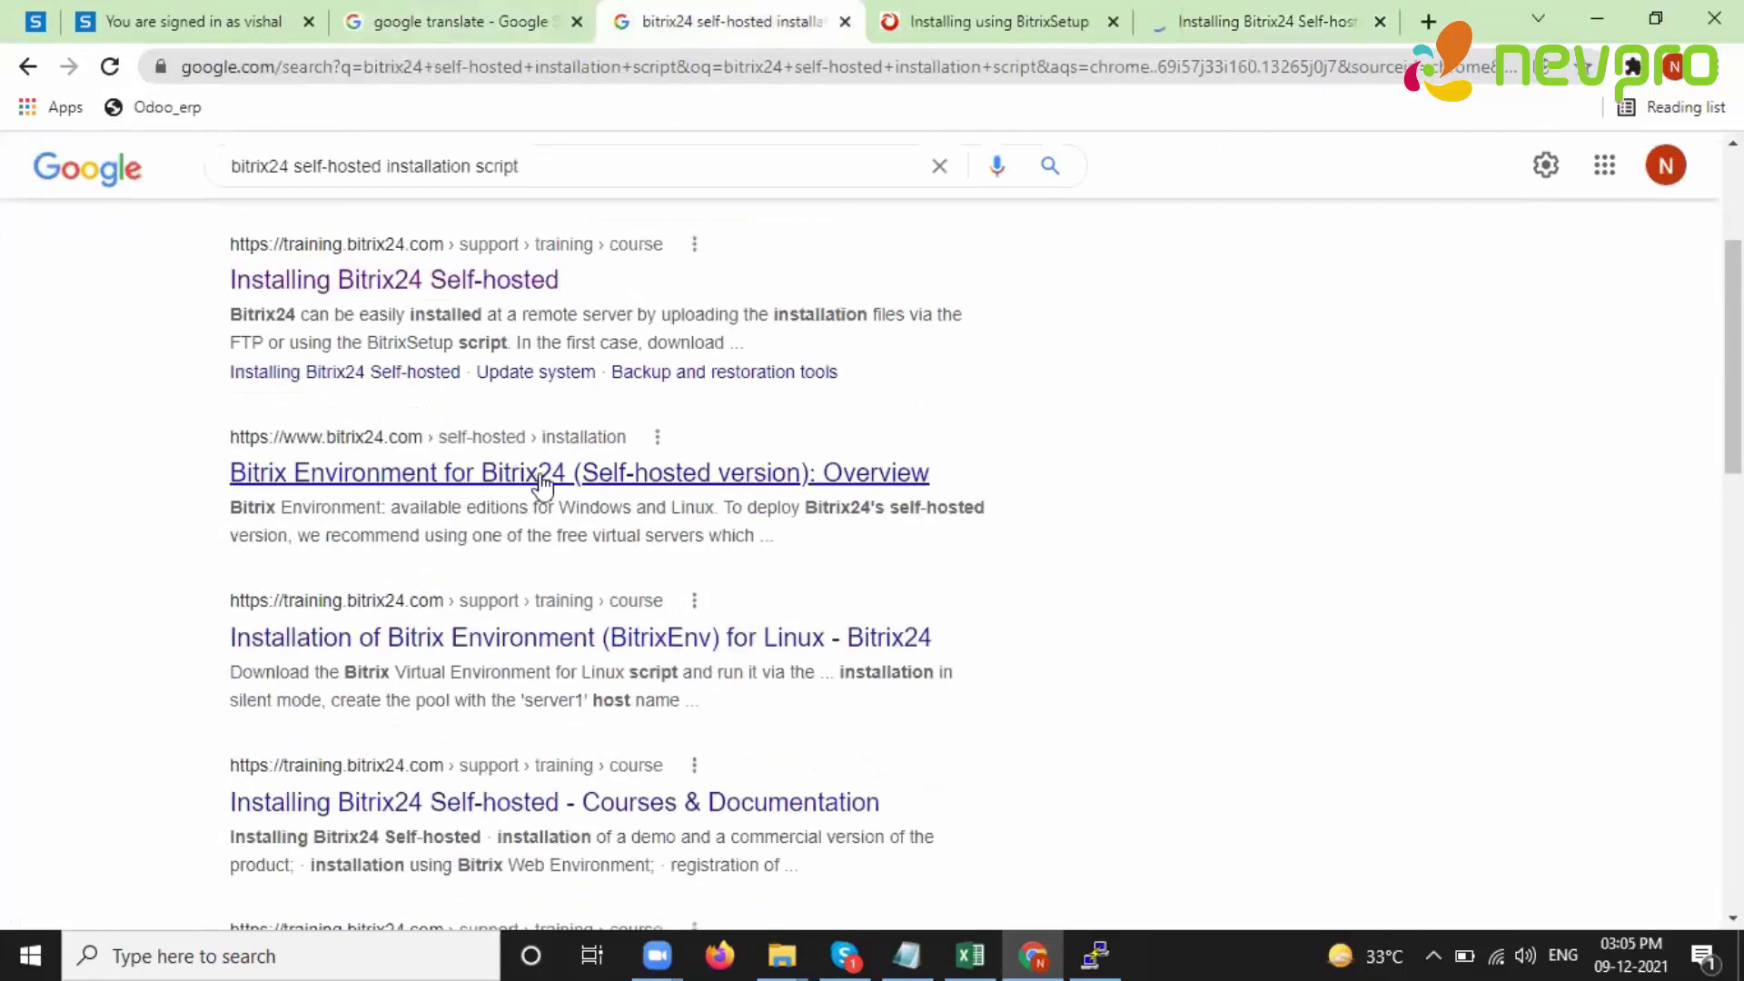
pyautogui.rightClick(542, 483)
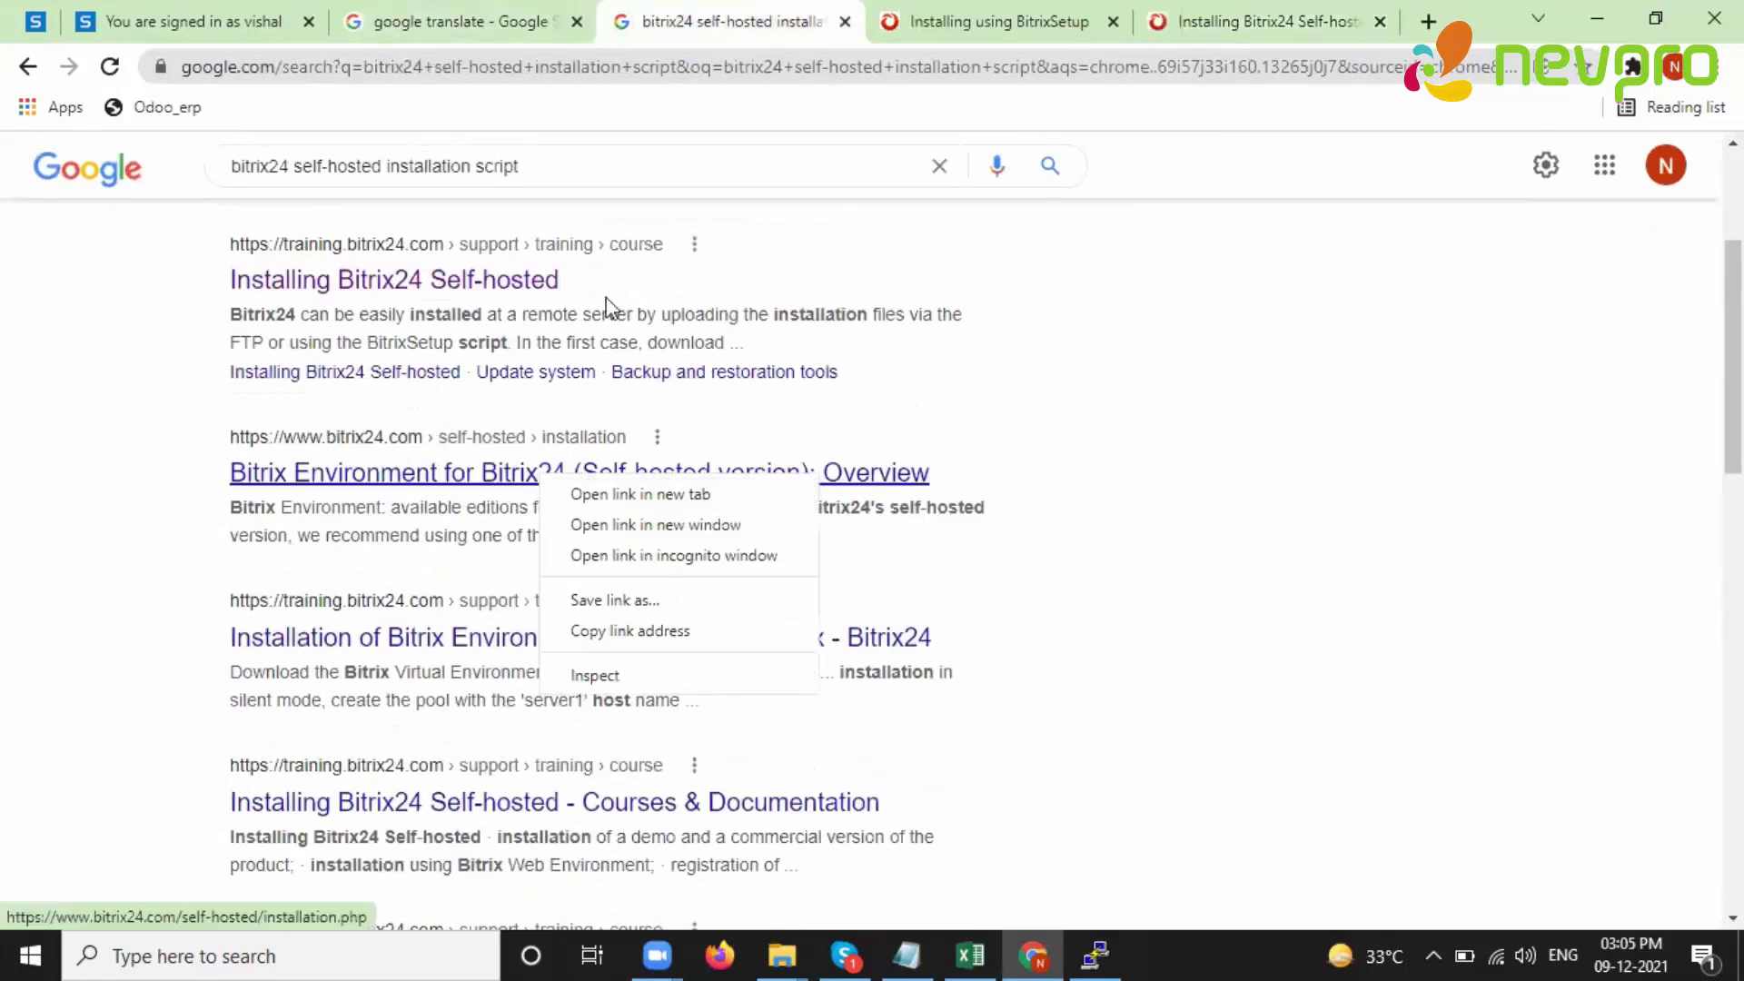
pyautogui.scroll(3, 563, 308)
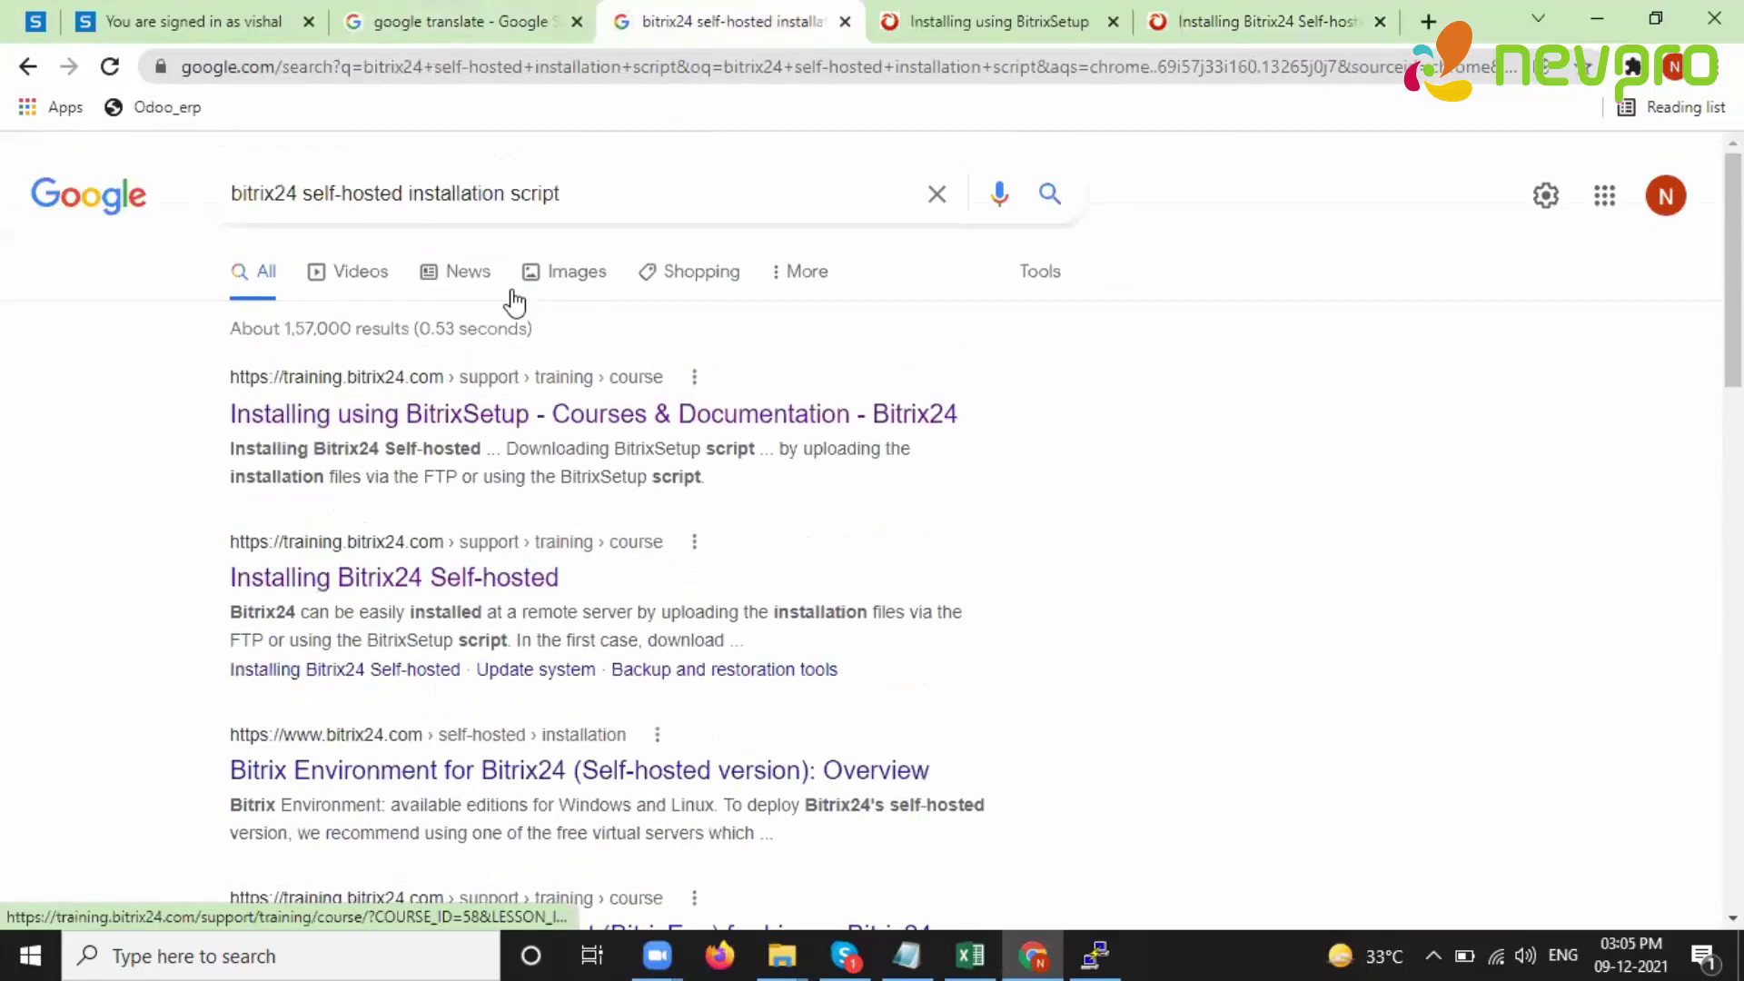
pyautogui.click(405, 193)
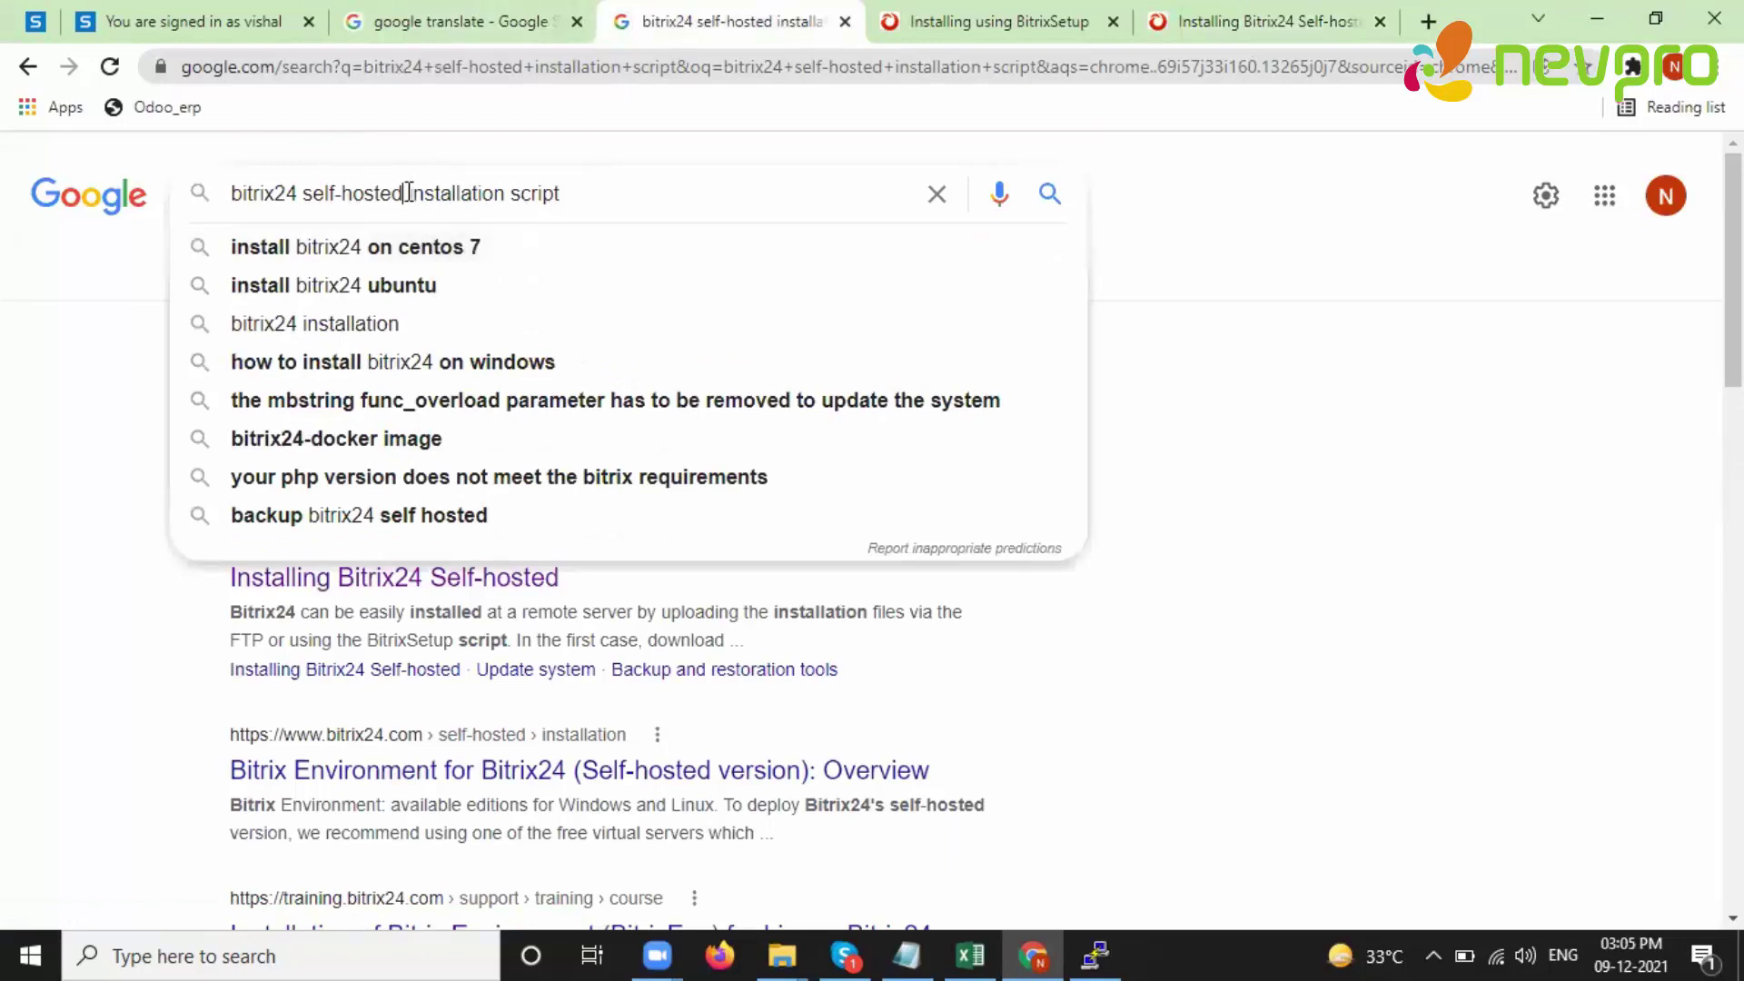
pyautogui.click(408, 249)
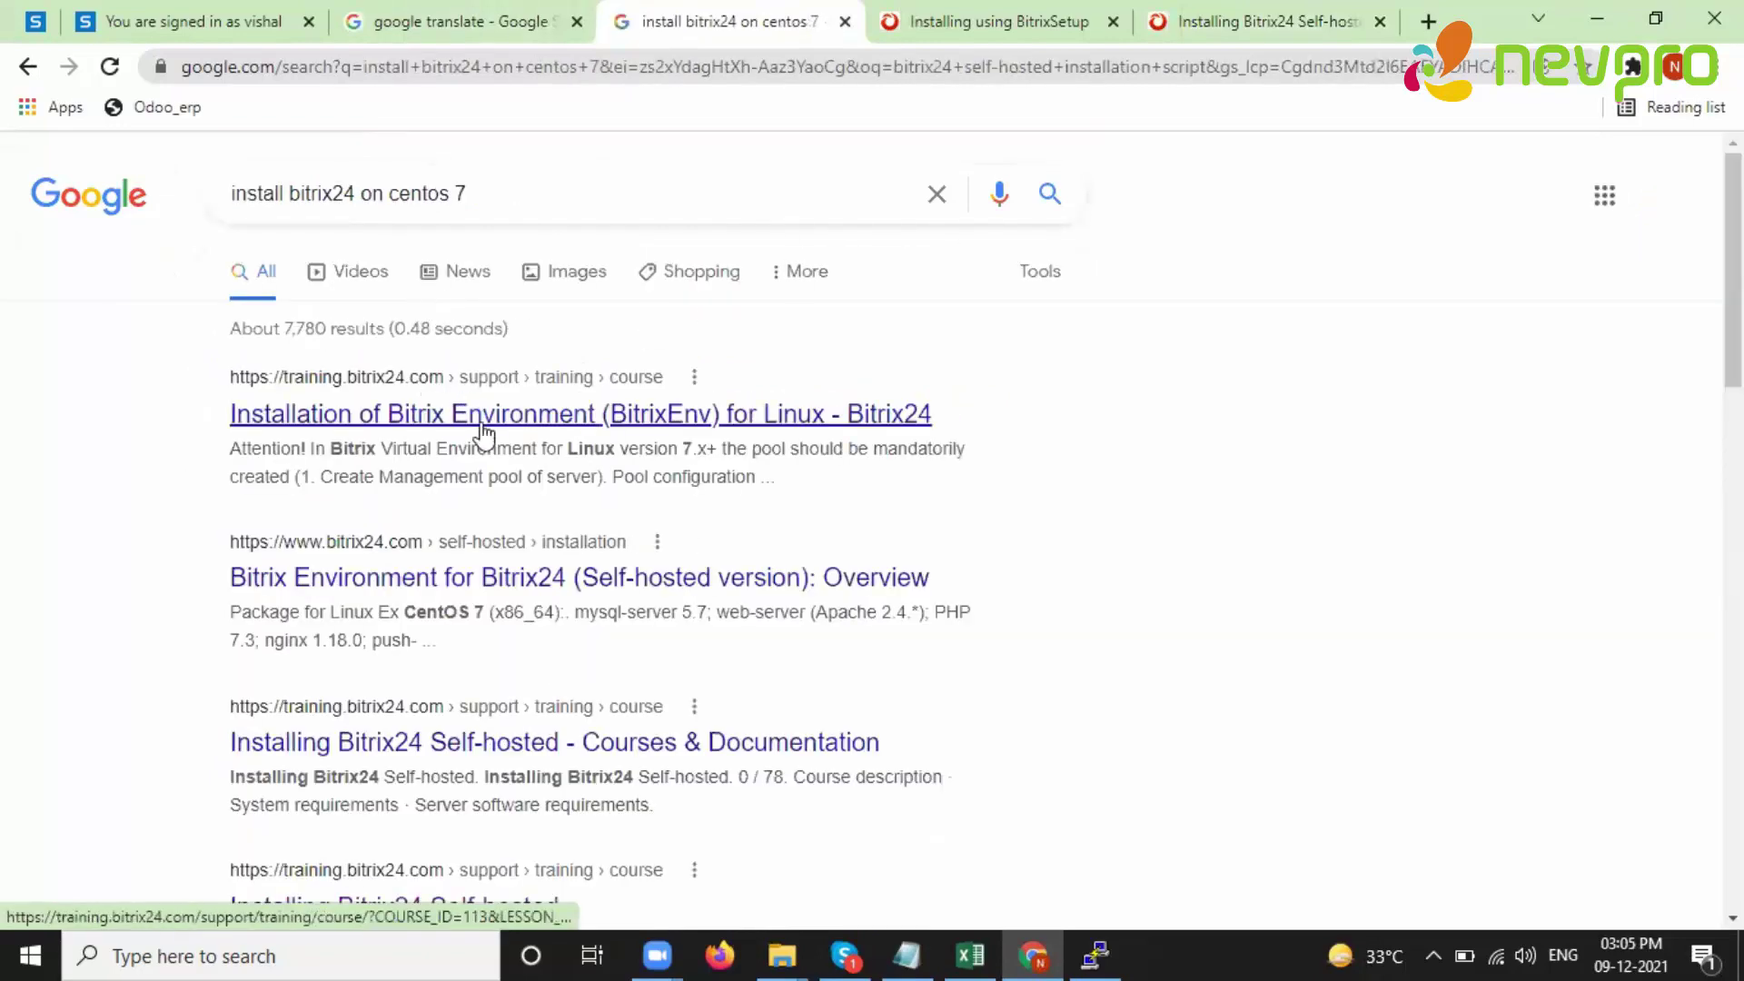
pyautogui.rightClick(485, 433)
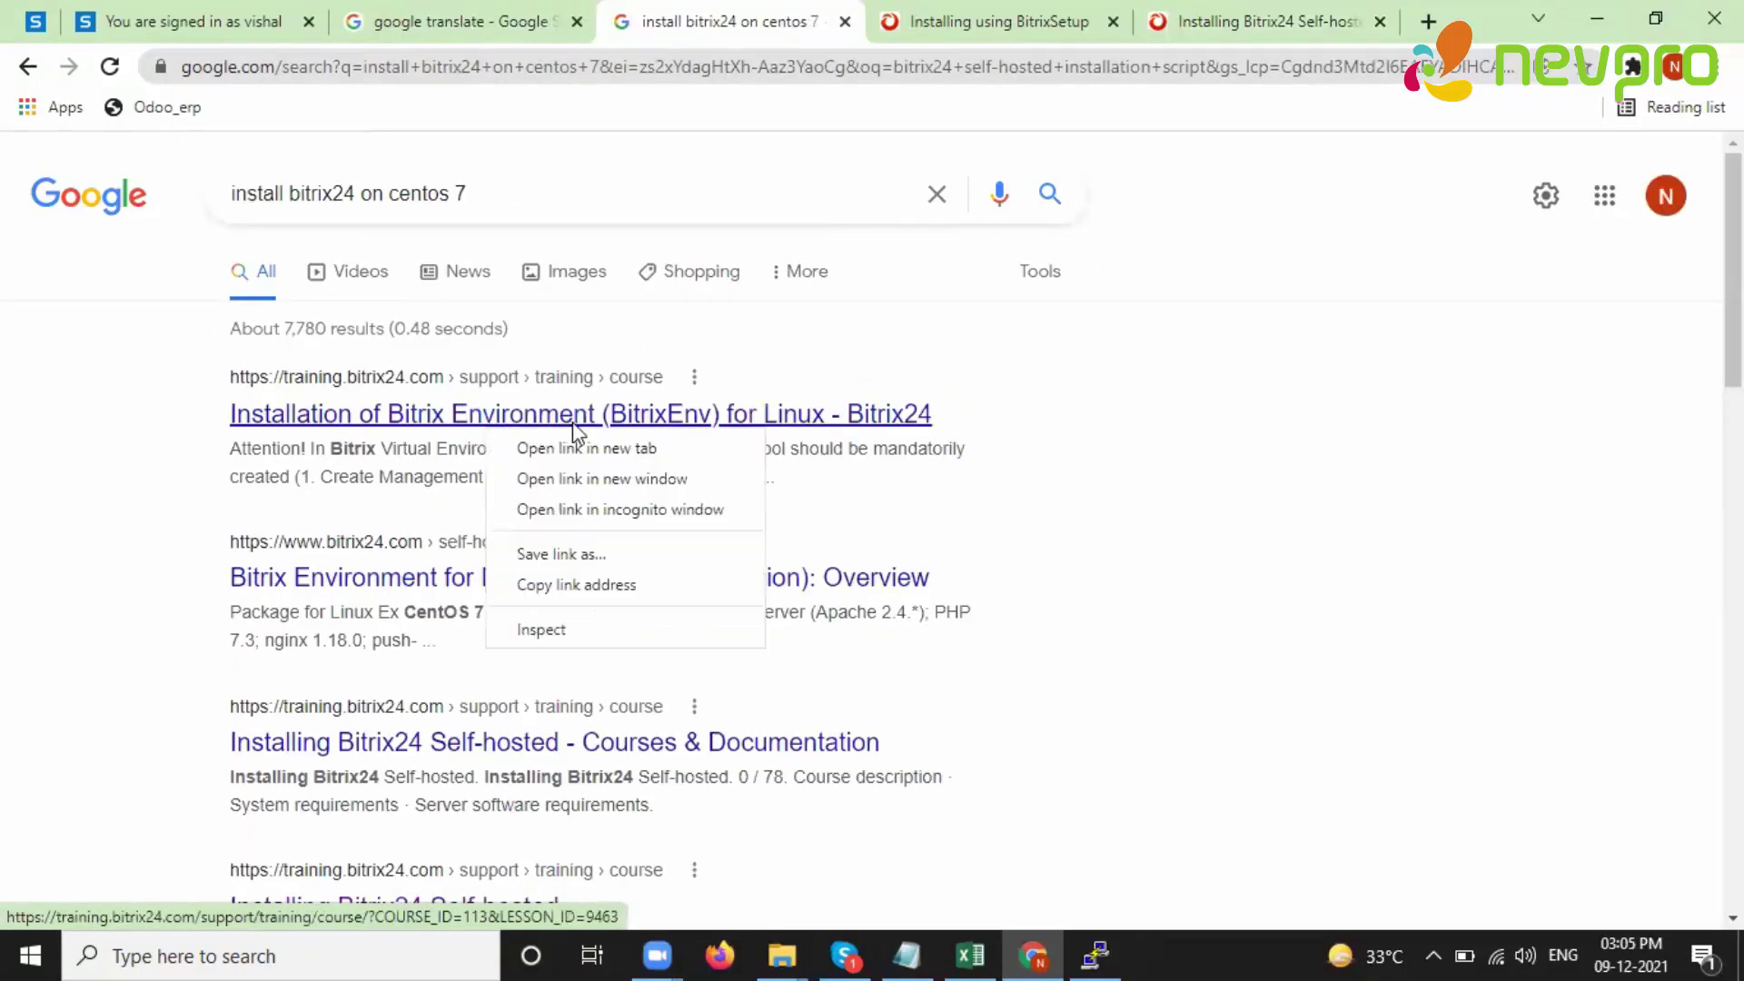
pyautogui.click(567, 449)
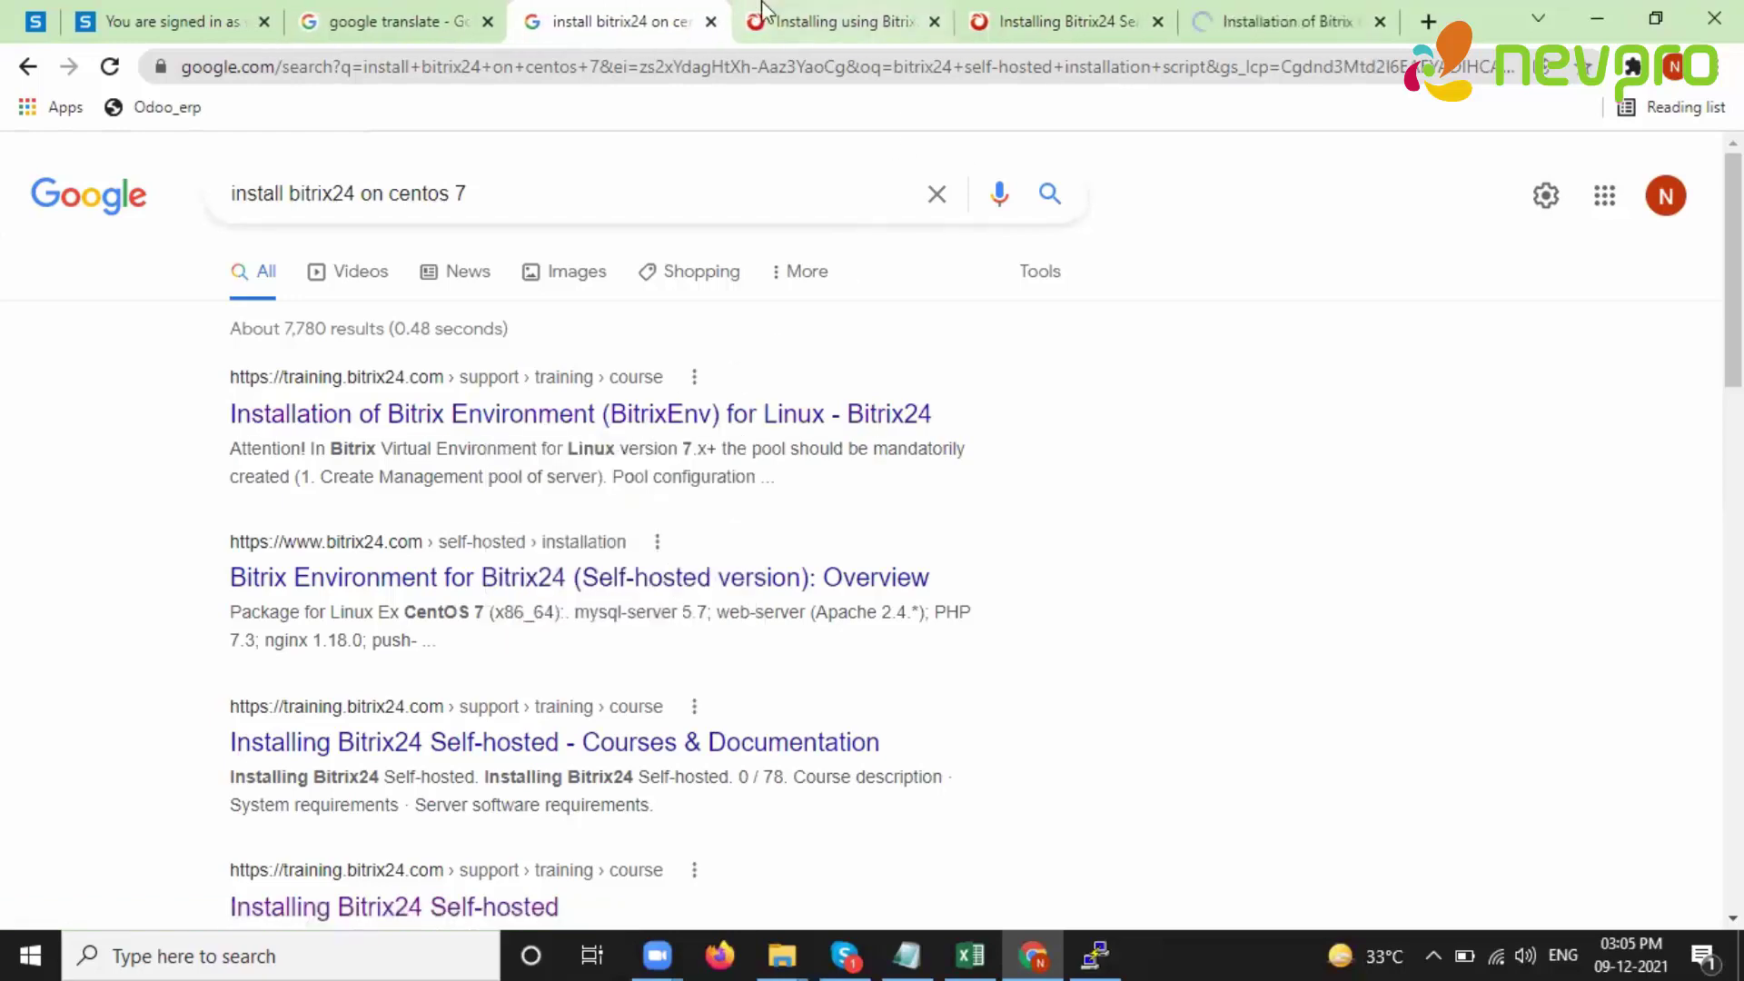
pyautogui.click(1204, 21)
# - Copy the wget bitrix-env.sh install command from the guide
pyautogui.scroll(-6, 739, 564)
pyautogui.moveTo(464, 642); pyautogui.dragTo(1387, 665)
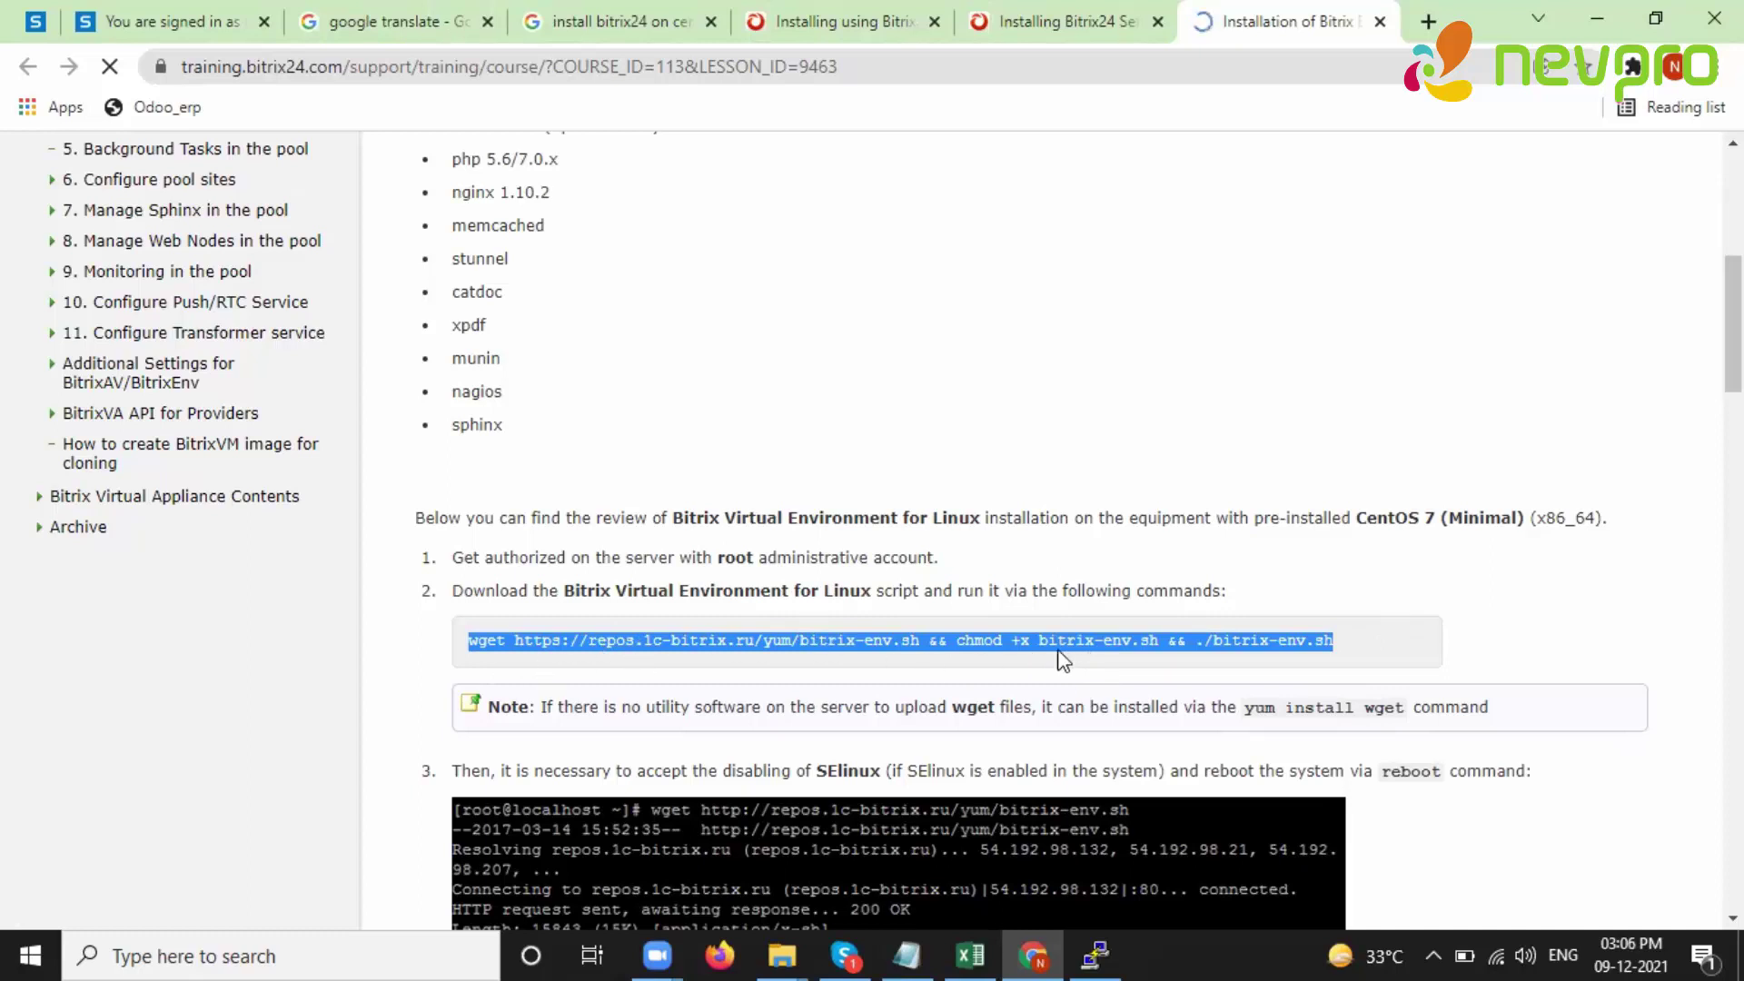
pyautogui.rightClick(1199, 649)
pyautogui.click(1228, 659)
# - Paste and run the install command, then install wget with 'yum install wget', confirming with y
pyautogui.click(1097, 953)
pyautogui.rightClick(542, 314)
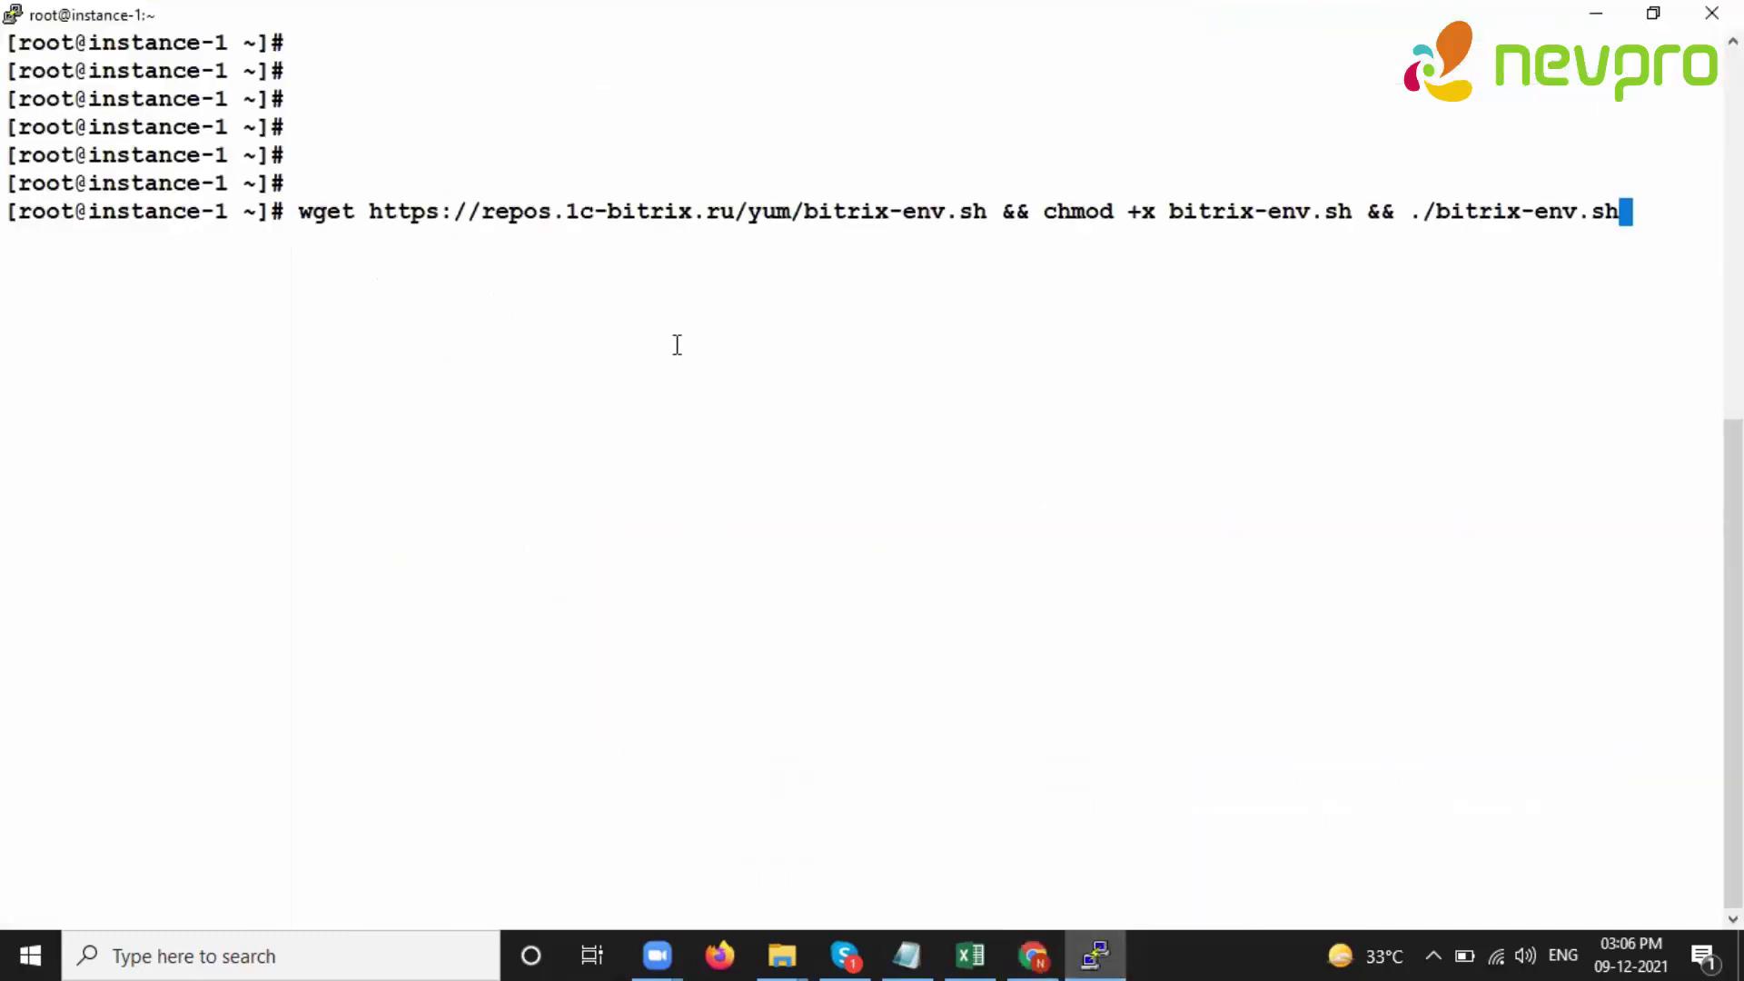
pyautogui.press('Return')
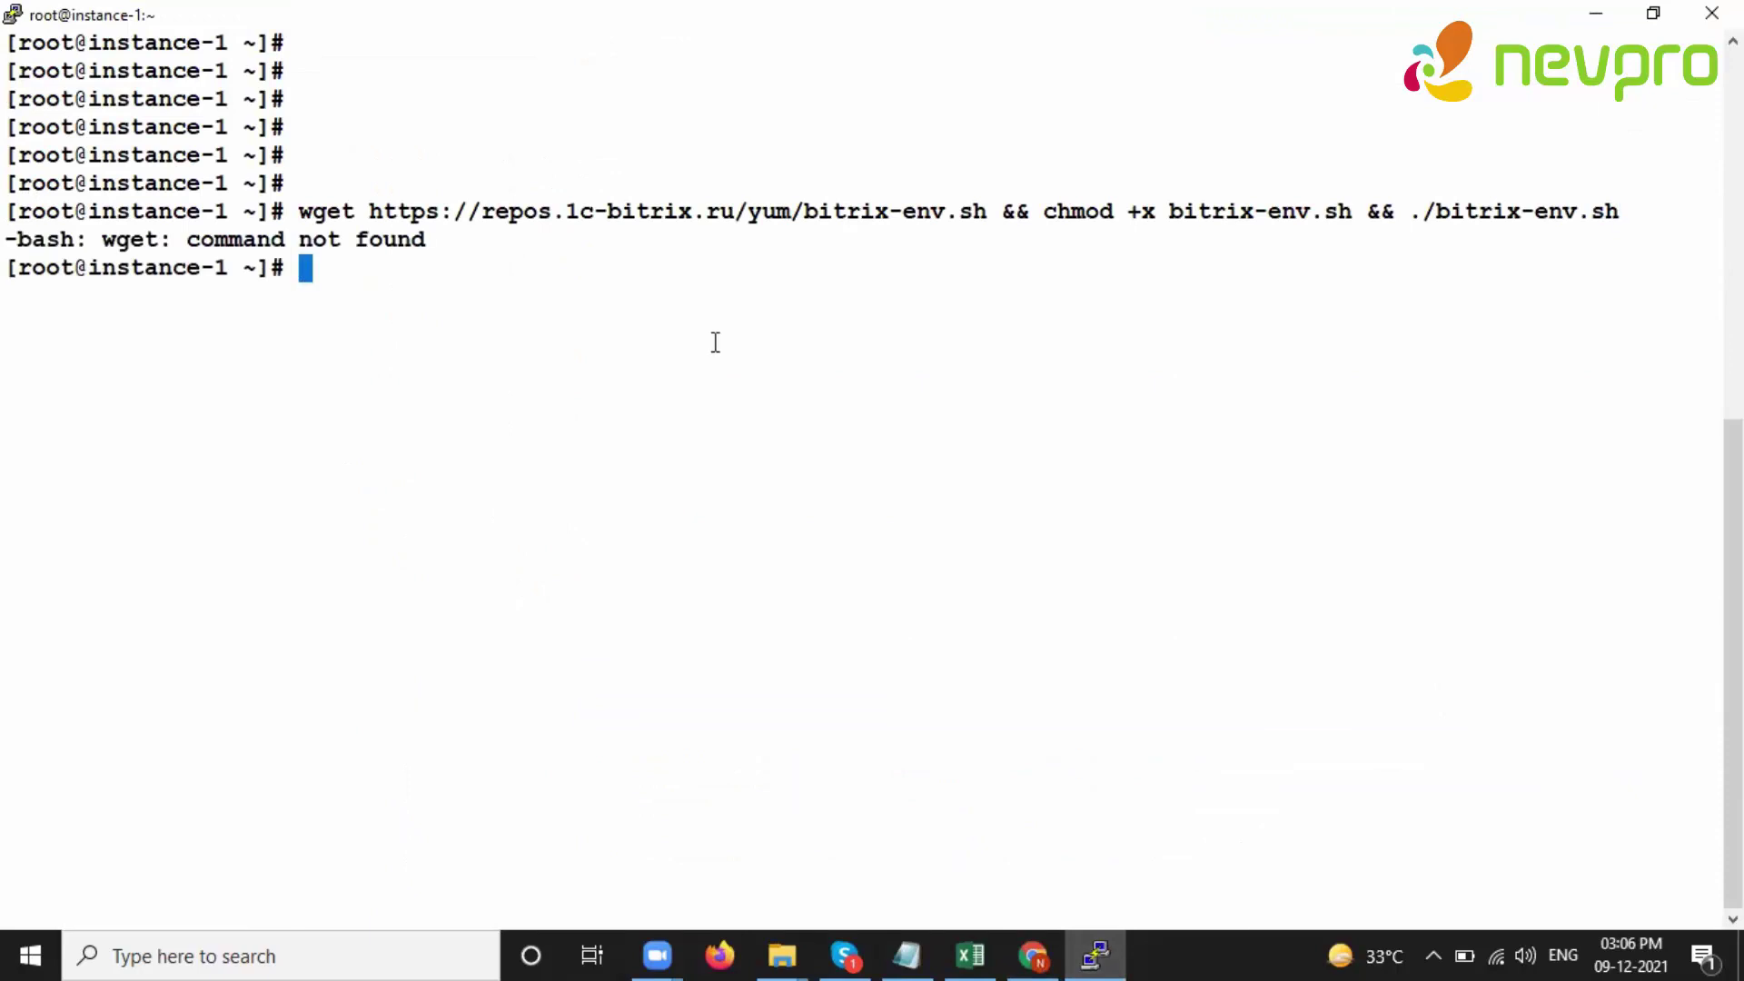
pyautogui.write('yum install ')
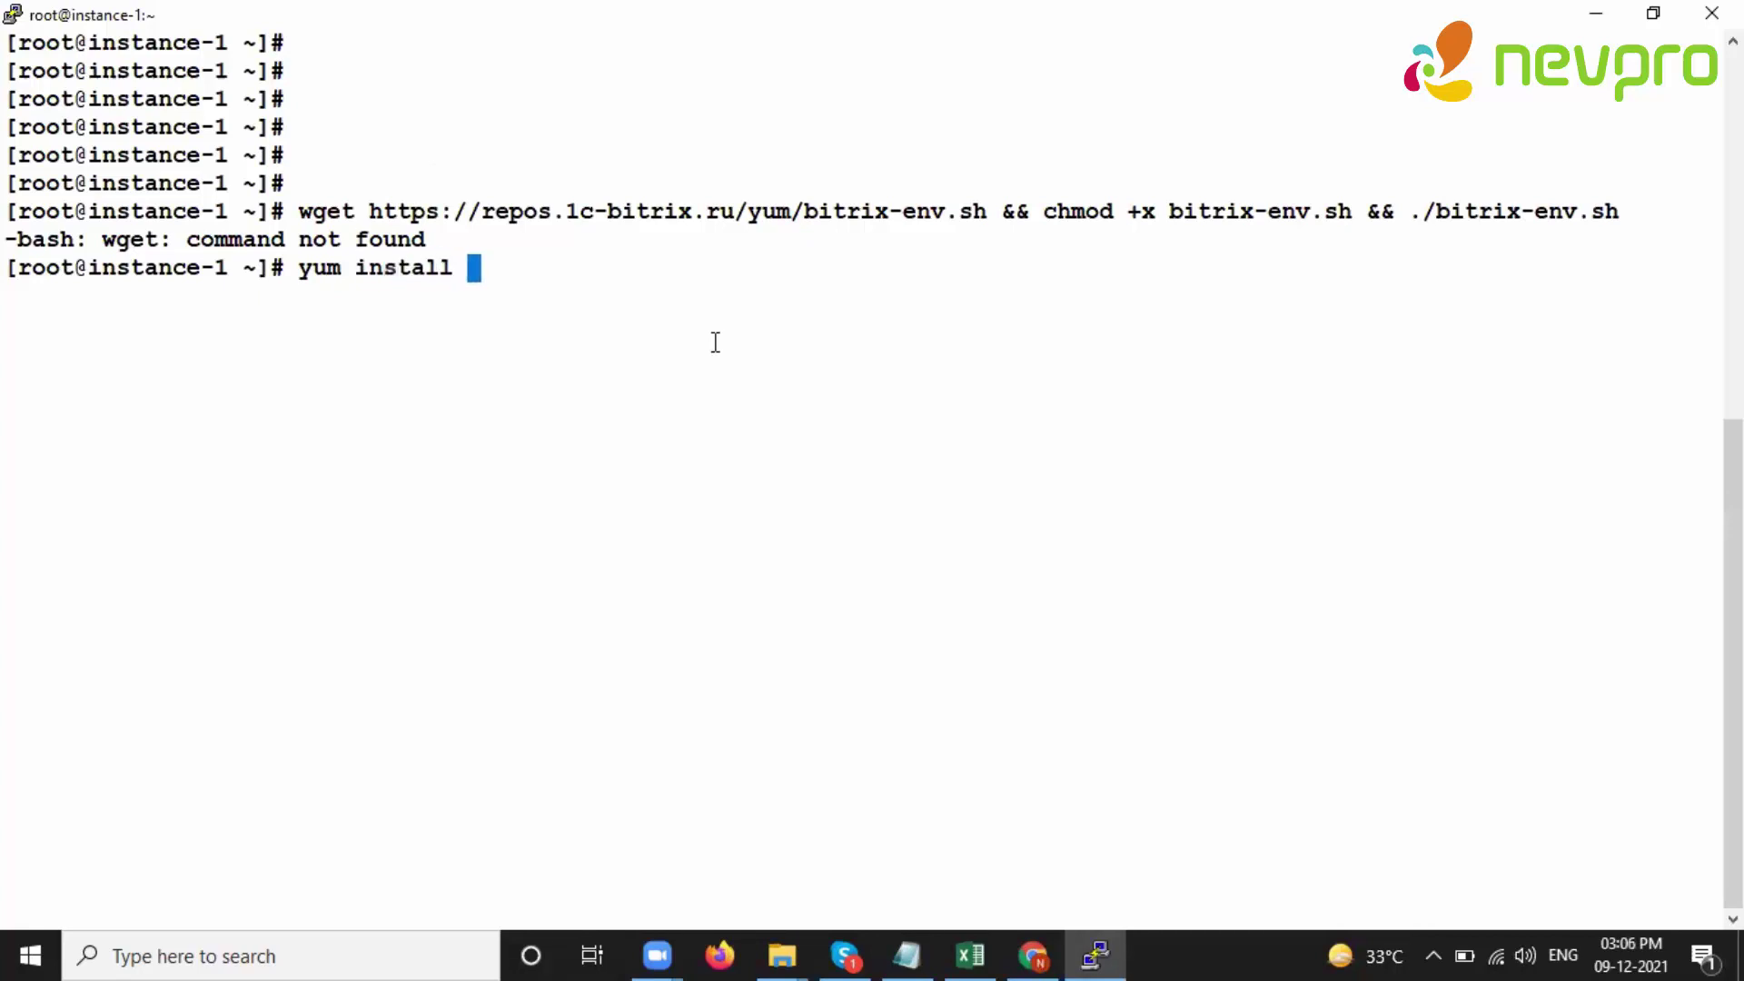
pyautogui.write('wget')
pyautogui.press('Return')
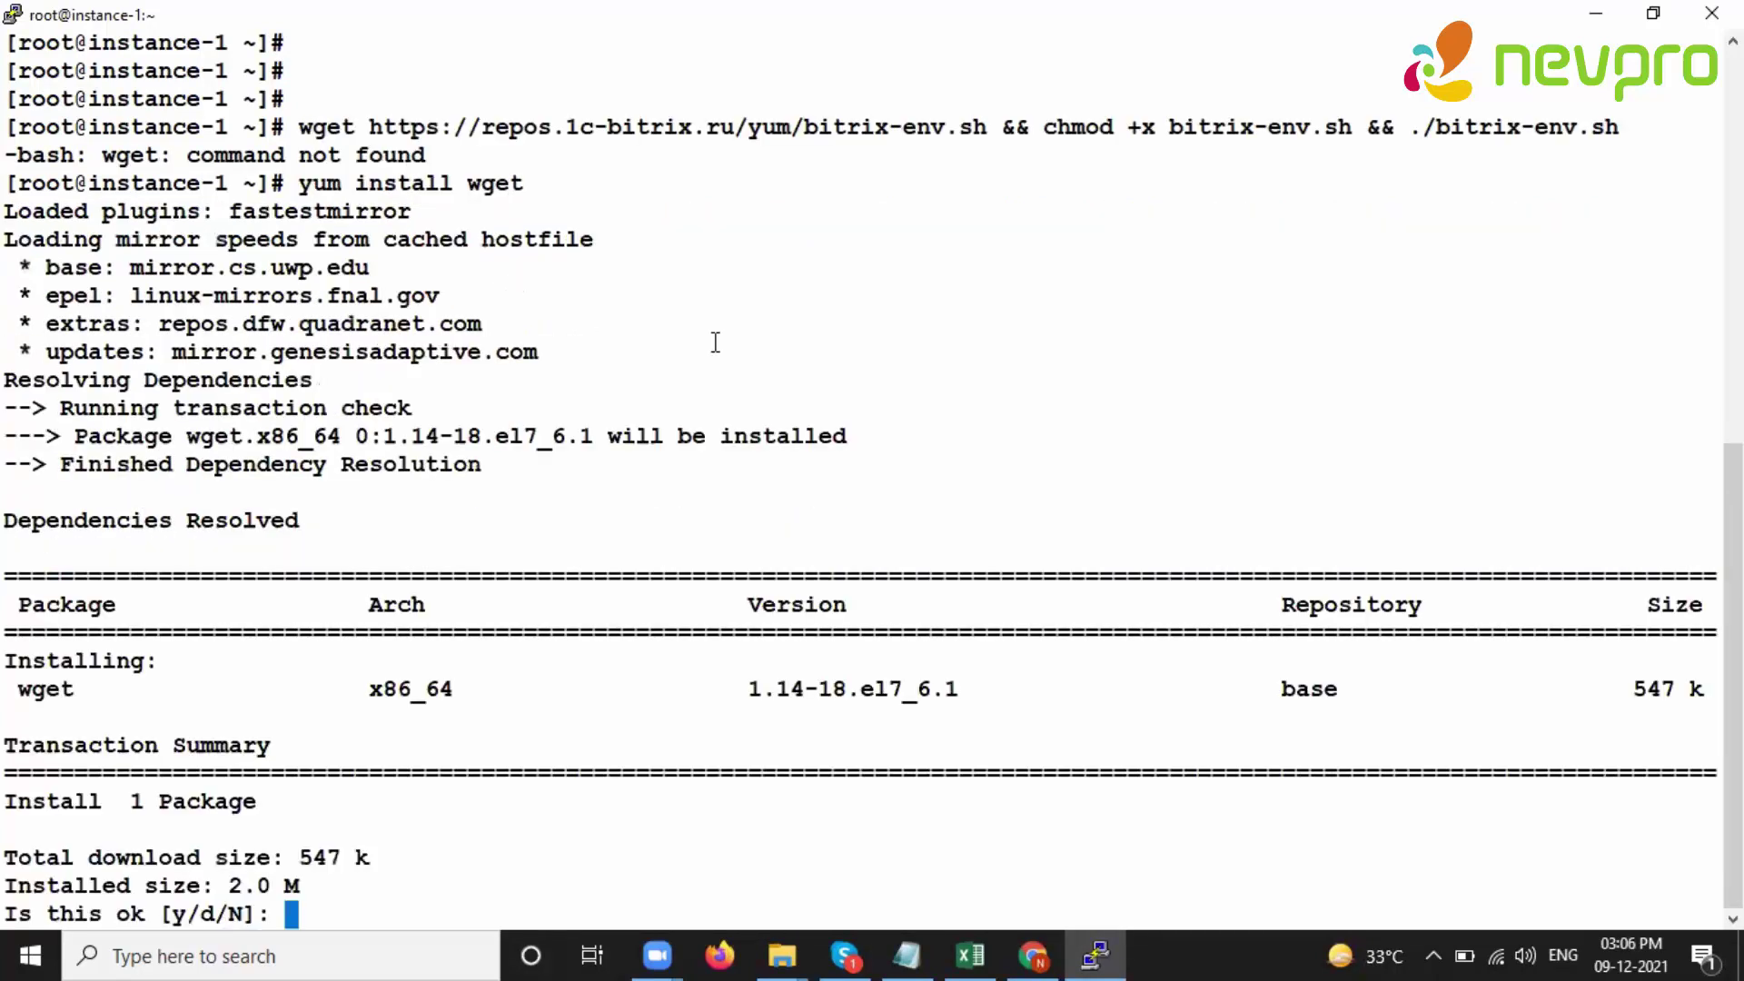
pyautogui.write('y')
pyautogui.press('Return')
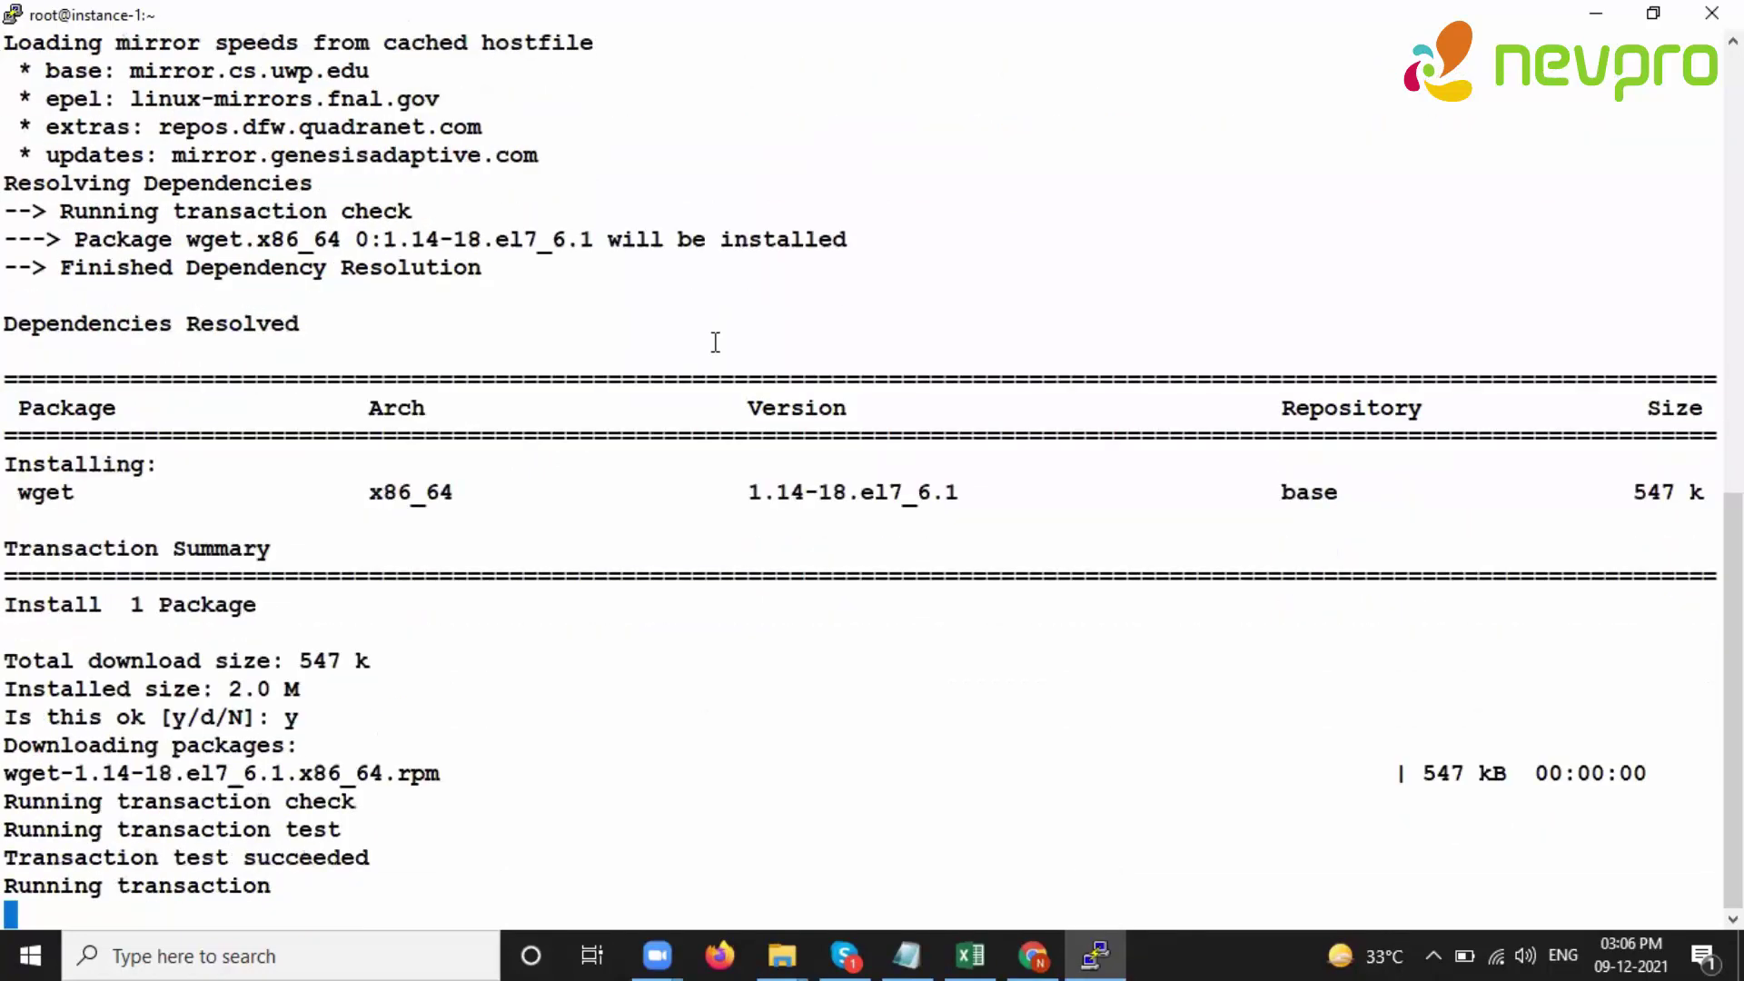
# - Paste and rerun the wget bitrix-env.sh install command
pyautogui.rightClick(668, 499)
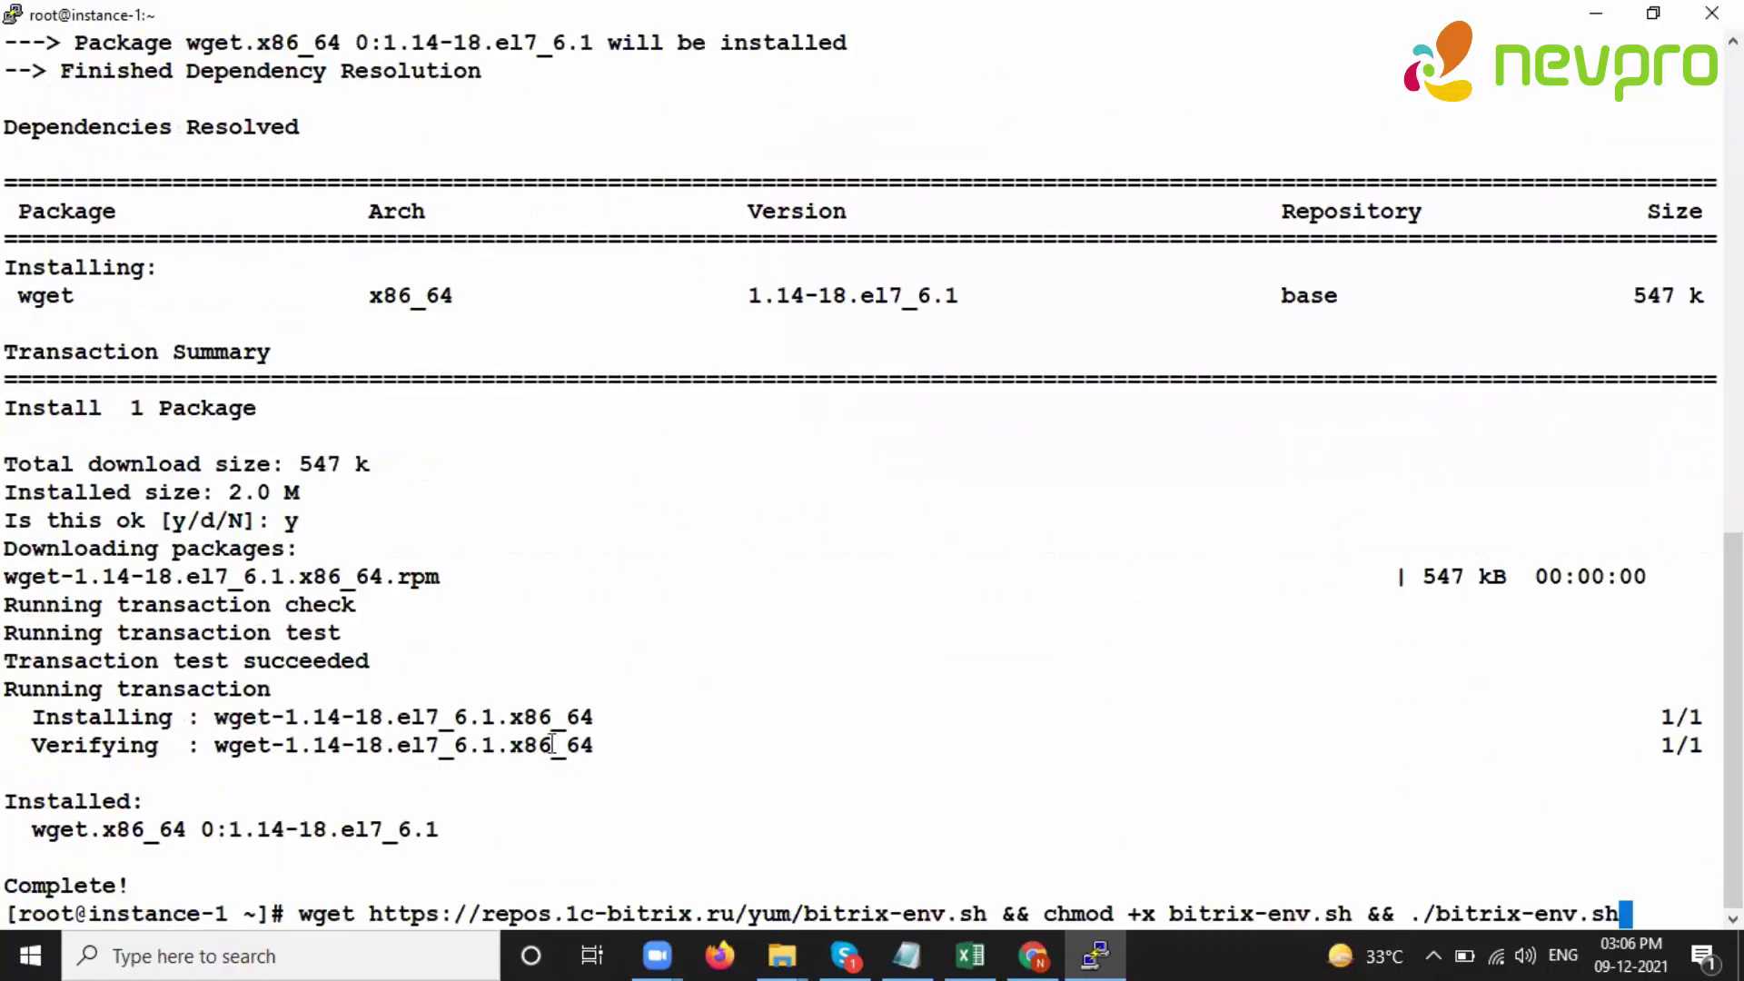
pyautogui.hotkey('ctrl', 'l')
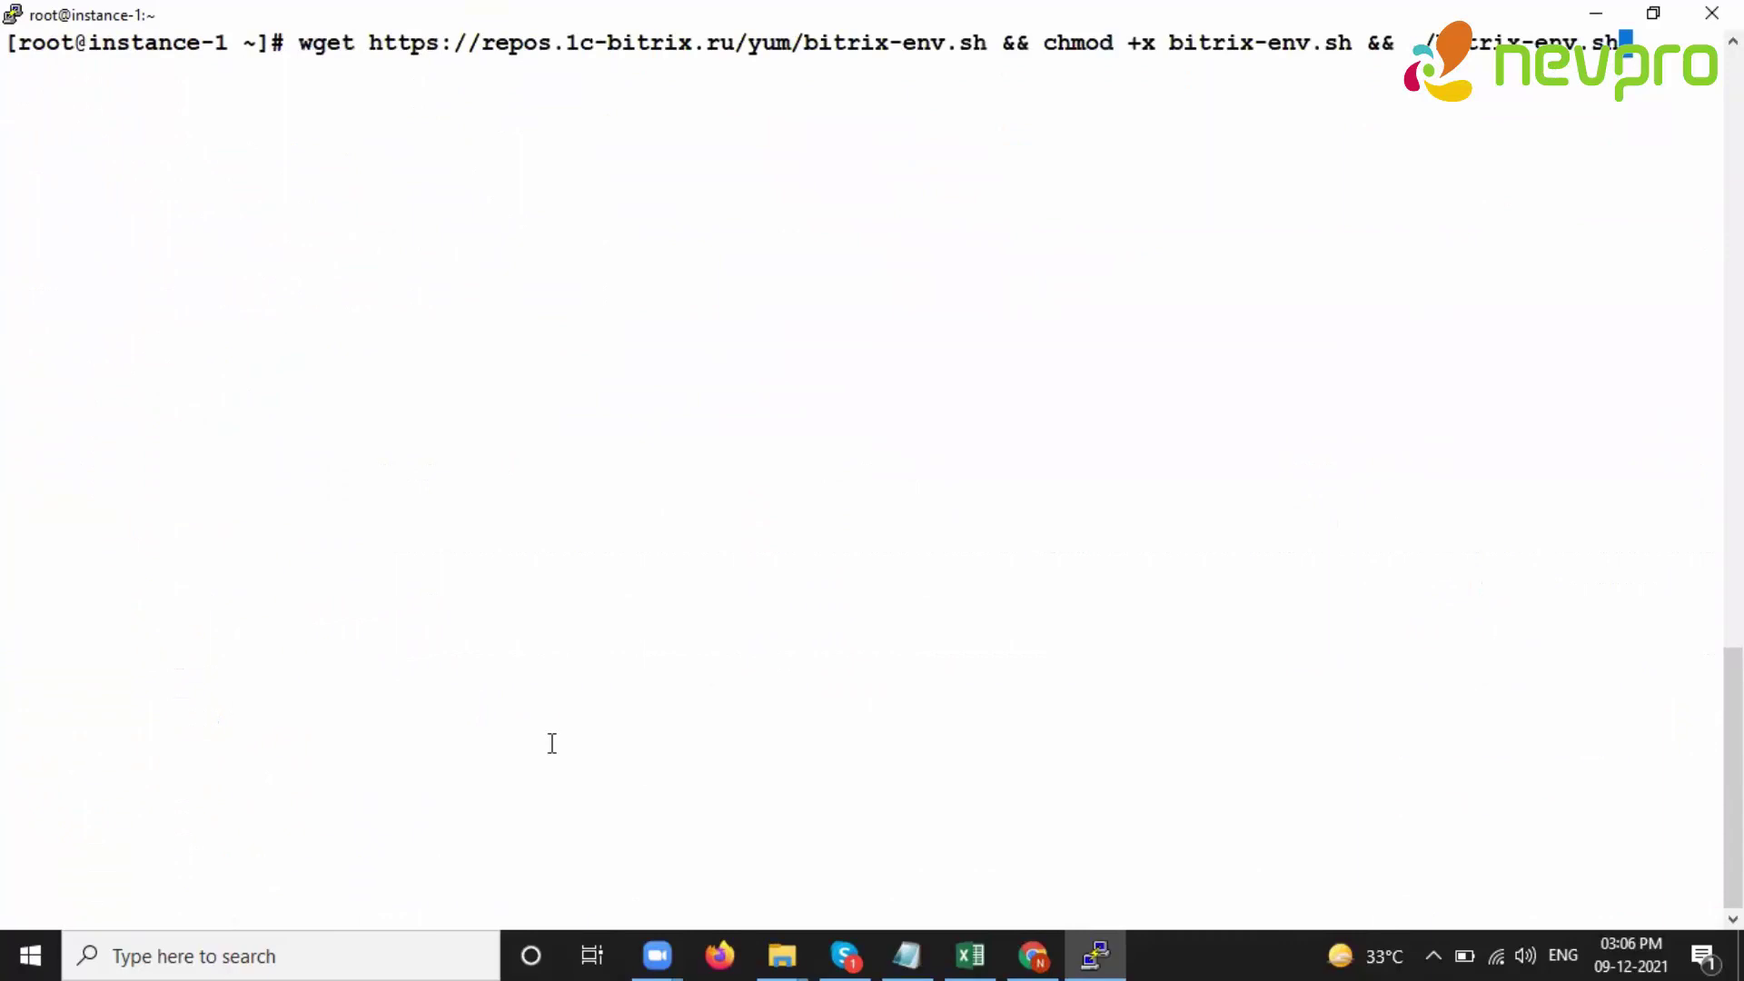
pyautogui.press('Return')
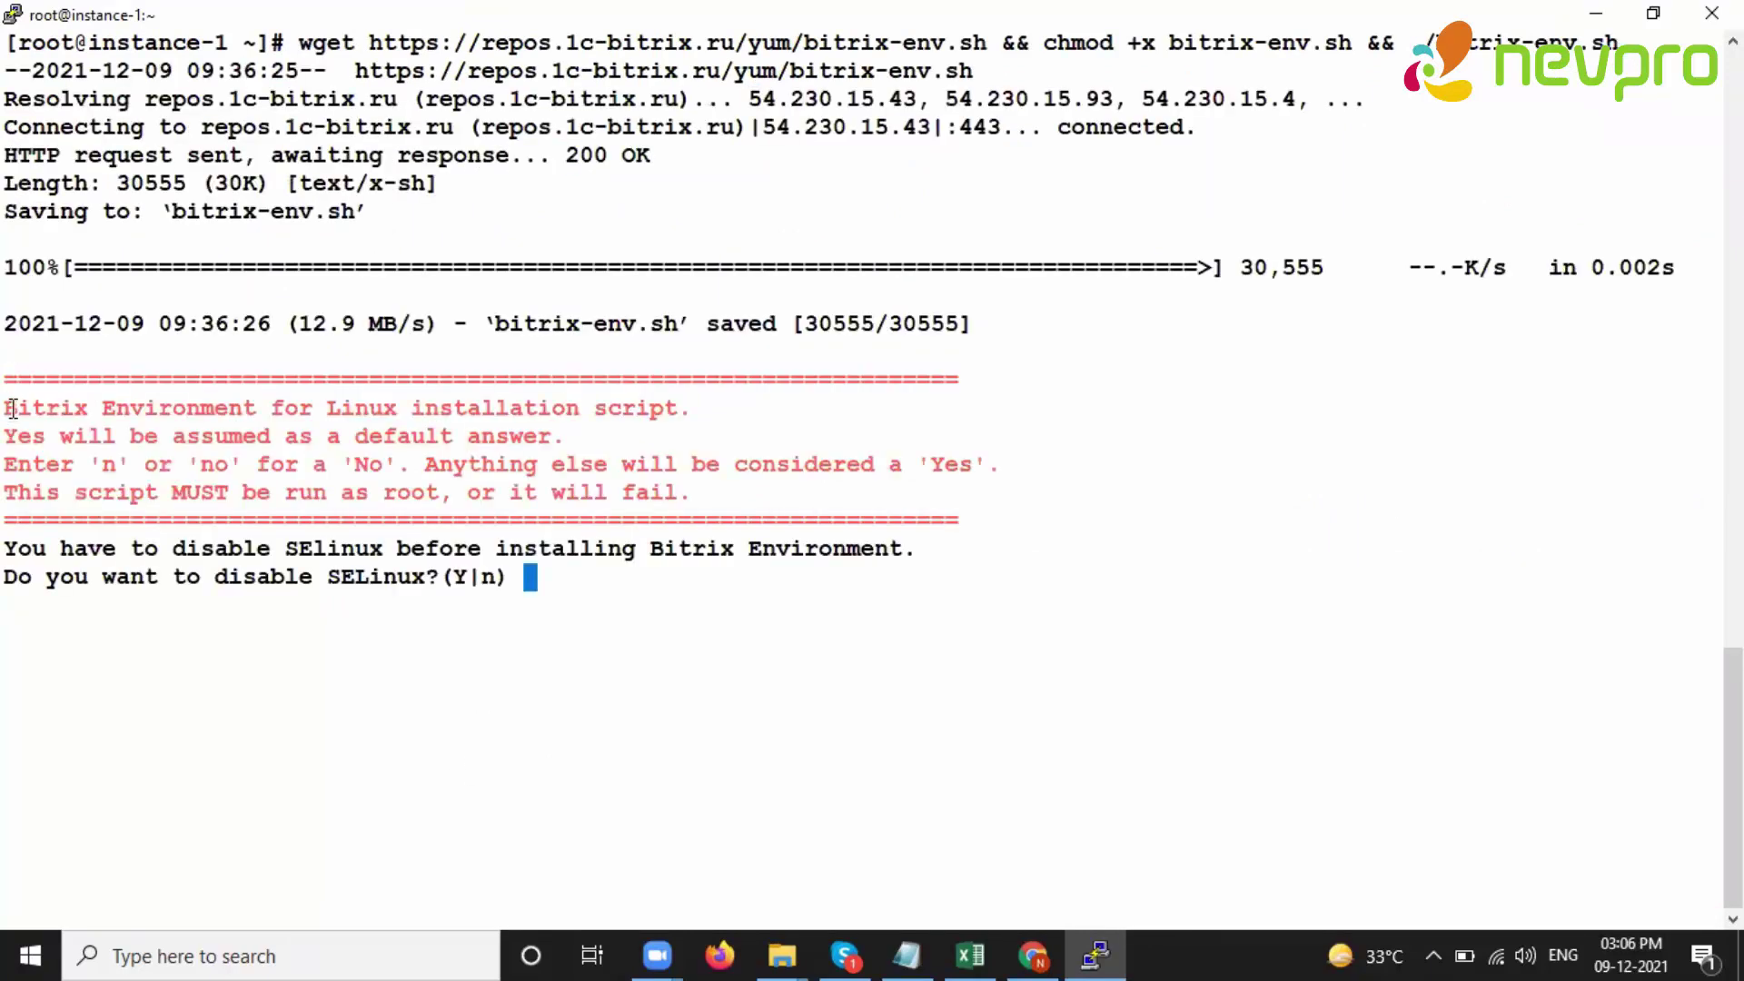
# - Answer Y at the script's prompt to disable SELinux
pyautogui.moveTo(12, 408); pyautogui.dragTo(367, 491)
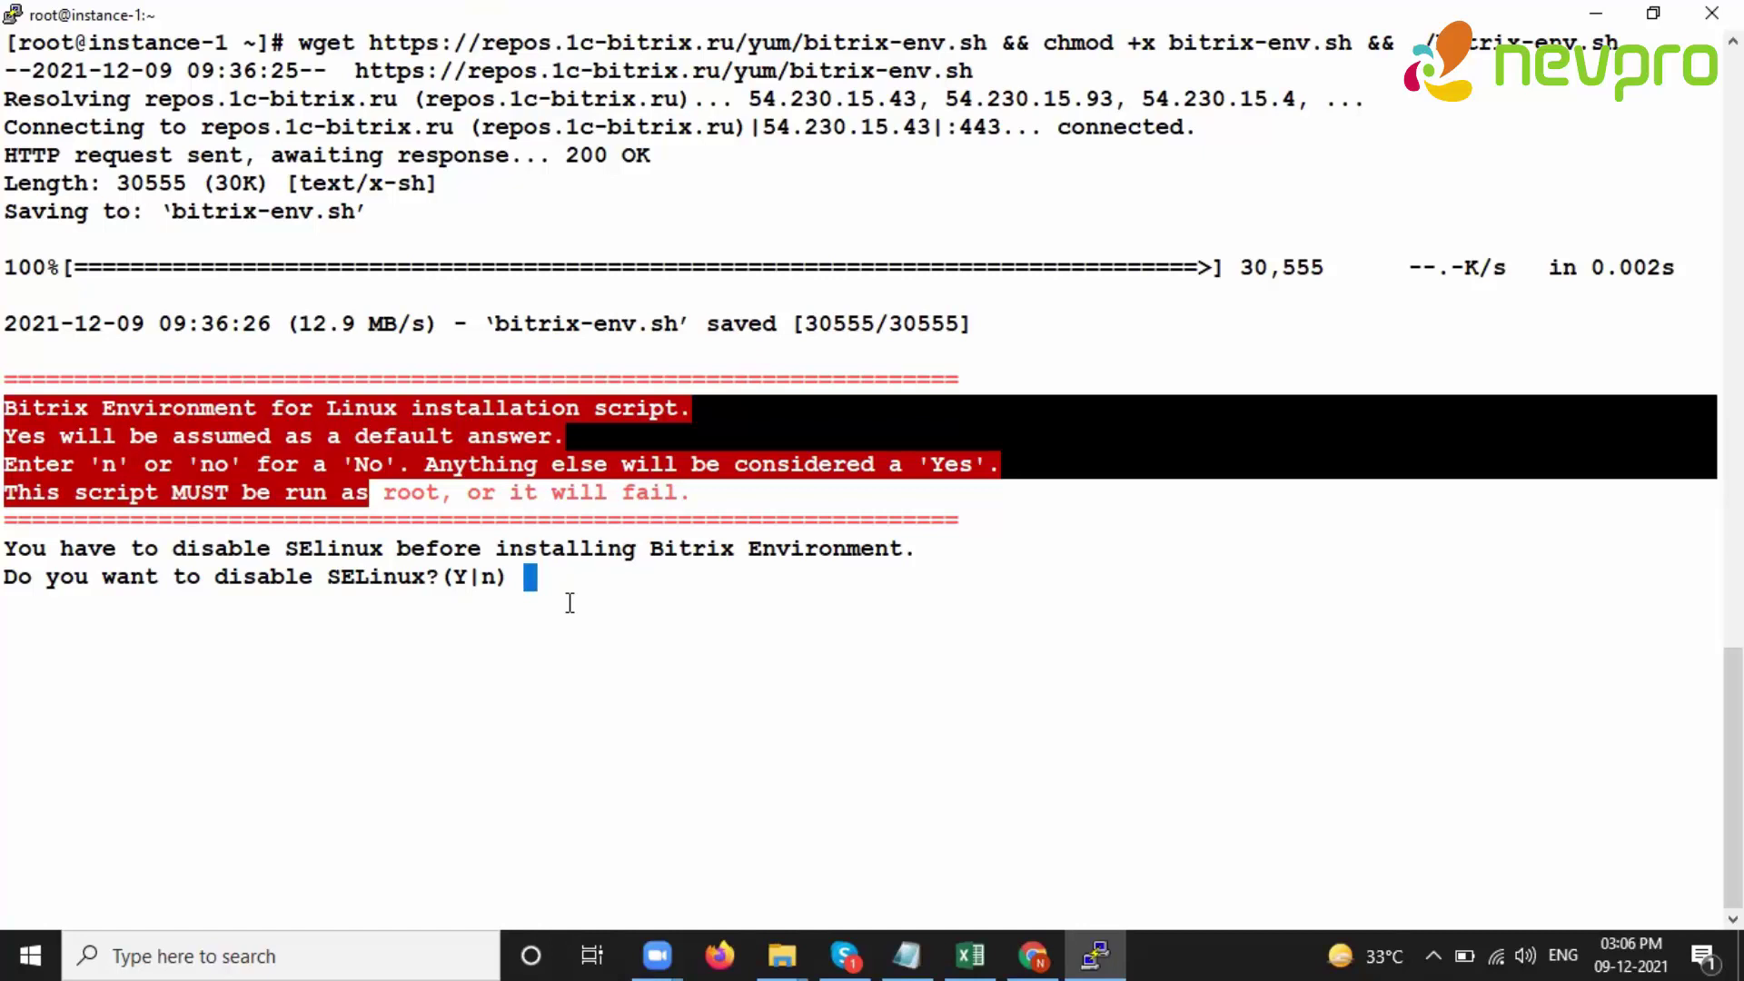
pyautogui.write('Y')
pyautogui.press('Return')
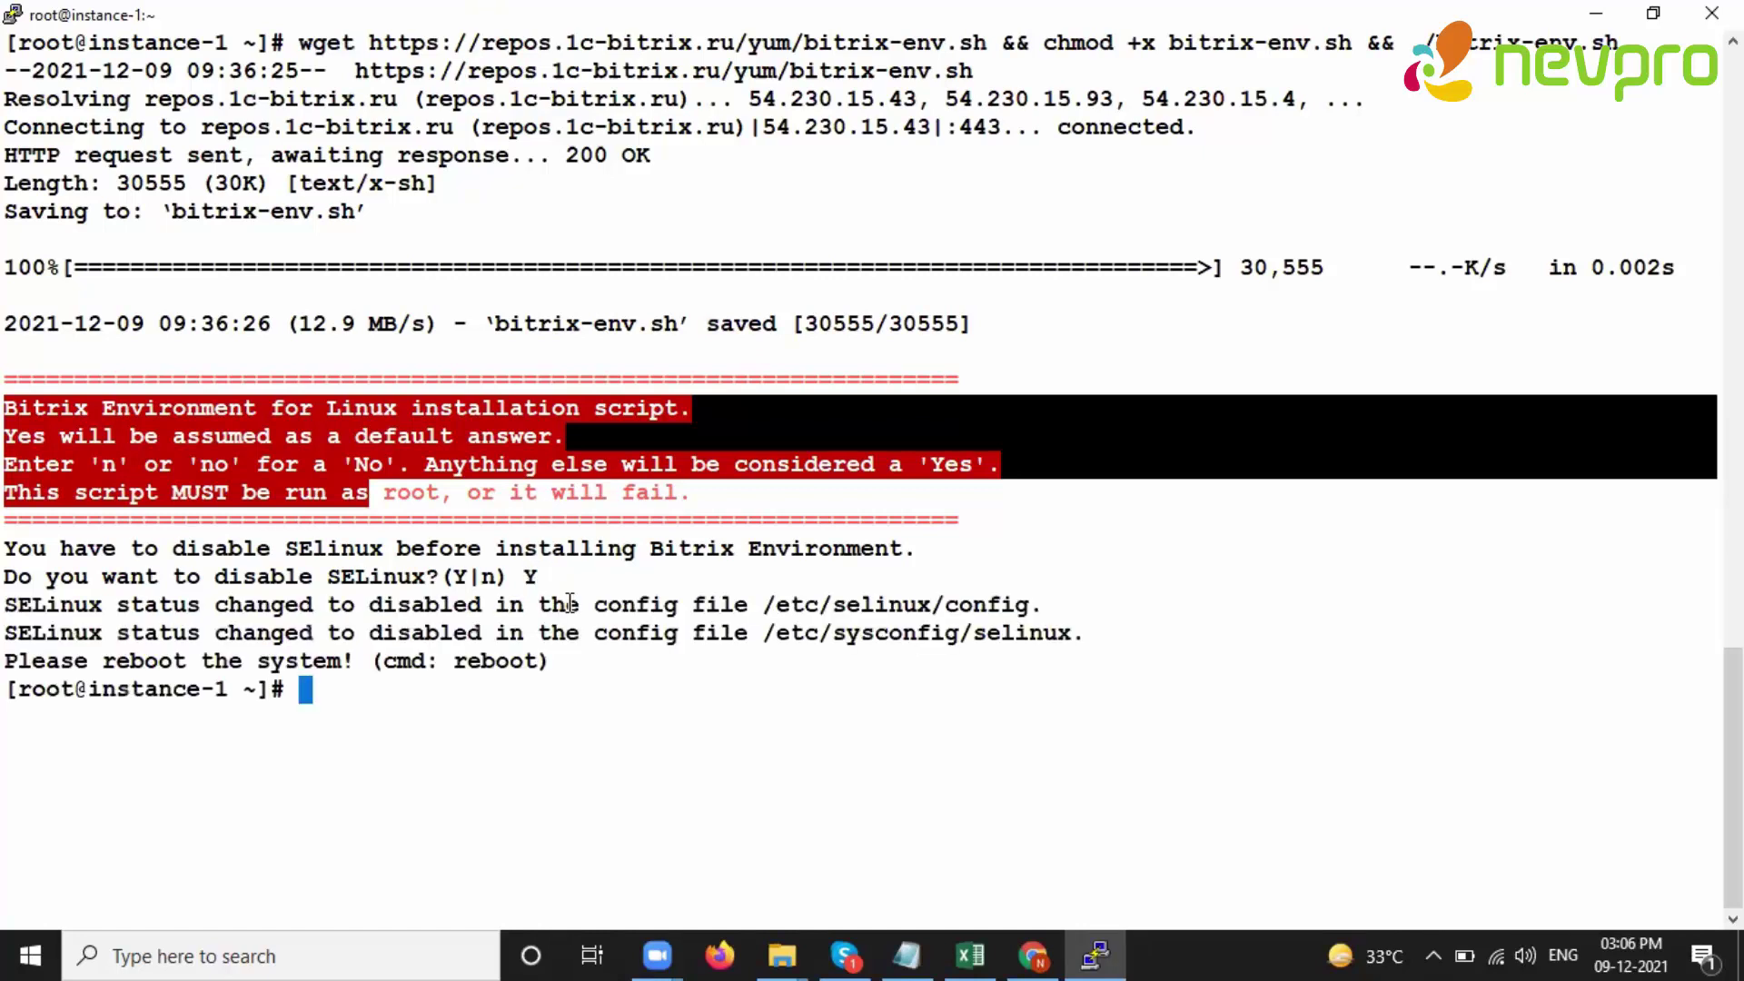
# - Reboot the server with 'reboot', dismiss the connection error and close PuTTY
pyautogui.moveTo(7, 296); pyautogui.dragTo(434, 418)
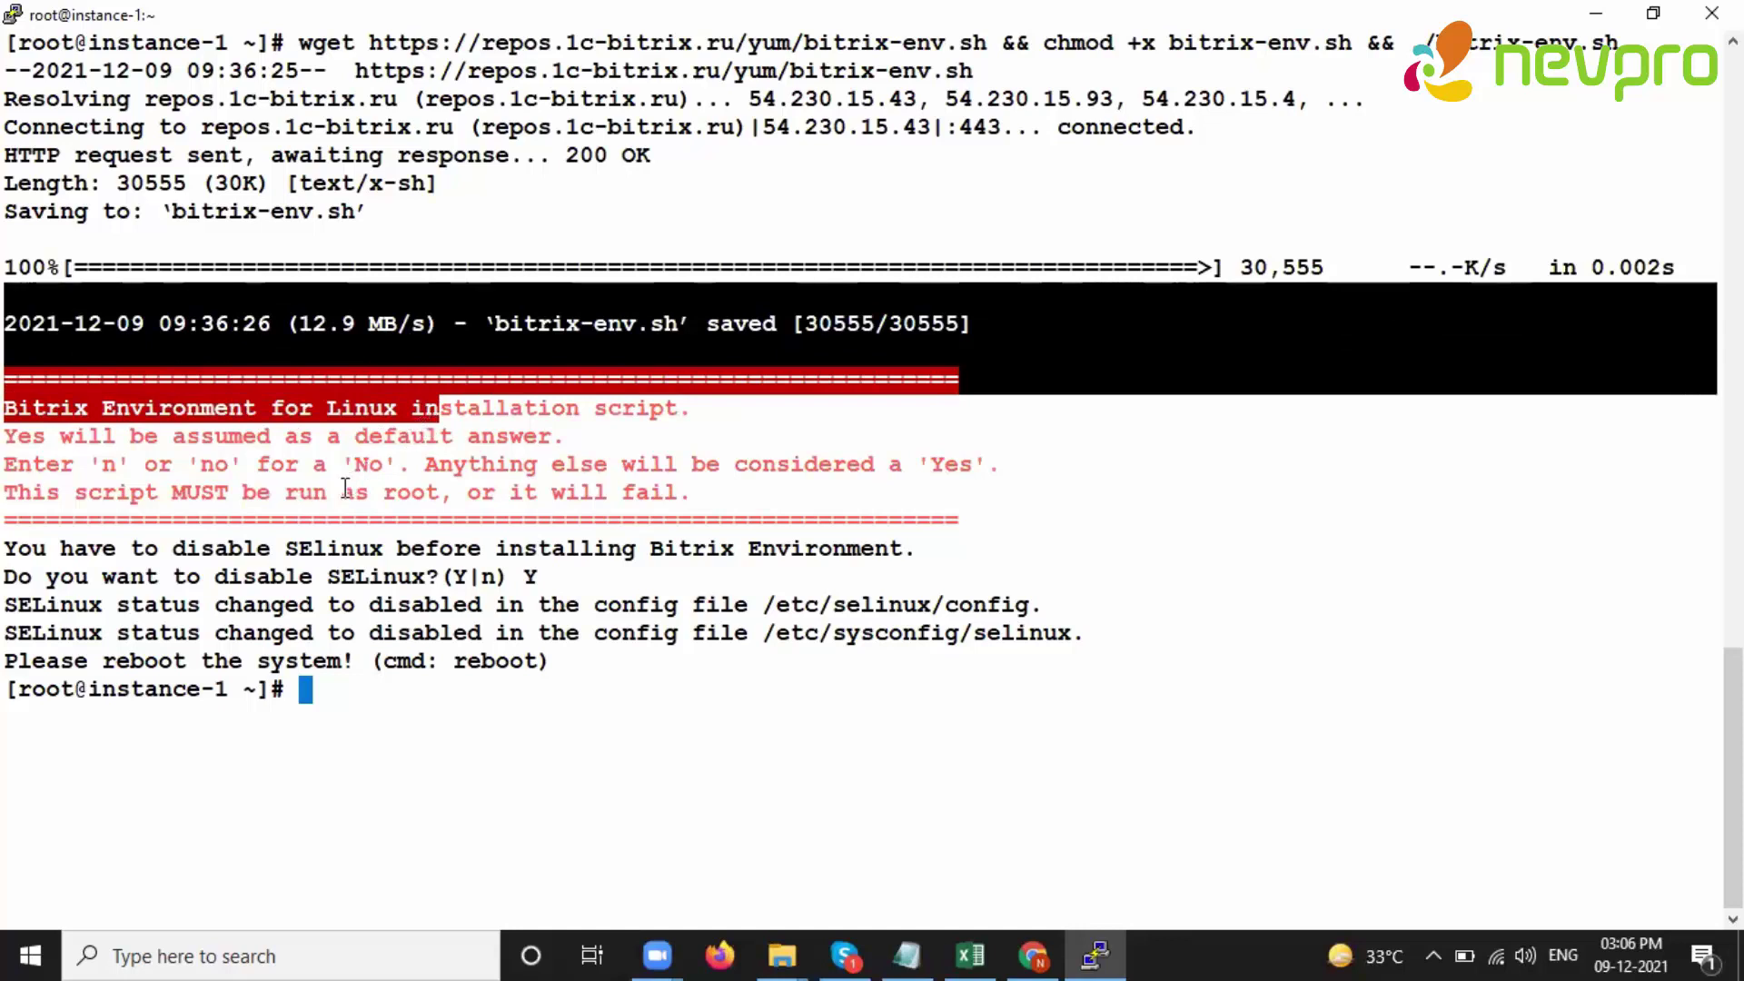
pyautogui.write('reb')
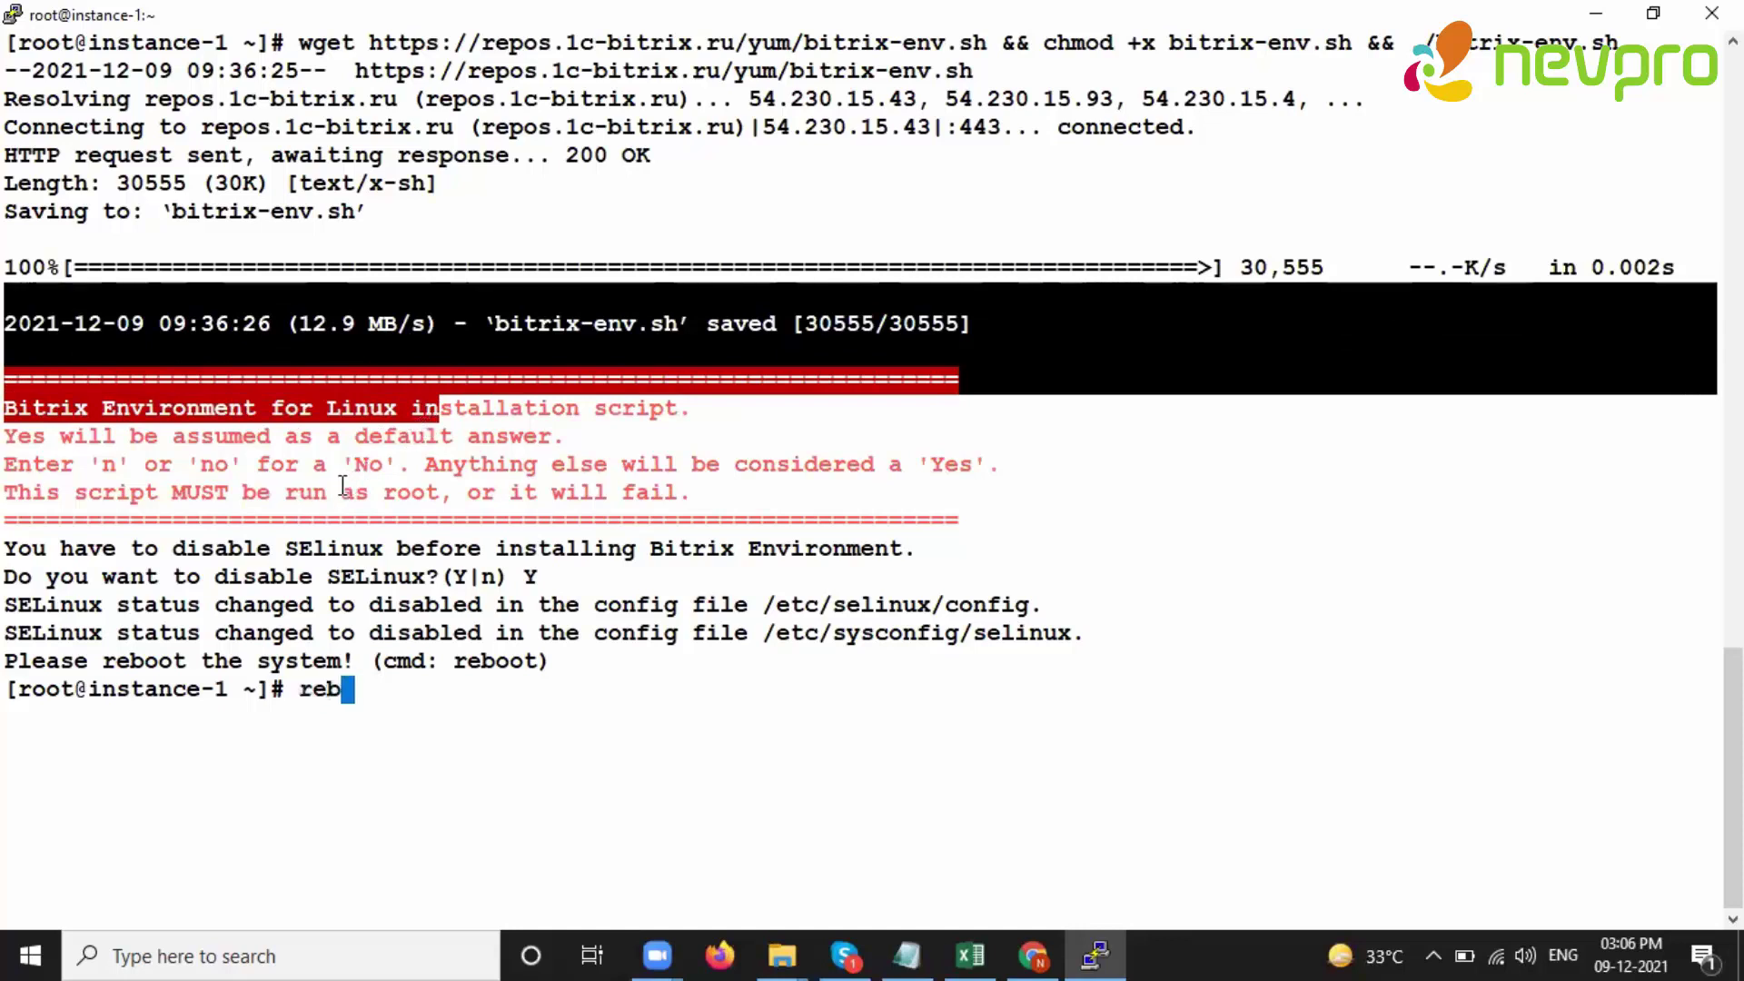
pyautogui.write('oot')
pyautogui.press('Return')
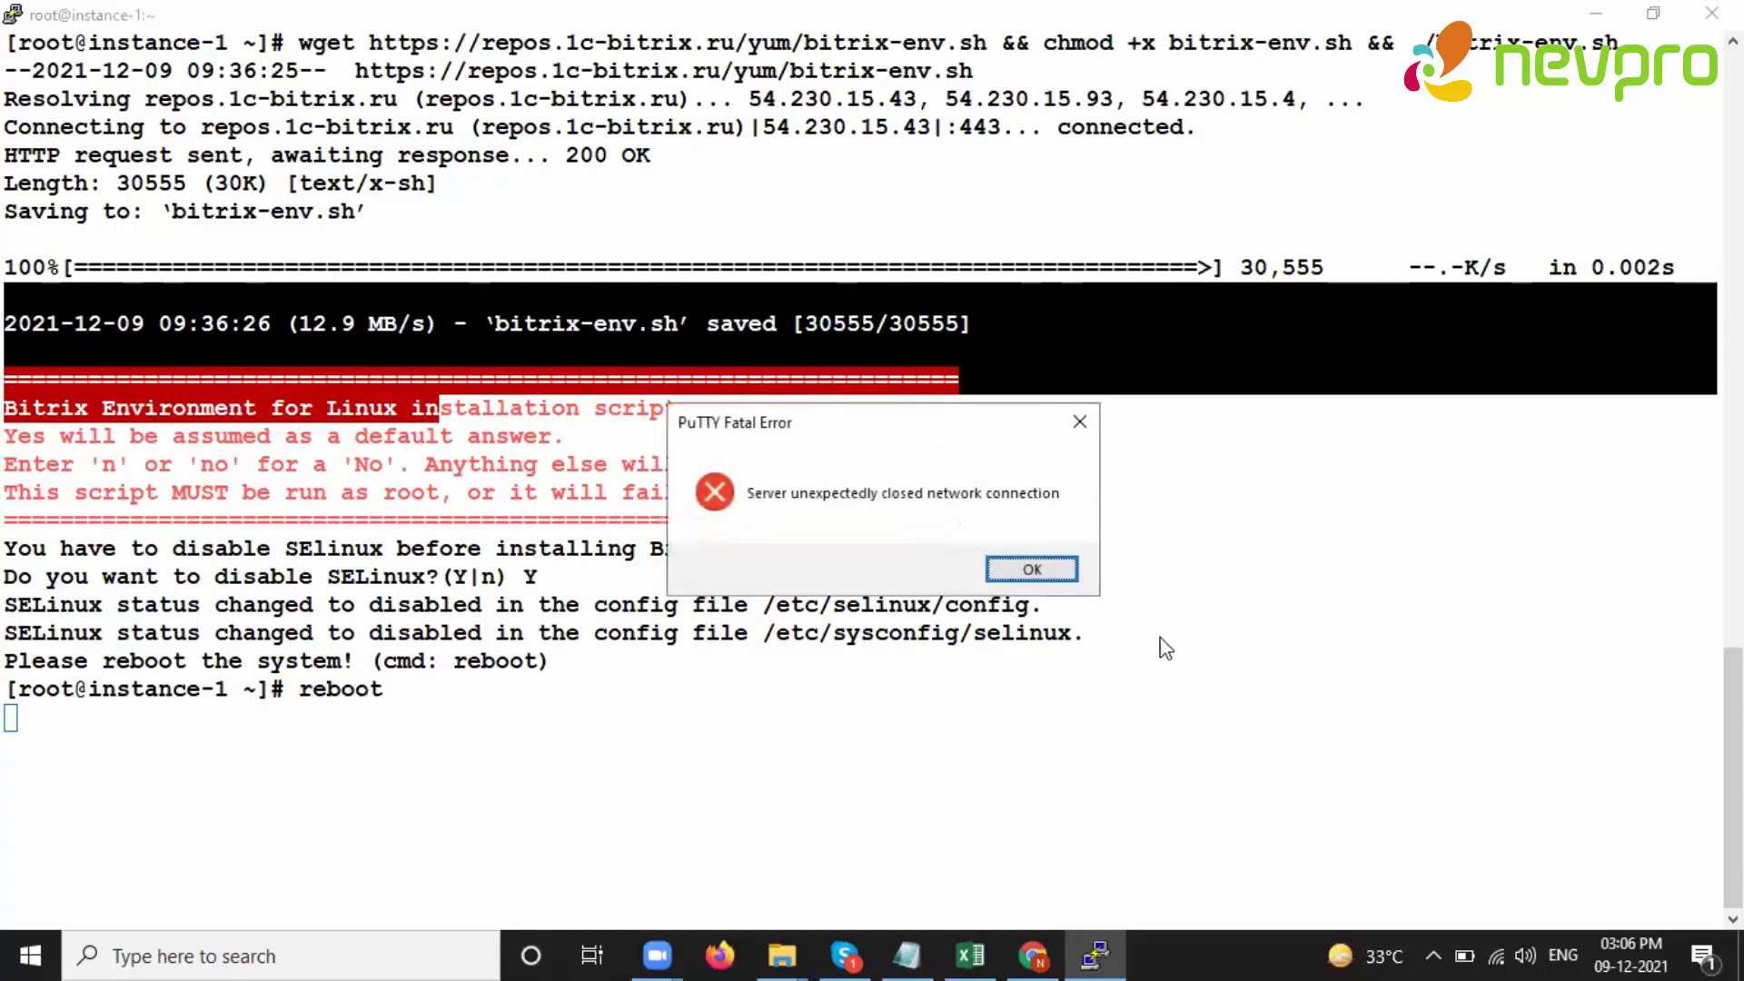
pyautogui.click(1031, 569)
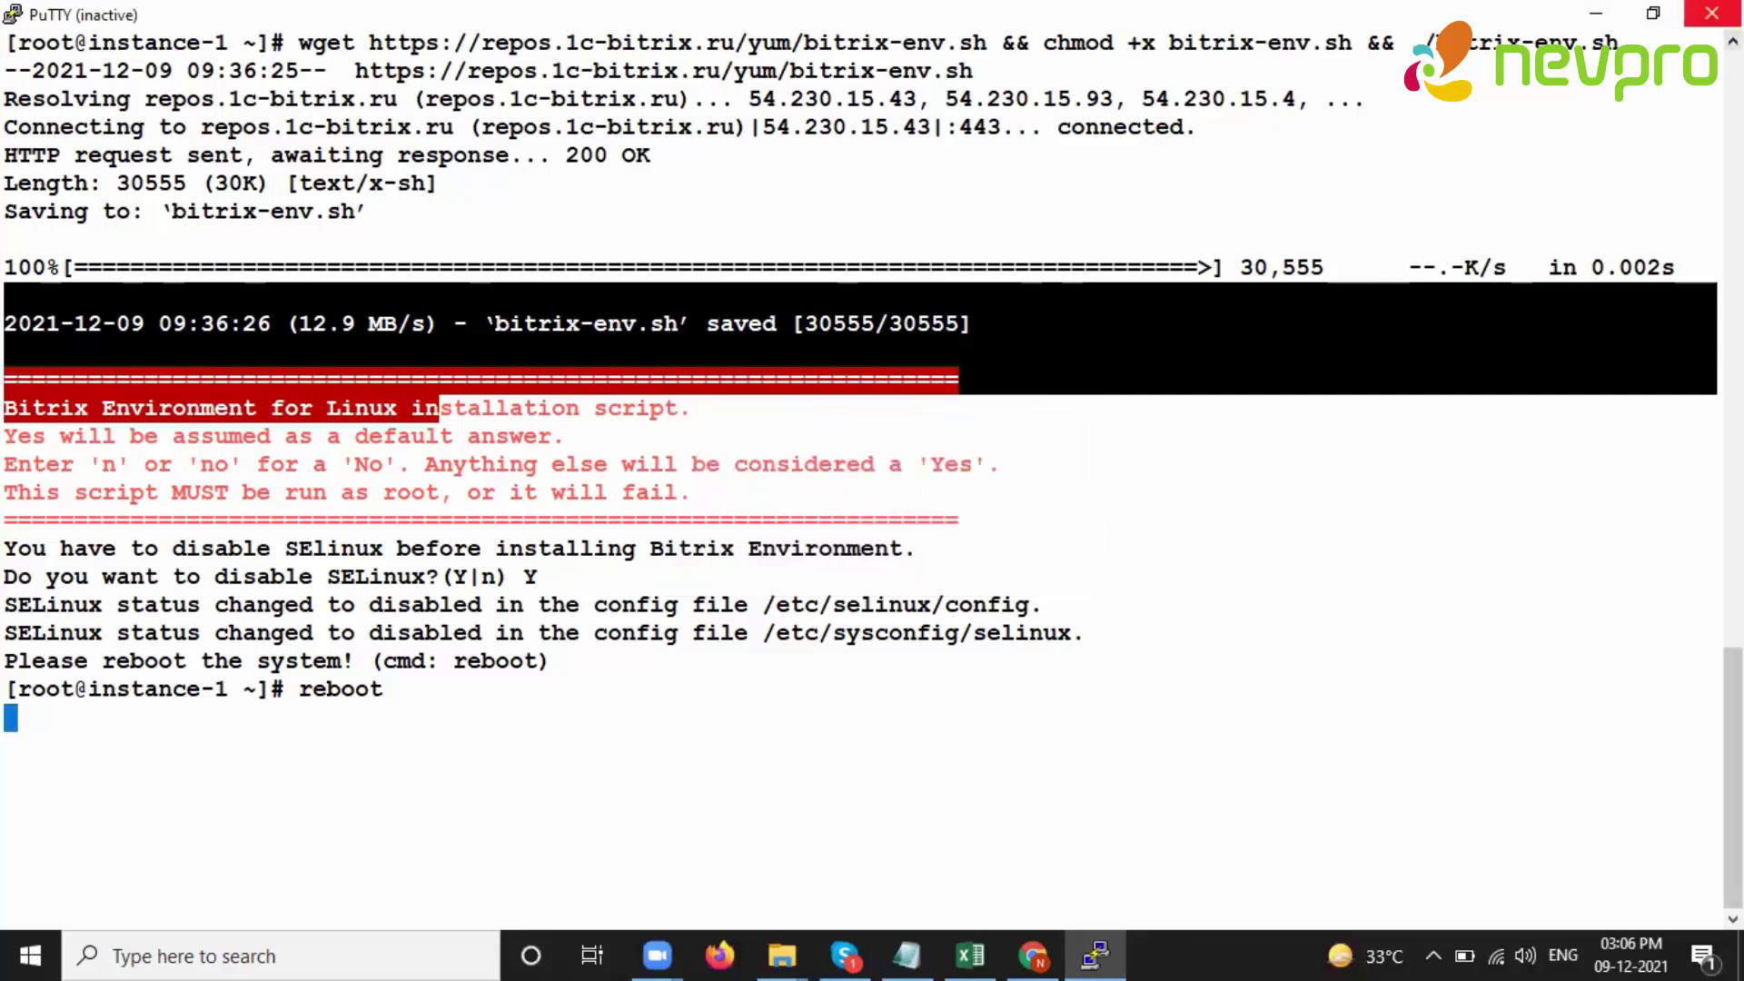
pyautogui.click(1712, 13)
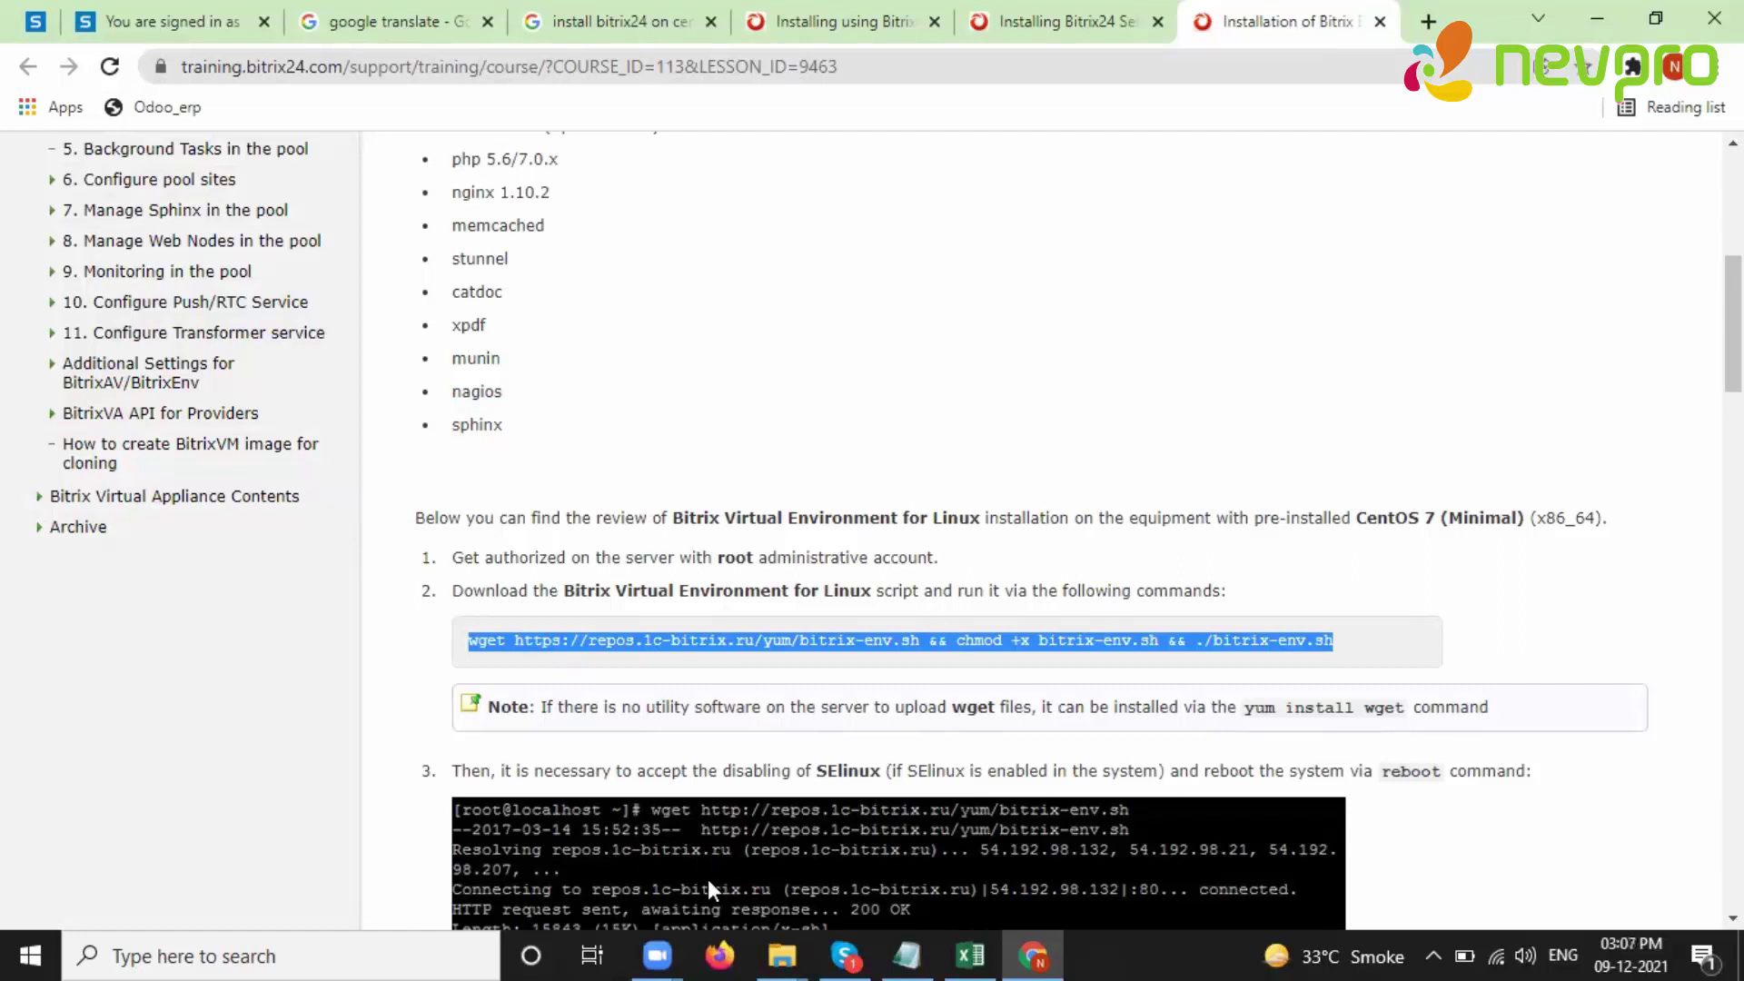
# - Relaunch PuTTY from Windows search by typing 'putt'
pyautogui.hotkey('alt', 'Tab')
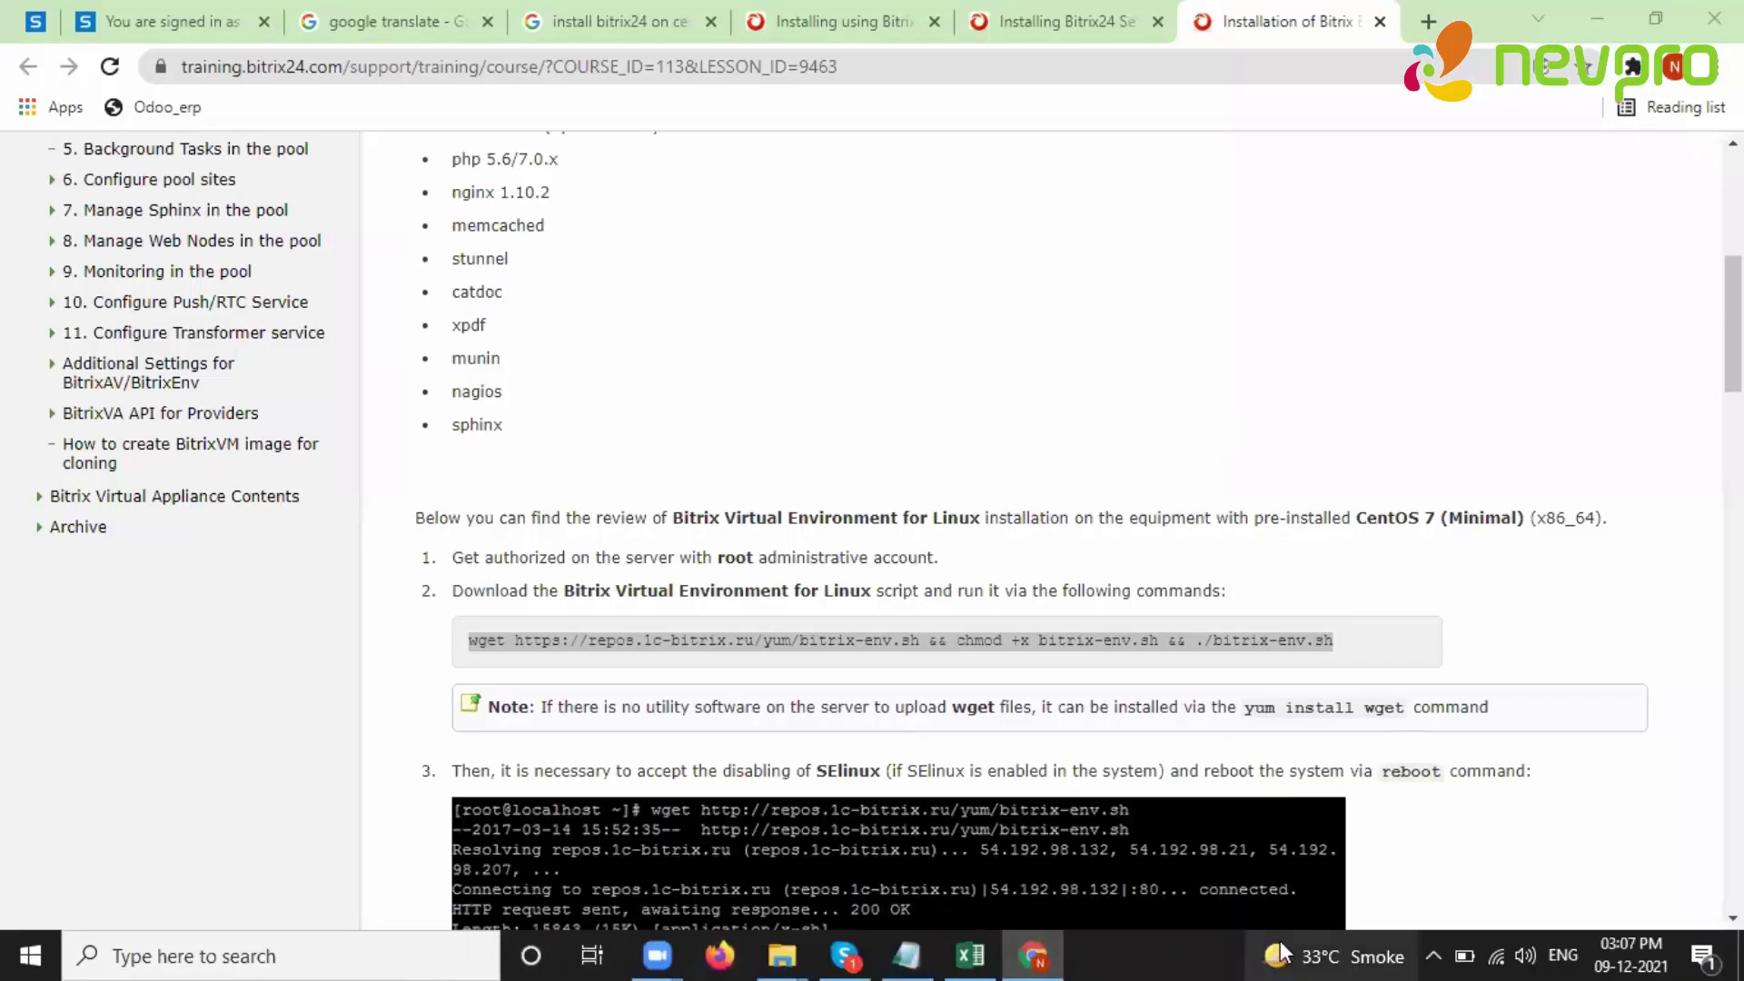
pyautogui.click(396, 944)
pyautogui.write('putt')
pyautogui.press('Return')
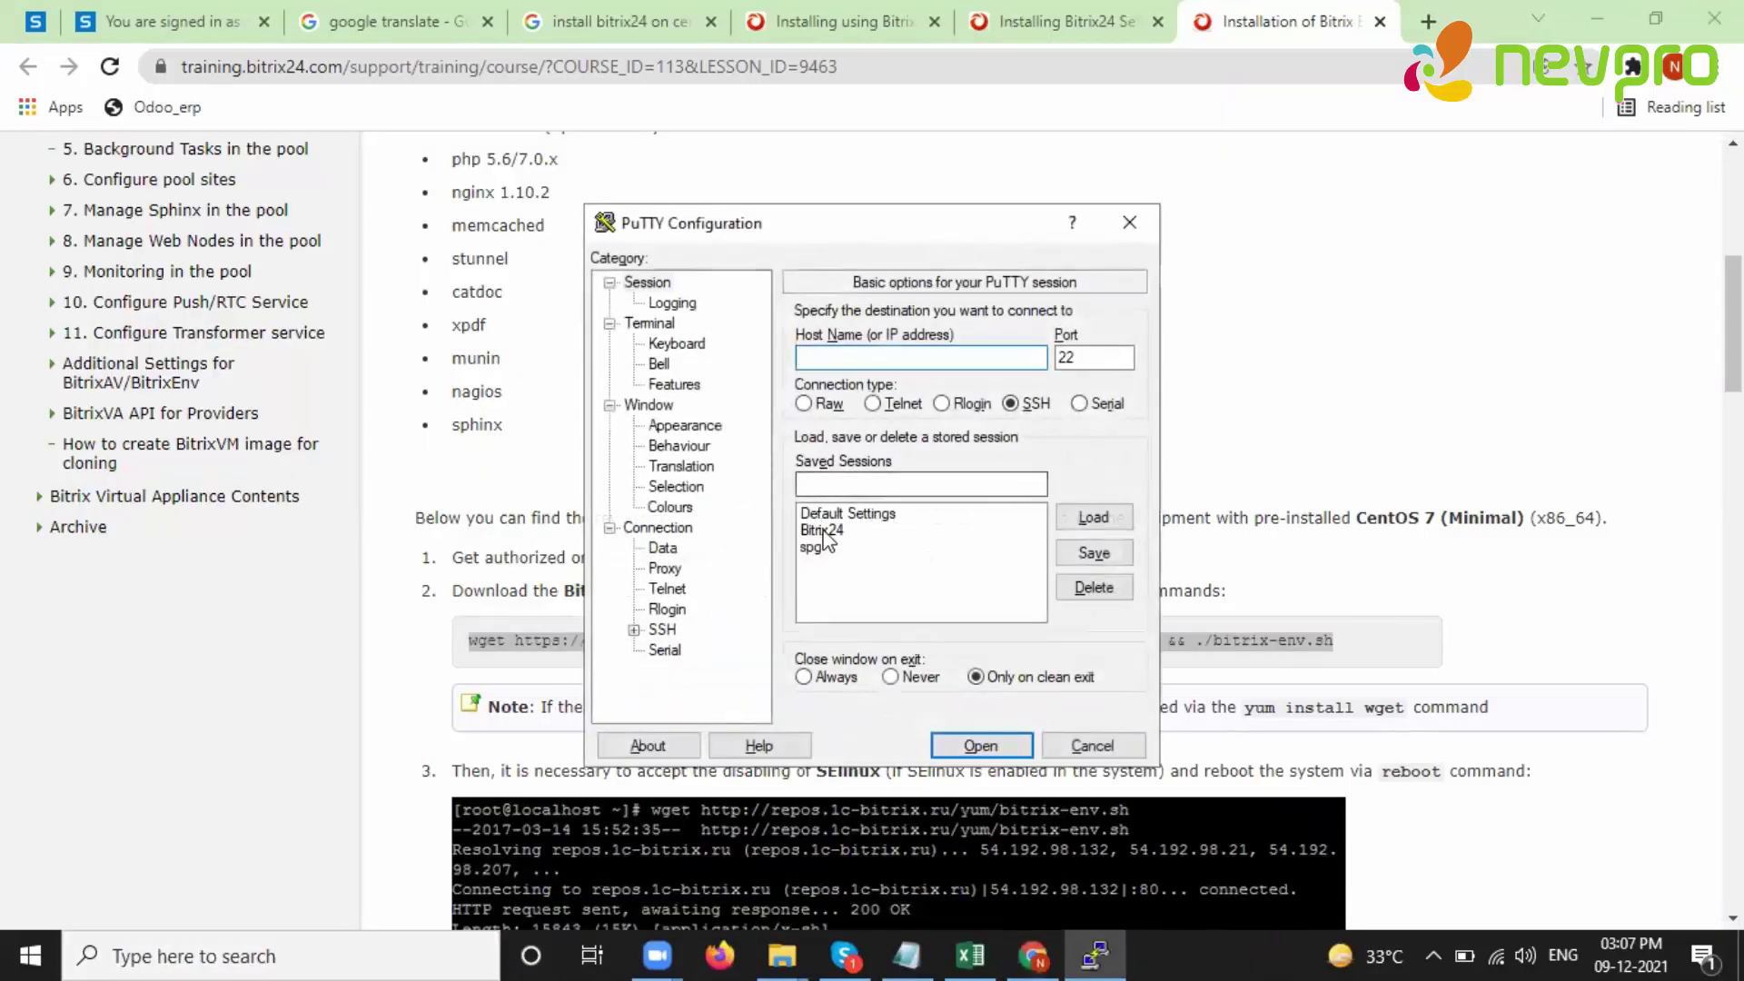
# - Load the saved Bitrix24 session, connect, maximize and log in as root
pyautogui.click(822, 530)
pyautogui.click(1093, 517)
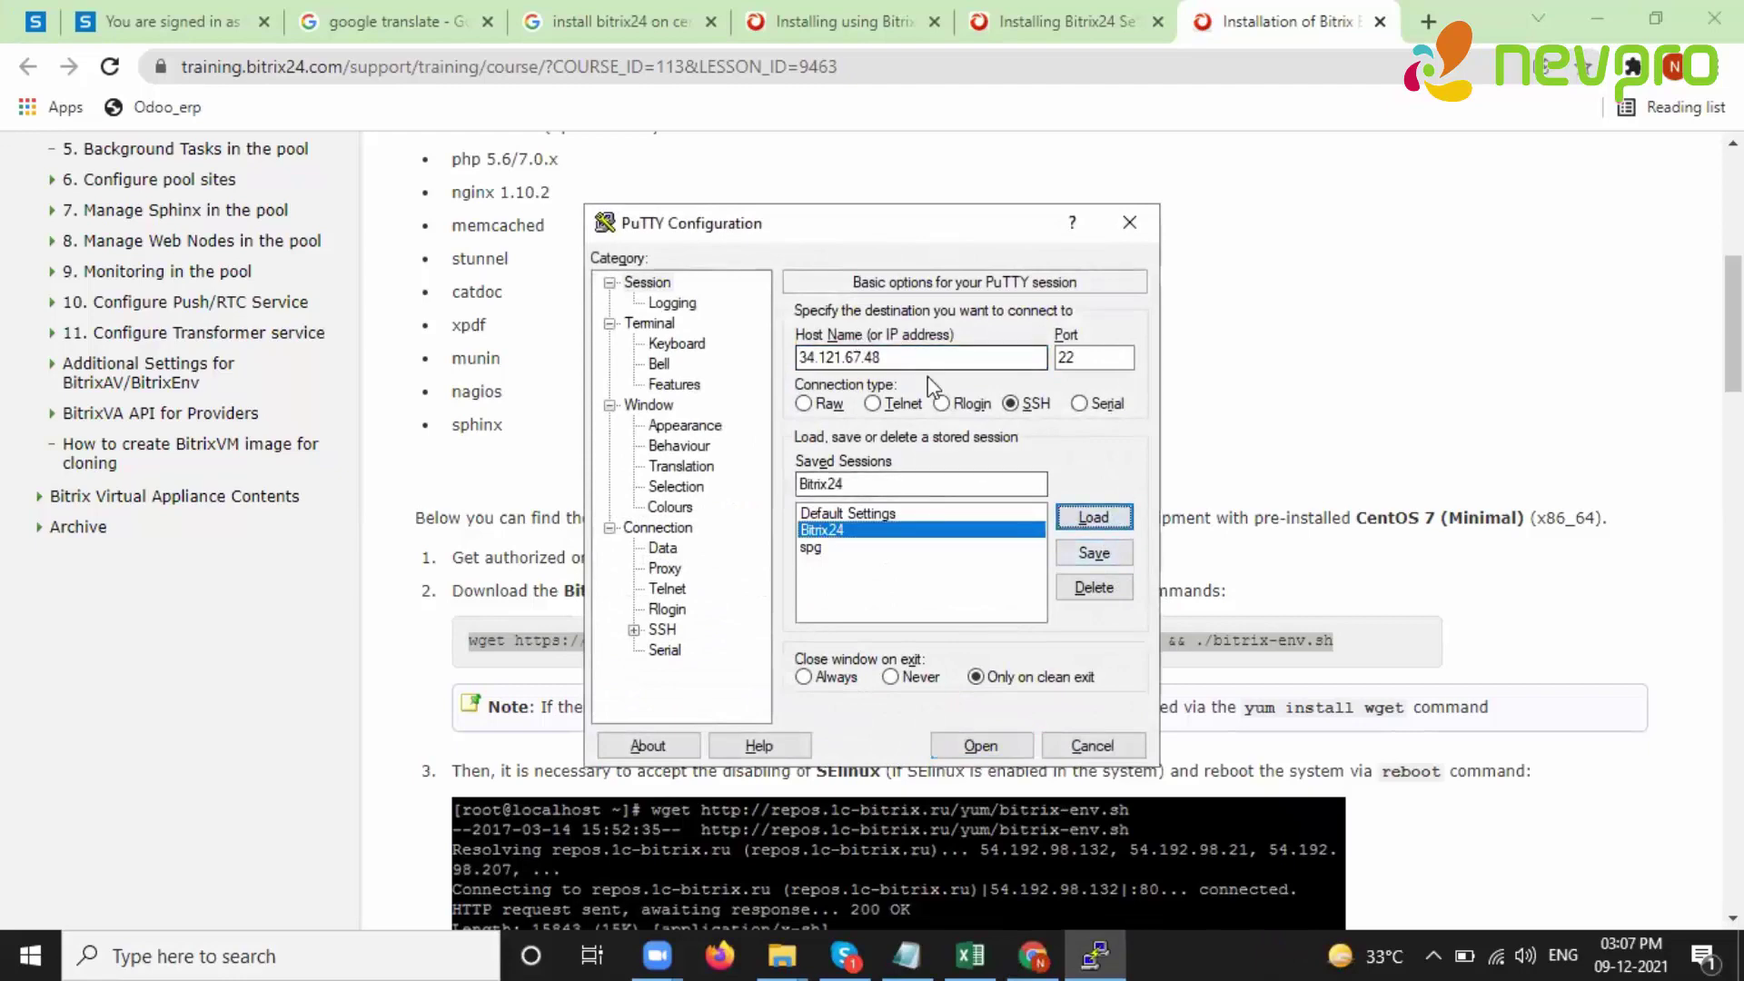
pyautogui.moveTo(909, 359); pyautogui.dragTo(791, 346)
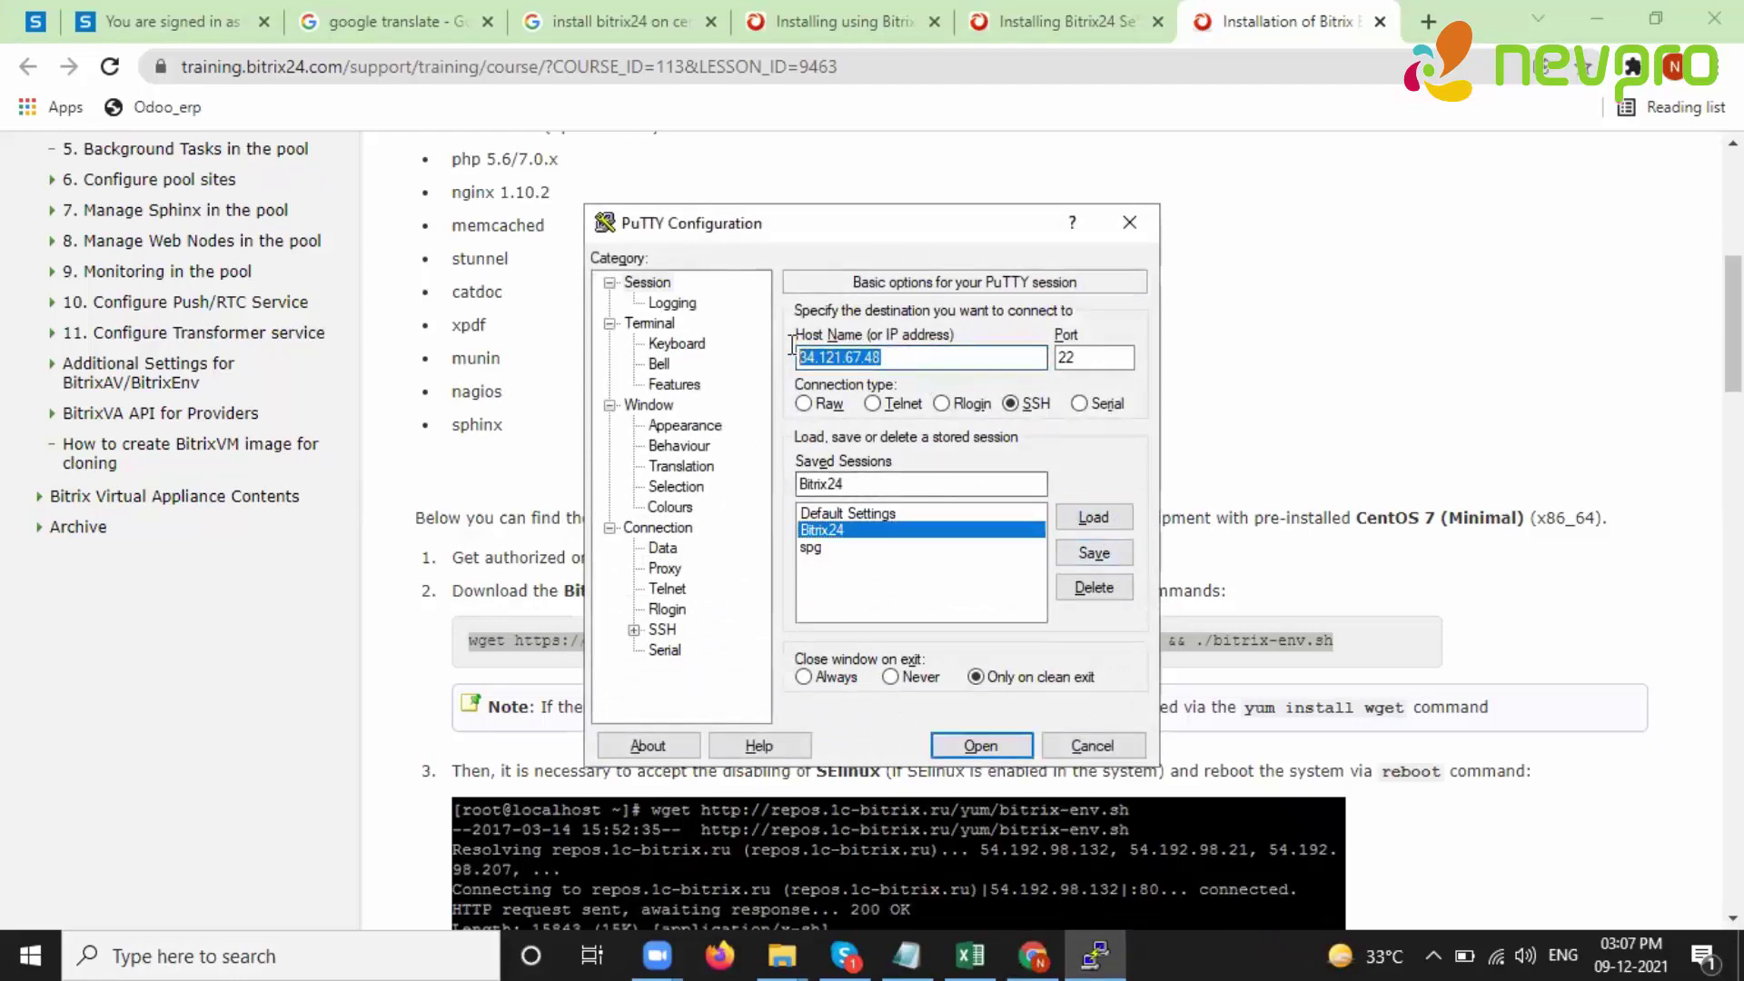
pyautogui.click(980, 745)
pyautogui.click(1169, 119)
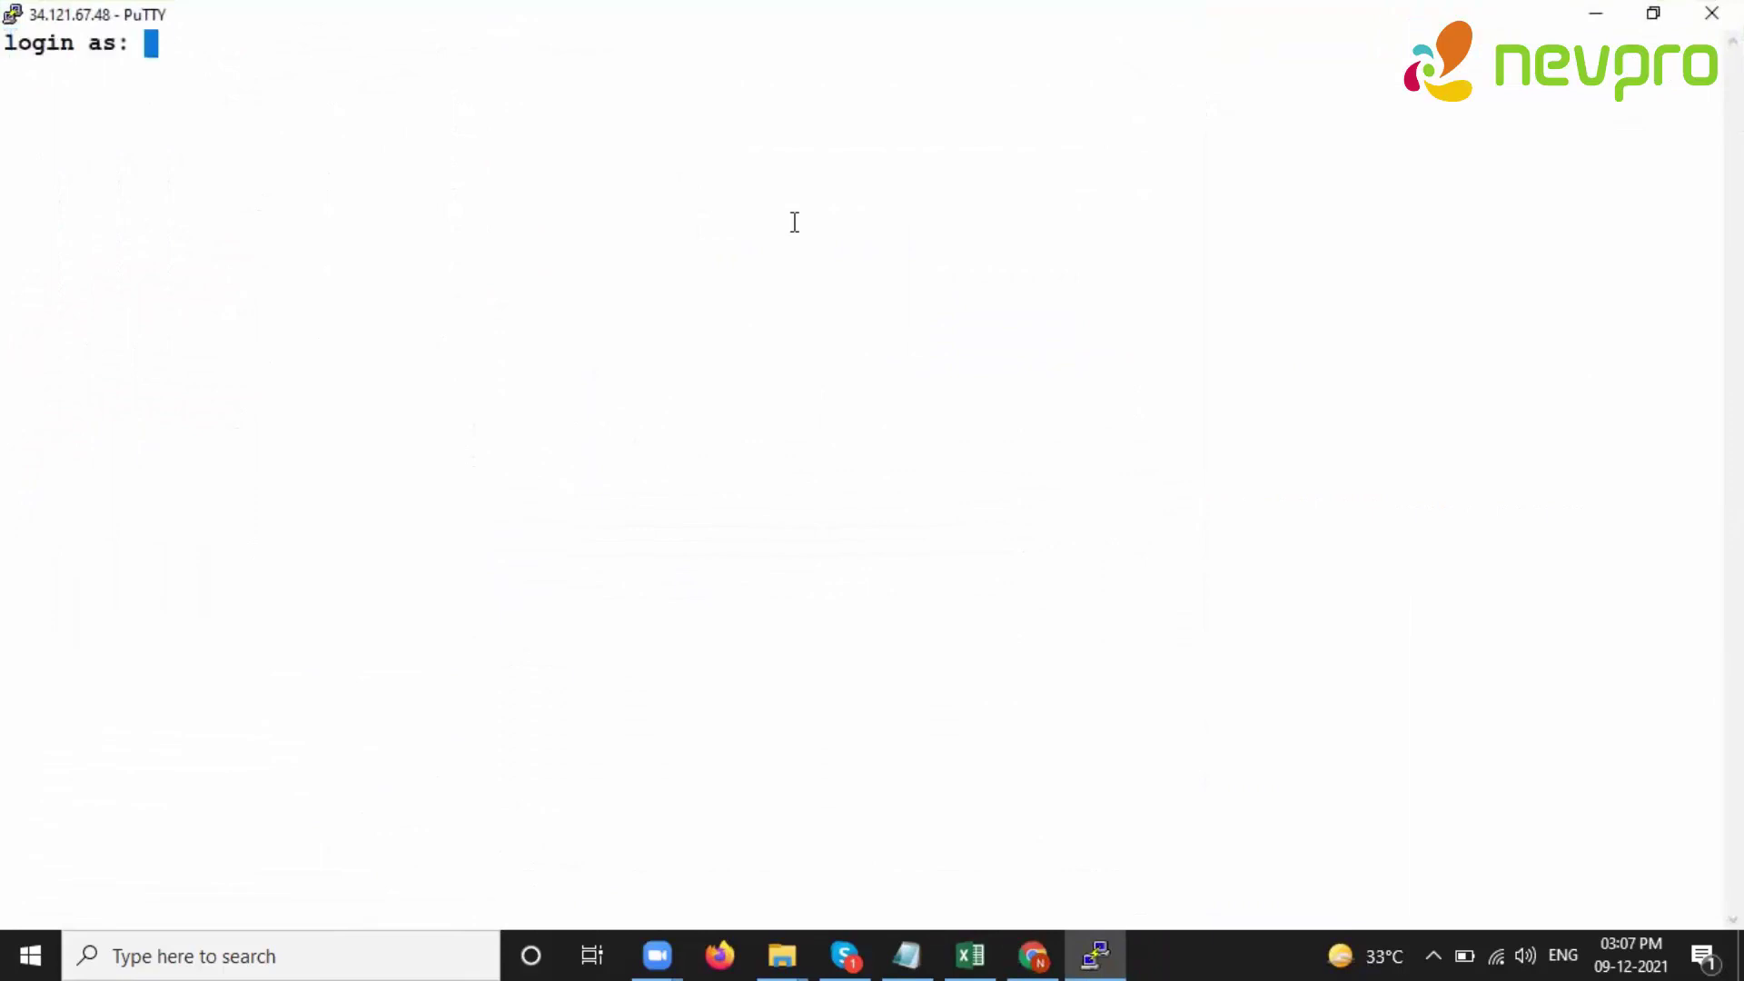
pyautogui.write('root')
pyautogui.press('Return')
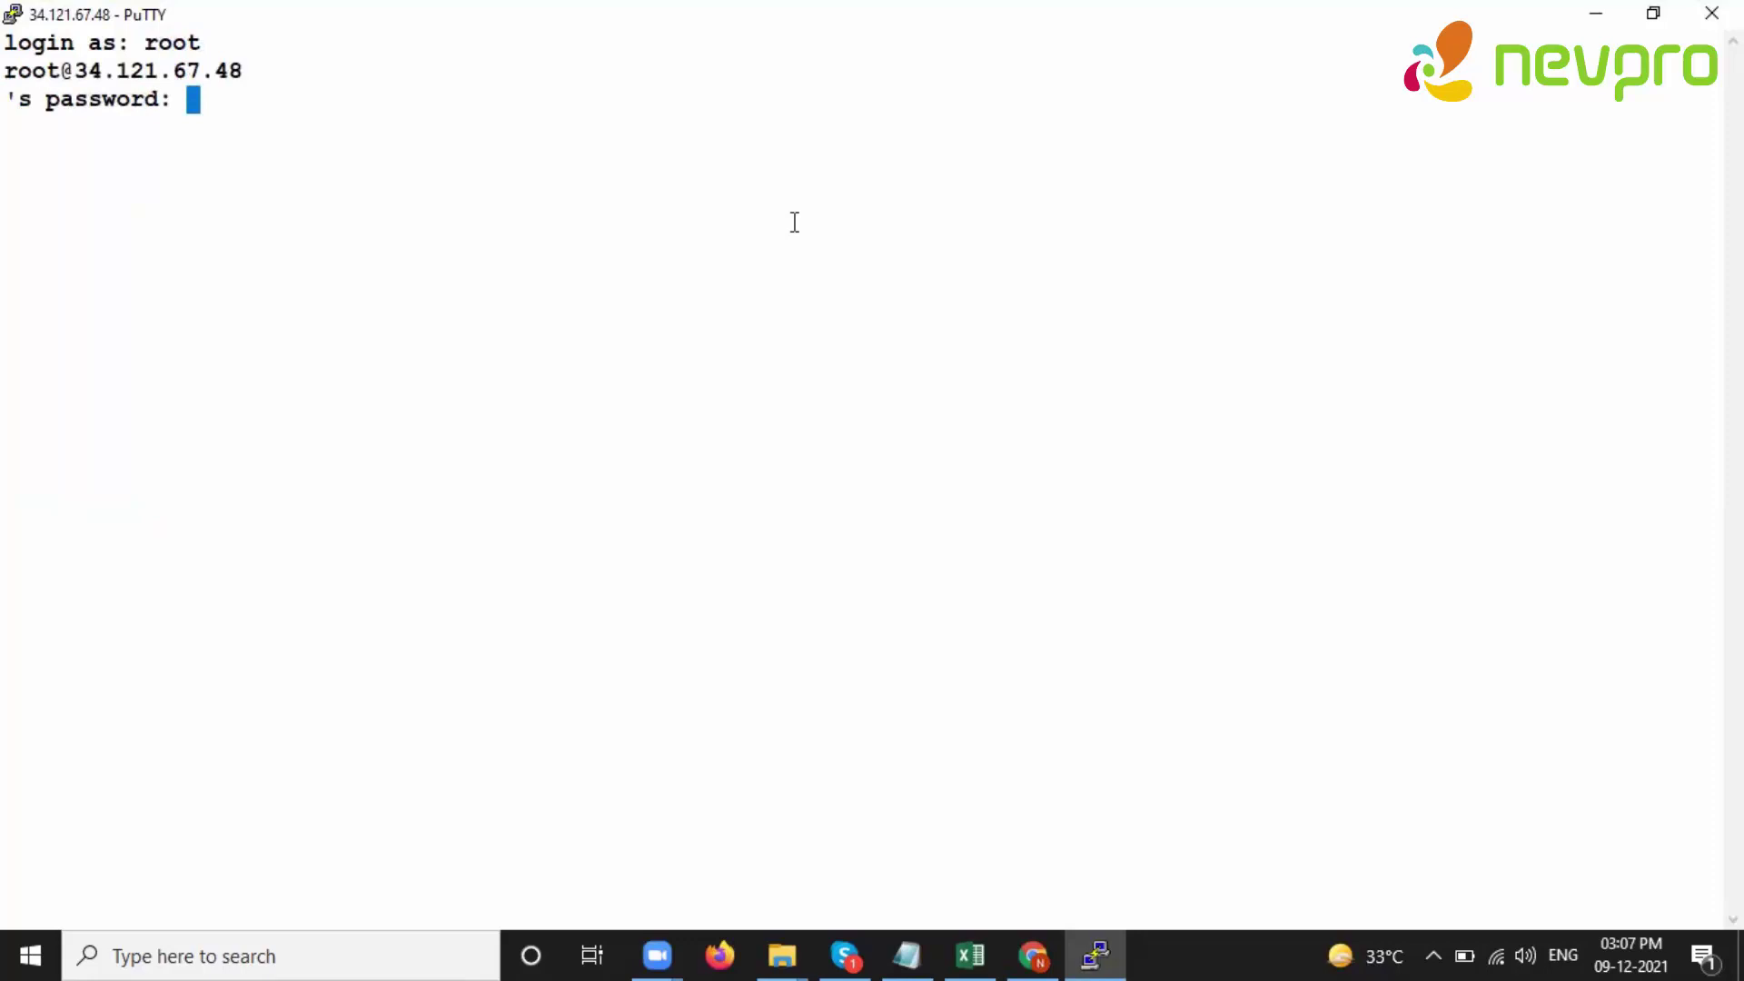
pyautogui.press('Return')
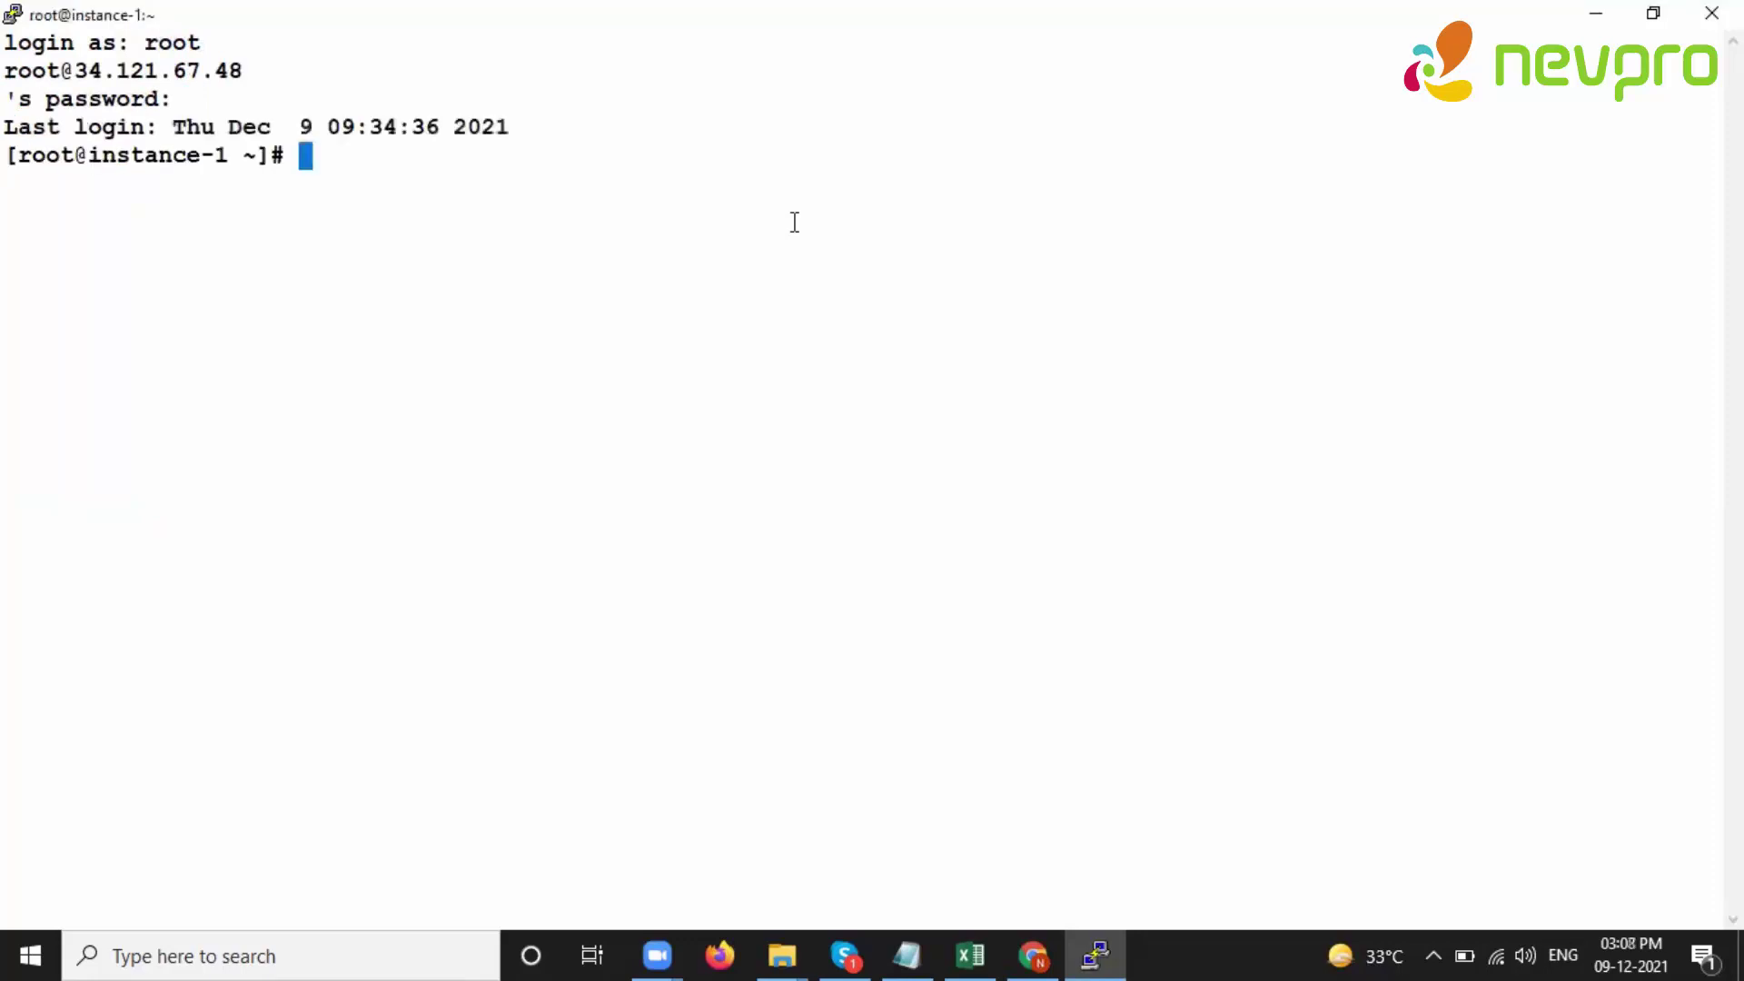
# - List the home directory files and launch ./bitrix-env.sh via Tab completion
pyautogui.press('Return')
pyautogui.press('Return')
pyautogui.press('Return')
pyautogui.press('Return')
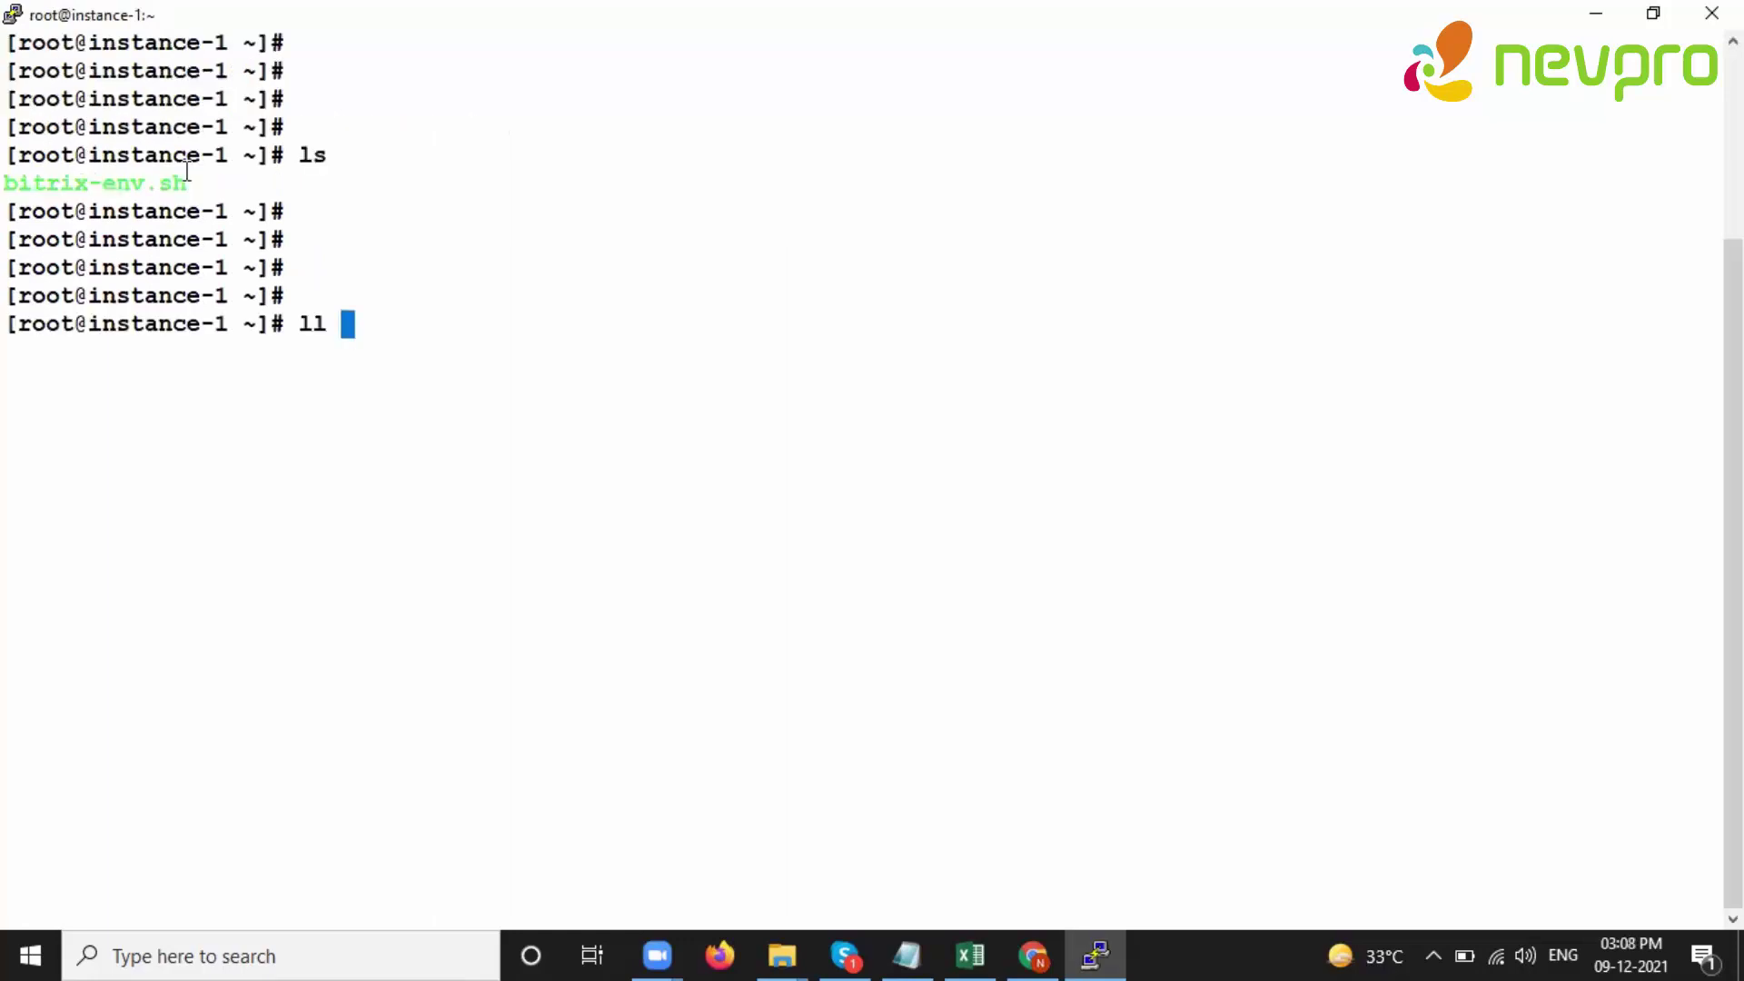
pyautogui.press('Return')
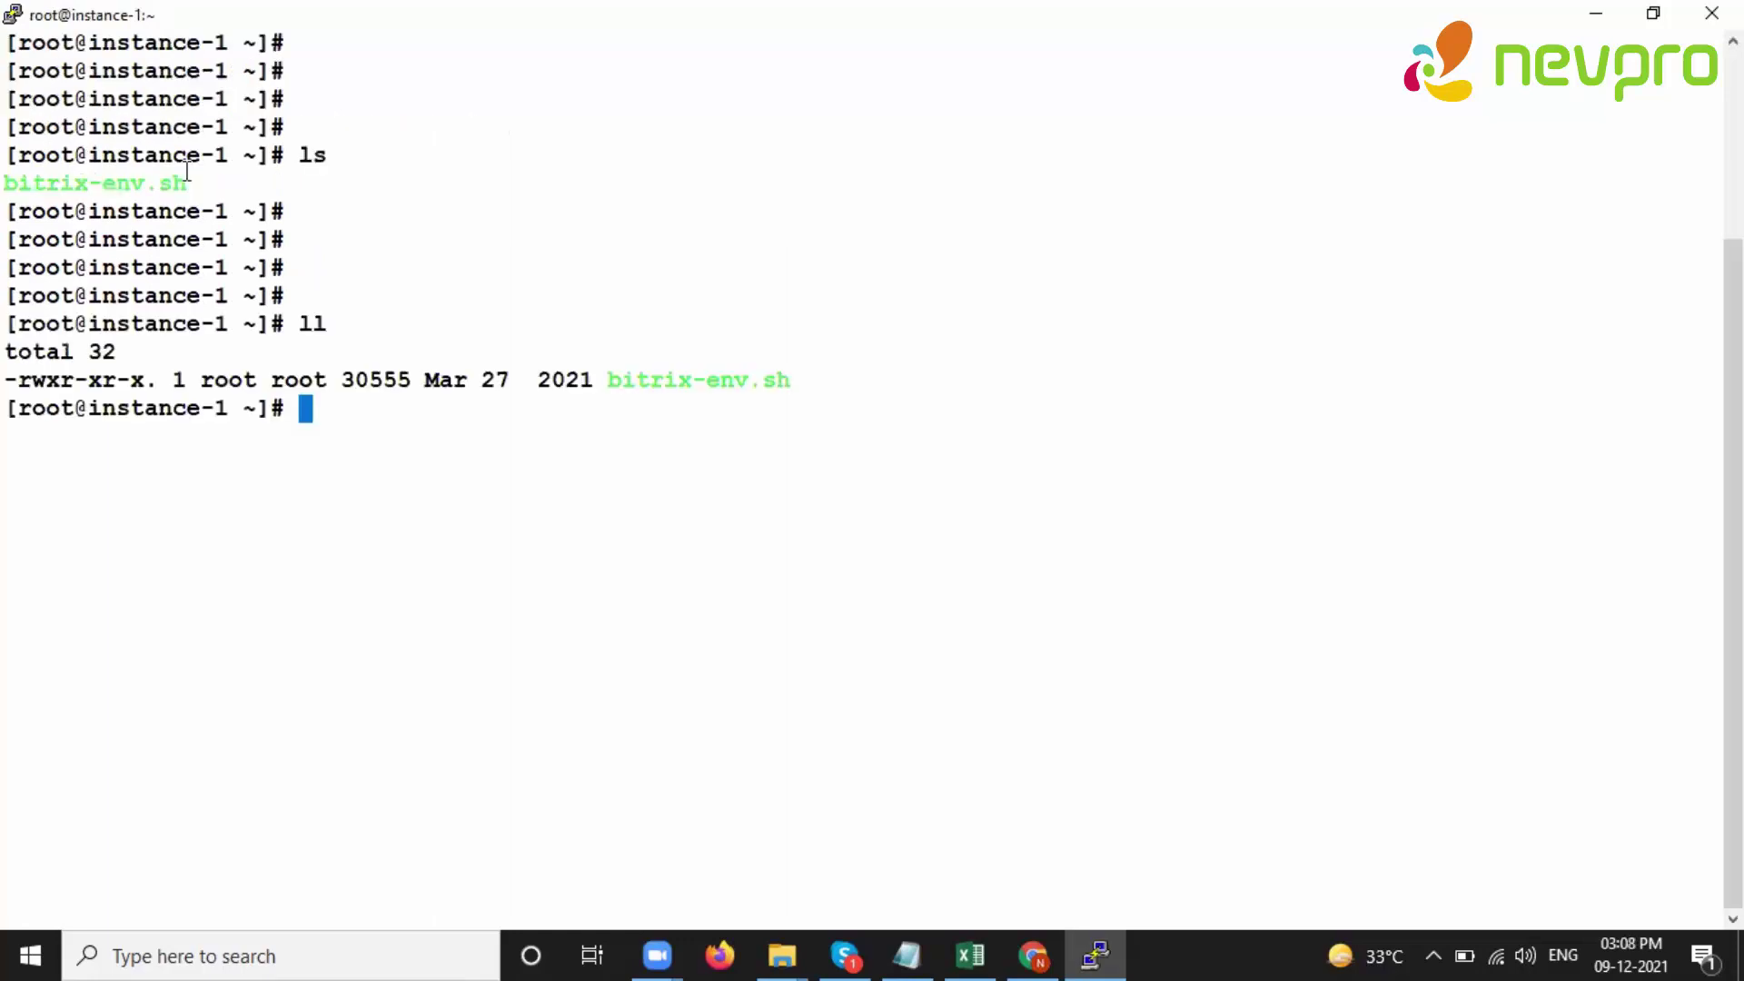
pyautogui.moveTo(45, 380); pyautogui.dragTo(234, 380)
pyautogui.tripleClick(590, 437)
pyautogui.click(591, 437)
pyautogui.moveTo(511, 363); pyautogui.dragTo(821, 409)
pyautogui.click(728, 422)
pyautogui.write('./bi')
pyautogui.press('Tab')
pyautogui.press('Return')
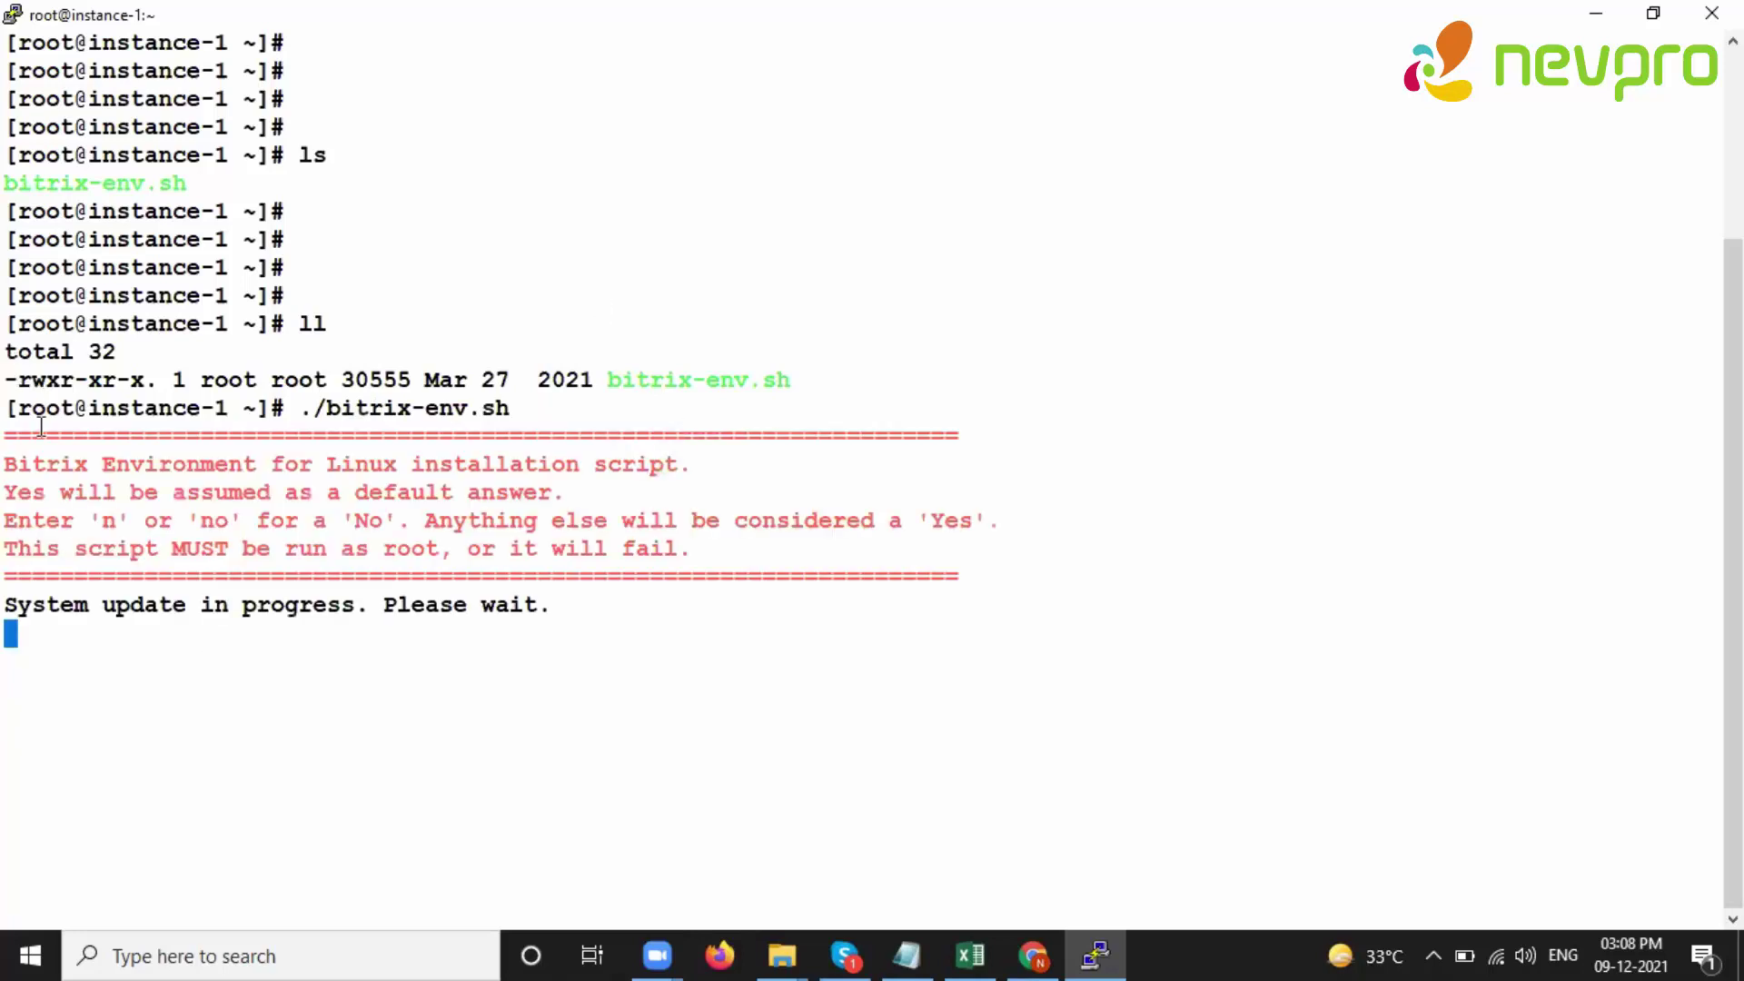
# - Follow the installer output as the EPEL, REMI, Percona and Bitrix repositories are configured
pyautogui.moveTo(8, 409); pyautogui.dragTo(153, 527)
pyautogui.click(219, 534)
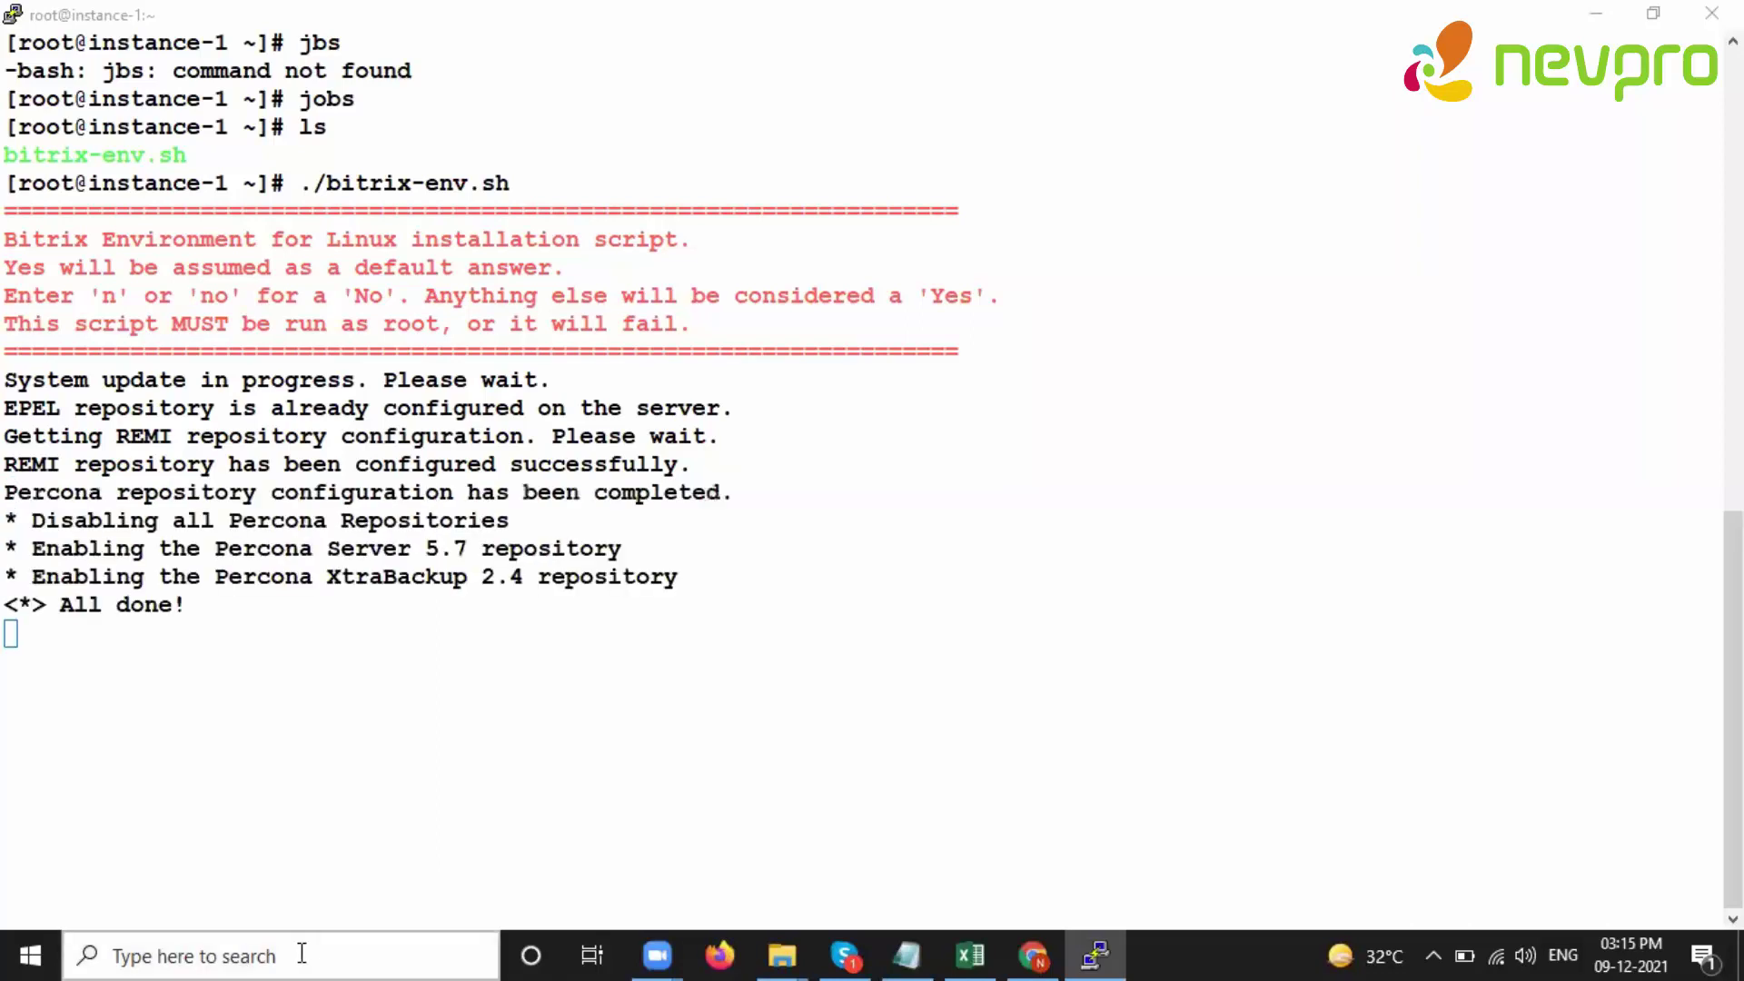
pyautogui.moveTo(14, 493); pyautogui.dragTo(224, 640)
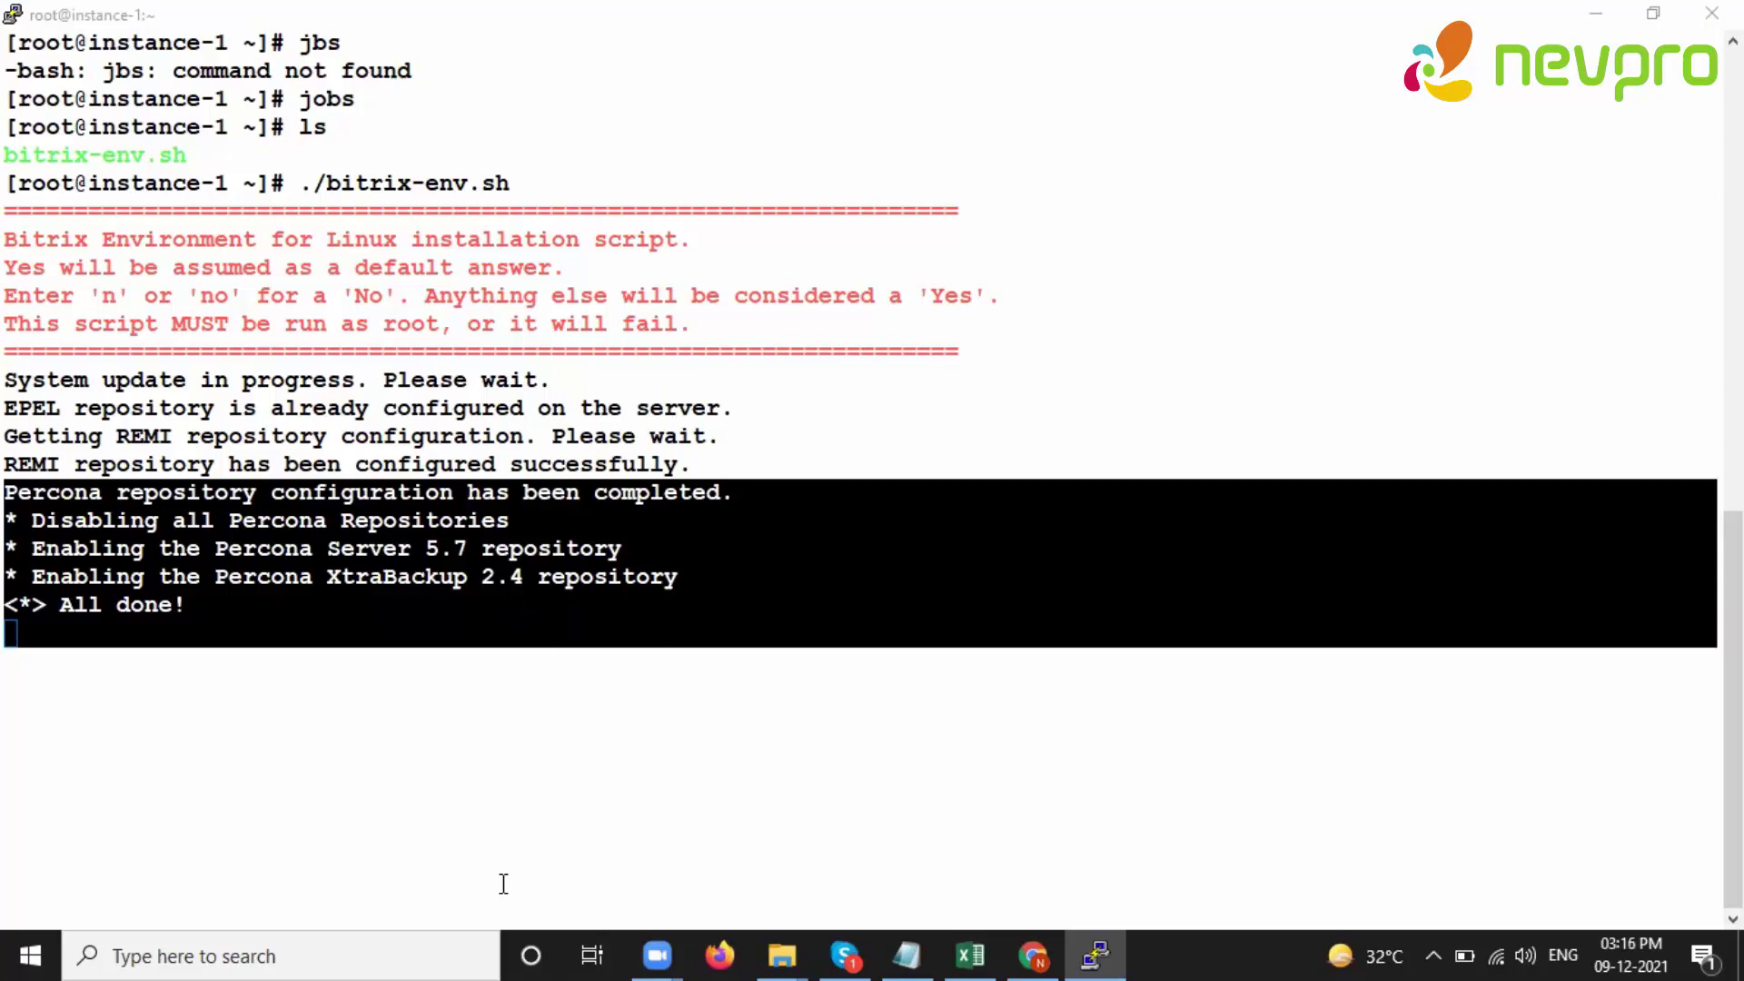
pyautogui.click(282, 511)
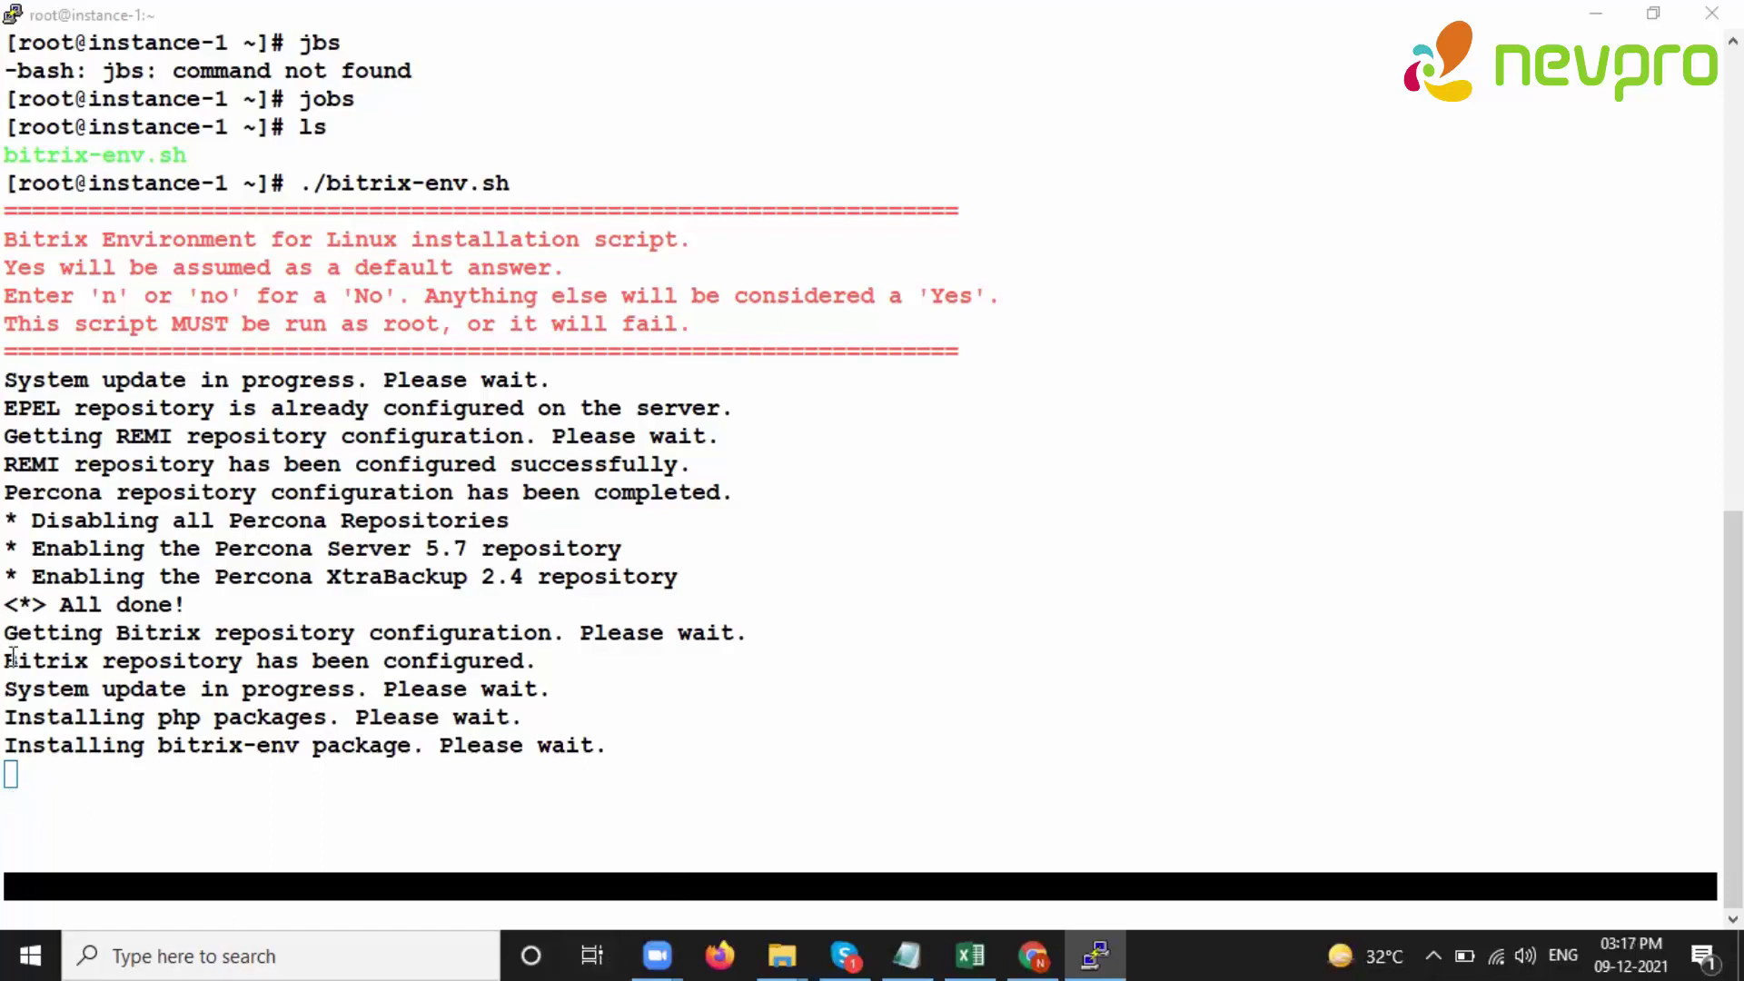
# - Check the MySQL password and anonymous-users lines in the installer output, then type 'su -'
pyautogui.moveTo(340, 746); pyautogui.dragTo(593, 749)
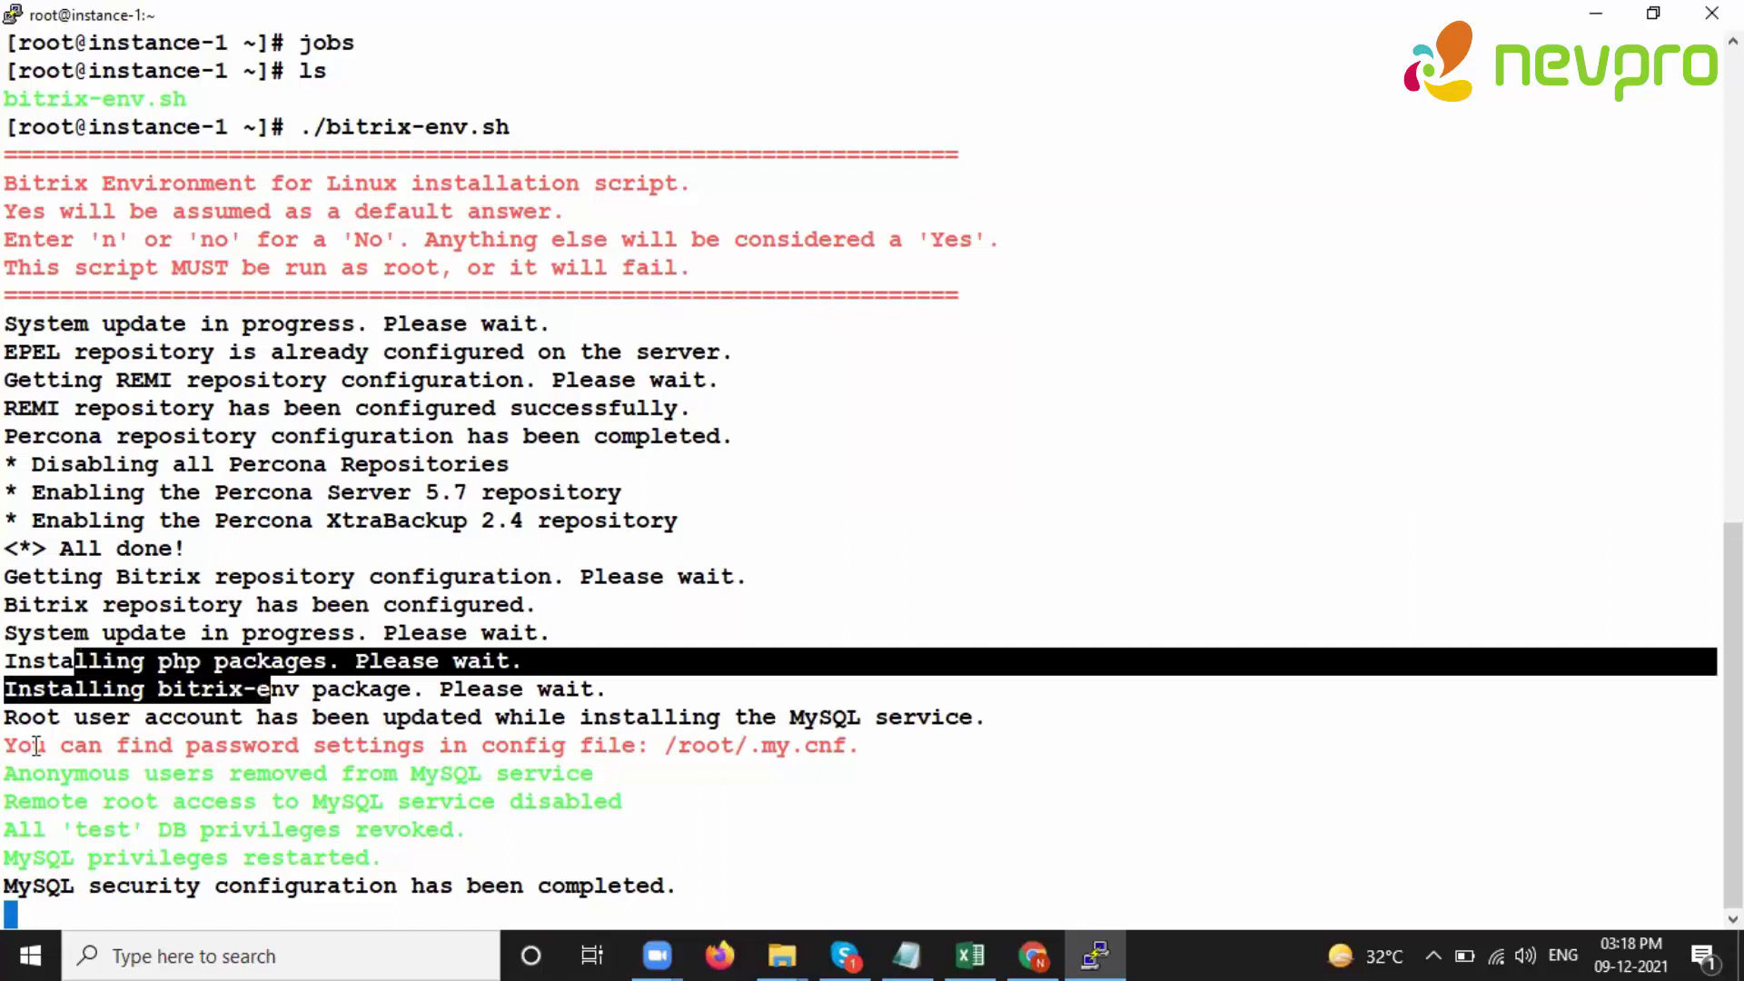
pyautogui.moveTo(9, 745); pyautogui.dragTo(899, 749)
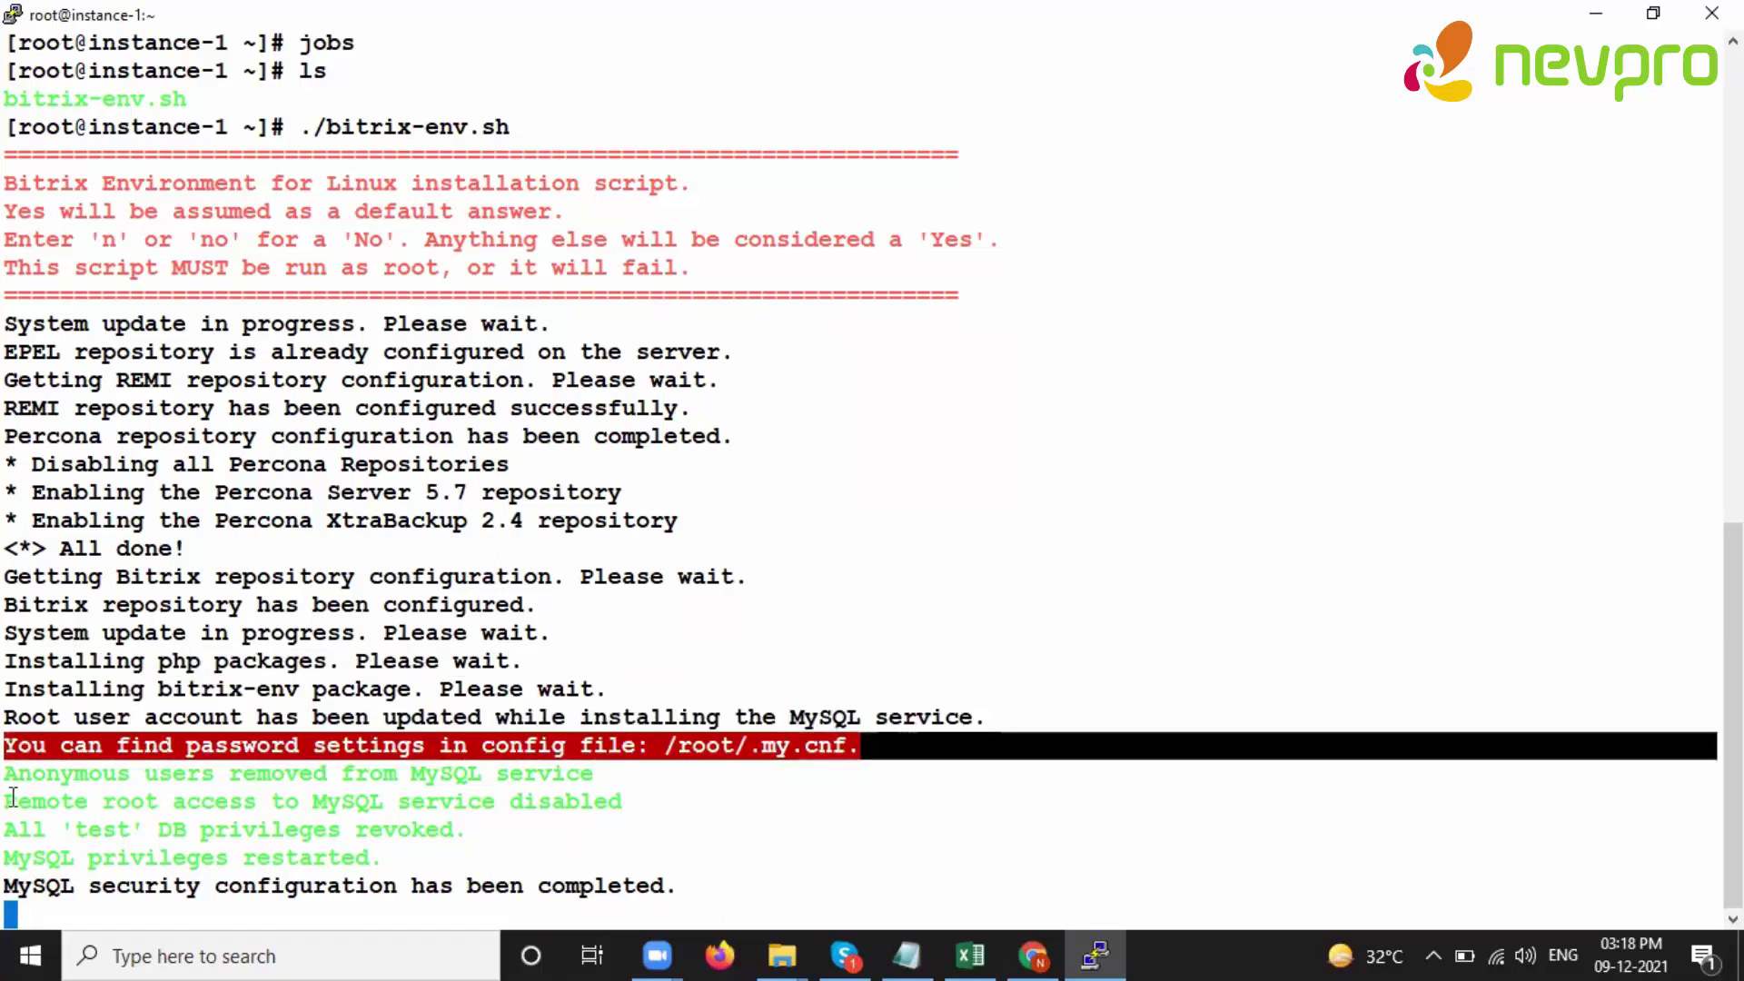
pyautogui.moveTo(17, 774); pyautogui.dragTo(611, 805)
pyautogui.click(607, 818)
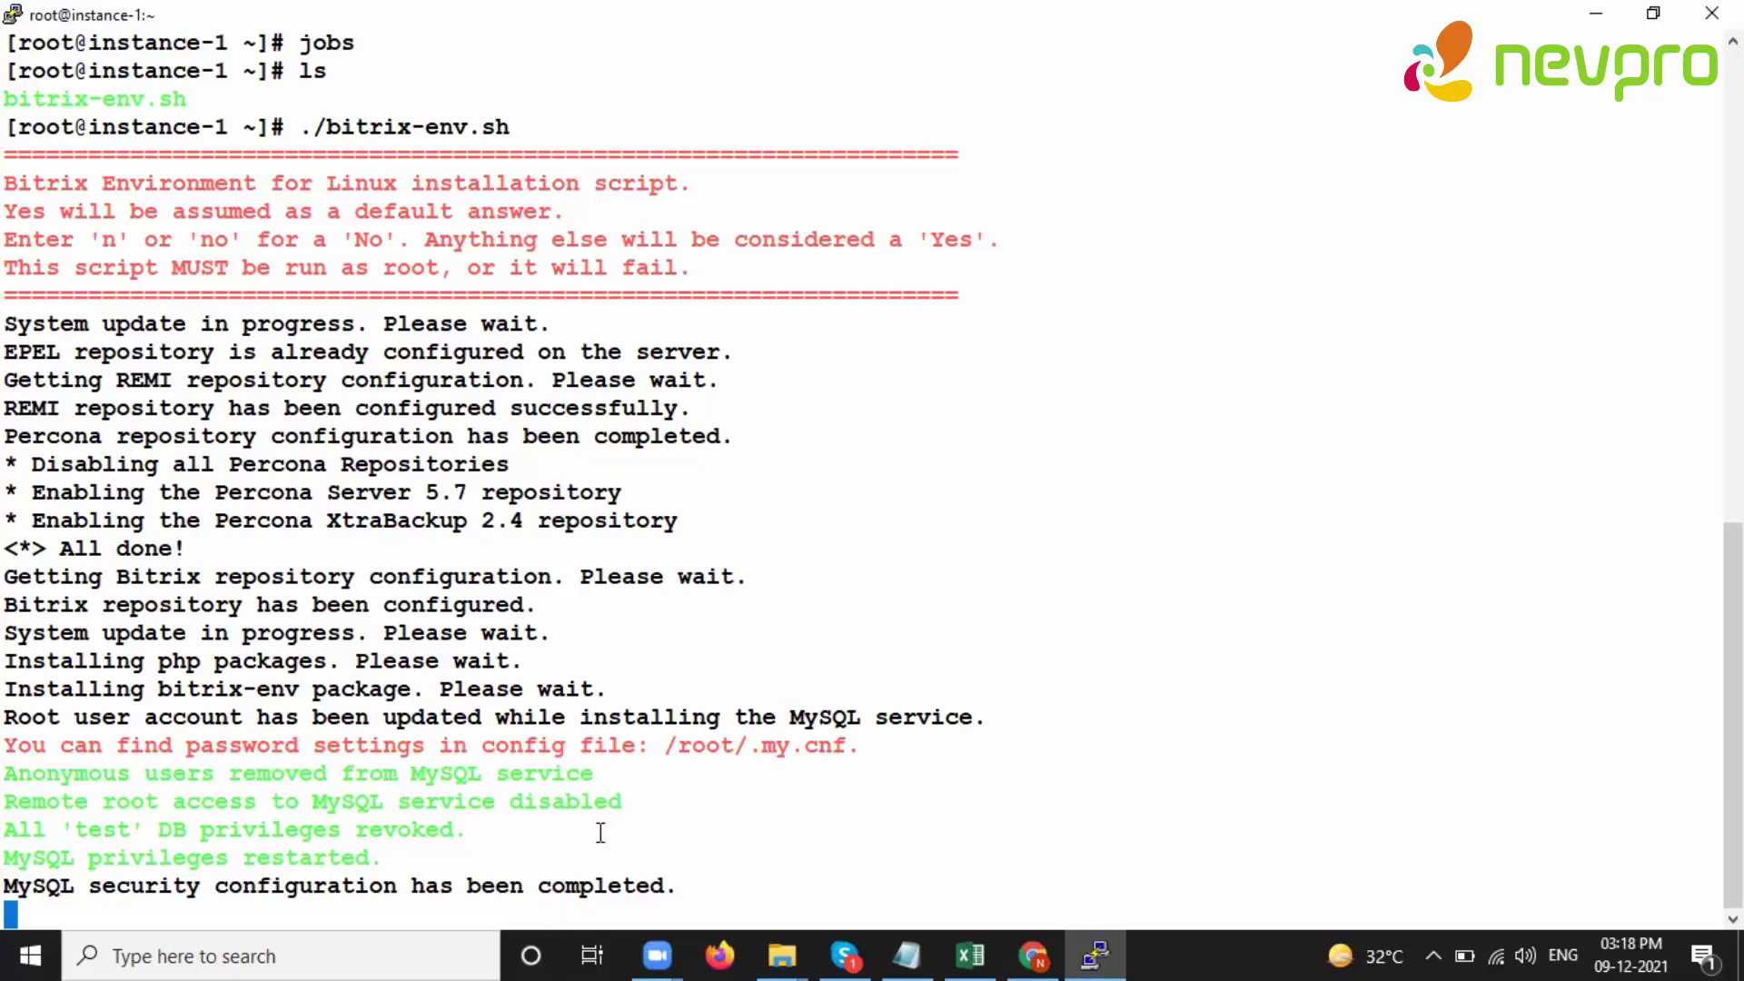
pyautogui.write('su ')
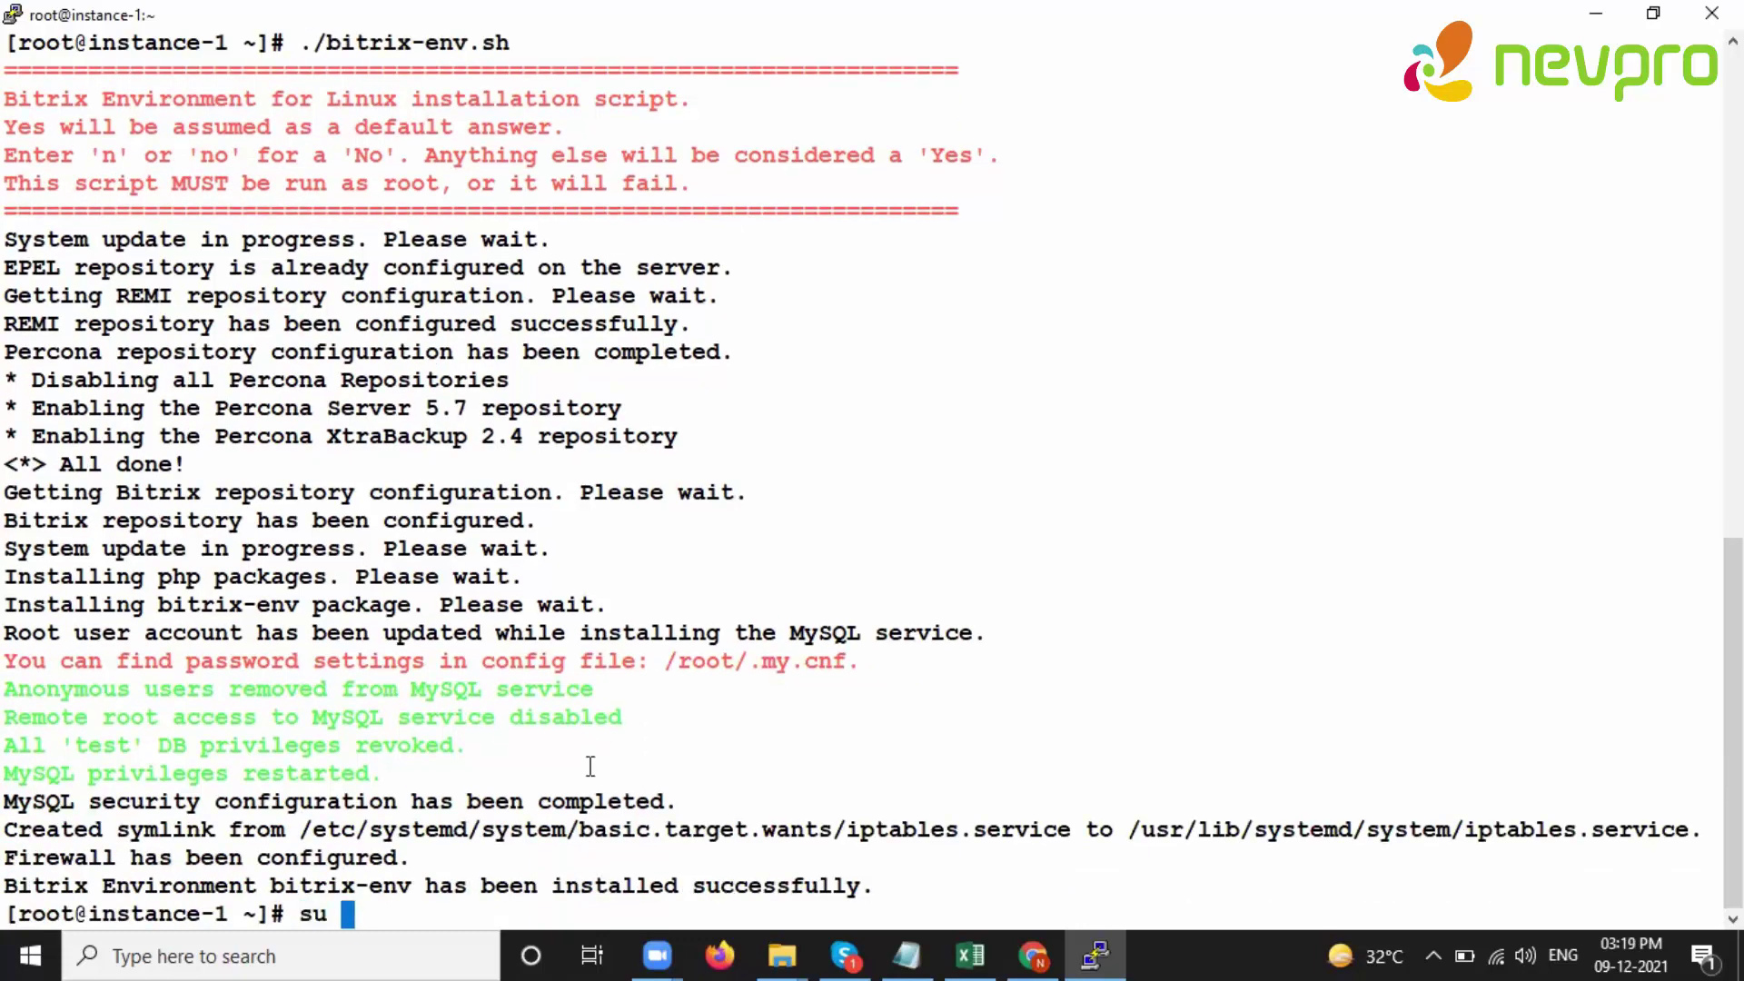
pyautogui.write('-')
# - Switch to root, set the bitrix user's password, and create a management pool with master instance-1
pyautogui.press('Return')
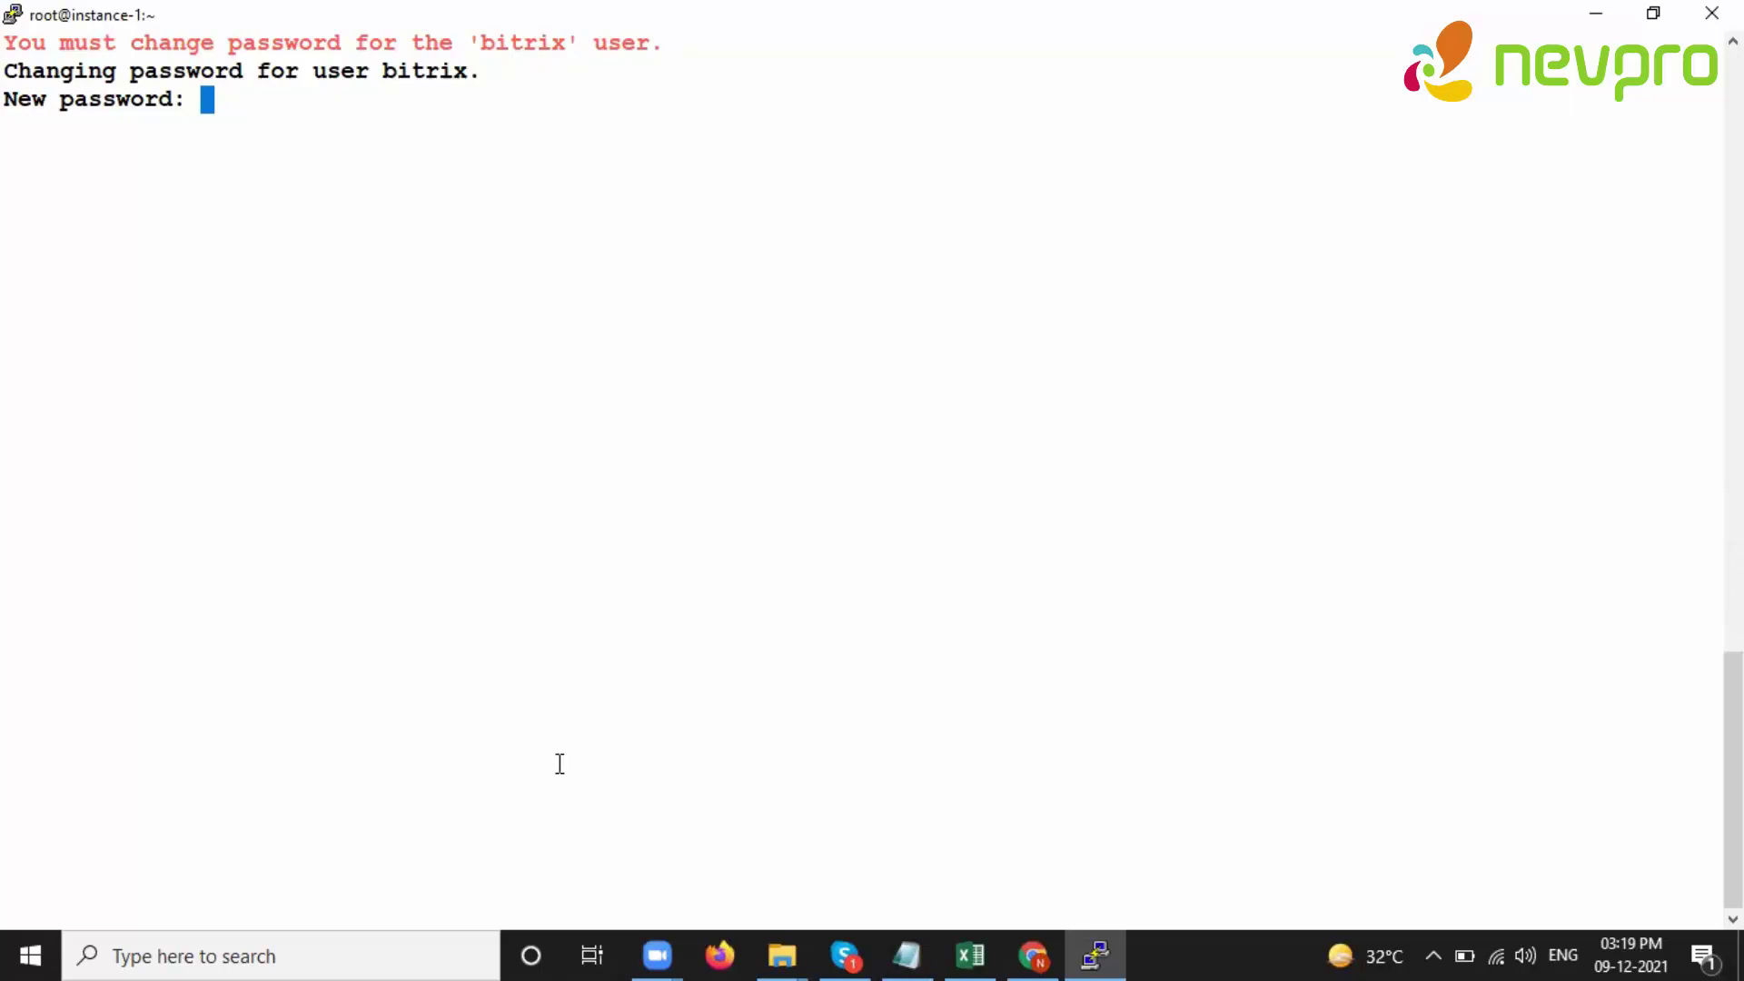
pyautogui.press('Return')
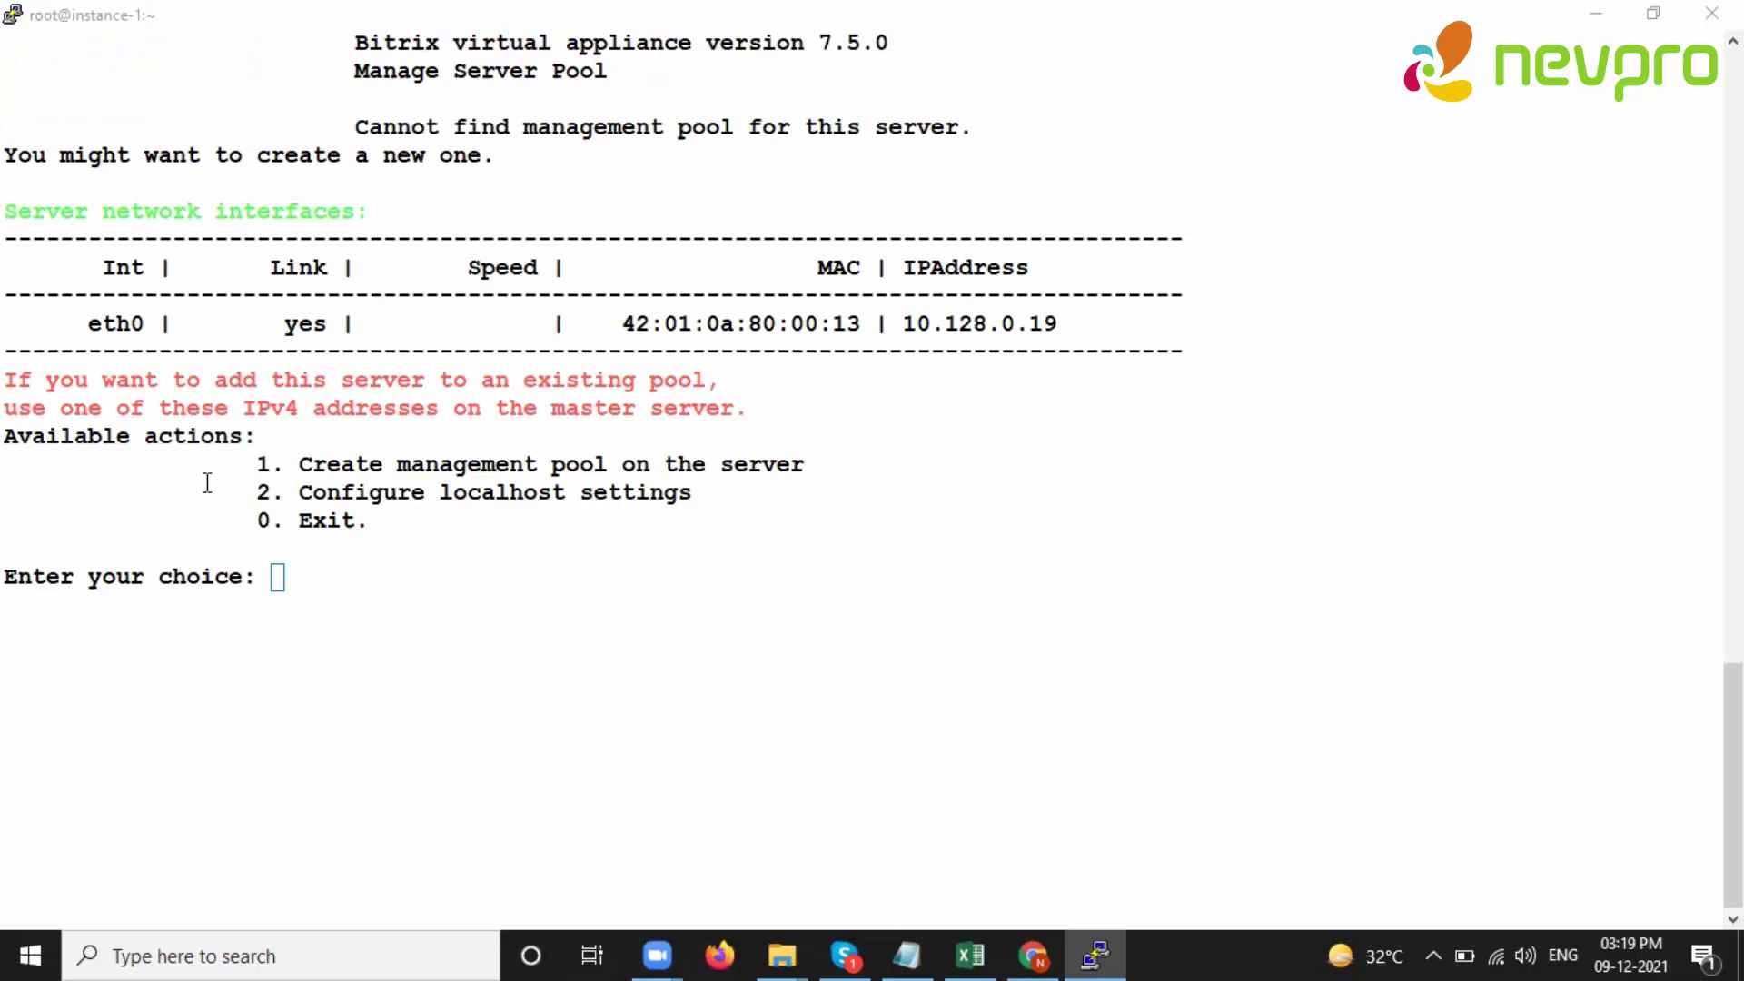
pyautogui.moveTo(221, 461); pyautogui.dragTo(523, 465)
pyautogui.write('1')
pyautogui.press('Return')
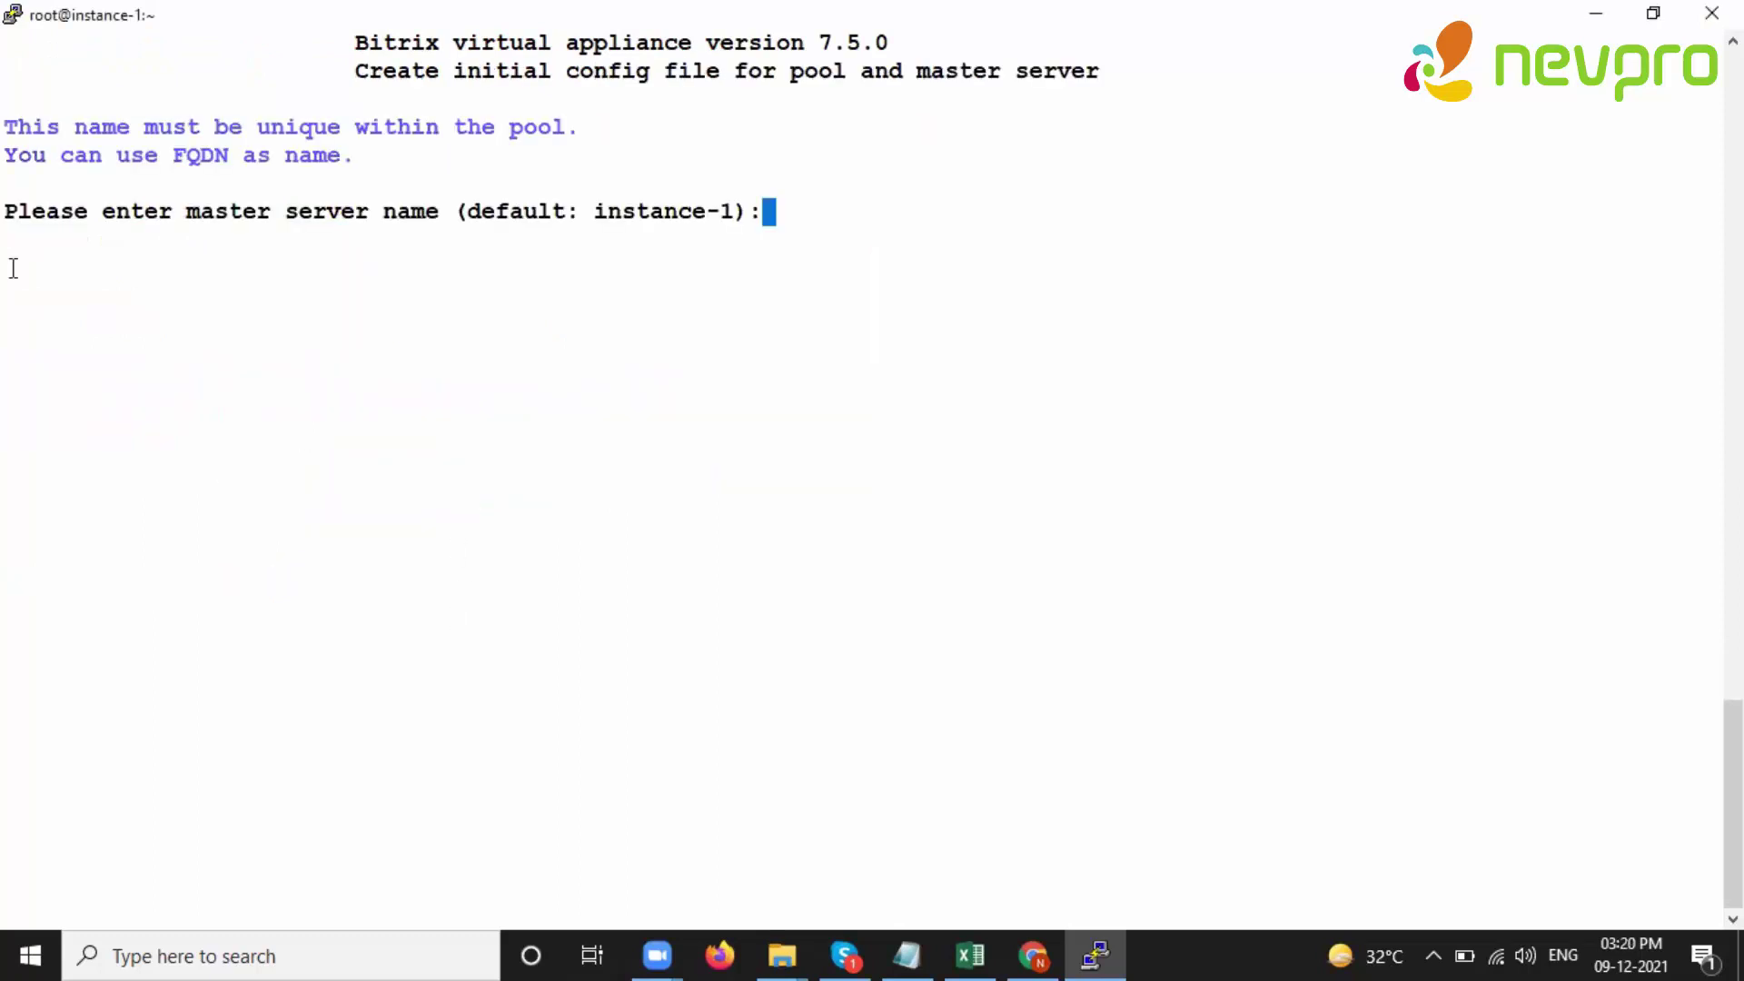
pyautogui.press('Return')
# - Confirm the pool was created, then exit the Manage Server Pool menu with 0 back to the root prompt
pyautogui.moveTo(8, 499); pyautogui.dragTo(775, 494)
pyautogui.click(783, 494)
pyautogui.press('Return')
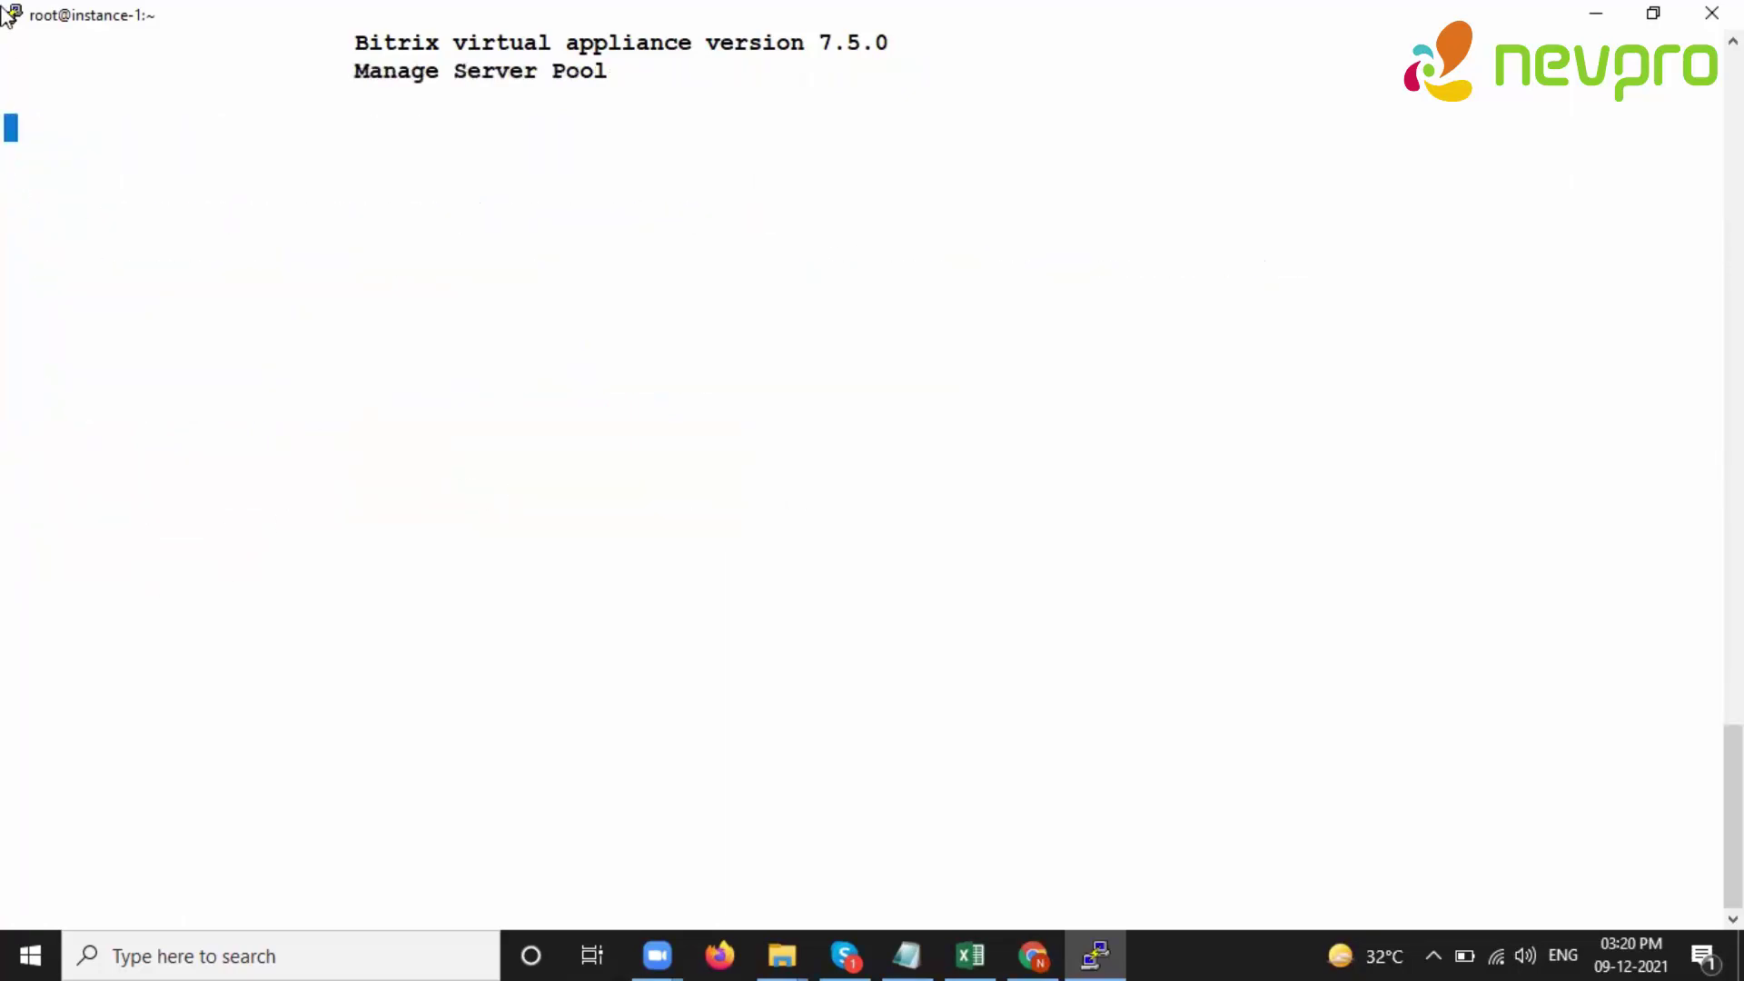
pyautogui.moveTo(9, 36); pyautogui.dragTo(346, 182)
pyautogui.moveTo(18, 459); pyautogui.dragTo(754, 482)
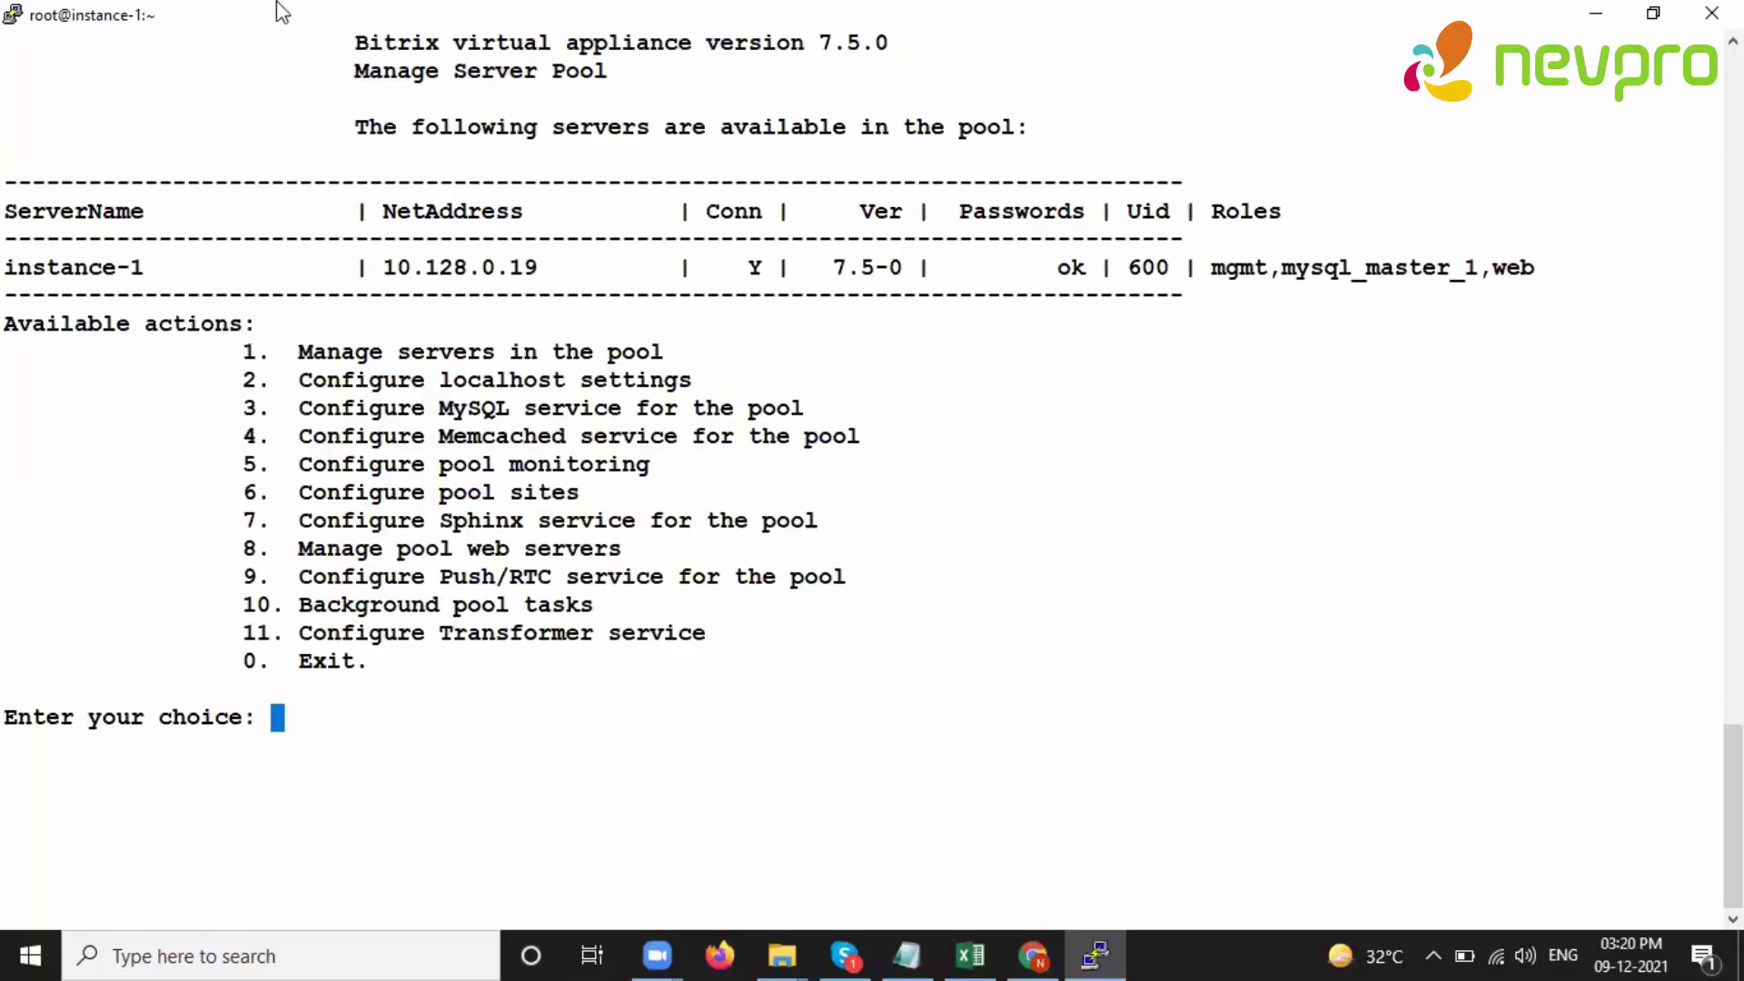
pyautogui.write('0')
pyautogui.press('Return')
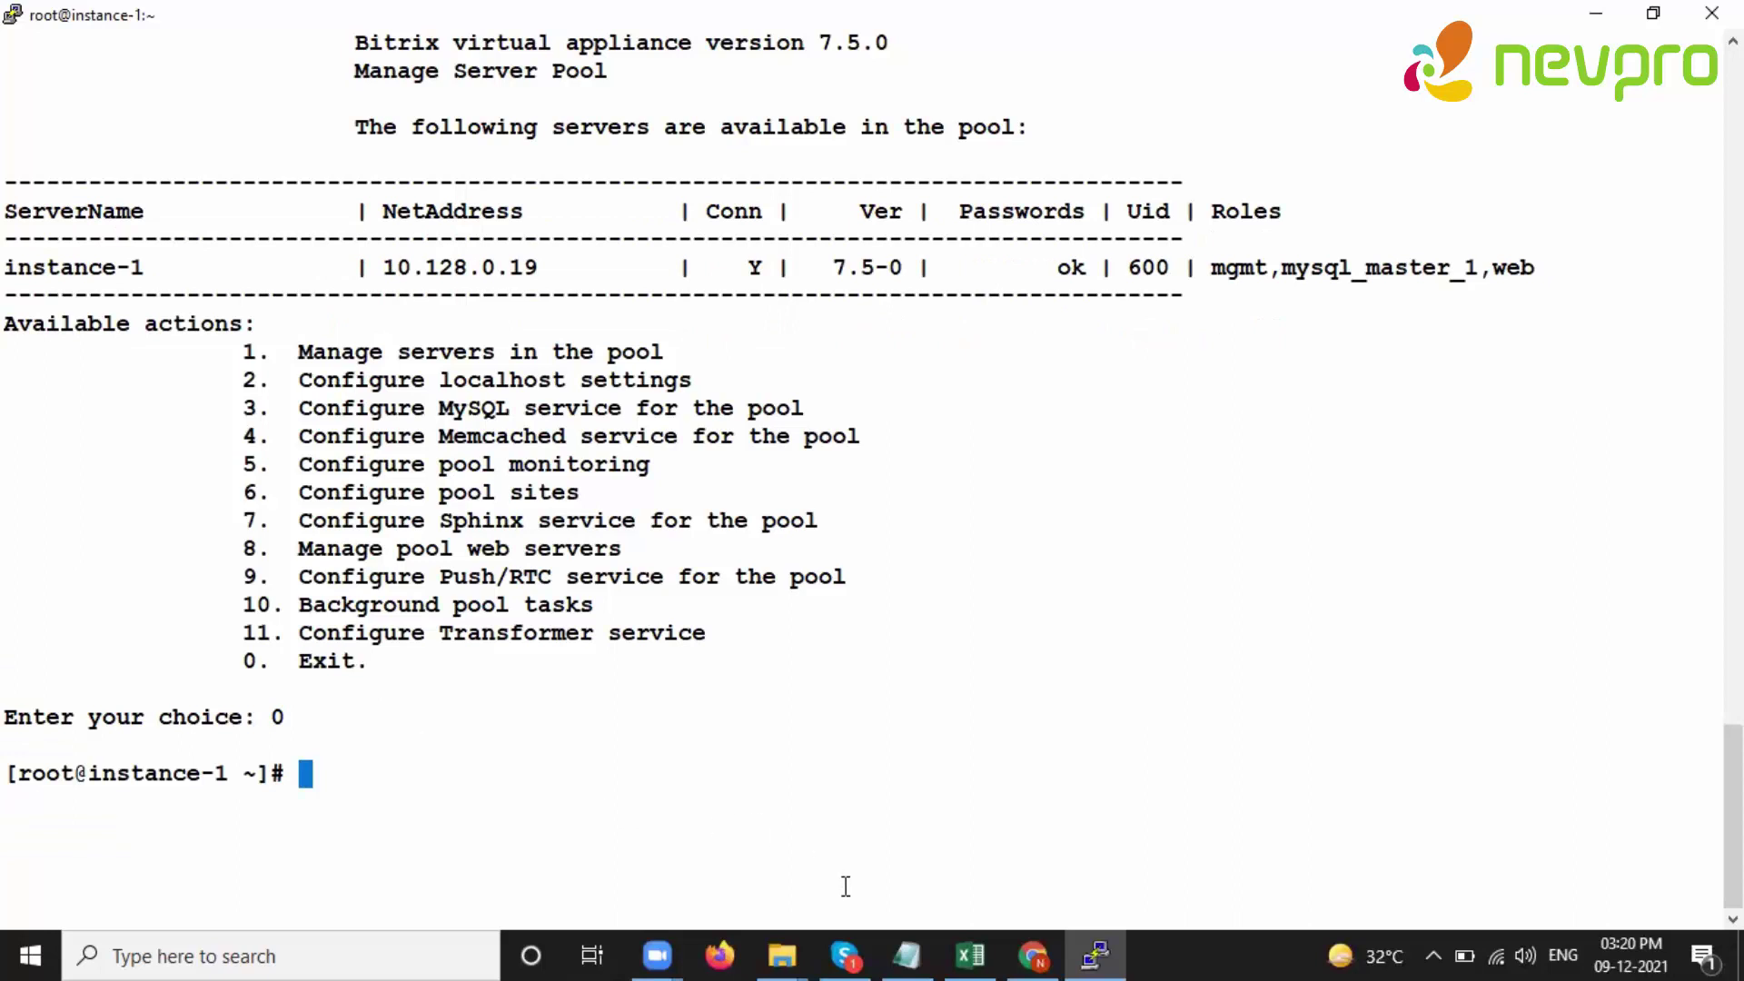
# - Correct the misspelled idnet.me lookup to curl ident.me and copy the printed IP 34.121.67.48
pyautogui.press('Up')
pyautogui.press('Return')
pyautogui.hotkey('ctrl', 'c')
pyautogui.press('Up')
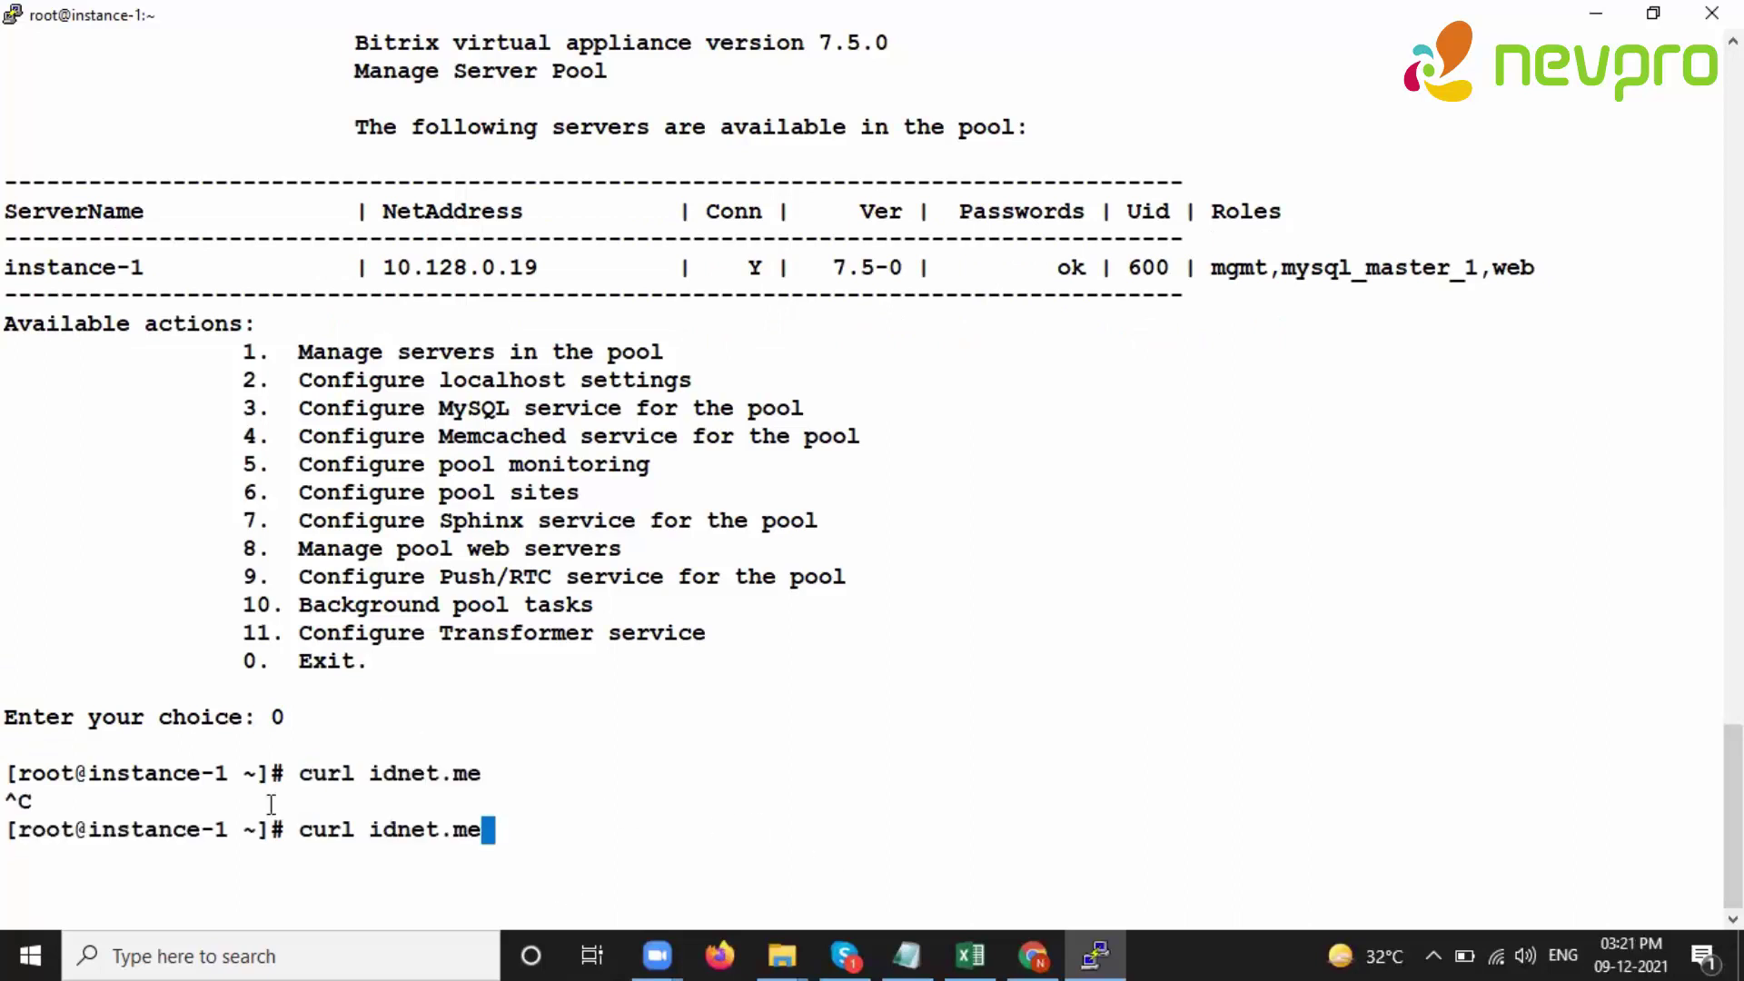
pyautogui.press('BackSpace')
pyautogui.press('BackSpace')
pyautogui.press('BackSpace')
pyautogui.press('BackSpace')
pyautogui.press('BackSpace')
pyautogui.press('BackSpace')
pyautogui.write('ent.me')
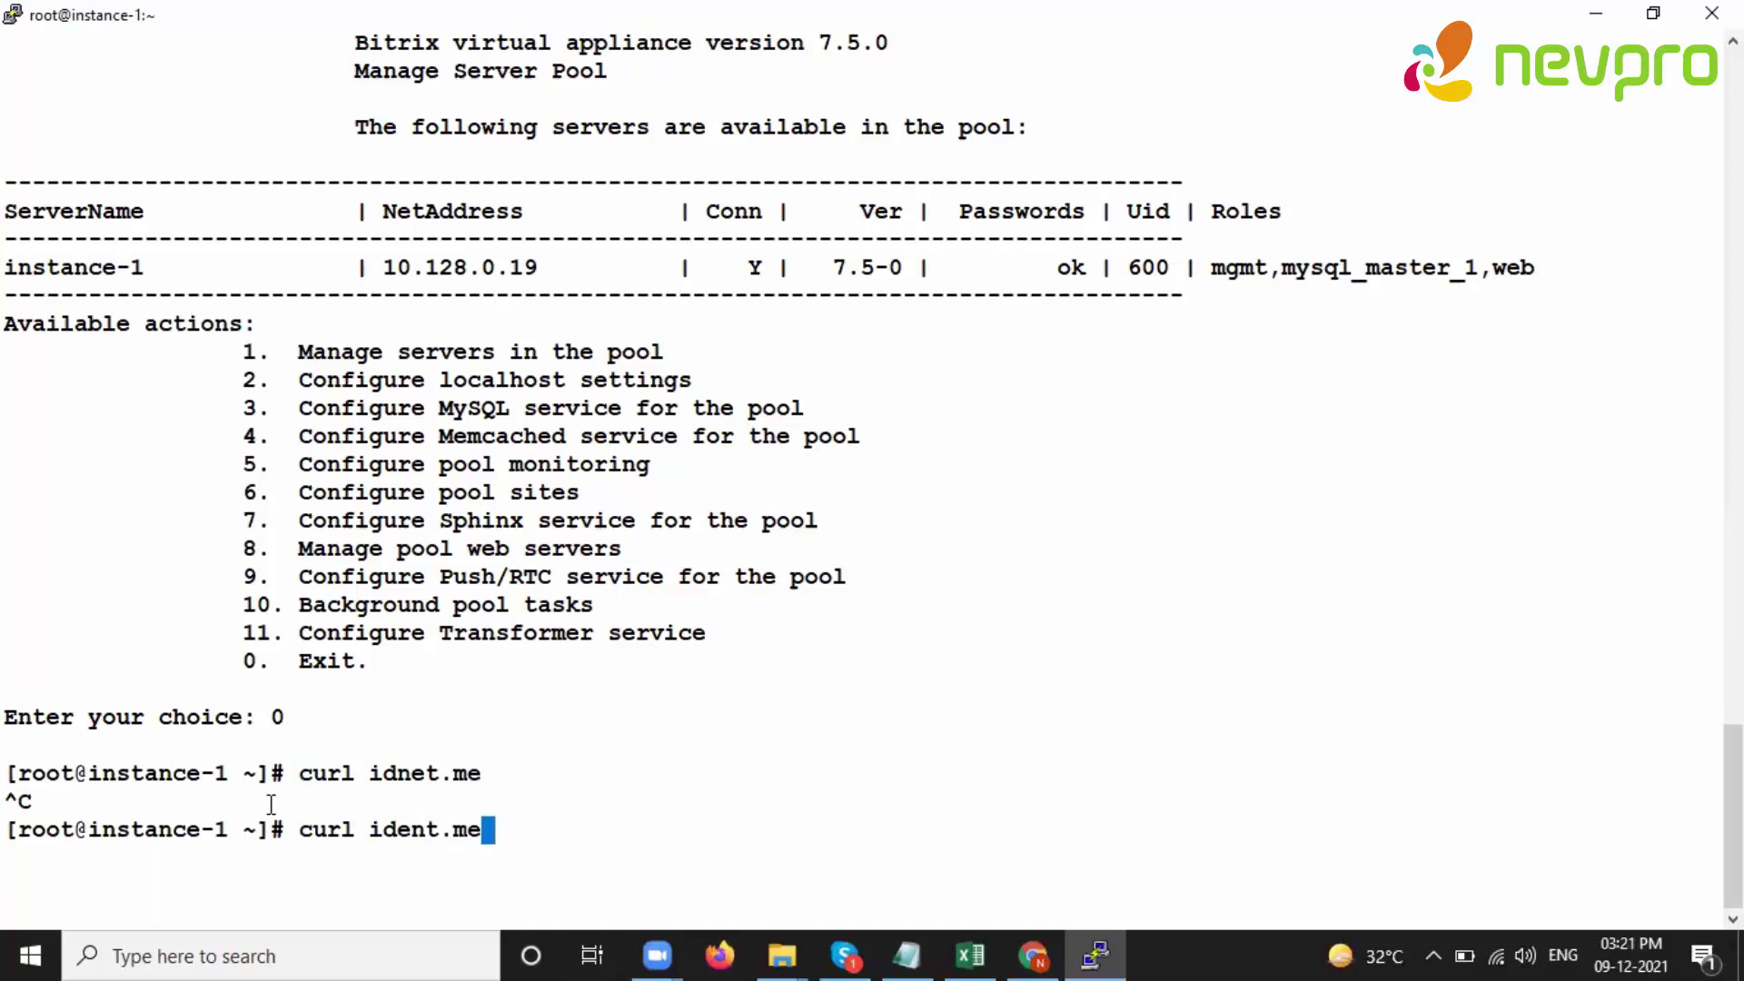
pyautogui.press('Return')
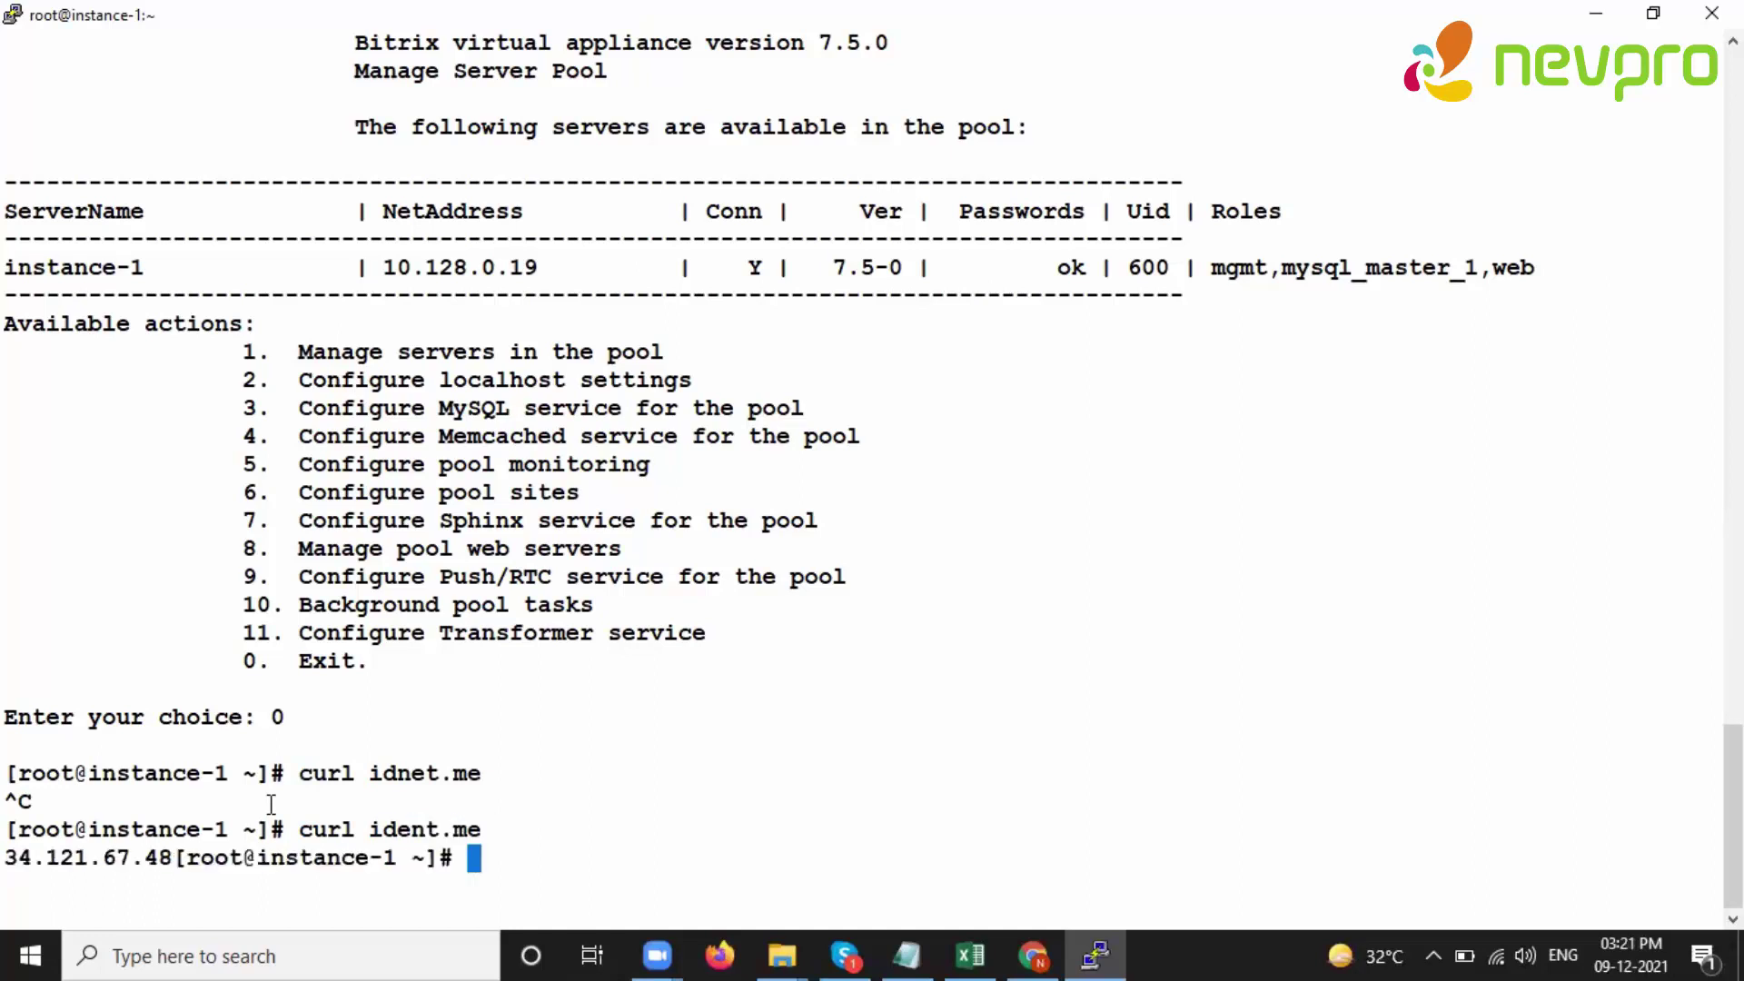
pyautogui.moveTo(9, 858); pyautogui.dragTo(168, 855)
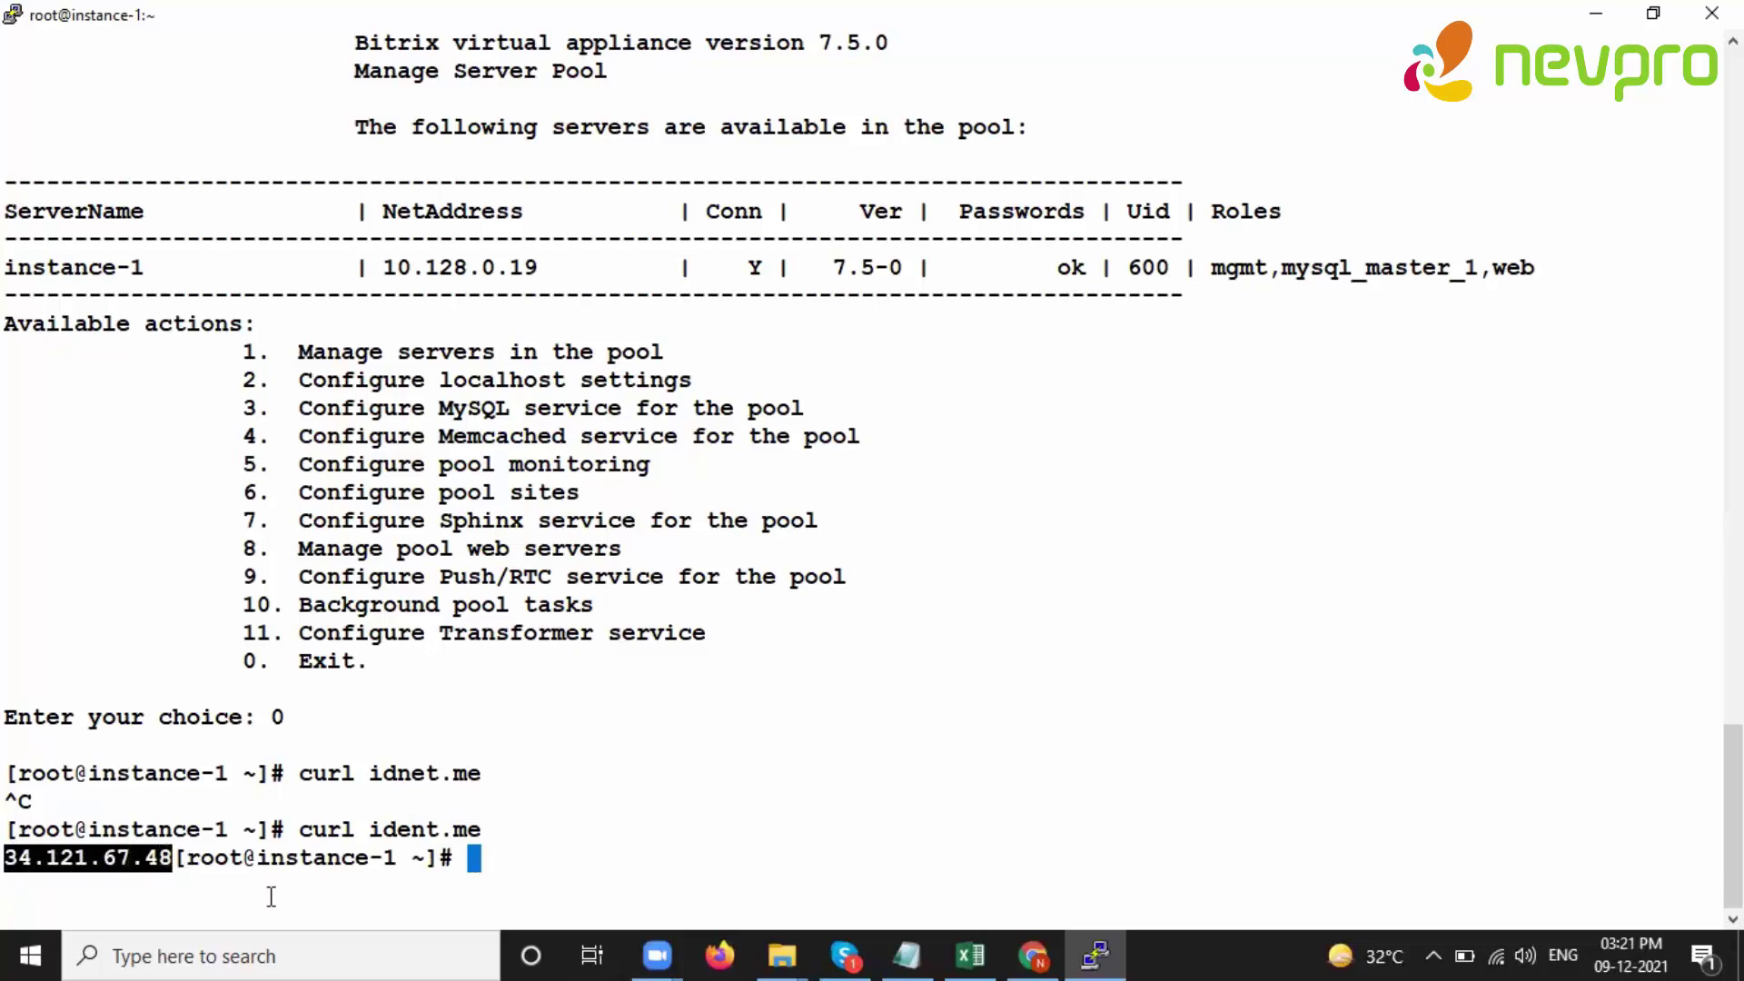
# - Load 34.121.67.48 in a new Chrome tab, reloading after the initial error page
pyautogui.click(1048, 940)
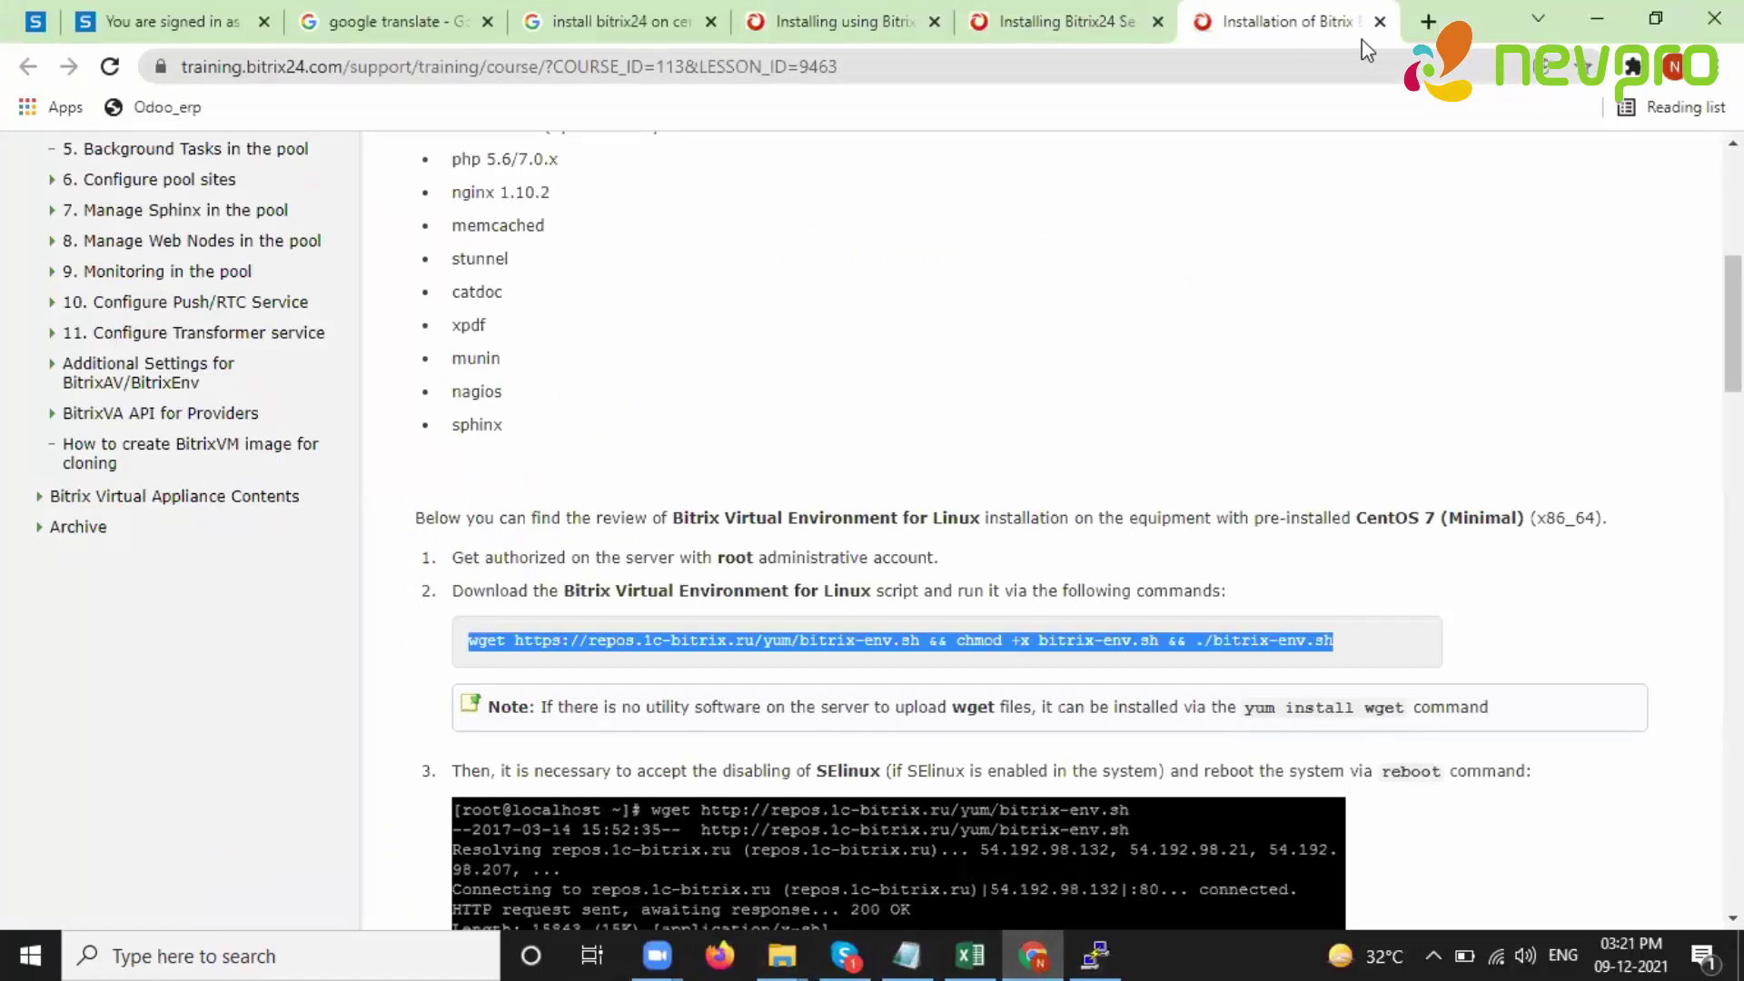
pyautogui.hotkey('ctrl', 't')
pyautogui.hotkey('ctrl', 'v')
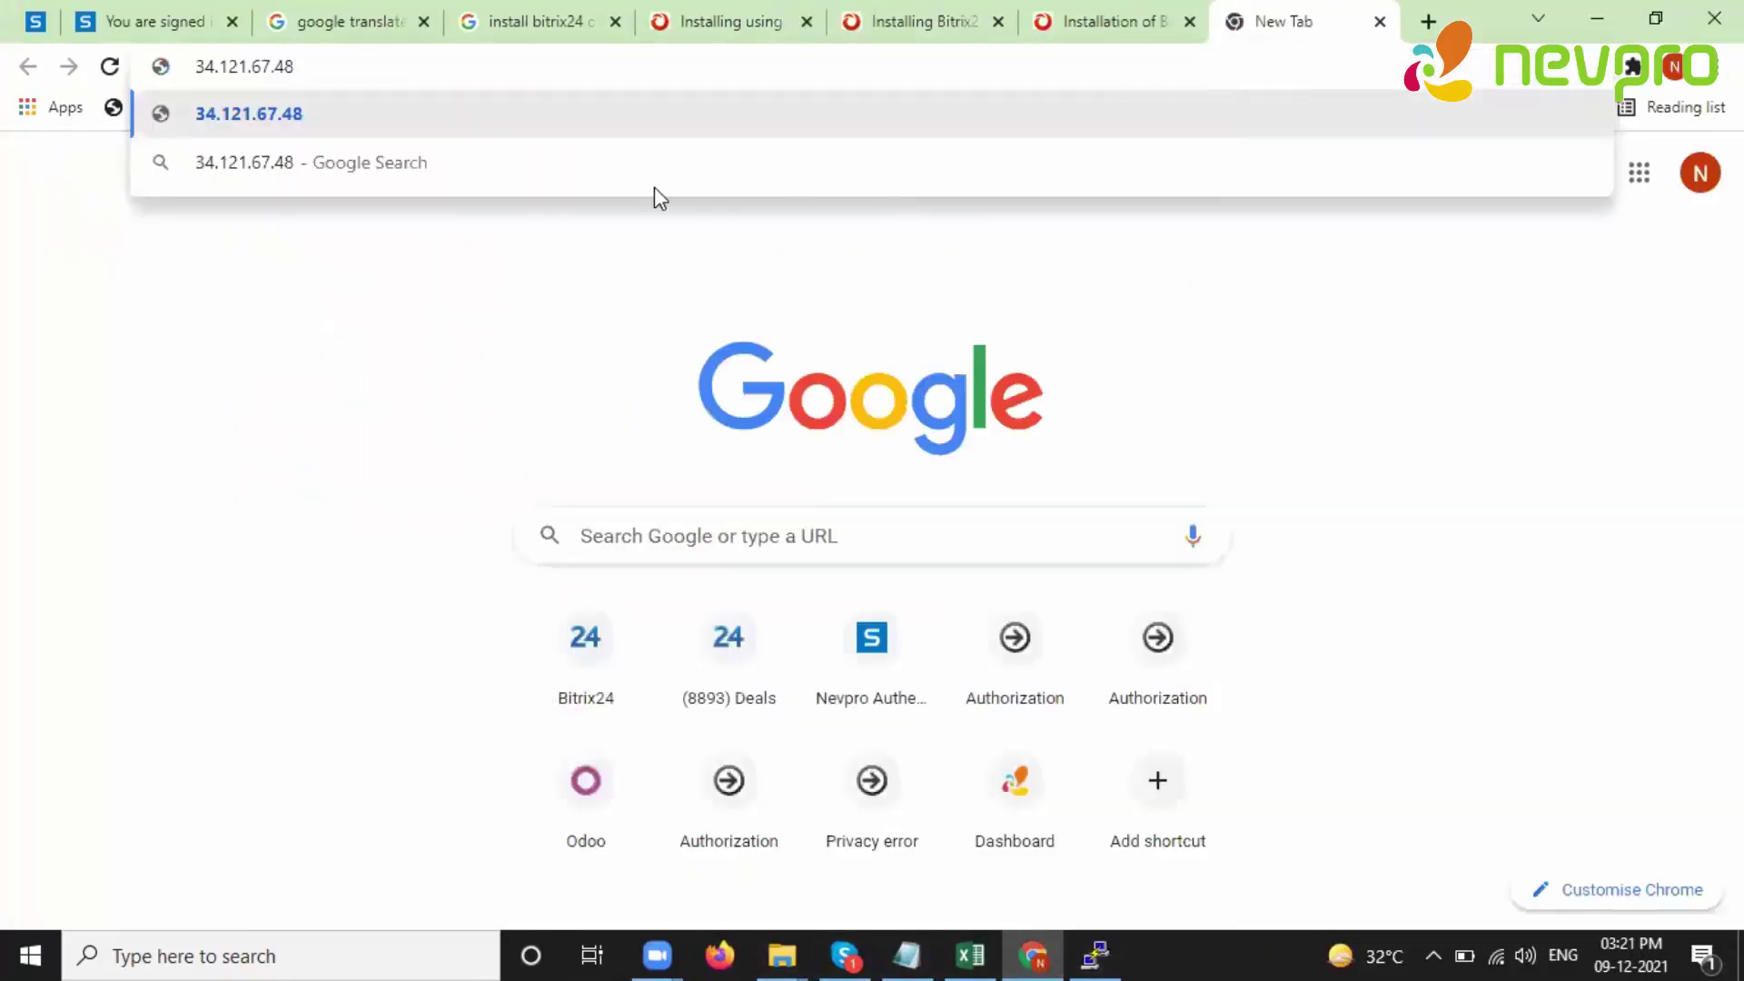
pyautogui.press('Return')
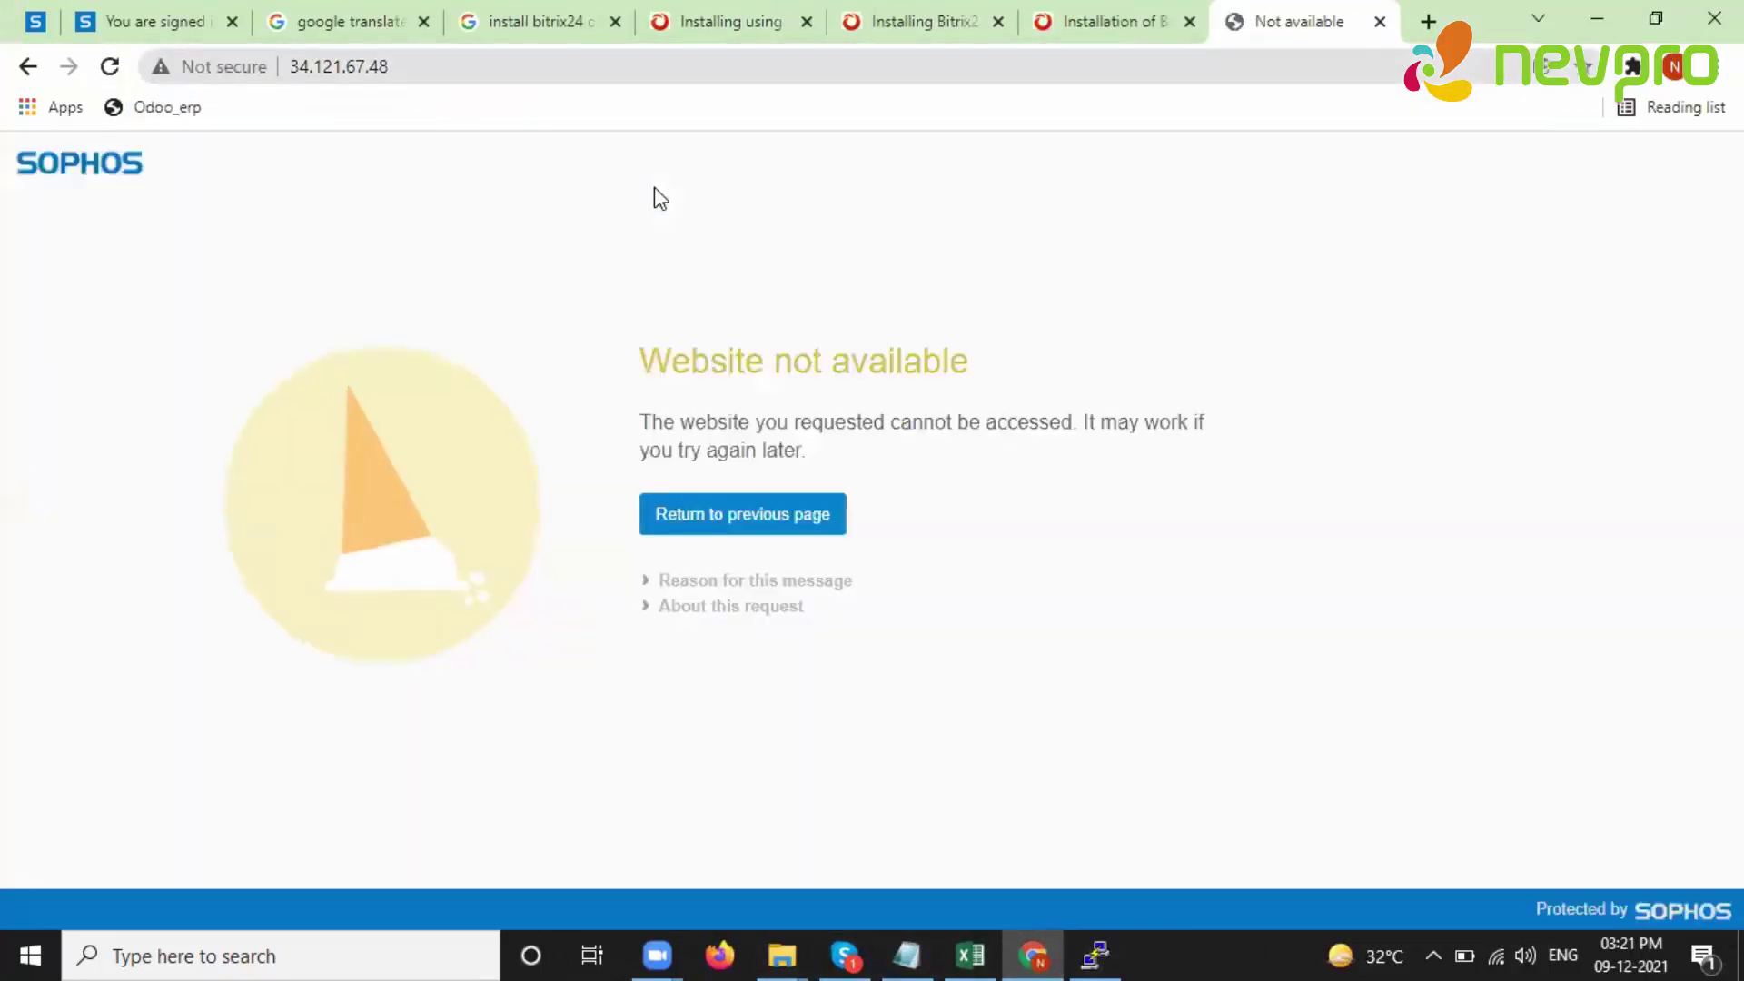
pyautogui.click(386, 66)
pyautogui.click(289, 67)
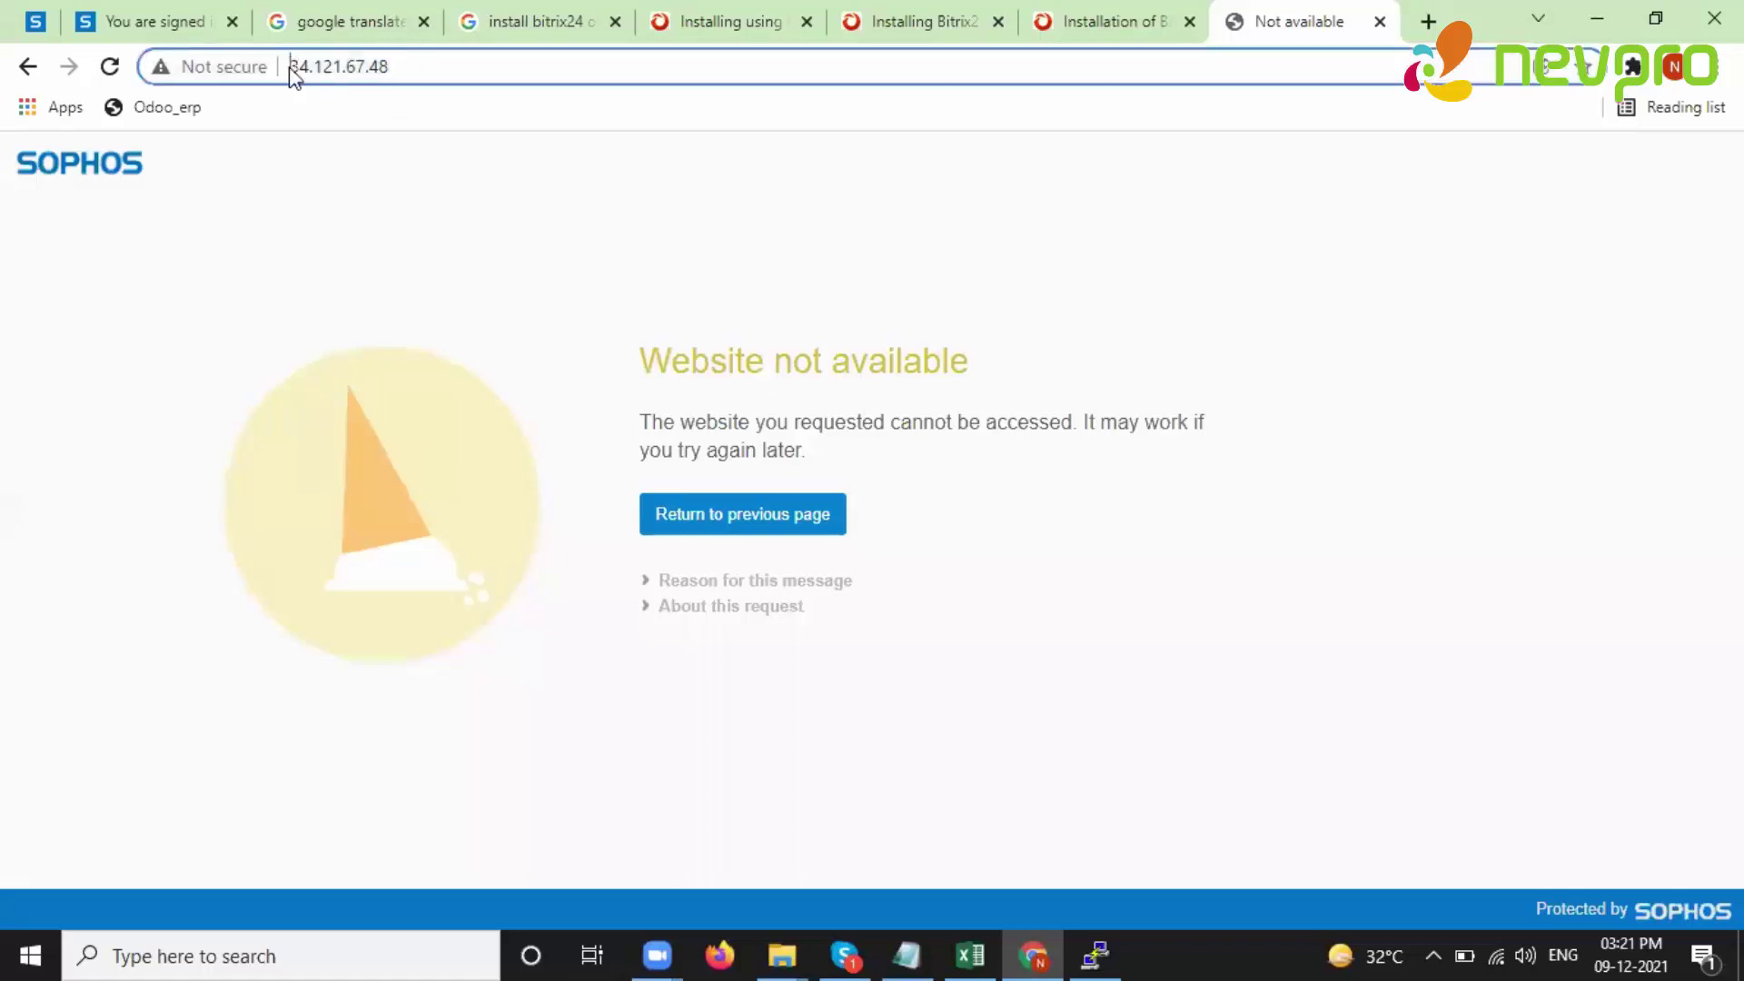
pyautogui.press('Return')
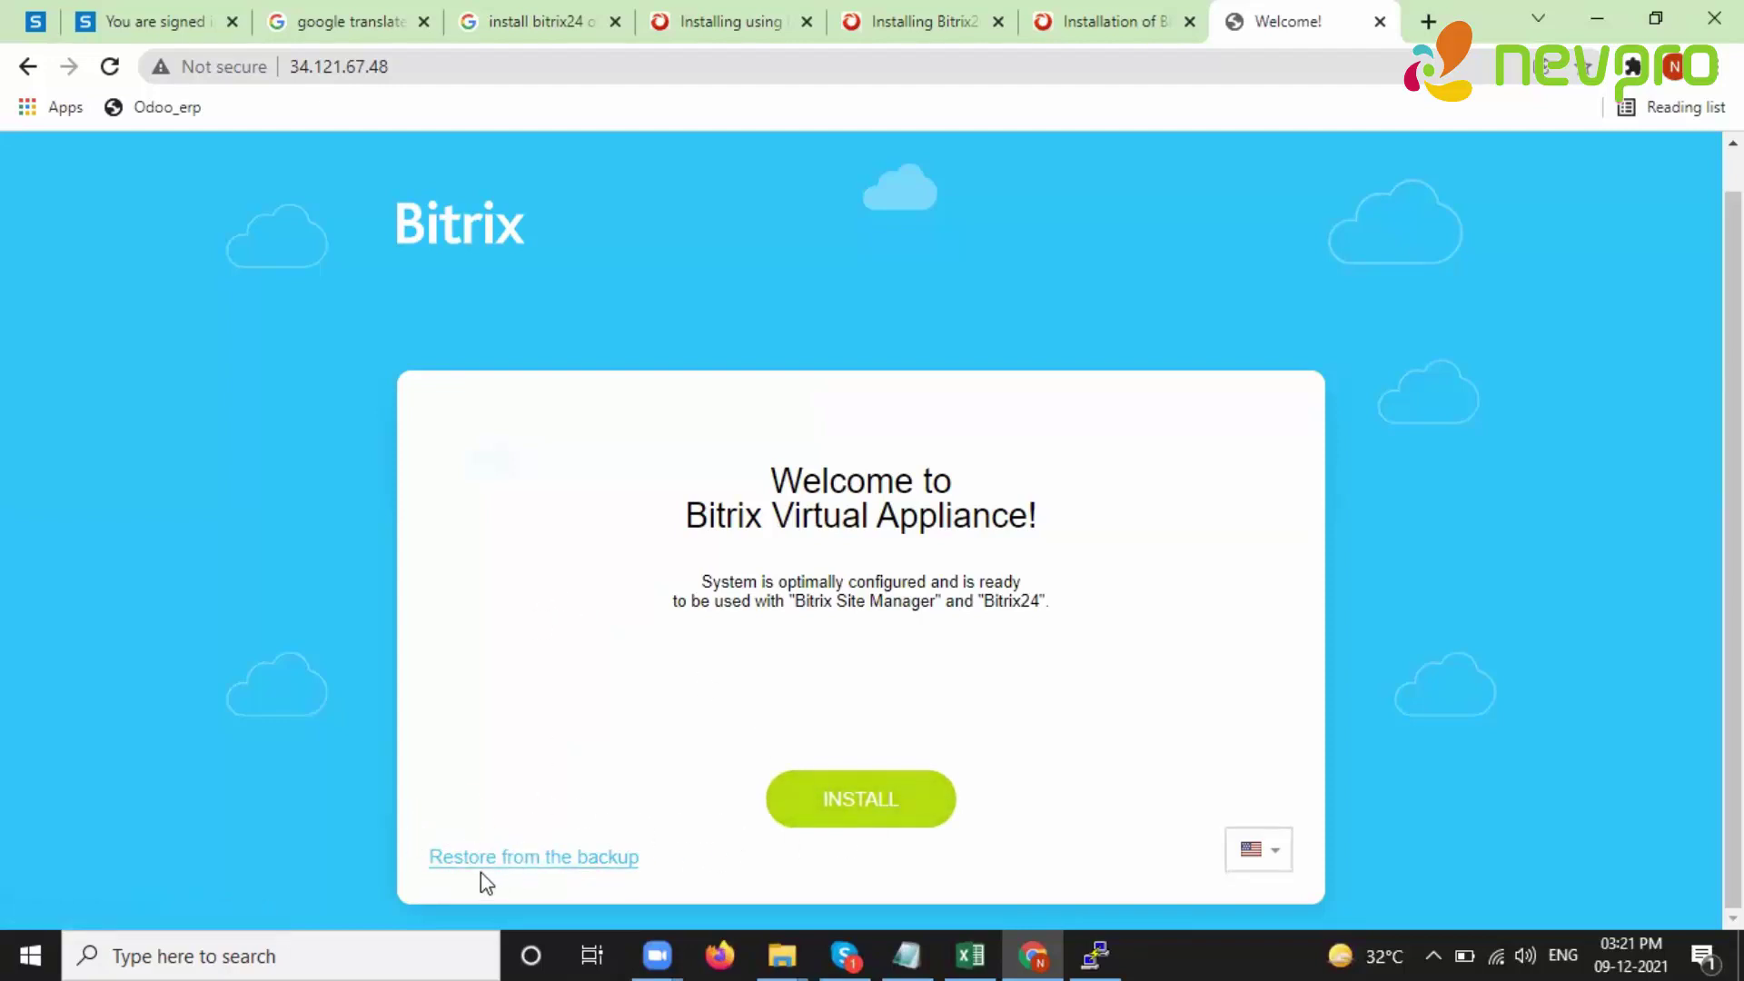
# - Start the installation and download the Bitrix24 Business package as the Demo version
pyautogui.click(887, 820)
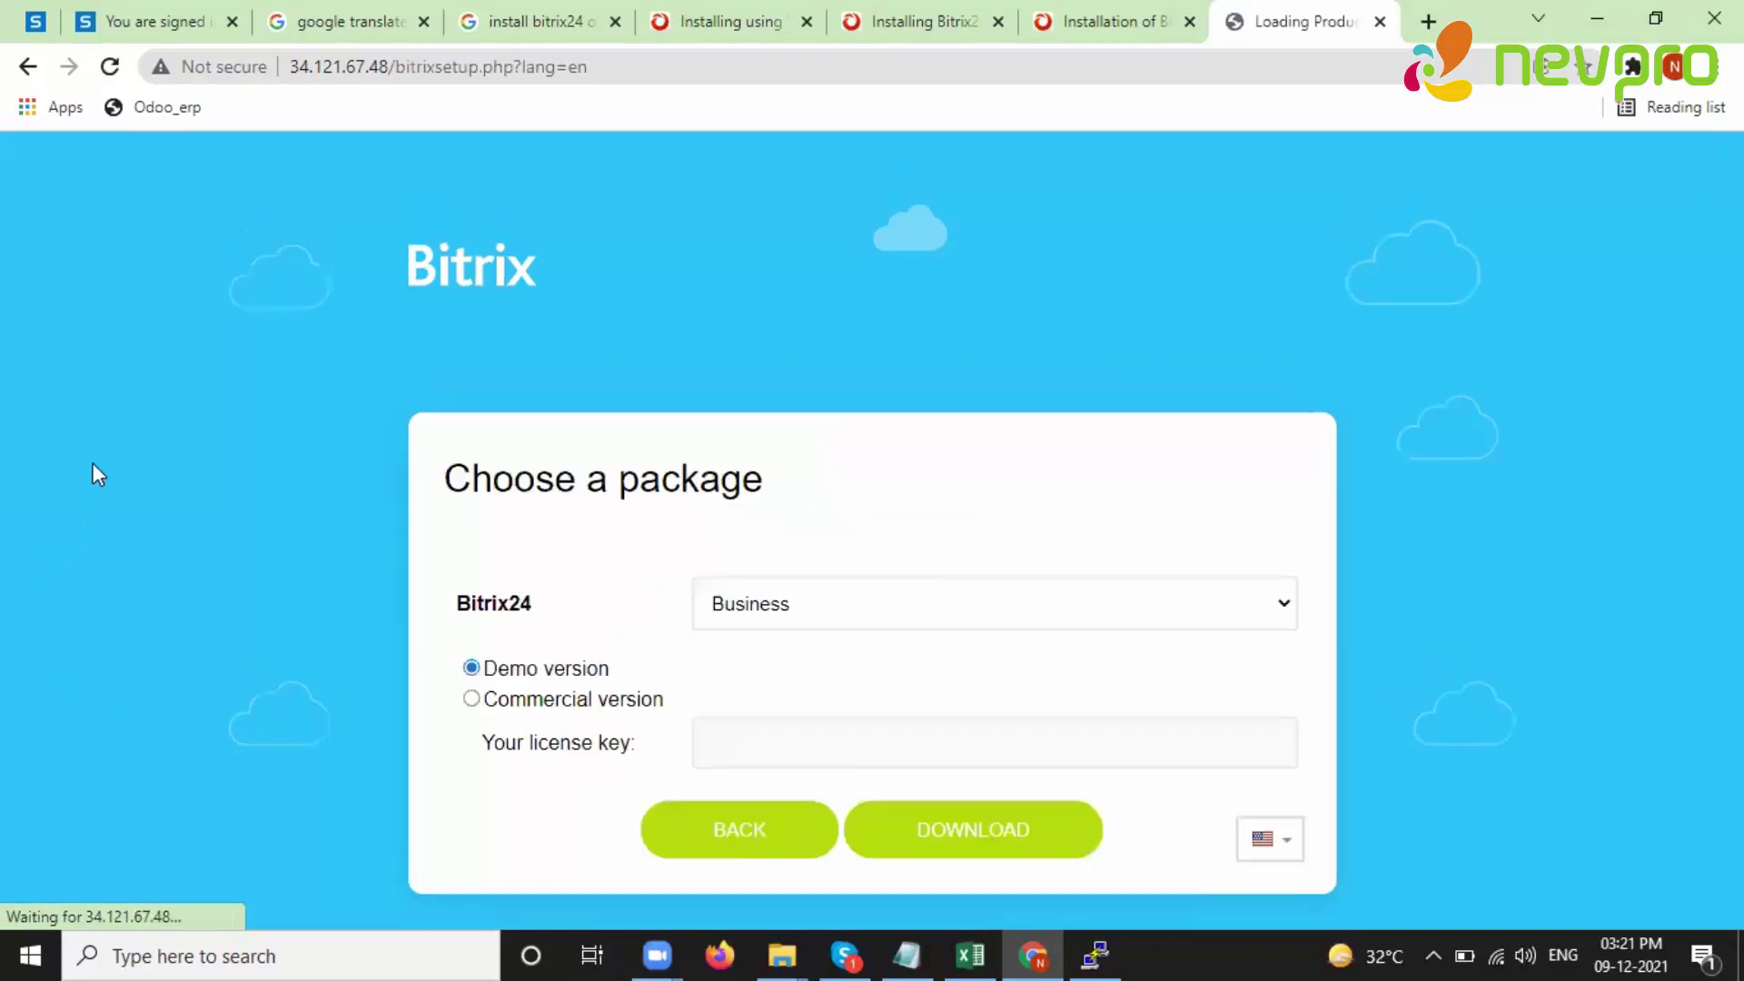
pyautogui.click(879, 595)
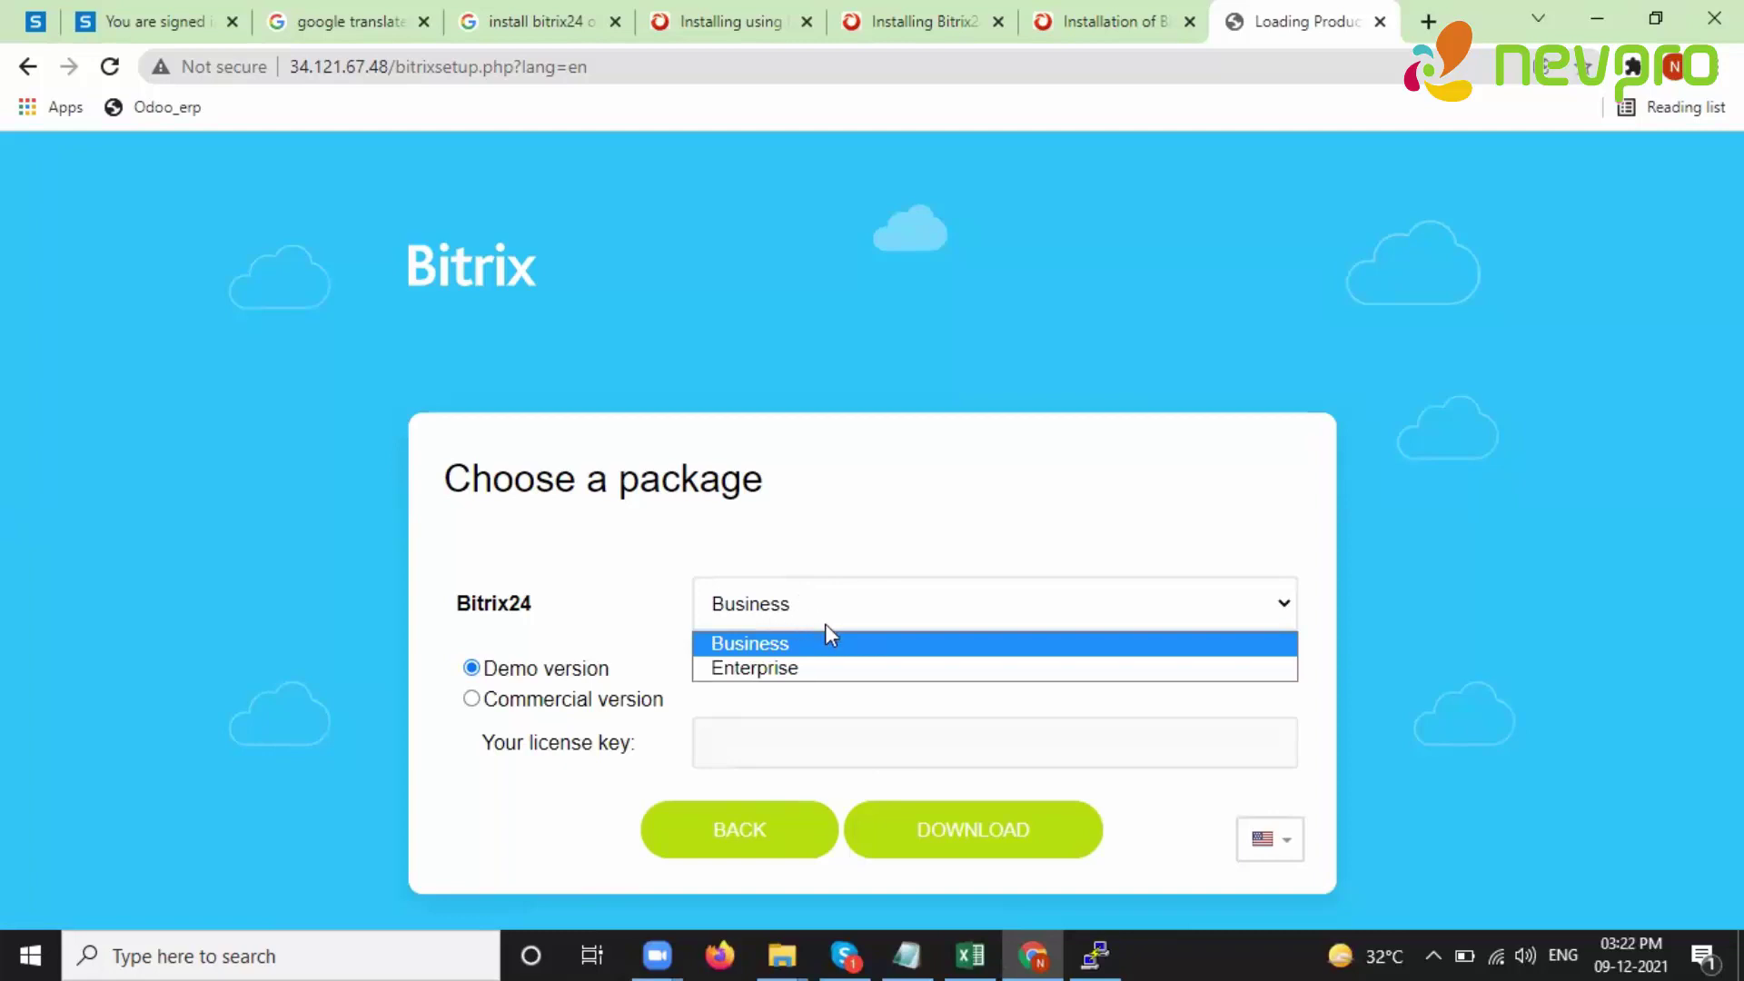
pyautogui.click(471, 698)
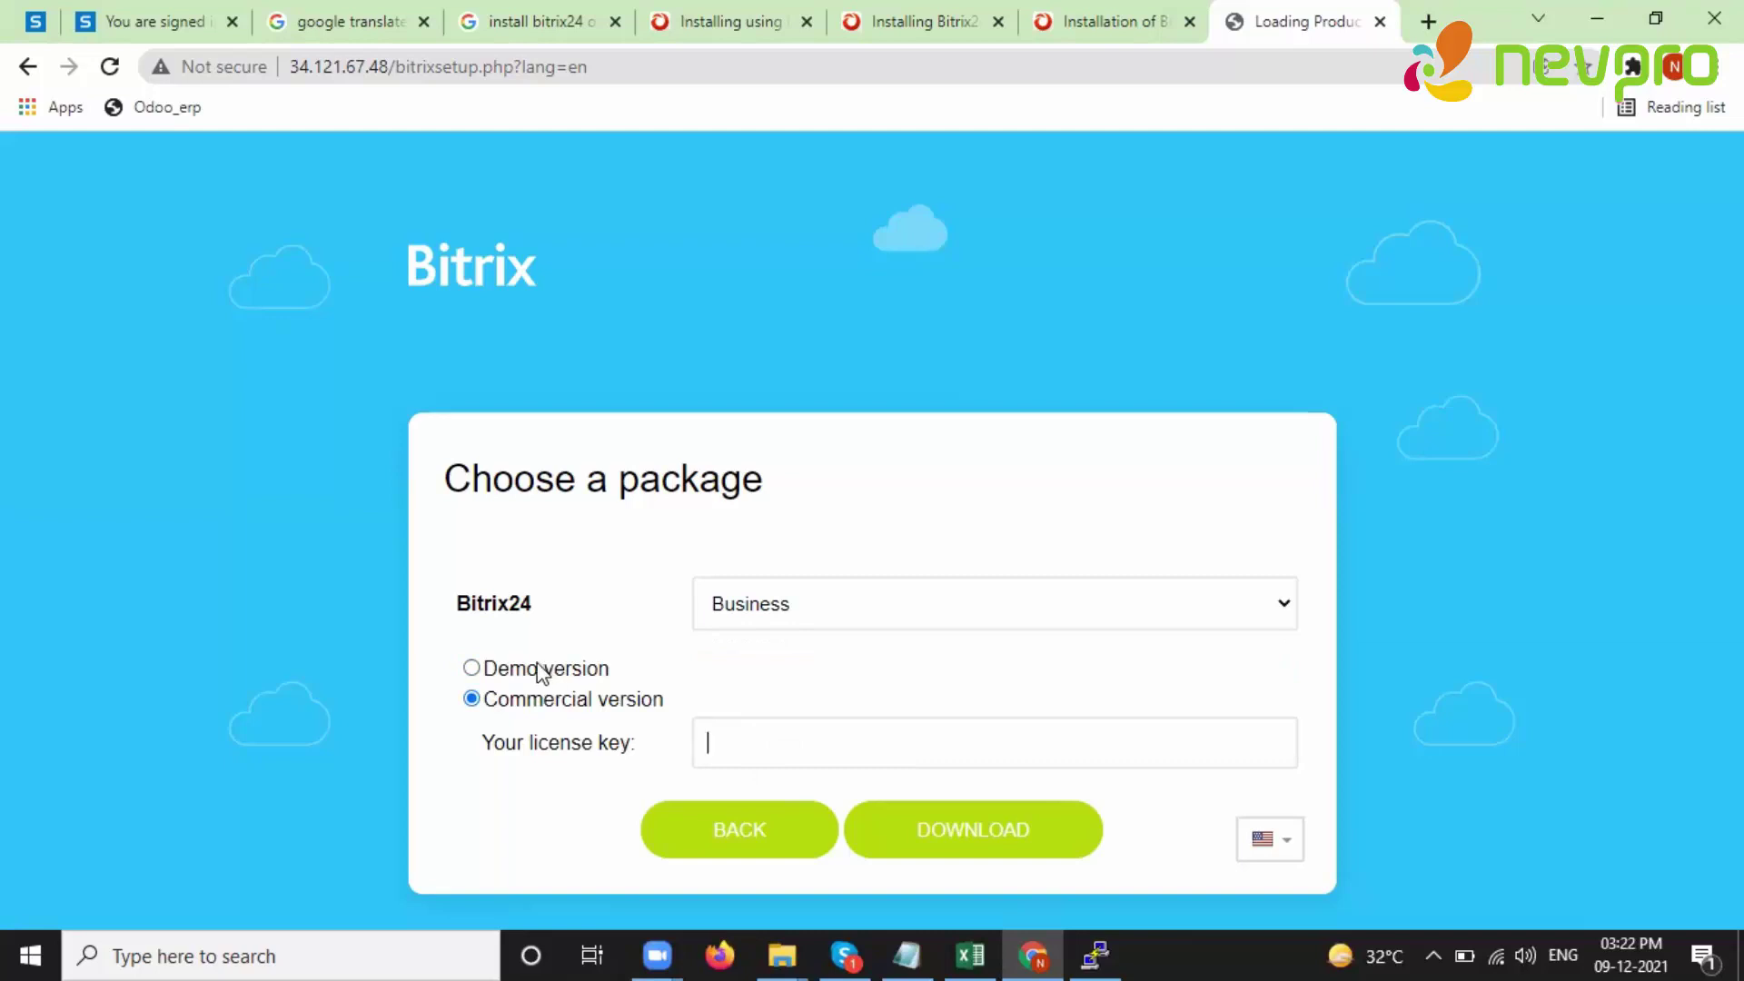
pyautogui.click(473, 669)
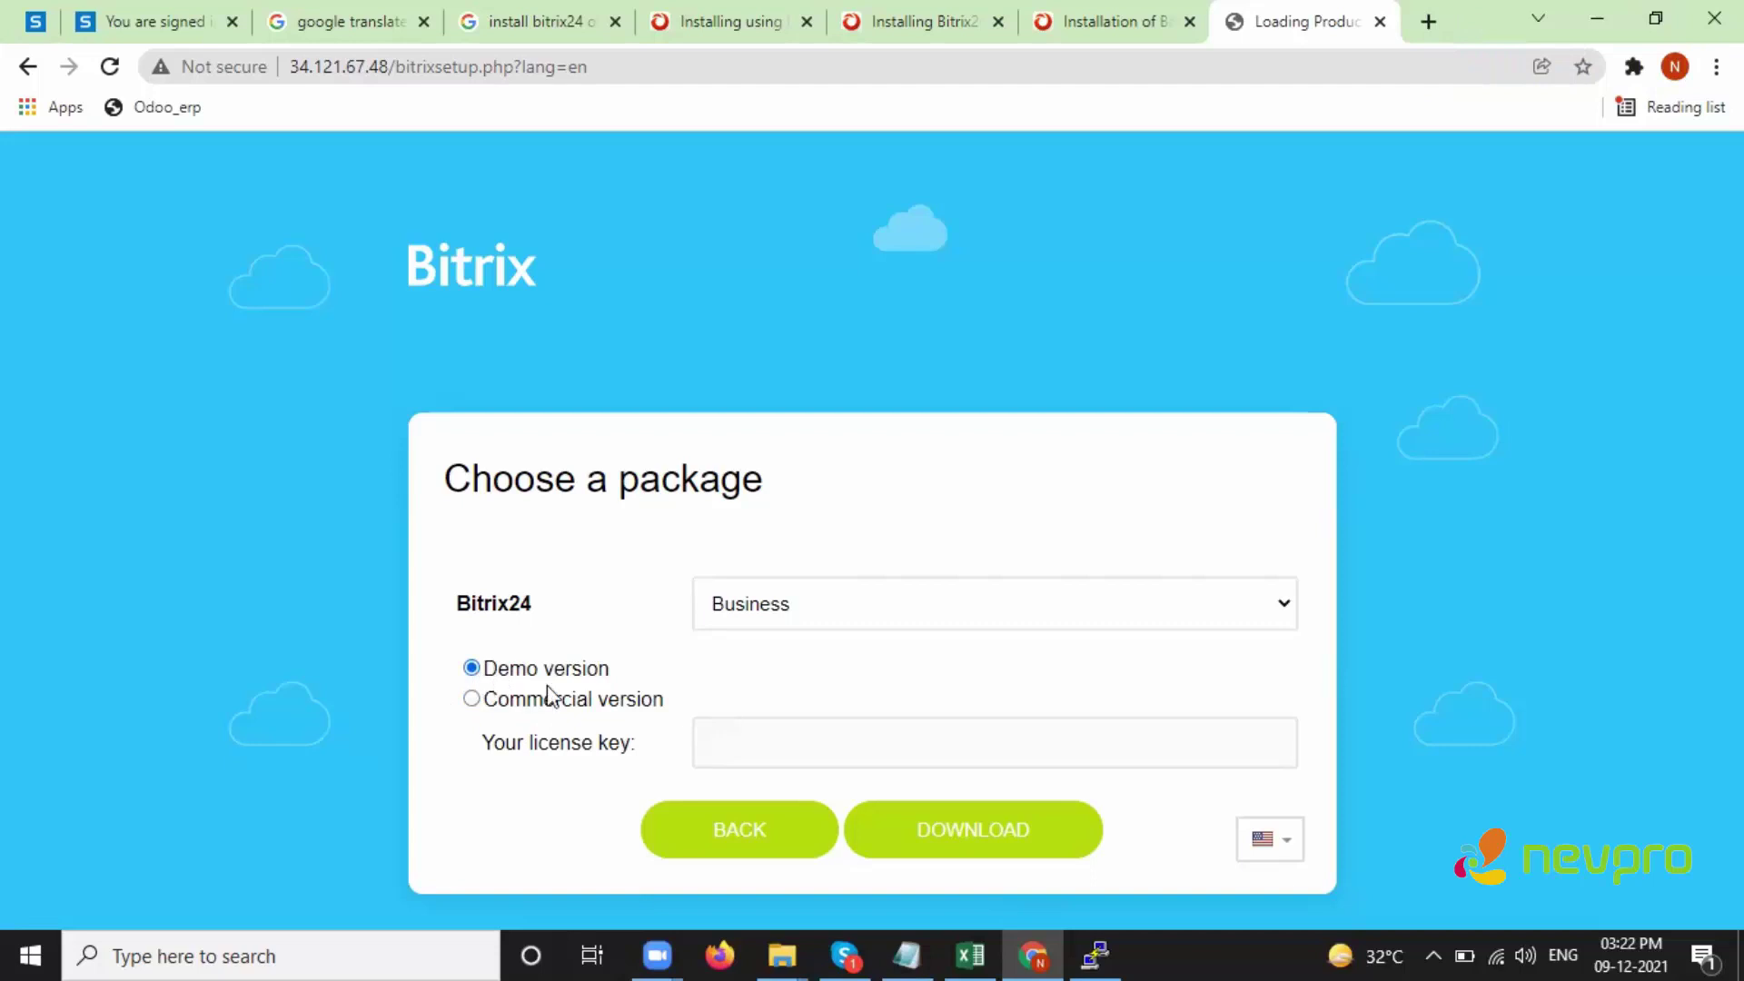
pyautogui.click(999, 837)
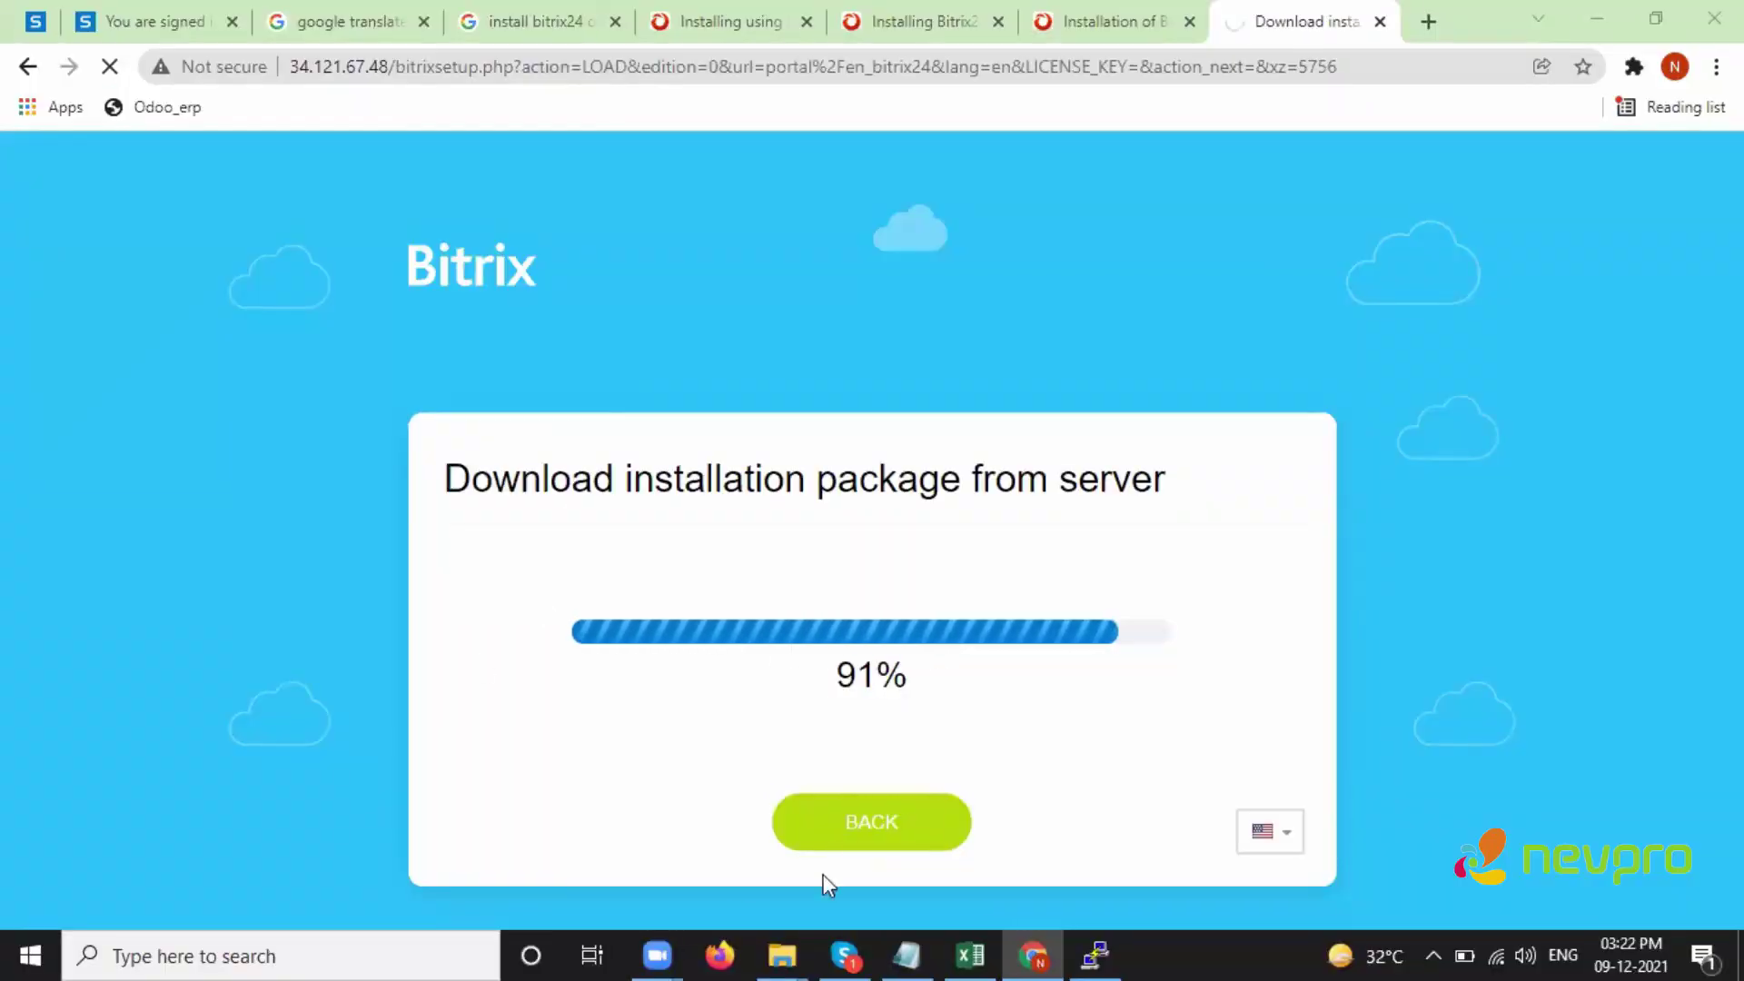
pyautogui.moveTo(630, 479); pyautogui.dragTo(1181, 478)
pyautogui.click(1206, 478)
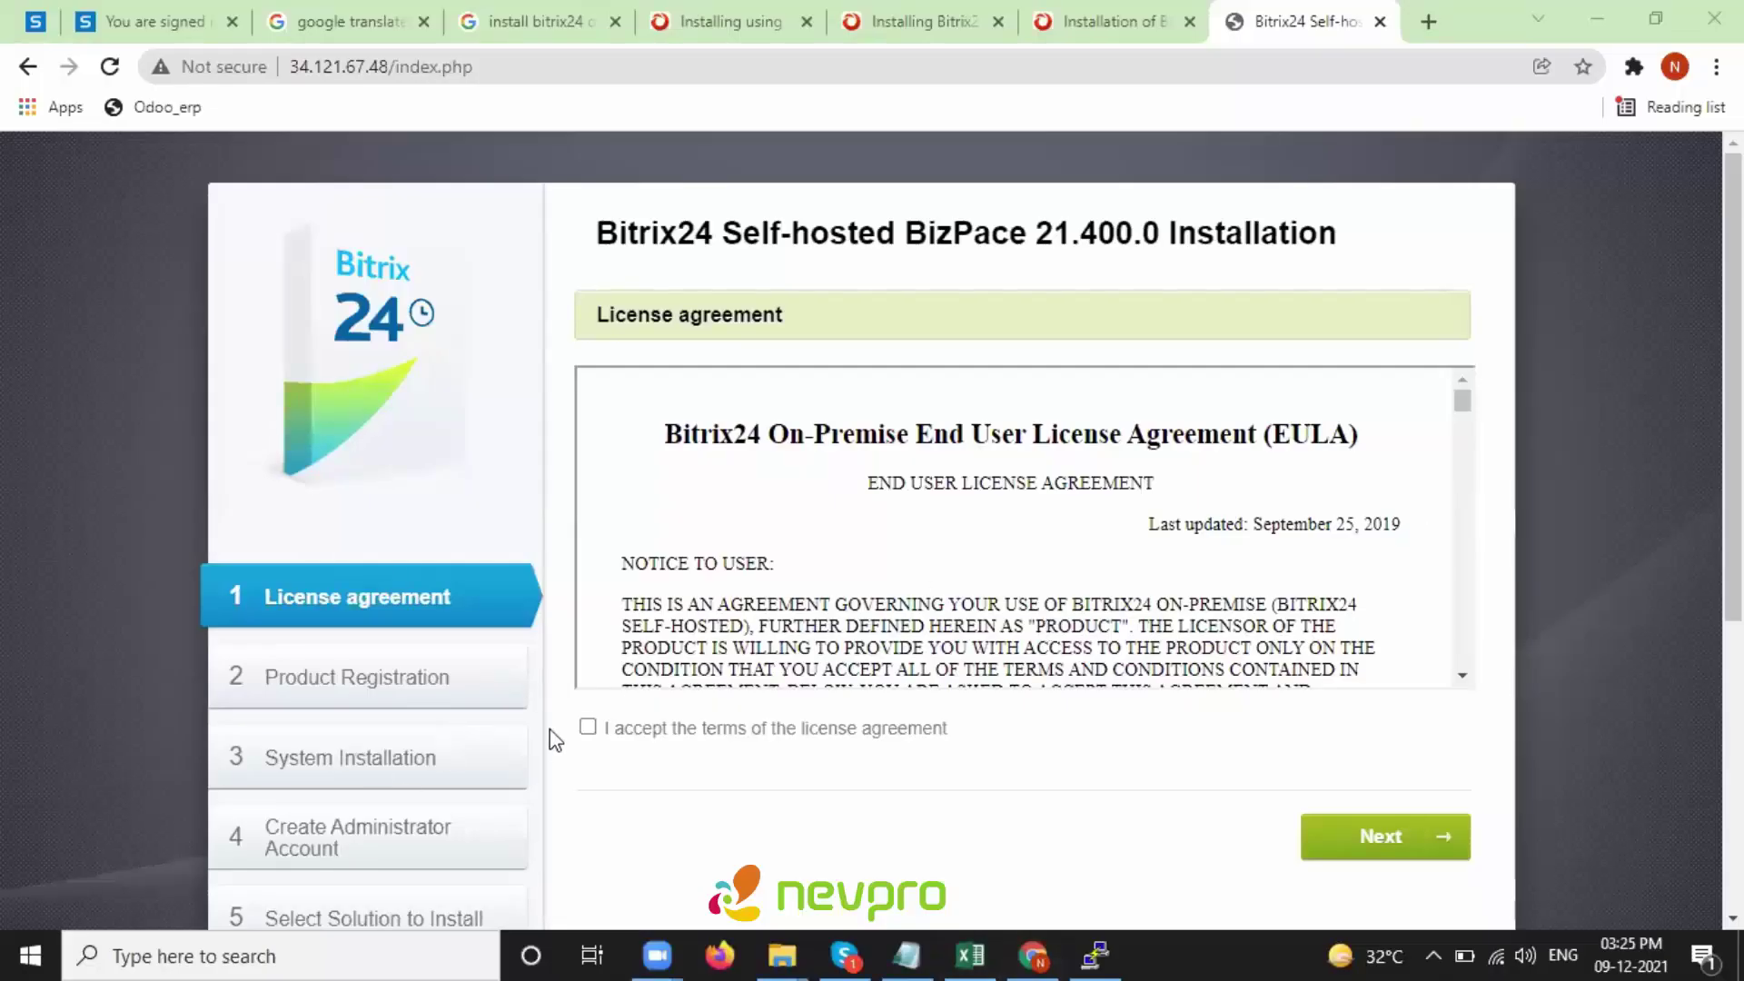
# - Accept the license agreement terms and continue to product registration
pyautogui.tripleClick(603, 729)
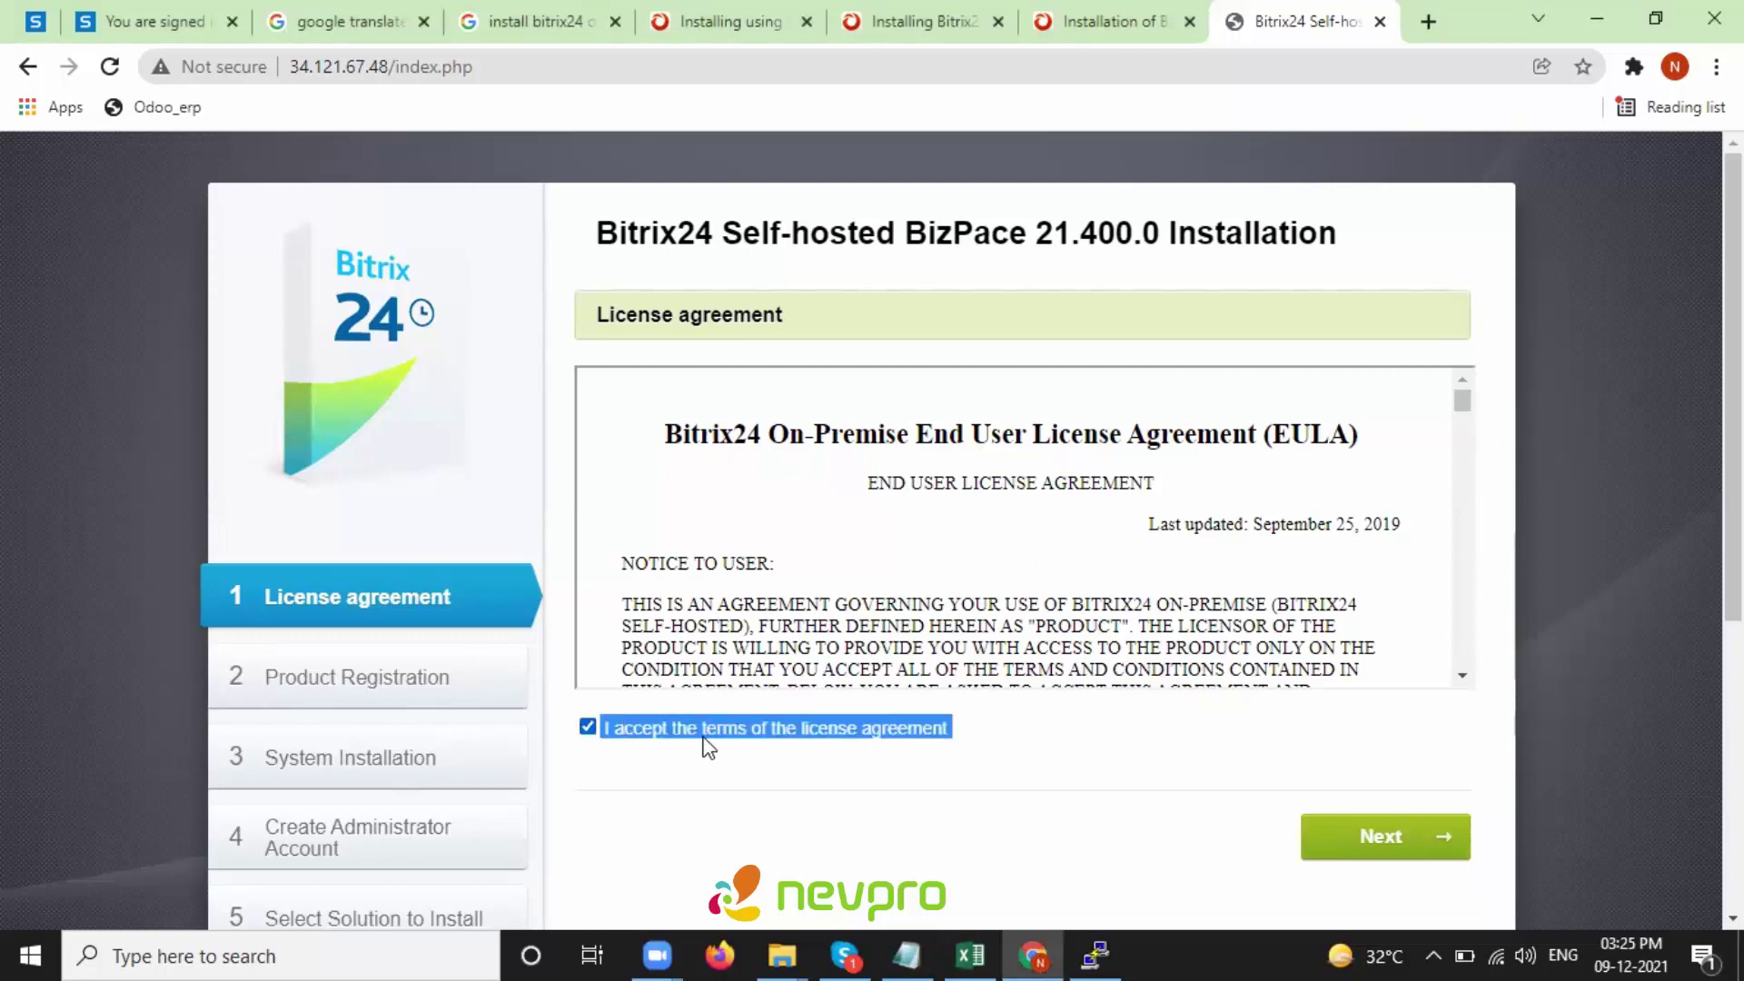
pyautogui.click(1389, 837)
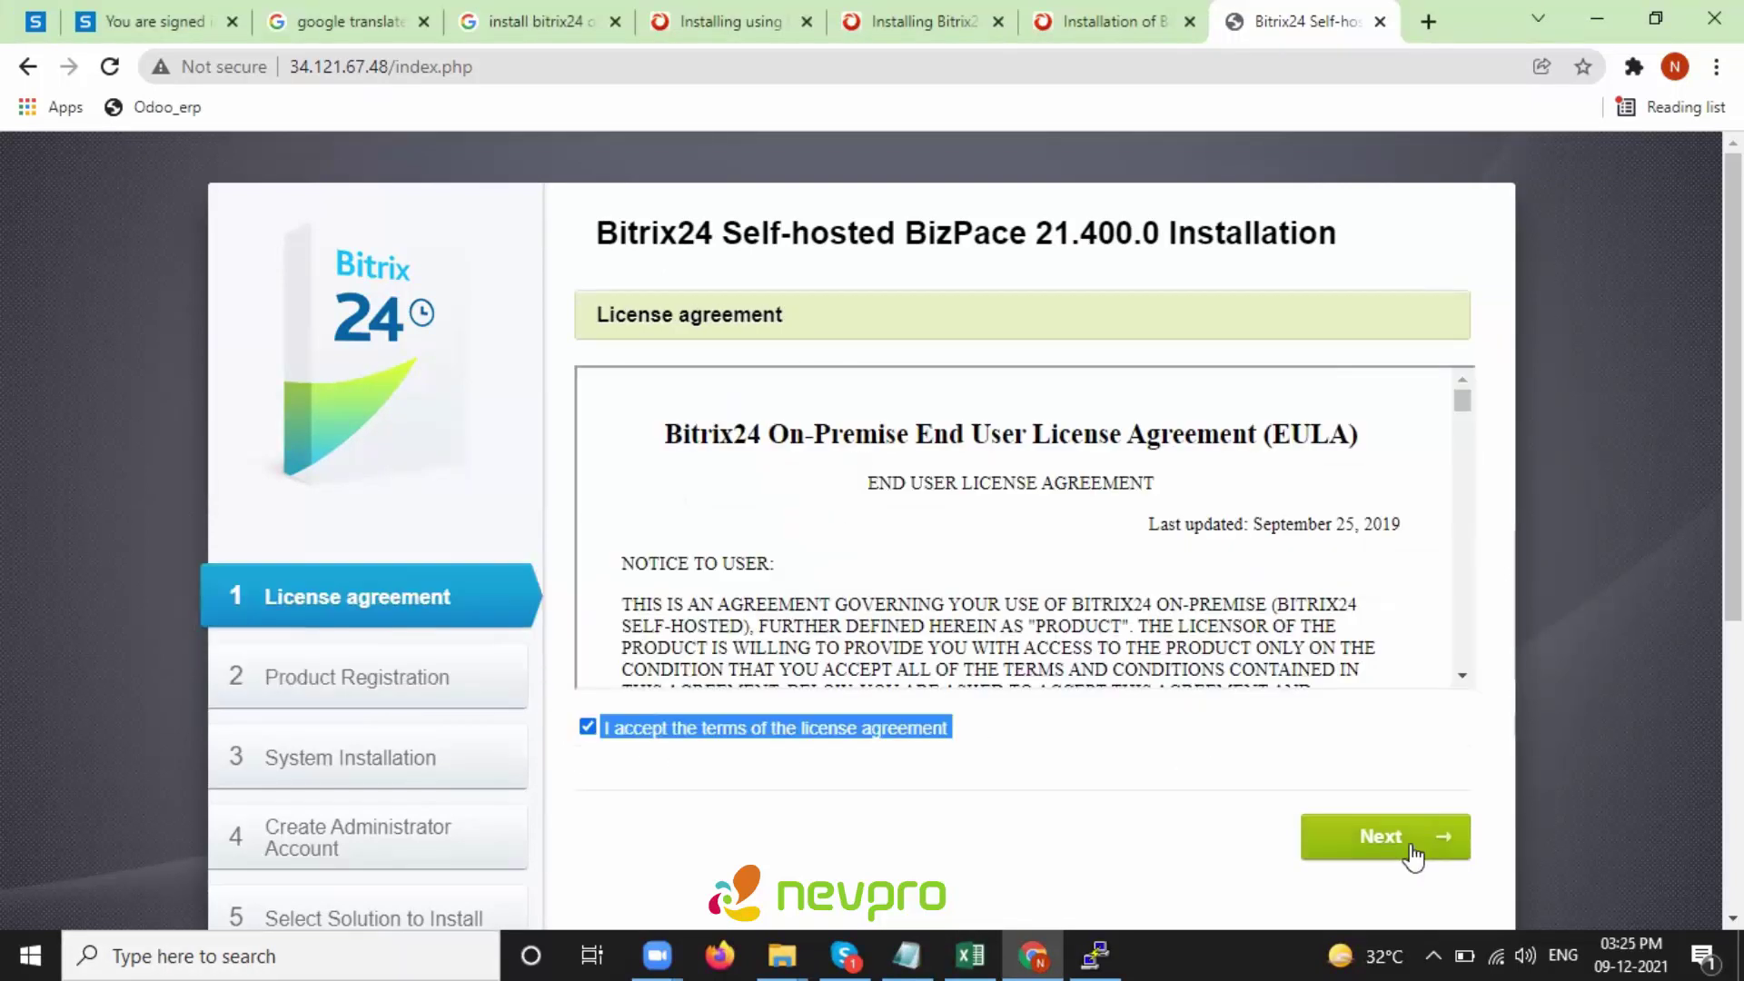
pyautogui.click(1409, 848)
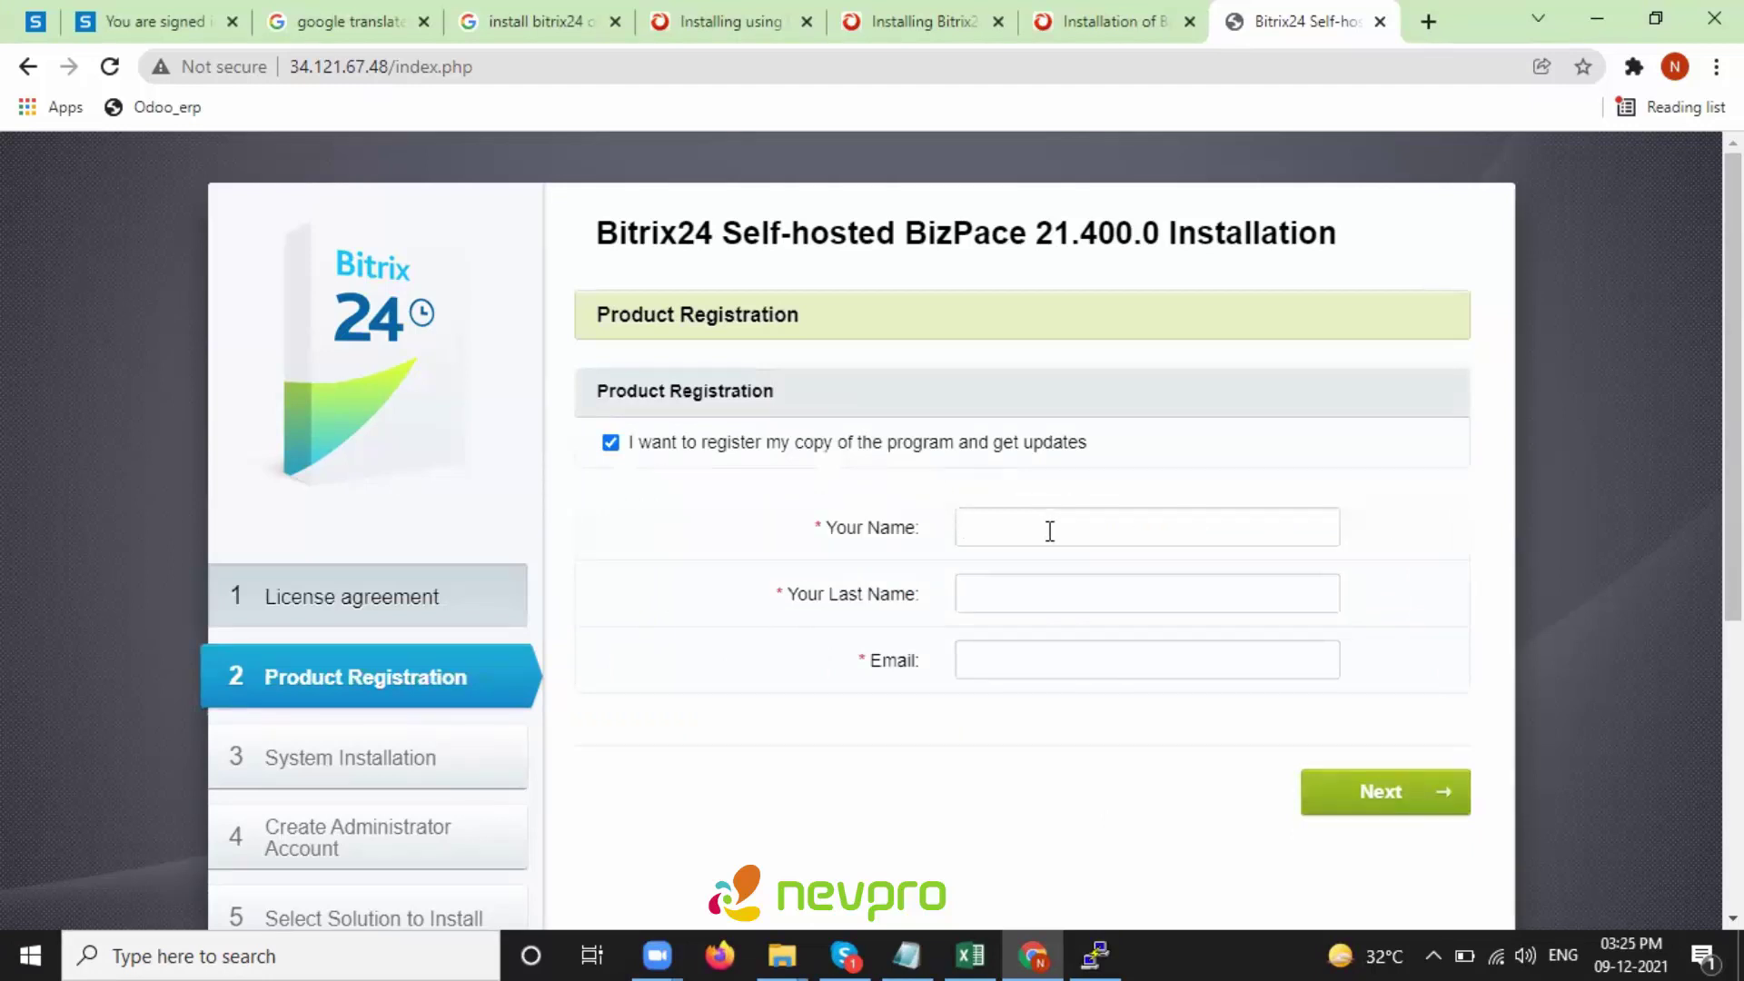
# - Fill in the registration name and e-mail, then submit to run system installation
pyautogui.write('admin')
pyautogui.press('Tab')
pyautogui.click(1307, 790)
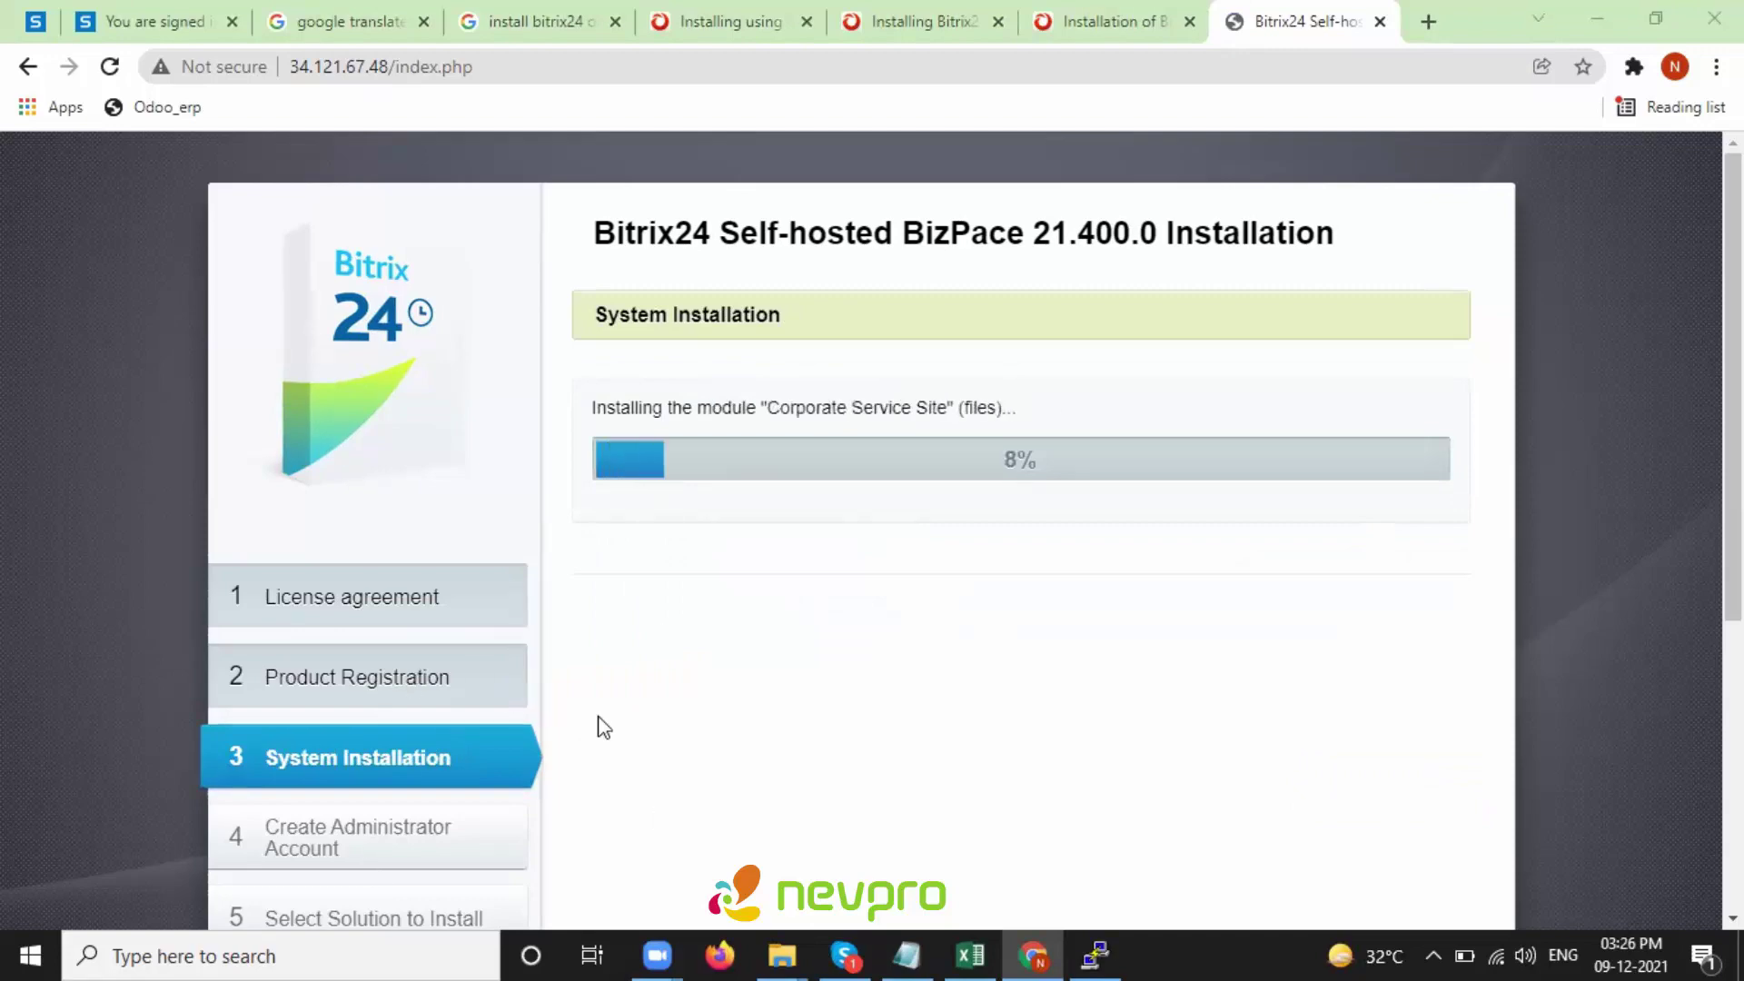
pyautogui.scroll(-1, 872, 527)
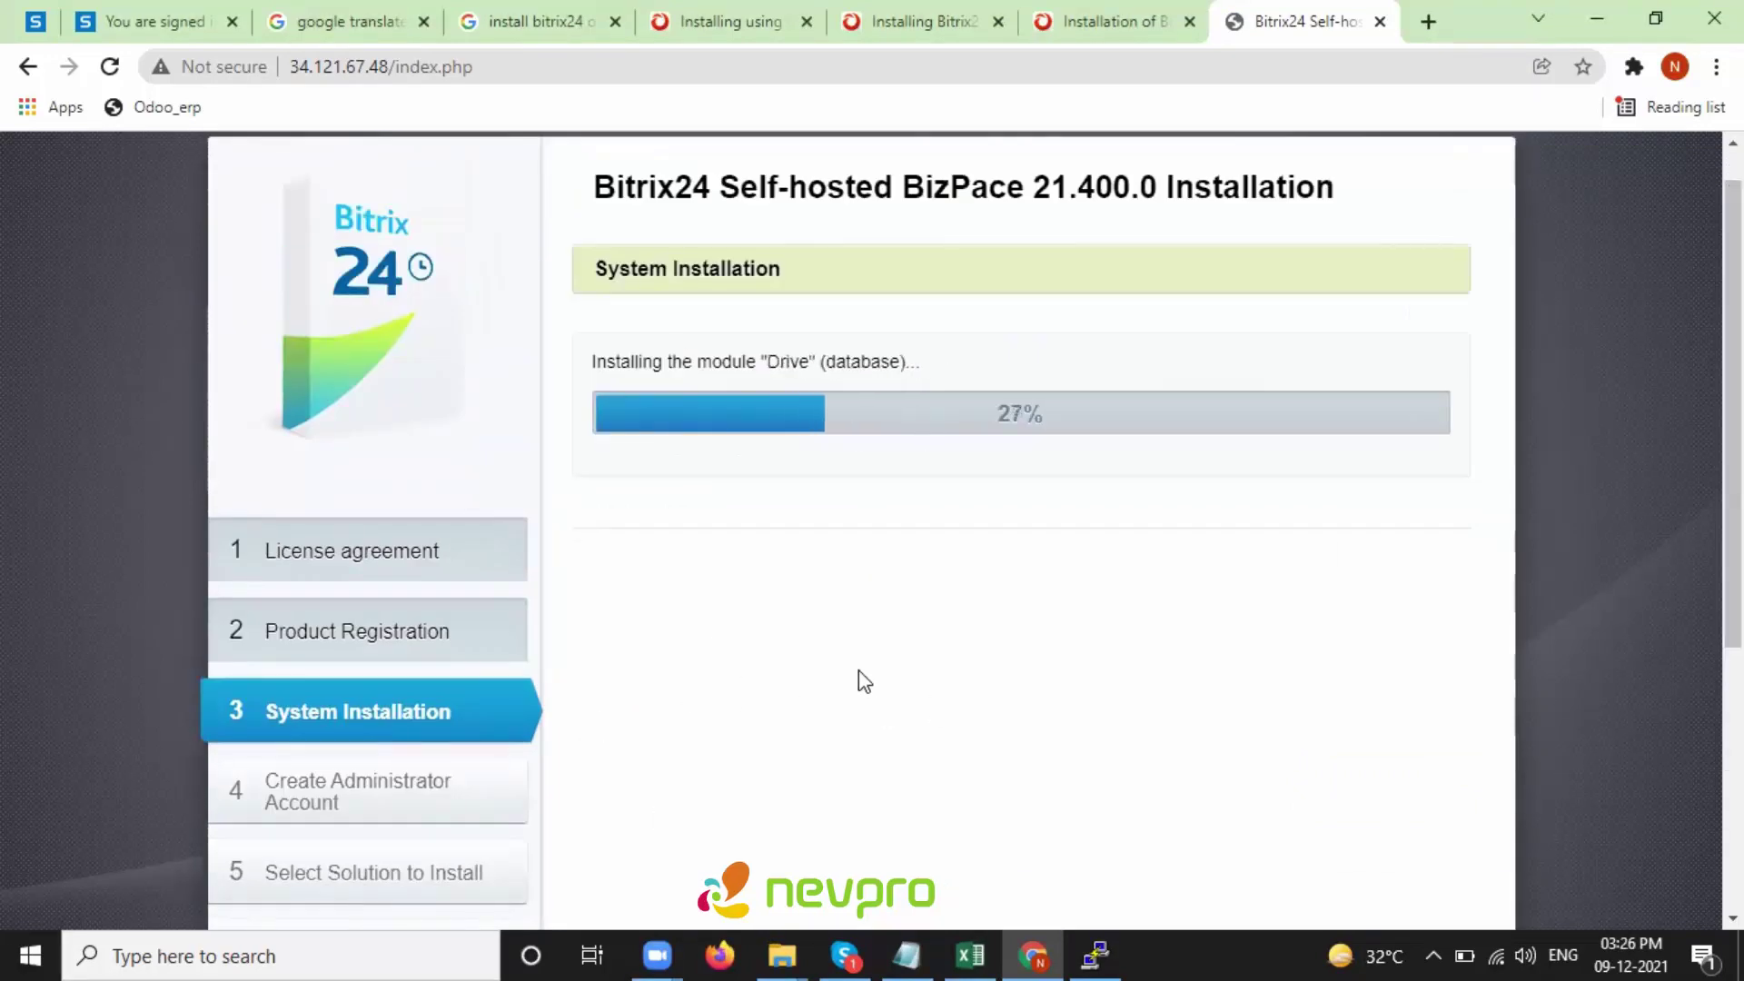
pyautogui.scroll(1, 1502, 685)
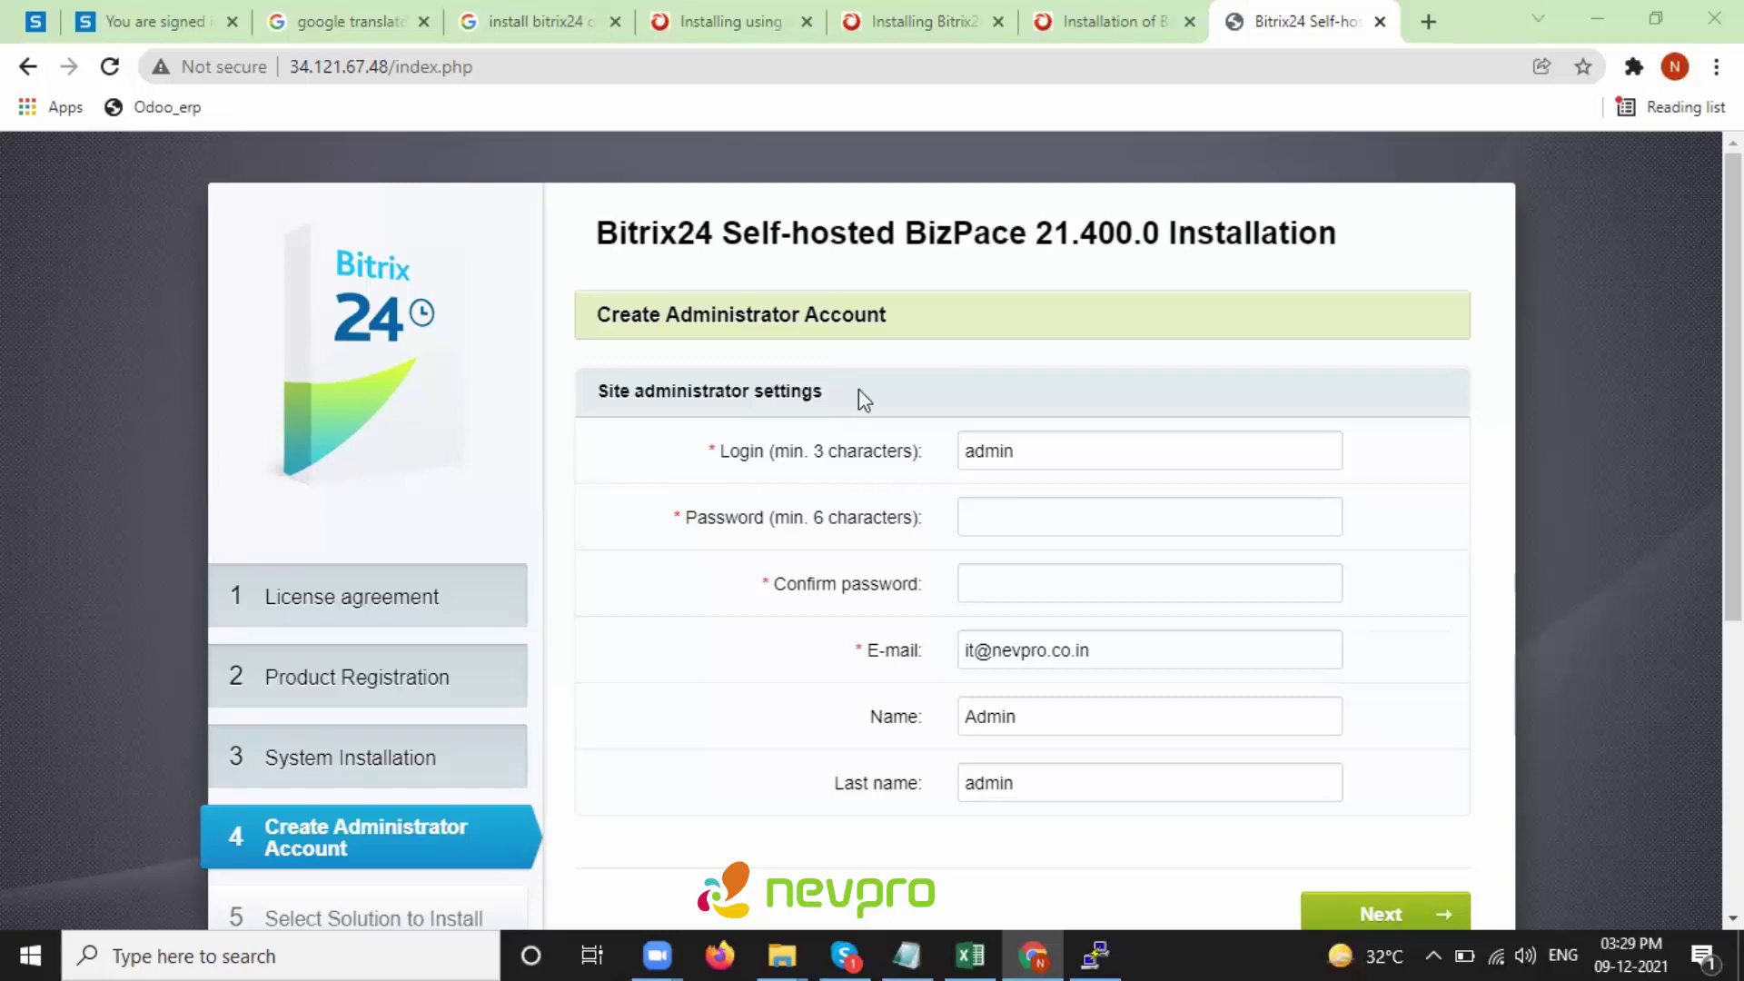
# - Enter and confirm the administrator password, then submit the administrator account form
pyautogui.click(1038, 517)
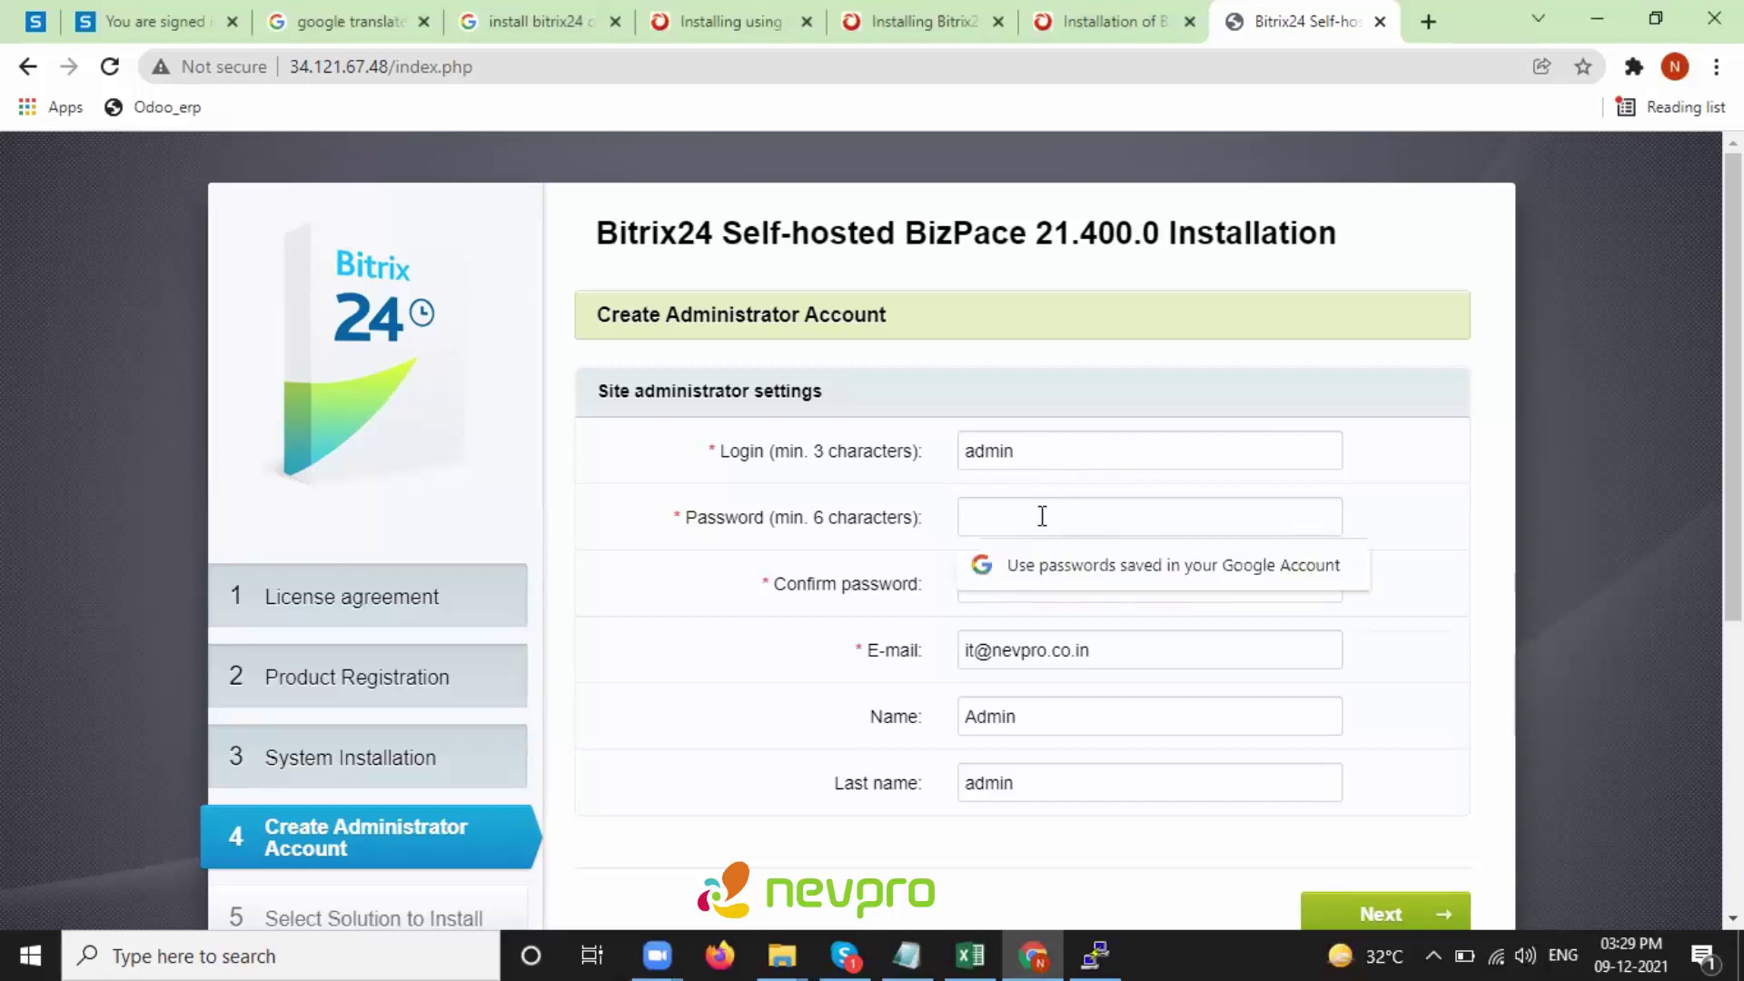
pyautogui.write('ad')
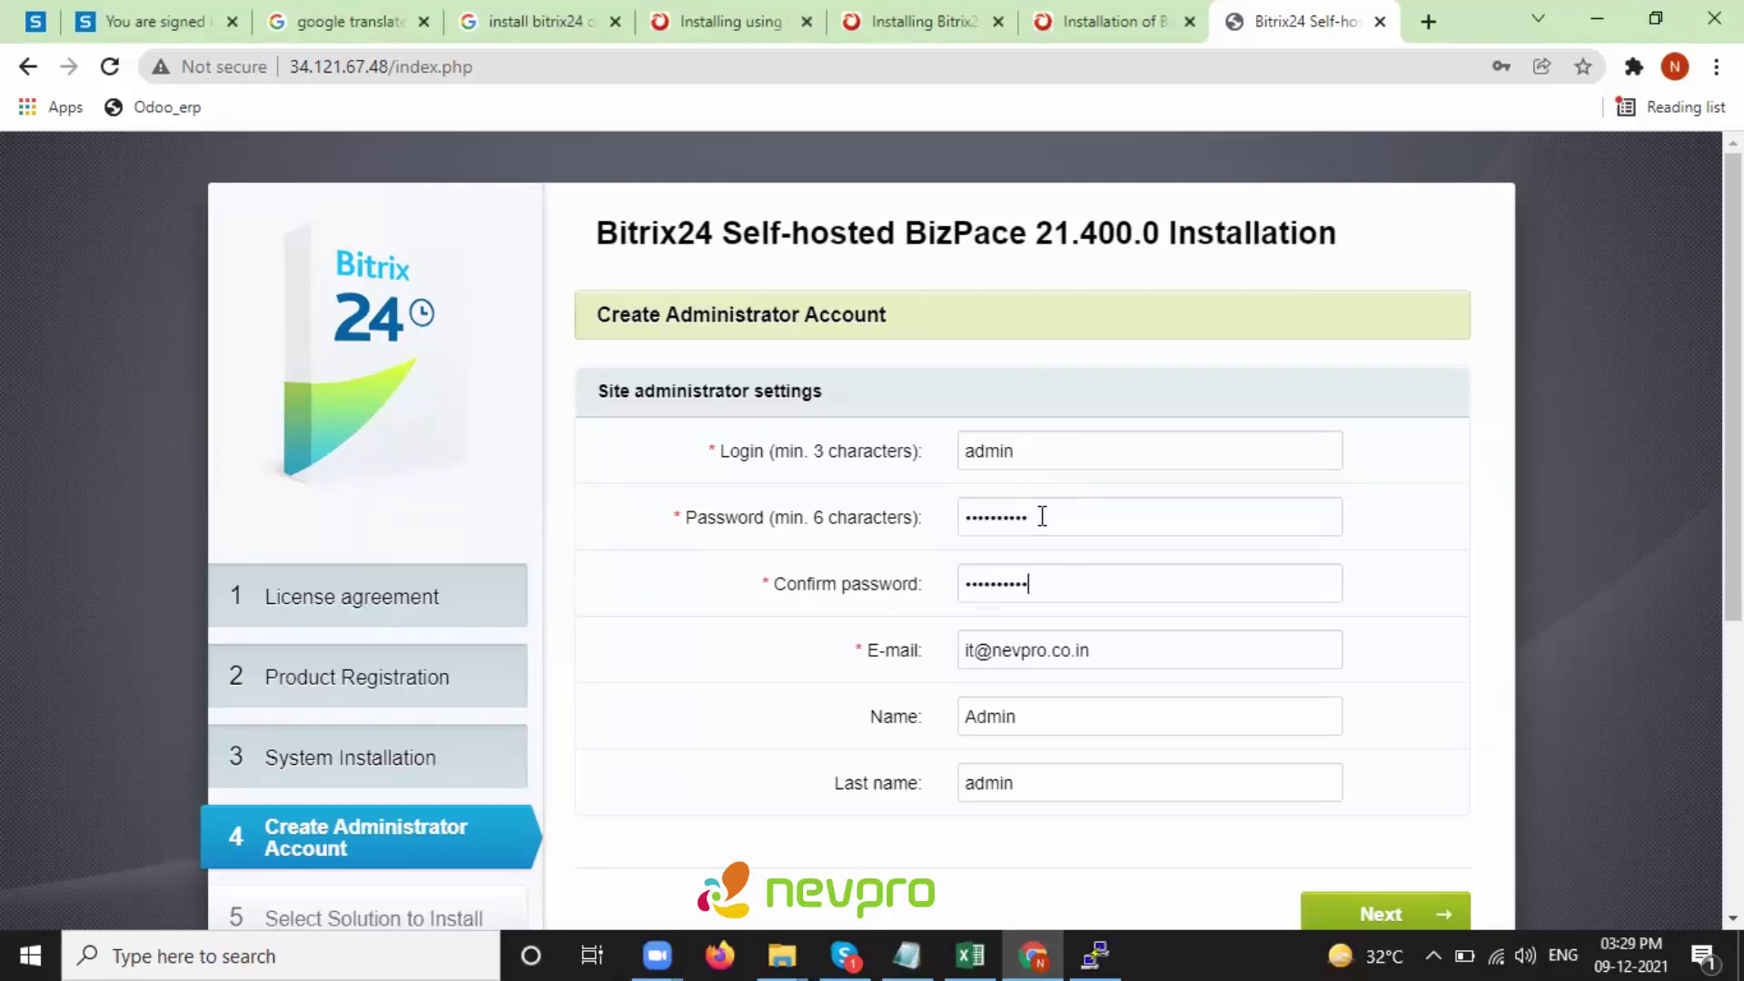
pyautogui.scroll(-5, 1101, 650)
pyautogui.scroll(5, 1109, 471)
pyautogui.moveTo(844, 623); pyautogui.dragTo(1023, 763)
pyautogui.click(1051, 709)
pyautogui.scroll(-3, 1108, 682)
pyautogui.click(1412, 621)
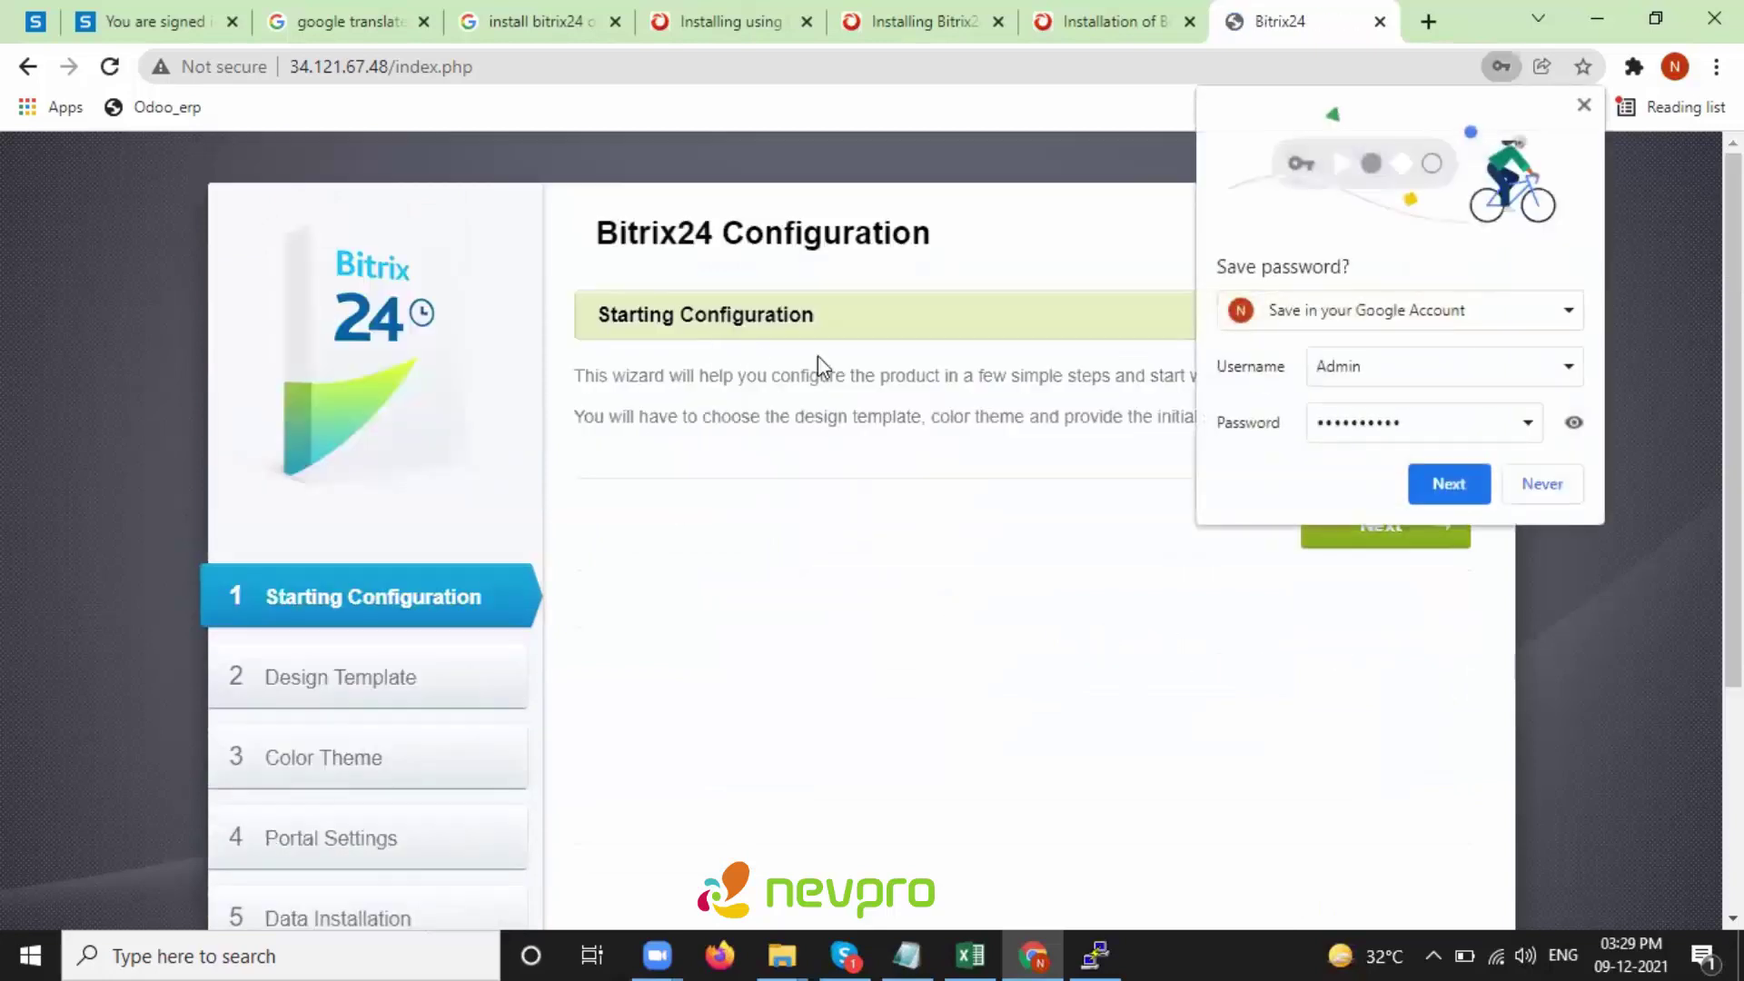
# - Decline Chrome's password save and move through the intro, keeping the Social Intranet template
pyautogui.click(1539, 485)
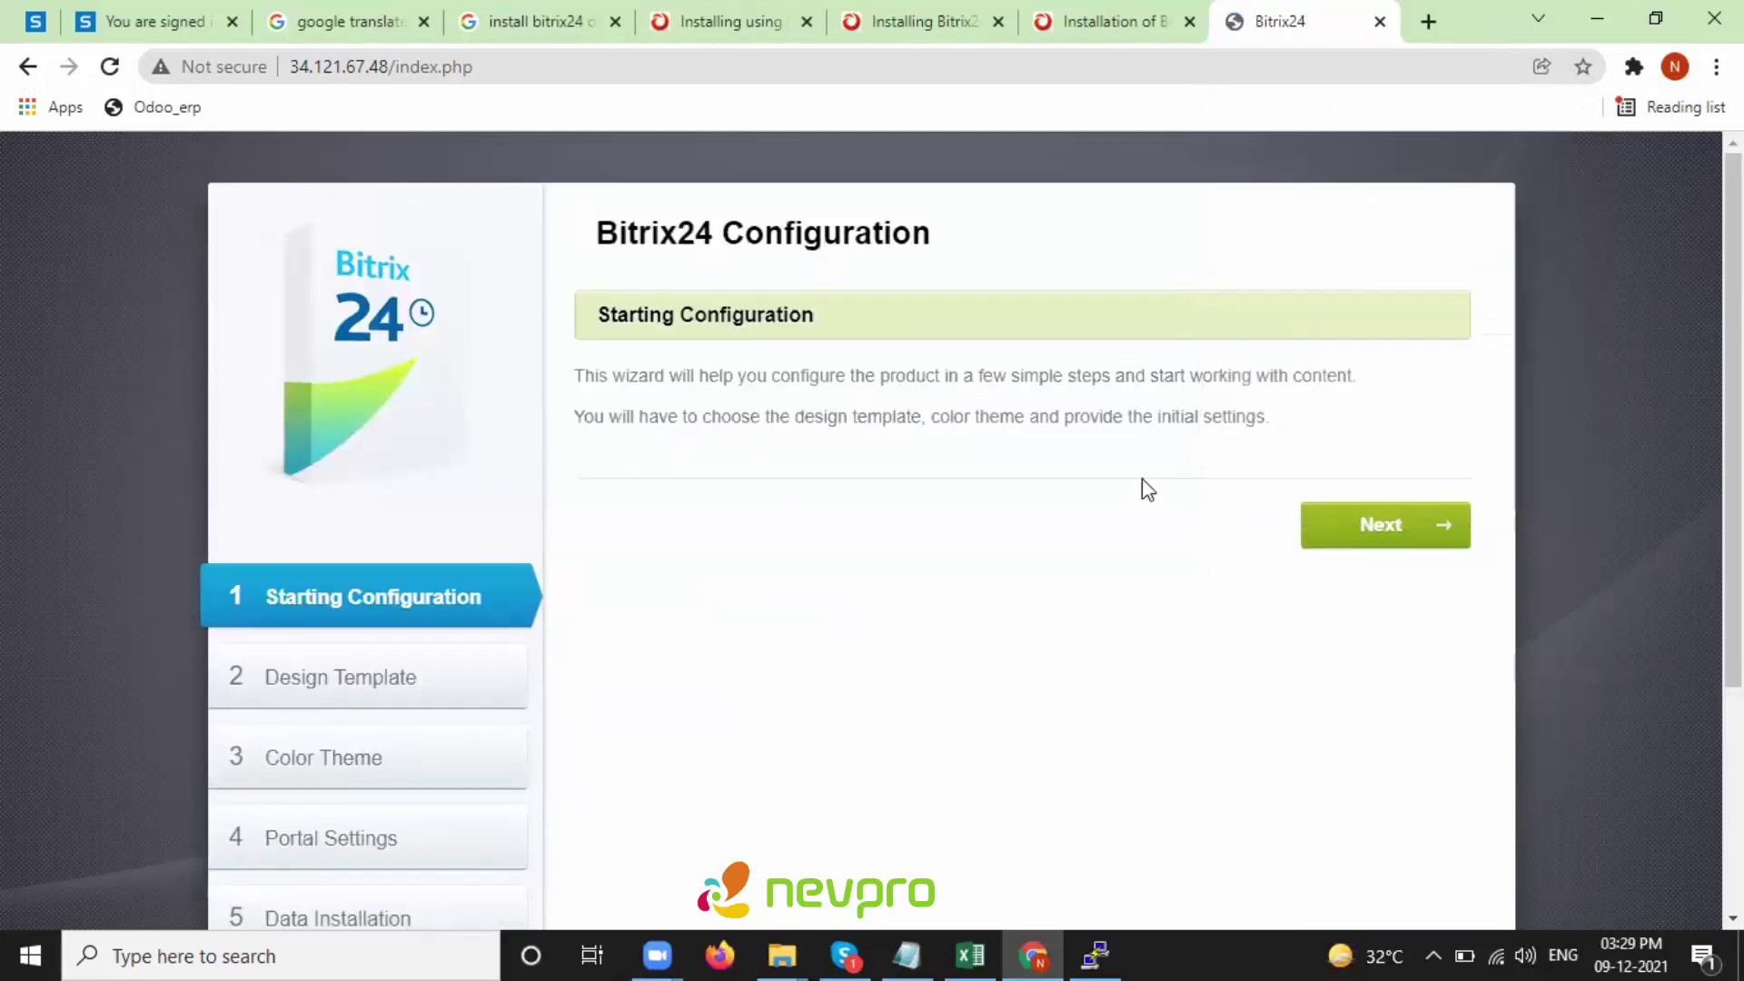
pyautogui.moveTo(578, 371); pyautogui.dragTo(1140, 475)
pyautogui.click(1109, 418)
pyautogui.click(1383, 530)
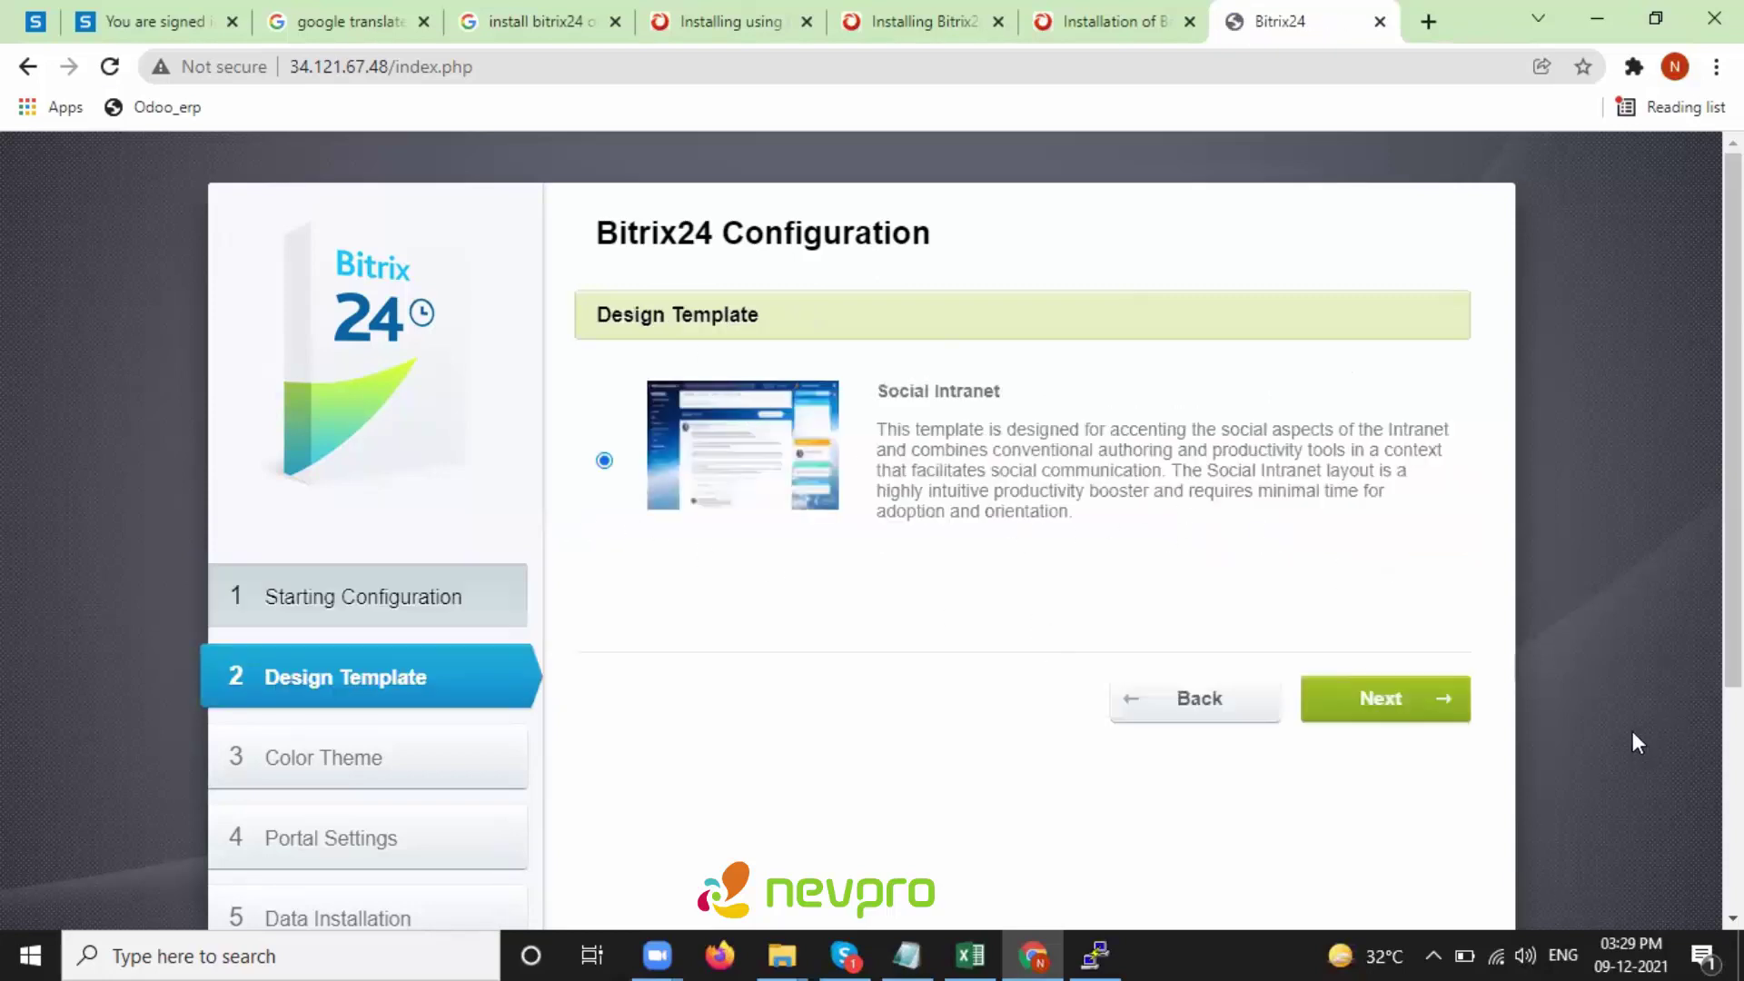
pyautogui.click(1419, 711)
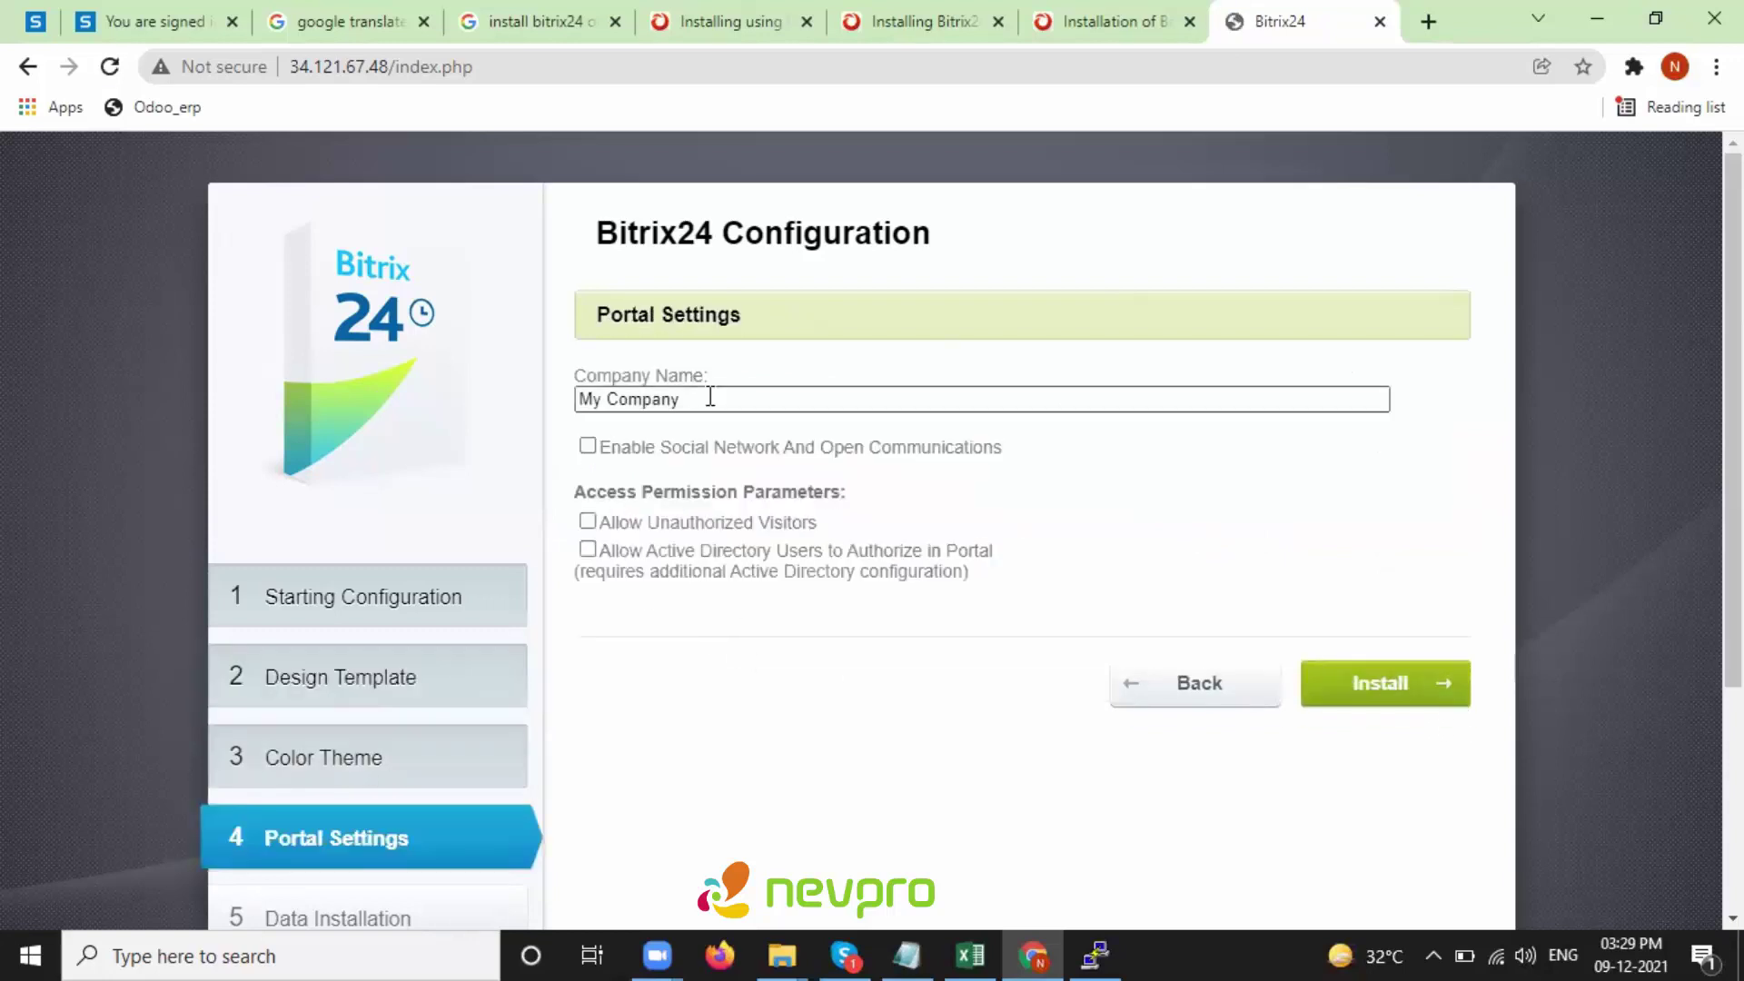
# - Set company name Nevpro, enable the social network, keep visitors disallowed, and install the data
pyautogui.tripleClick(711, 397)
pyautogui.write('N')
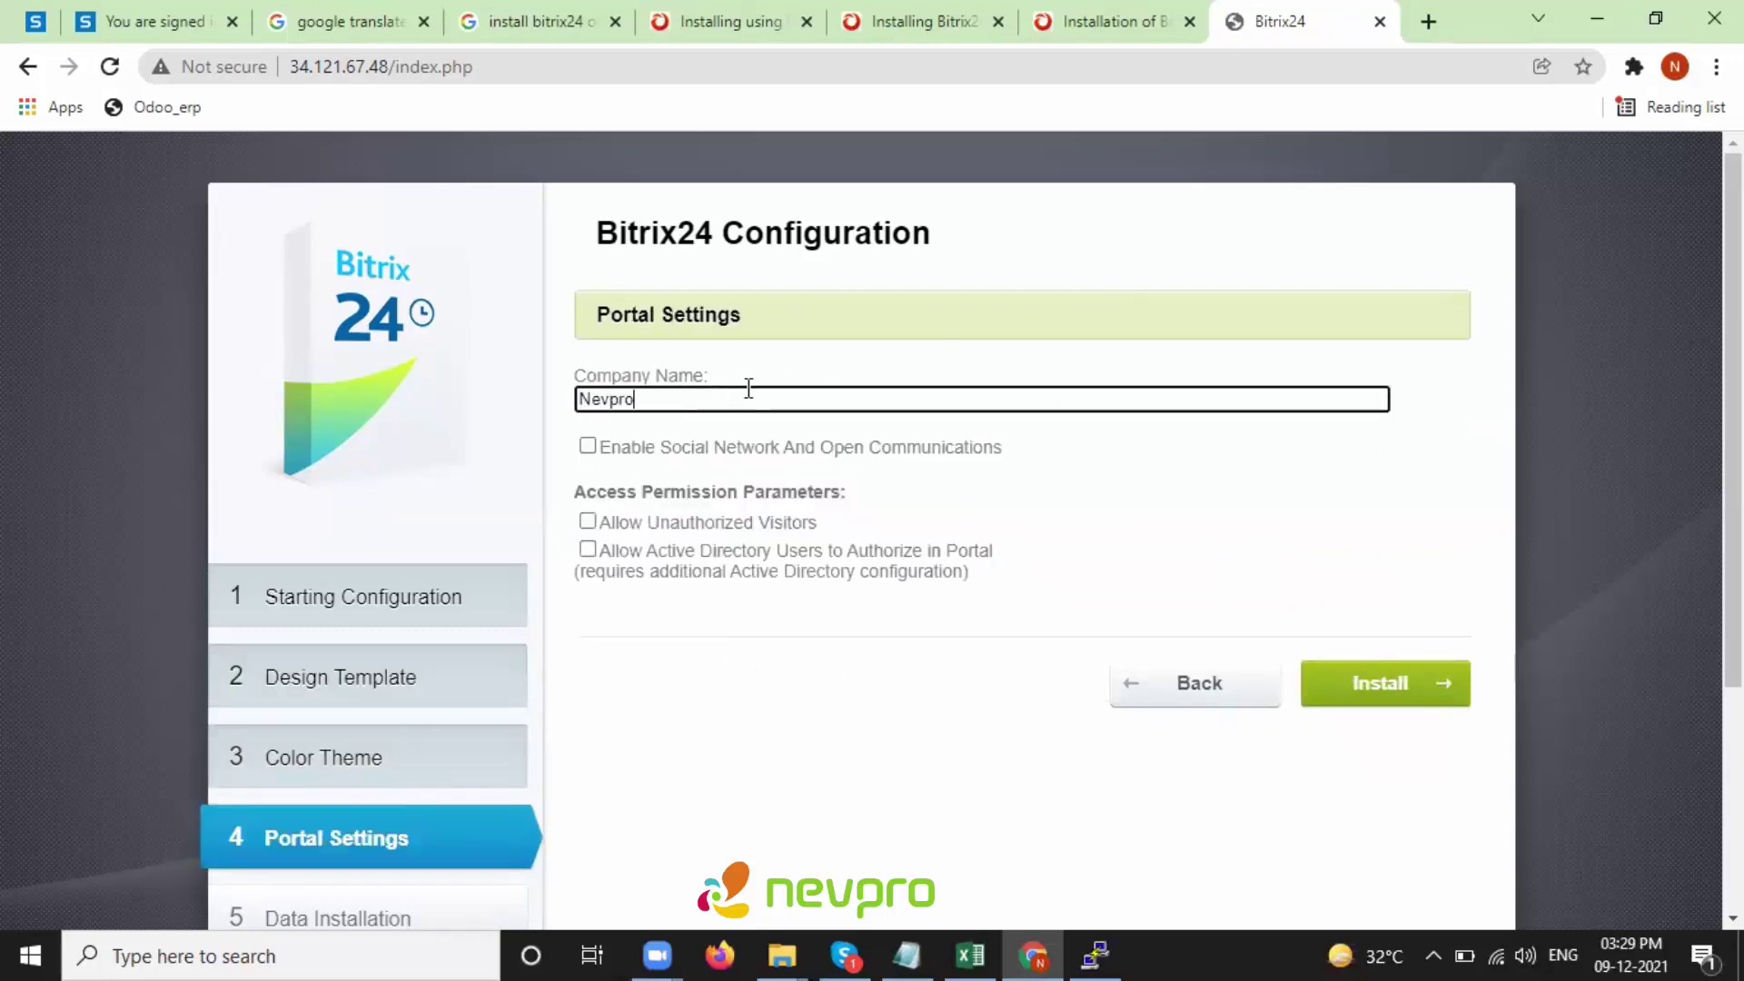
pyautogui.write('evpro')
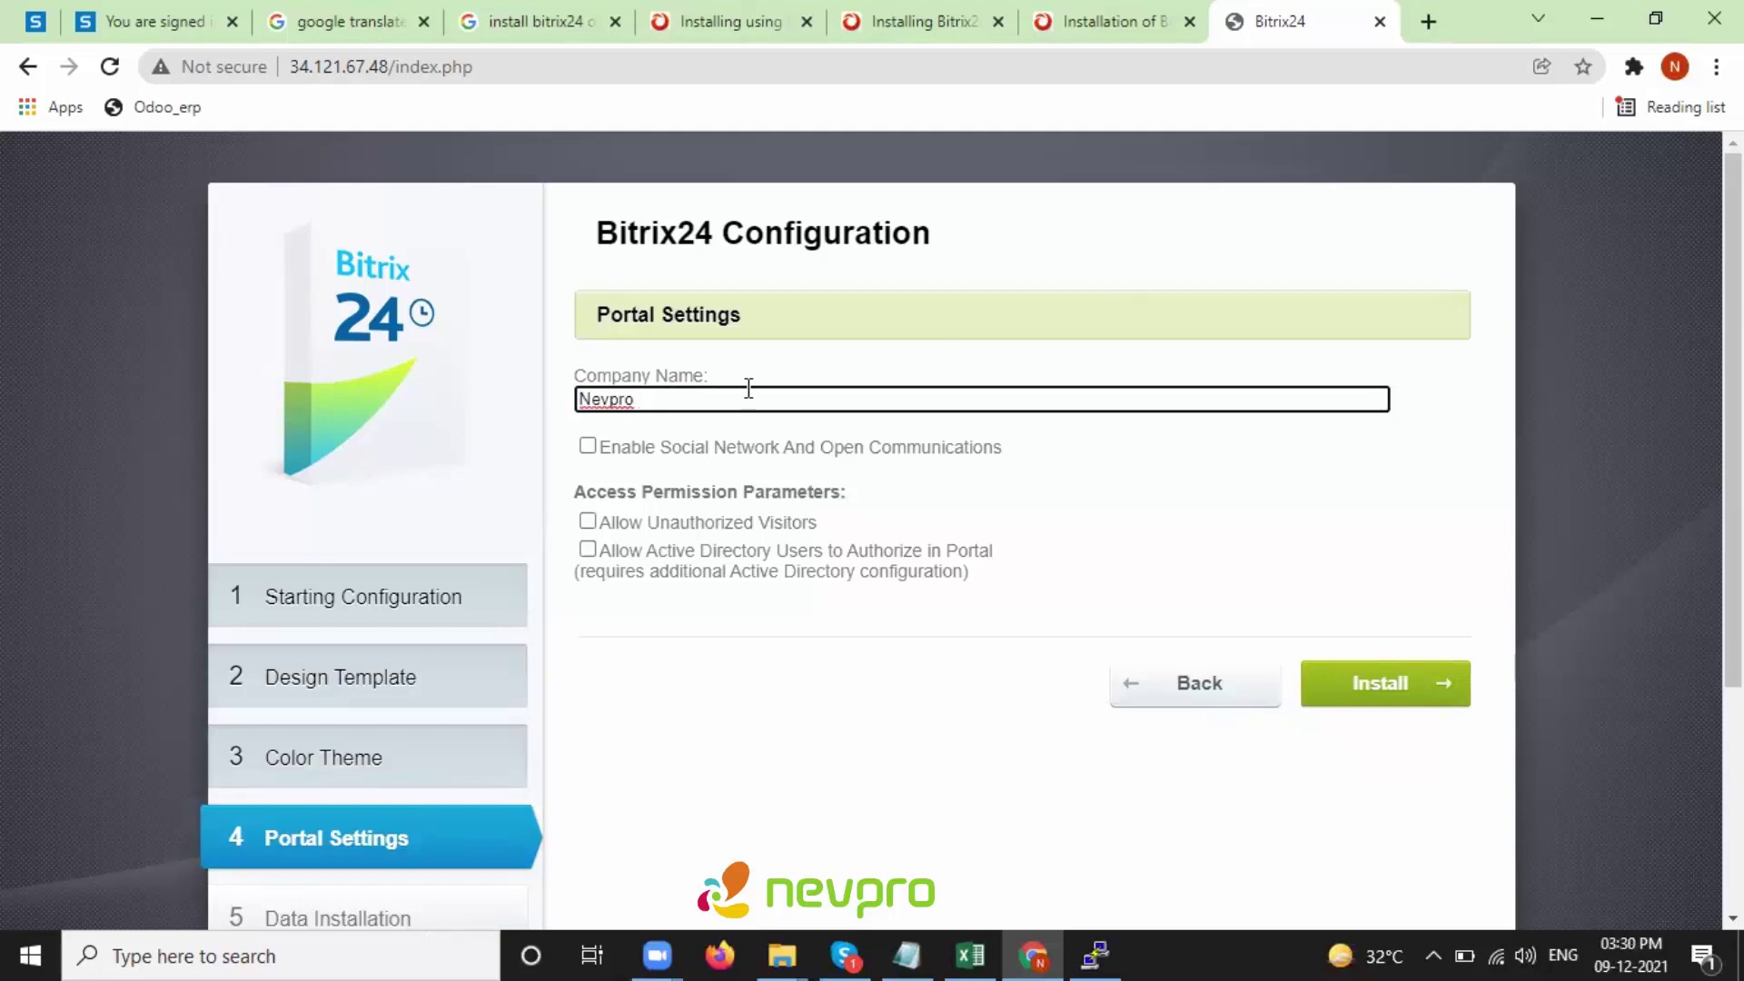
pyautogui.tripleClick(642, 447)
pyautogui.click(981, 474)
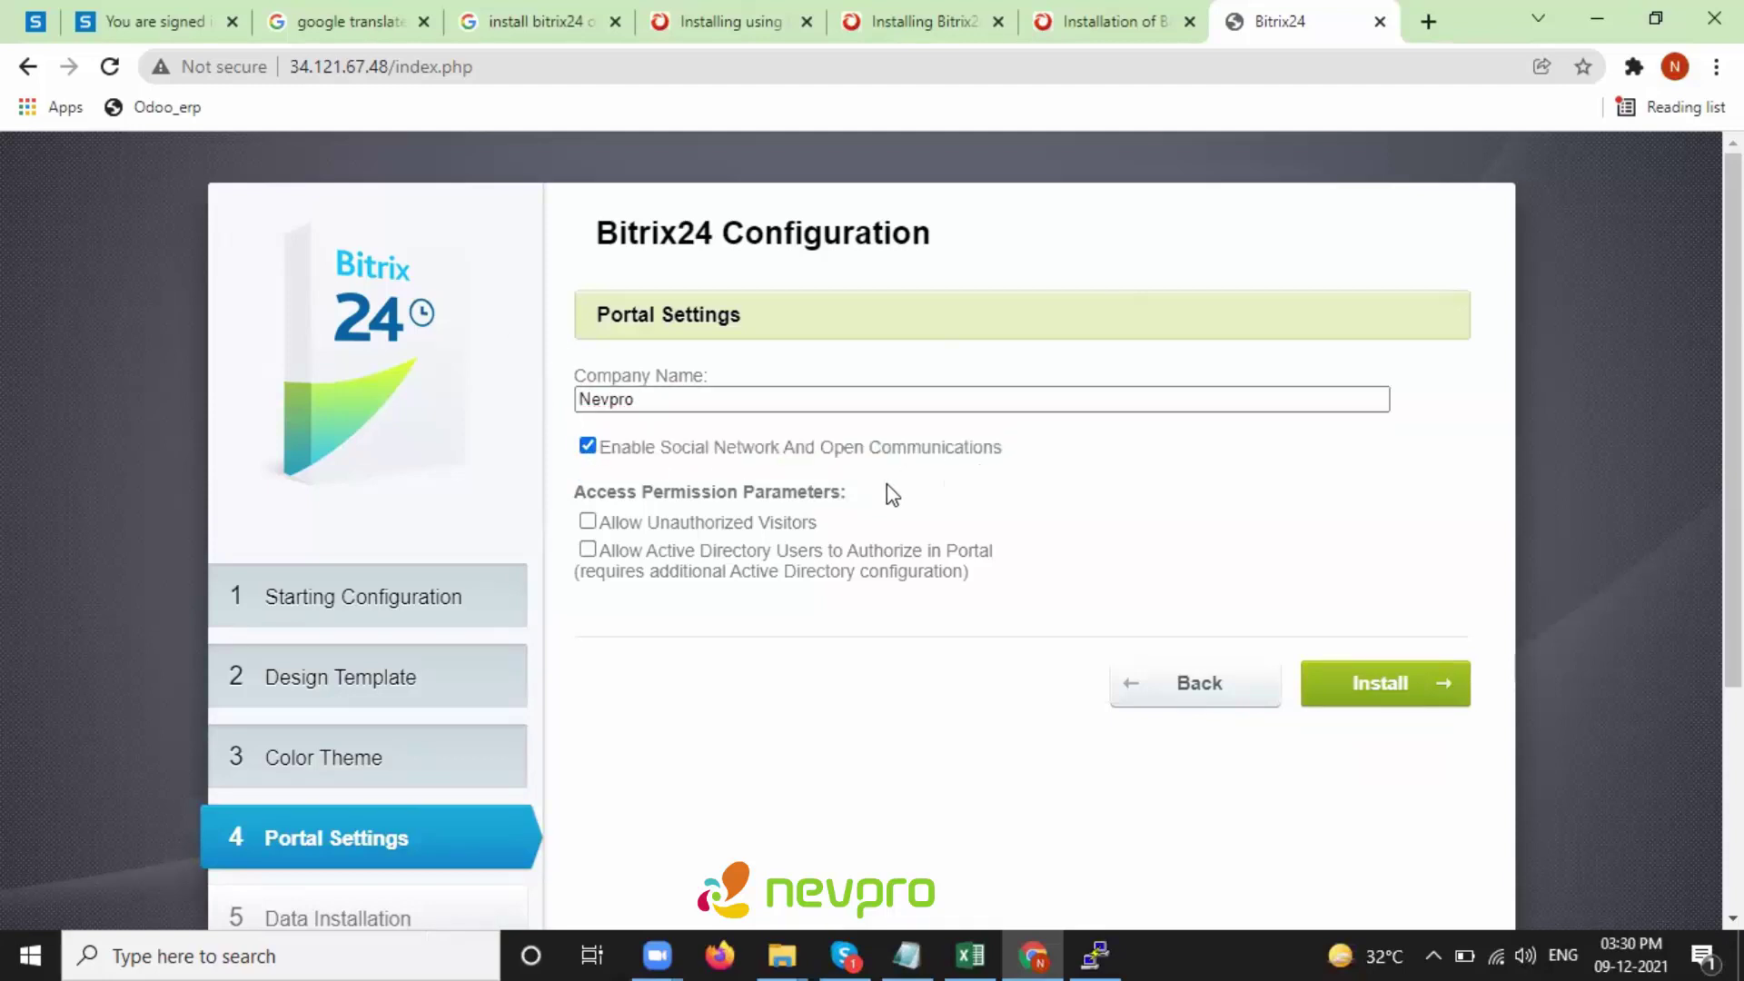
pyautogui.click(588, 522)
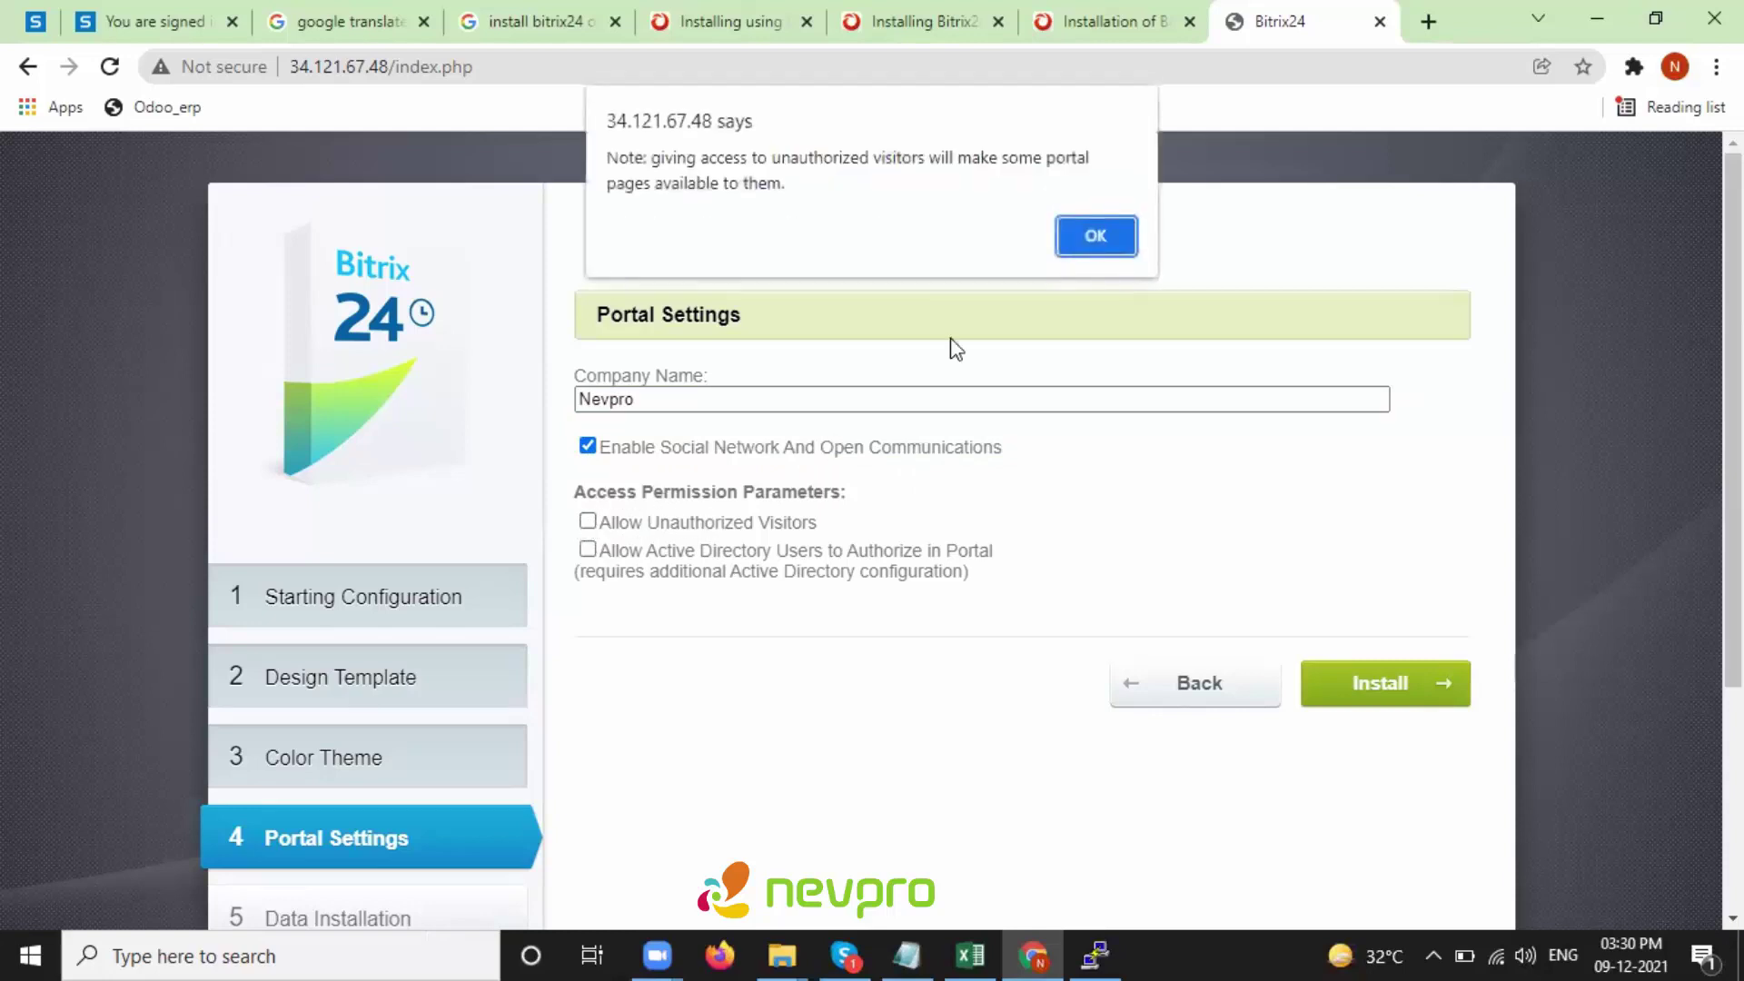
pyautogui.click(1092, 235)
pyautogui.click(583, 523)
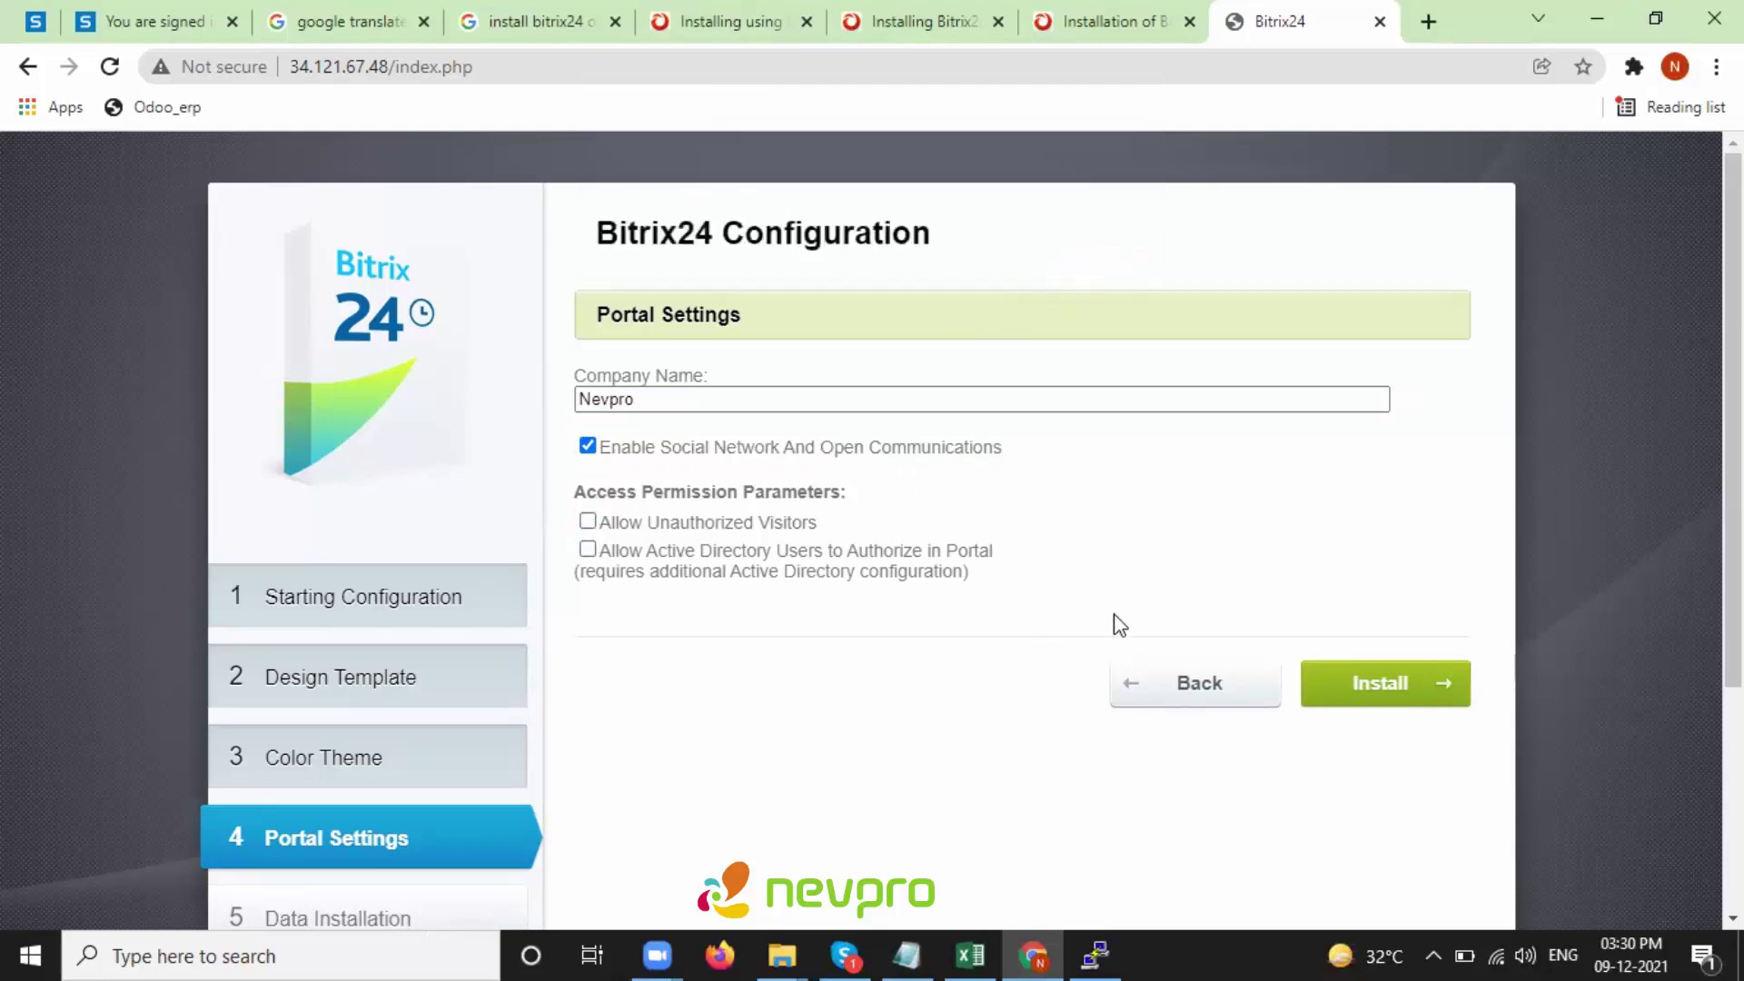
pyautogui.click(1381, 689)
# - Wait for Data Installation to reach 100%, then launch the Nevpro portal from the finishing page
pyautogui.scroll(-2, 1129, 502)
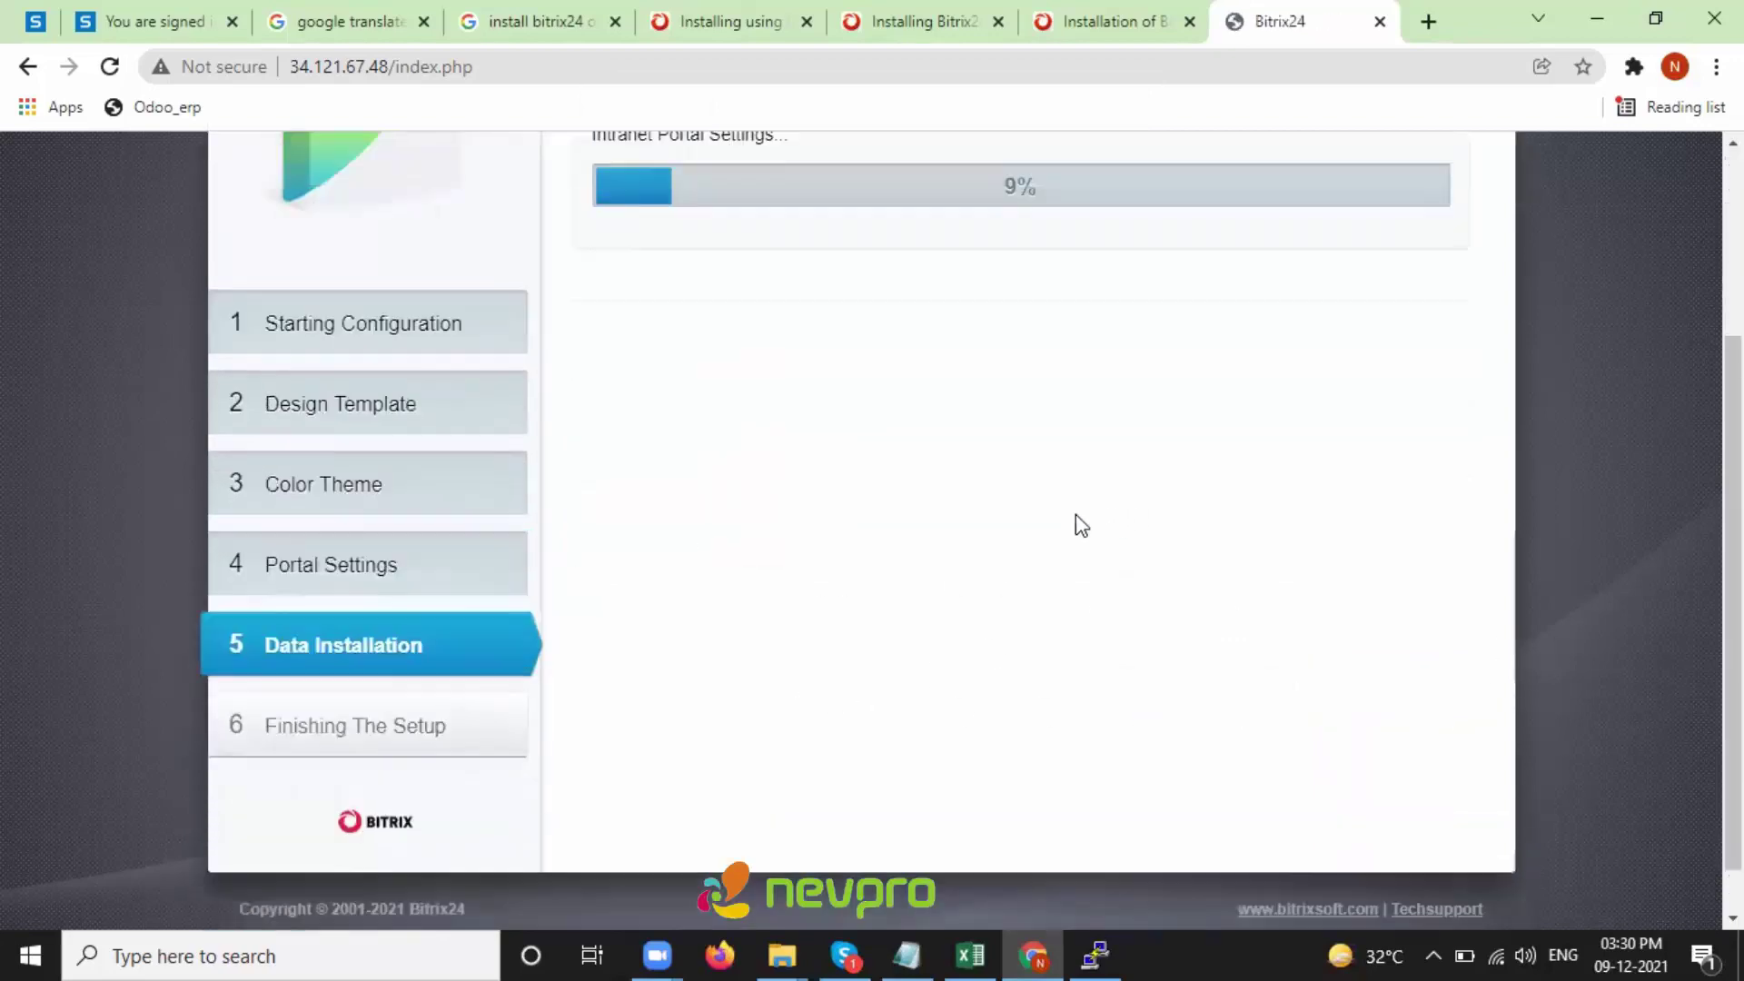
pyautogui.scroll(1, 1078, 522)
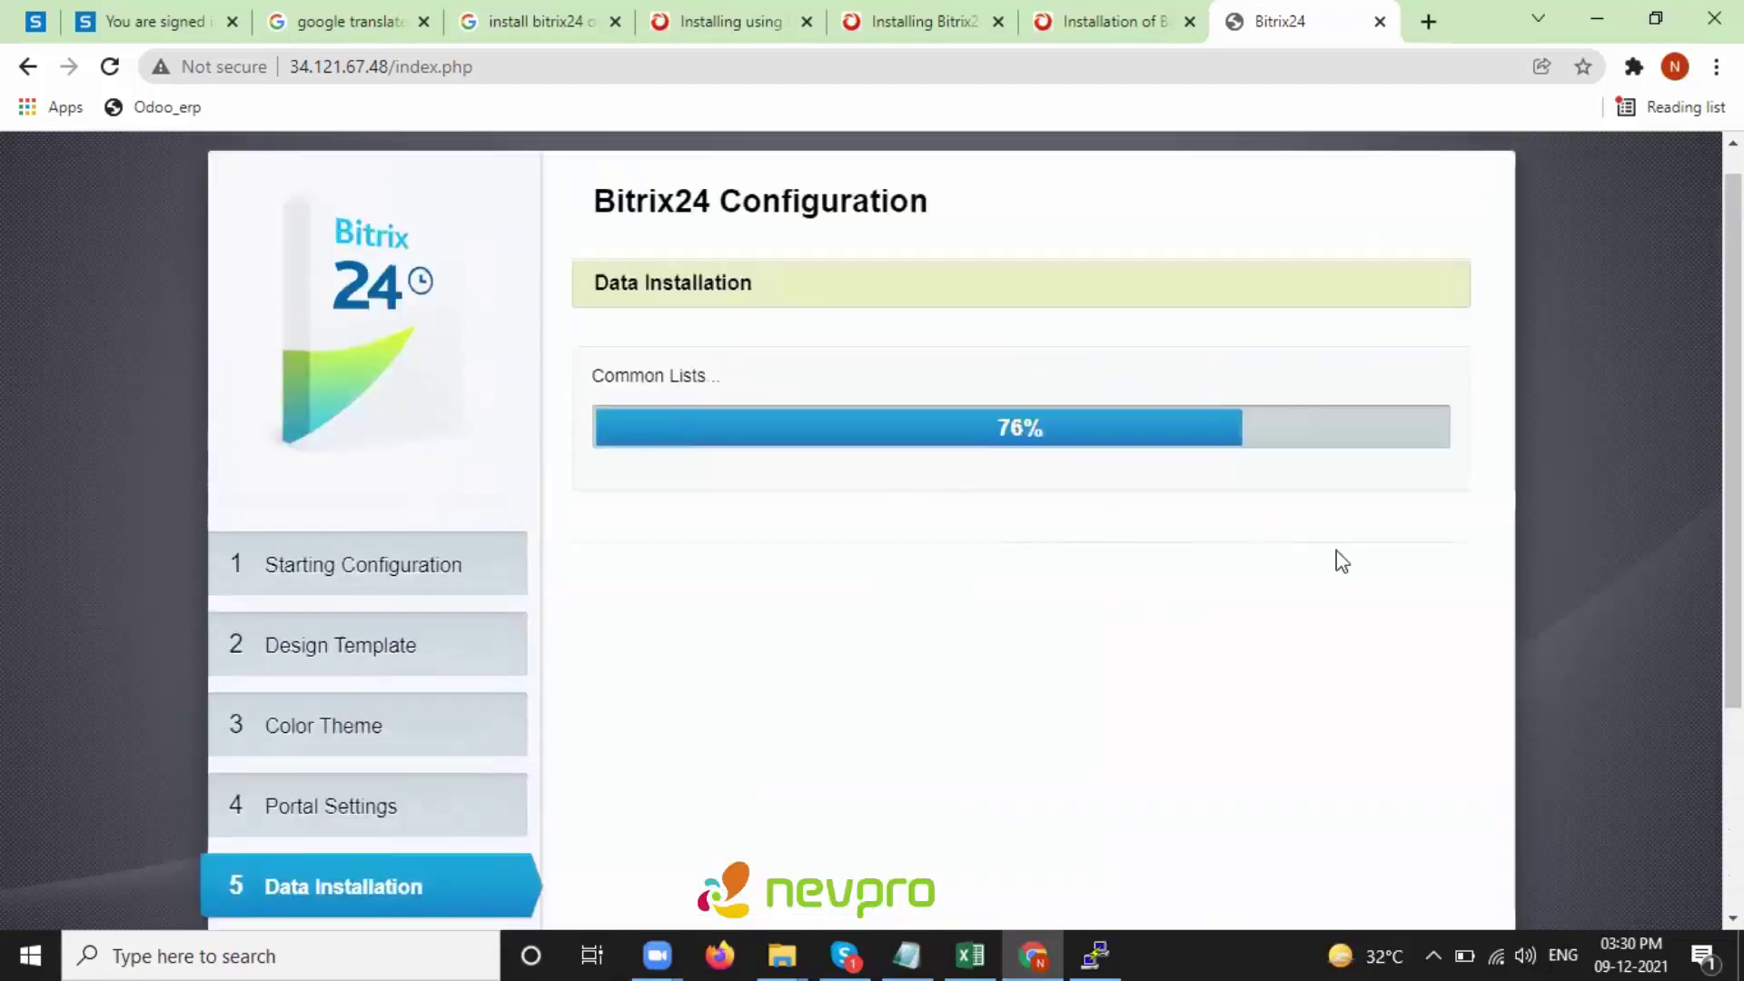
pyautogui.moveTo(570, 361); pyautogui.dragTo(774, 418)
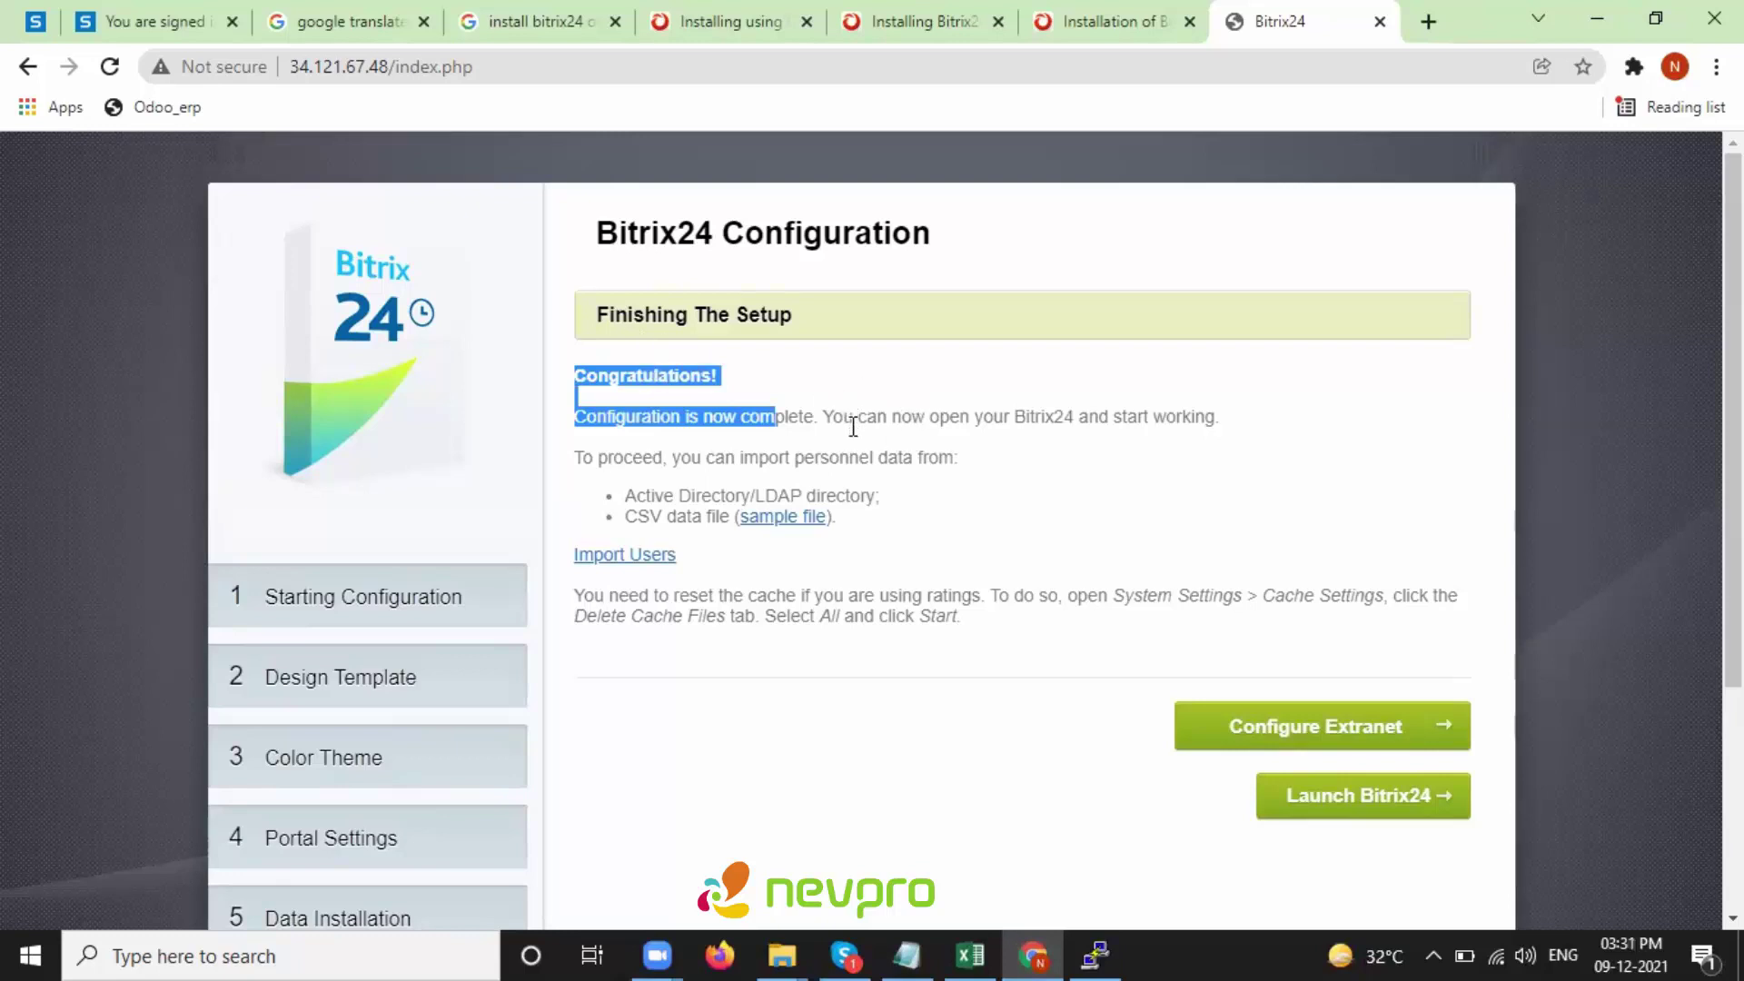
pyautogui.click(736, 435)
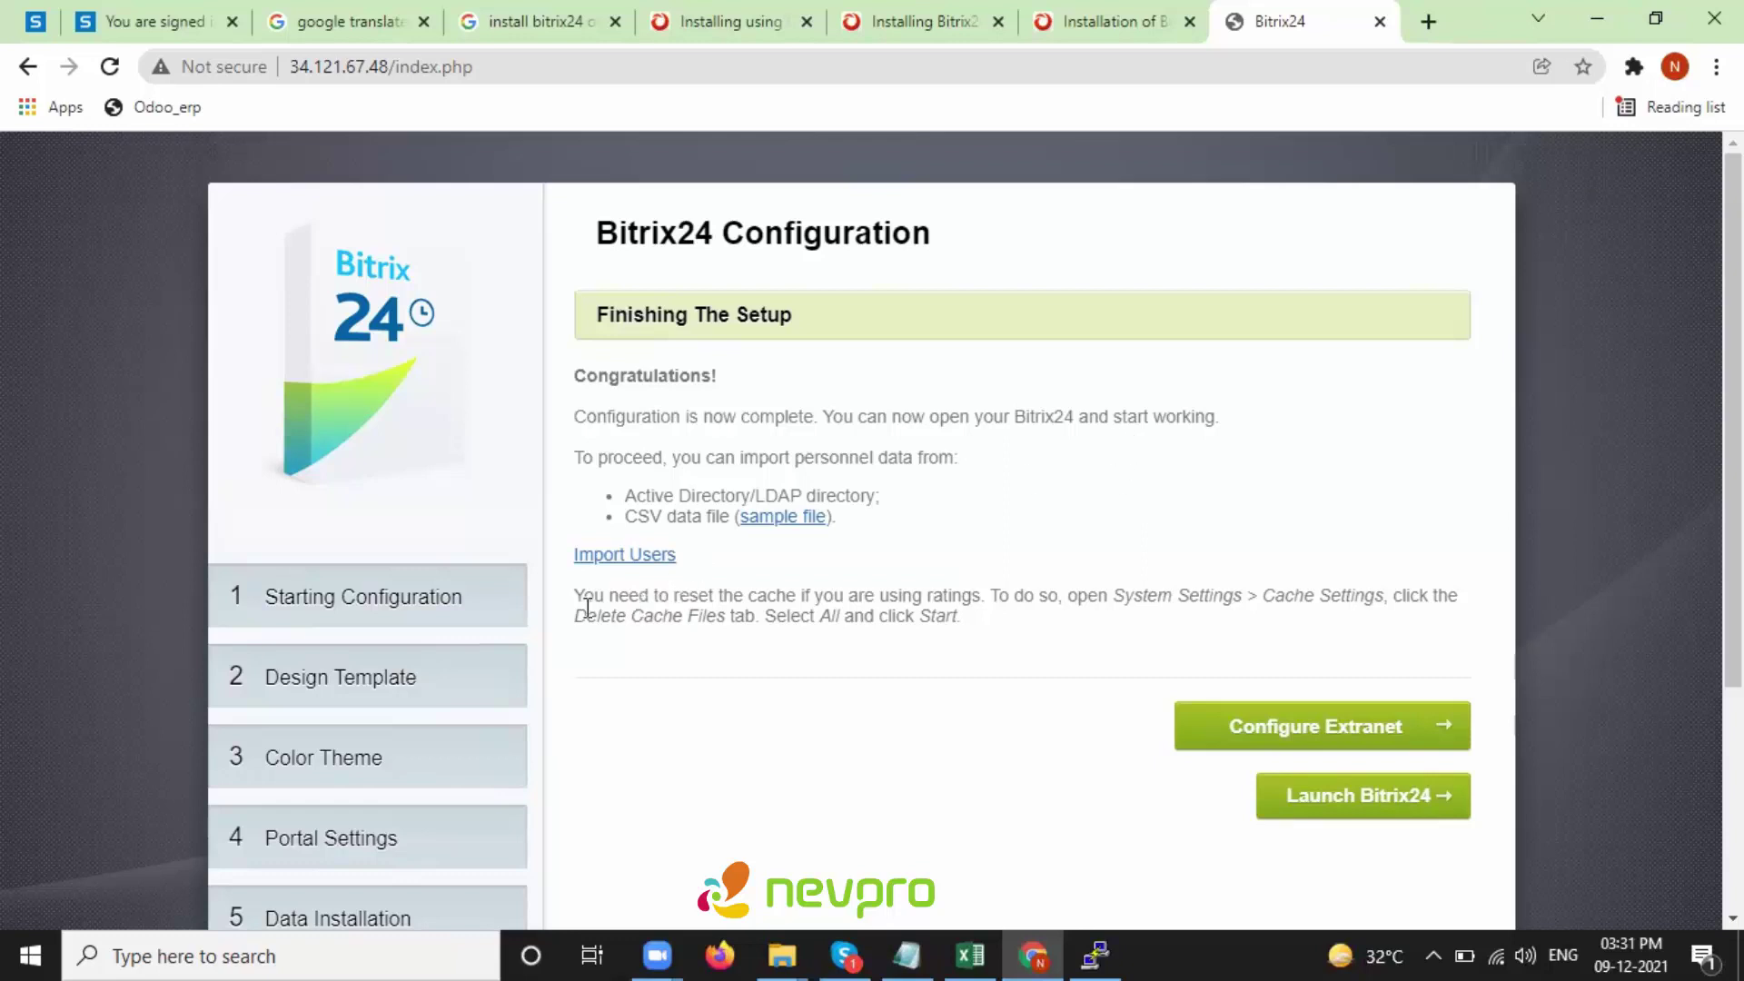
pyautogui.moveTo(560, 611); pyautogui.dragTo(768, 611)
pyautogui.click(1362, 795)
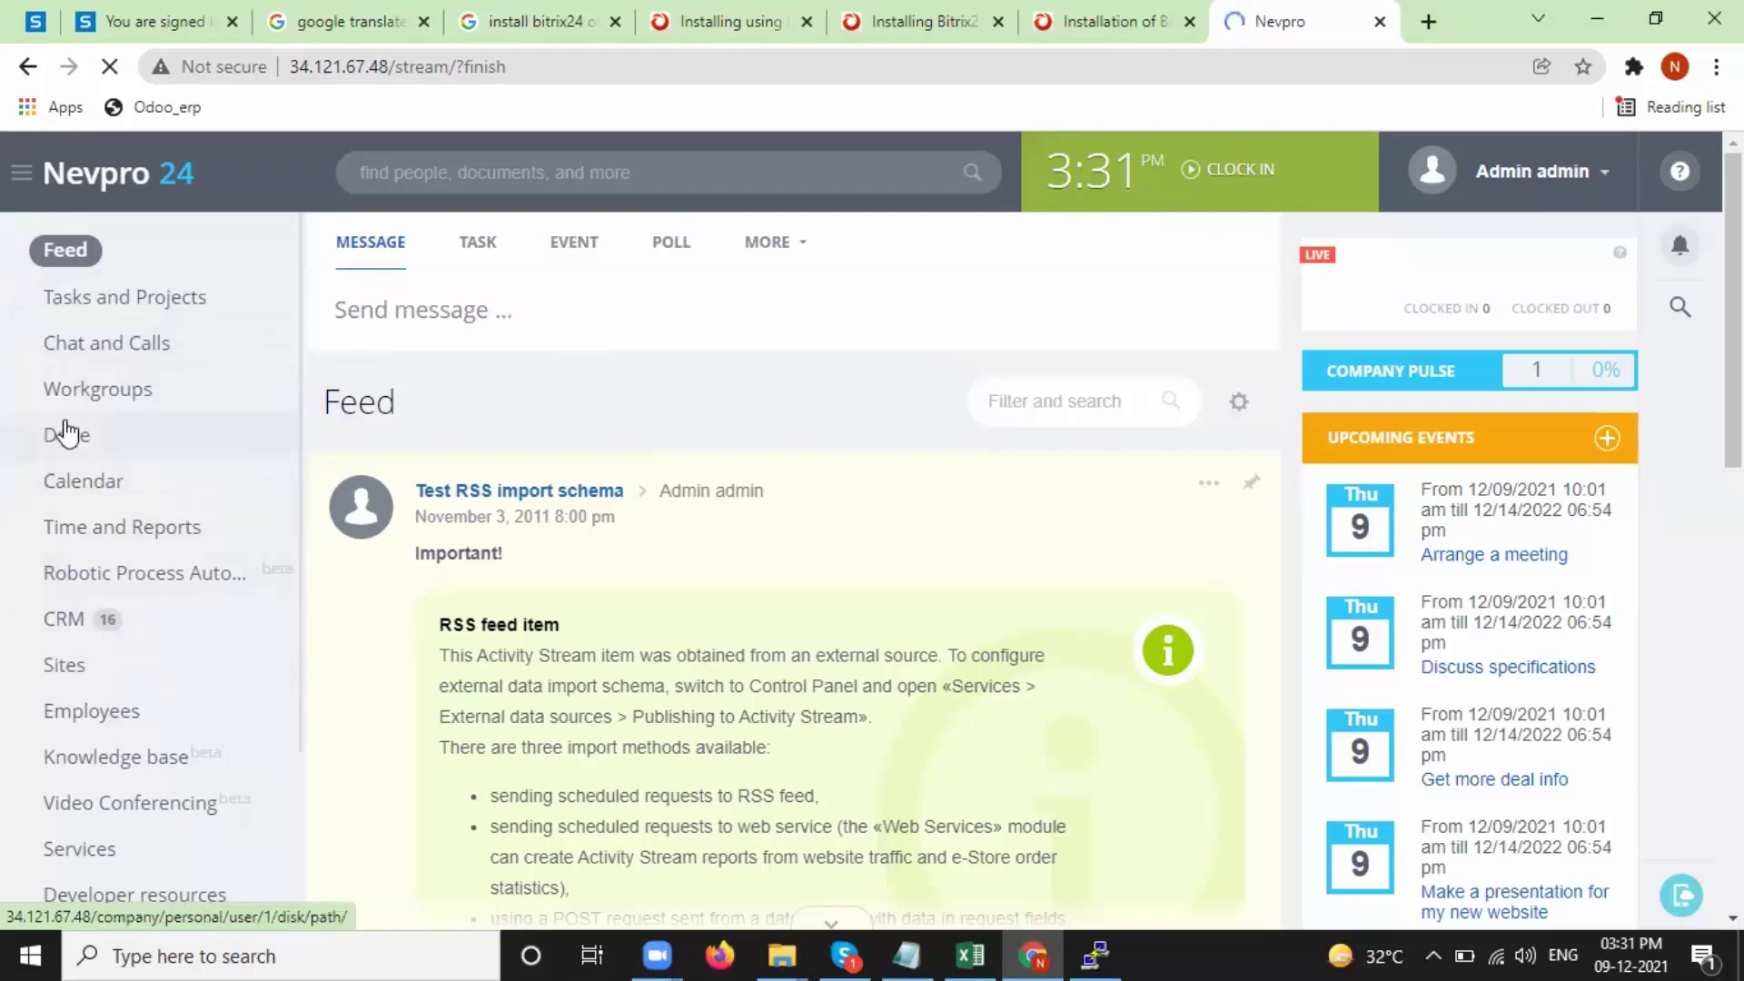
# - Dismiss the most-used items popup with 'I'll decide later' to reach CRM Deals
pyautogui.scroll(-15, 962, 515)
pyautogui.scroll(15, 963, 515)
pyautogui.scroll(-6, 807, 483)
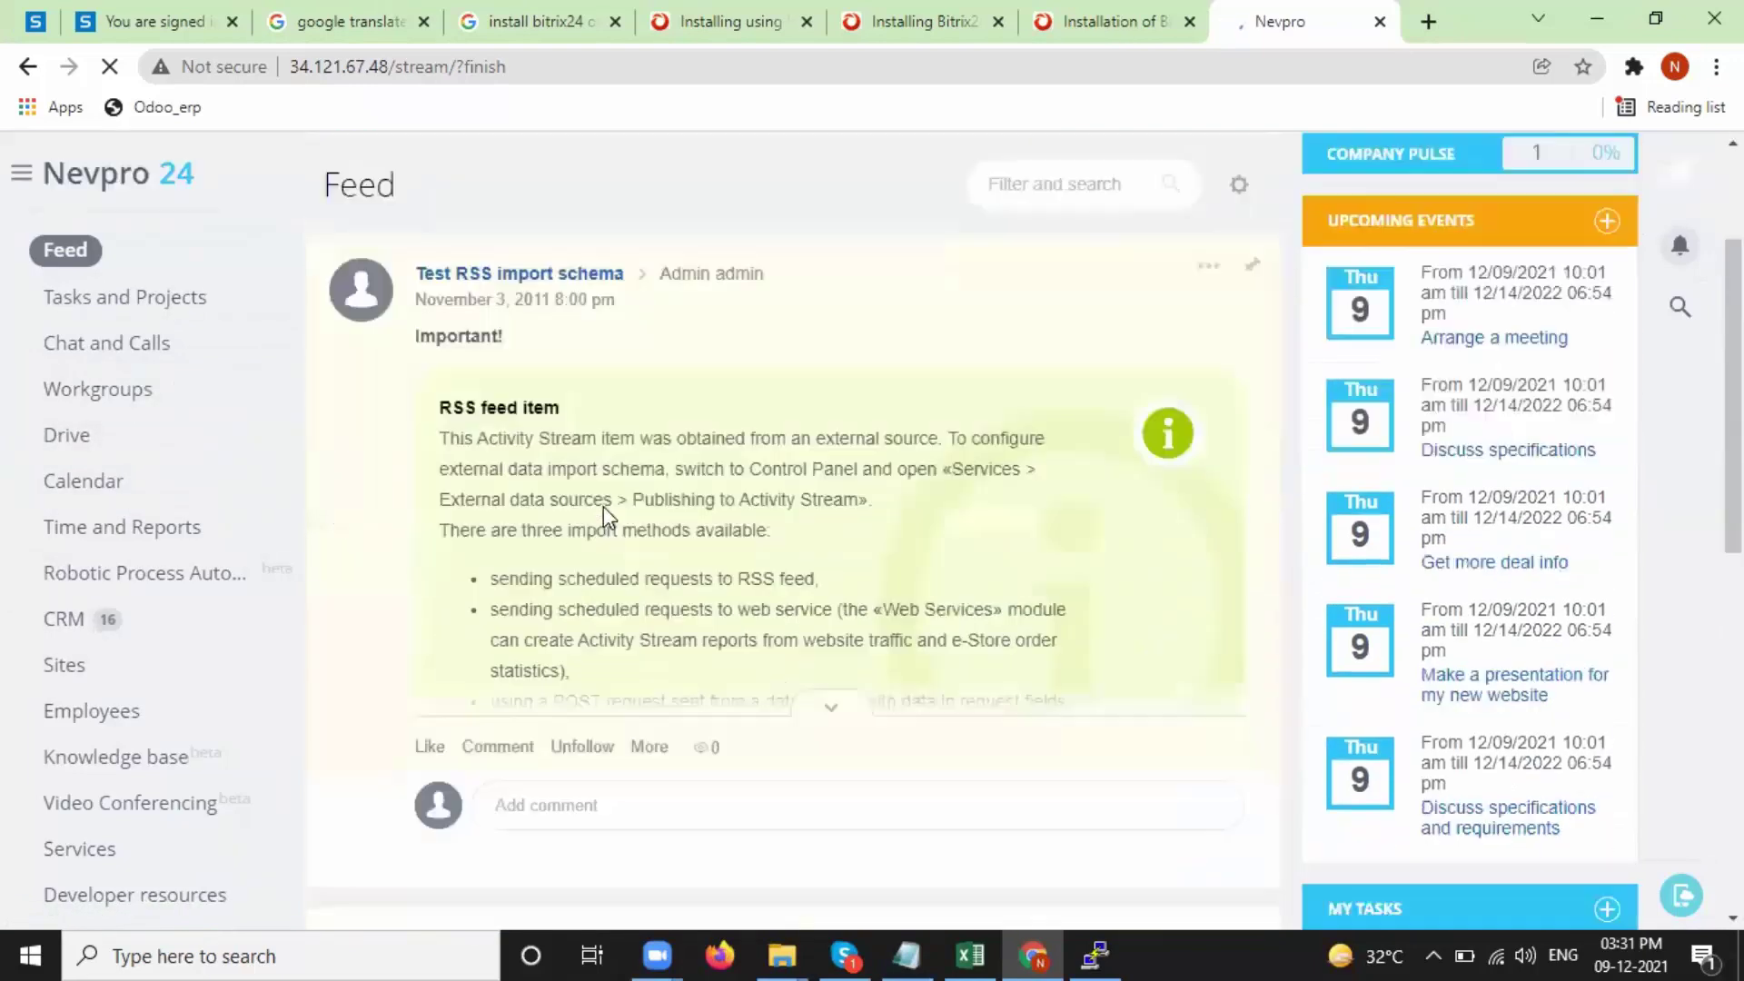
pyautogui.scroll(6, 1285, 807)
pyautogui.scroll(2, 969, 684)
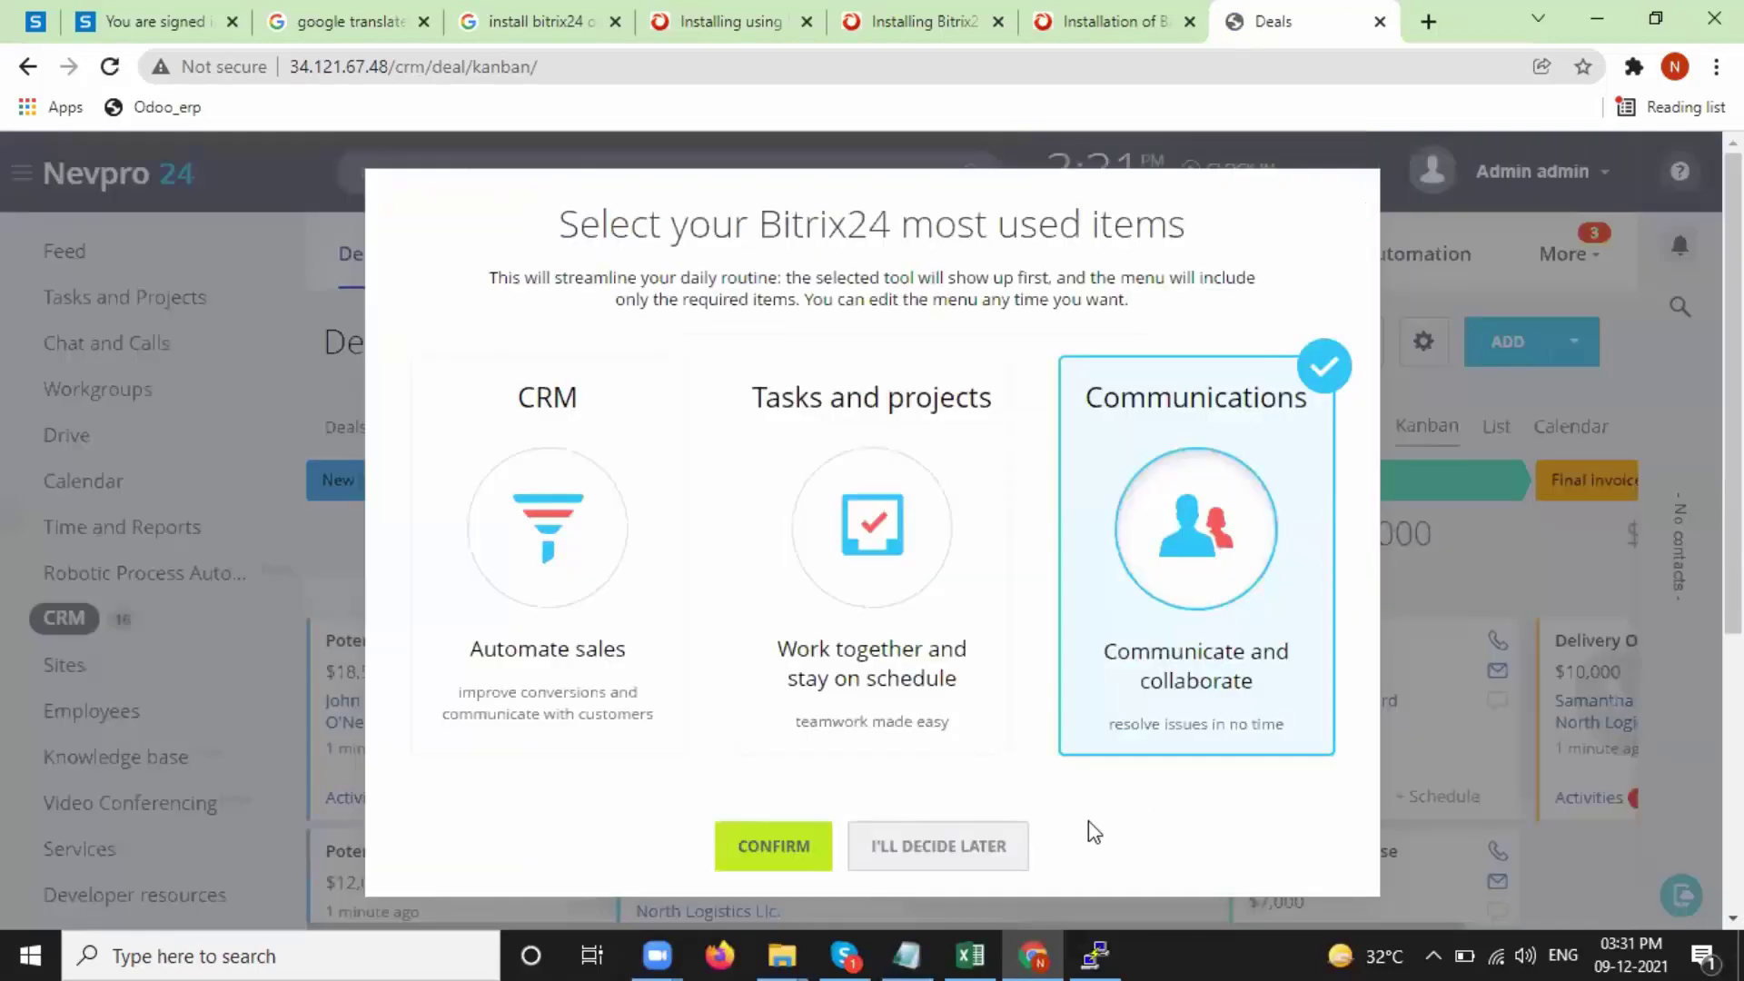
pyautogui.click(973, 842)
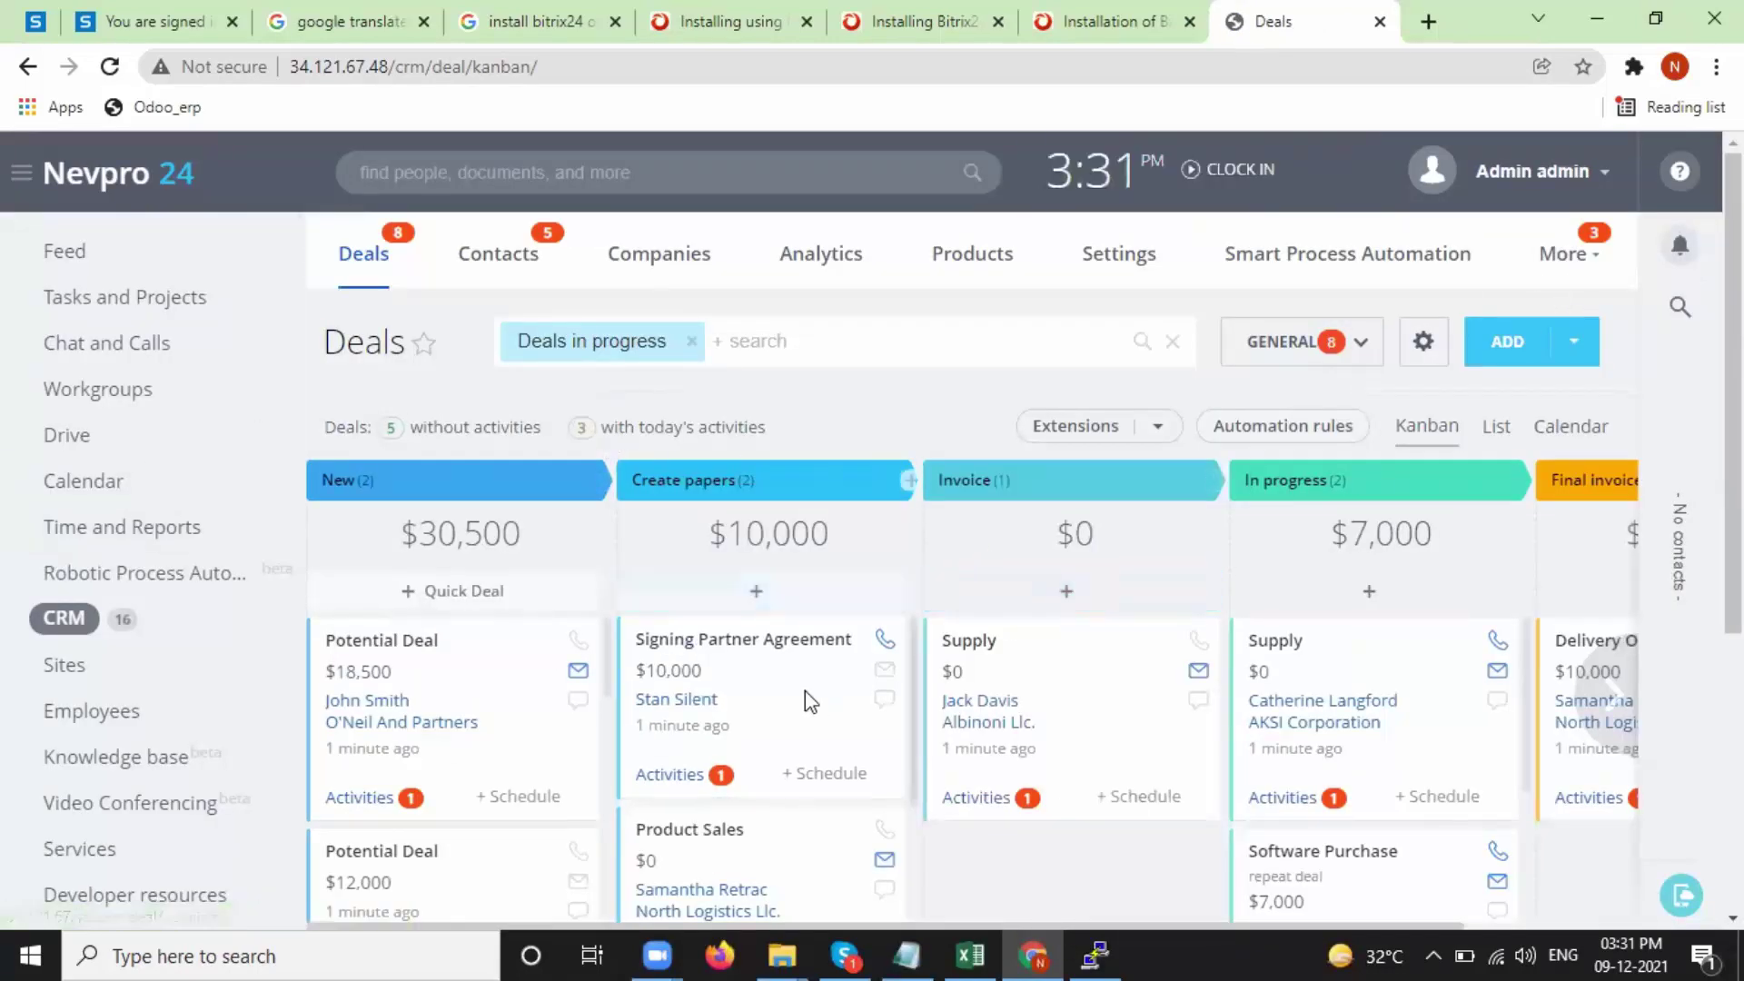
# - Switch the deals view from Kanban to List to show stage, client and amount
pyautogui.scroll(-2, 711, 723)
pyautogui.scroll(2, 711, 724)
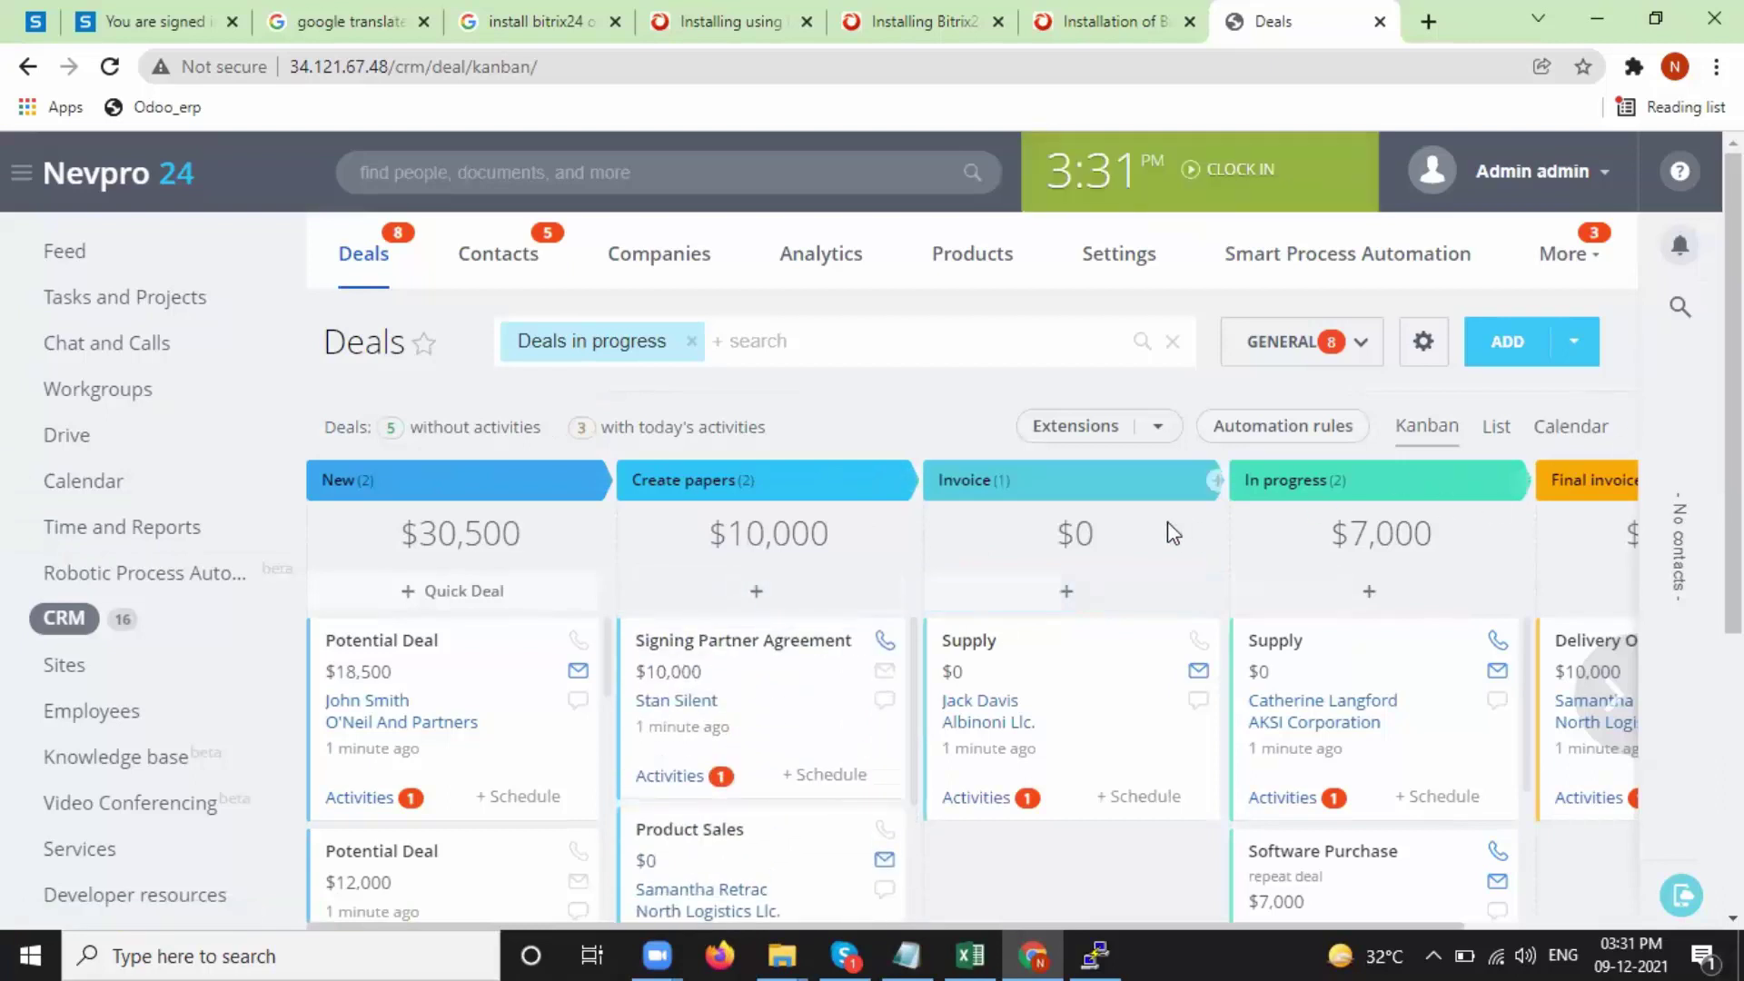
pyautogui.scroll(-2, 1533, 347)
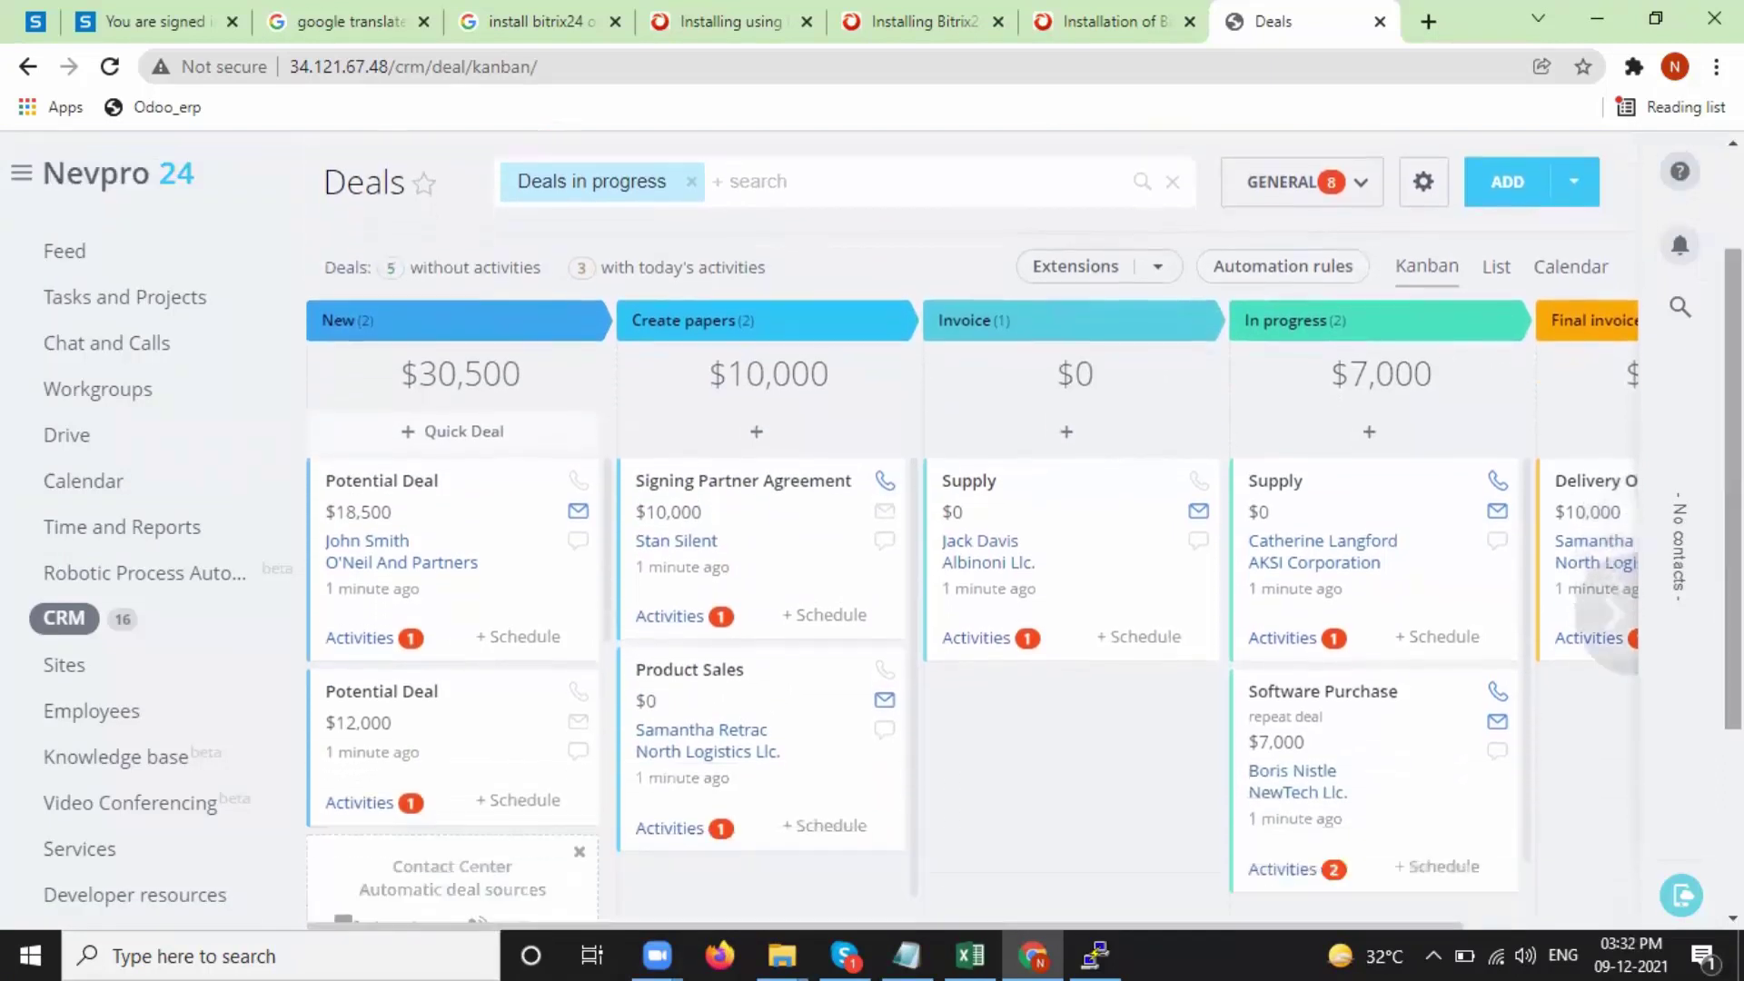
pyautogui.hscroll(1, 1533, 347)
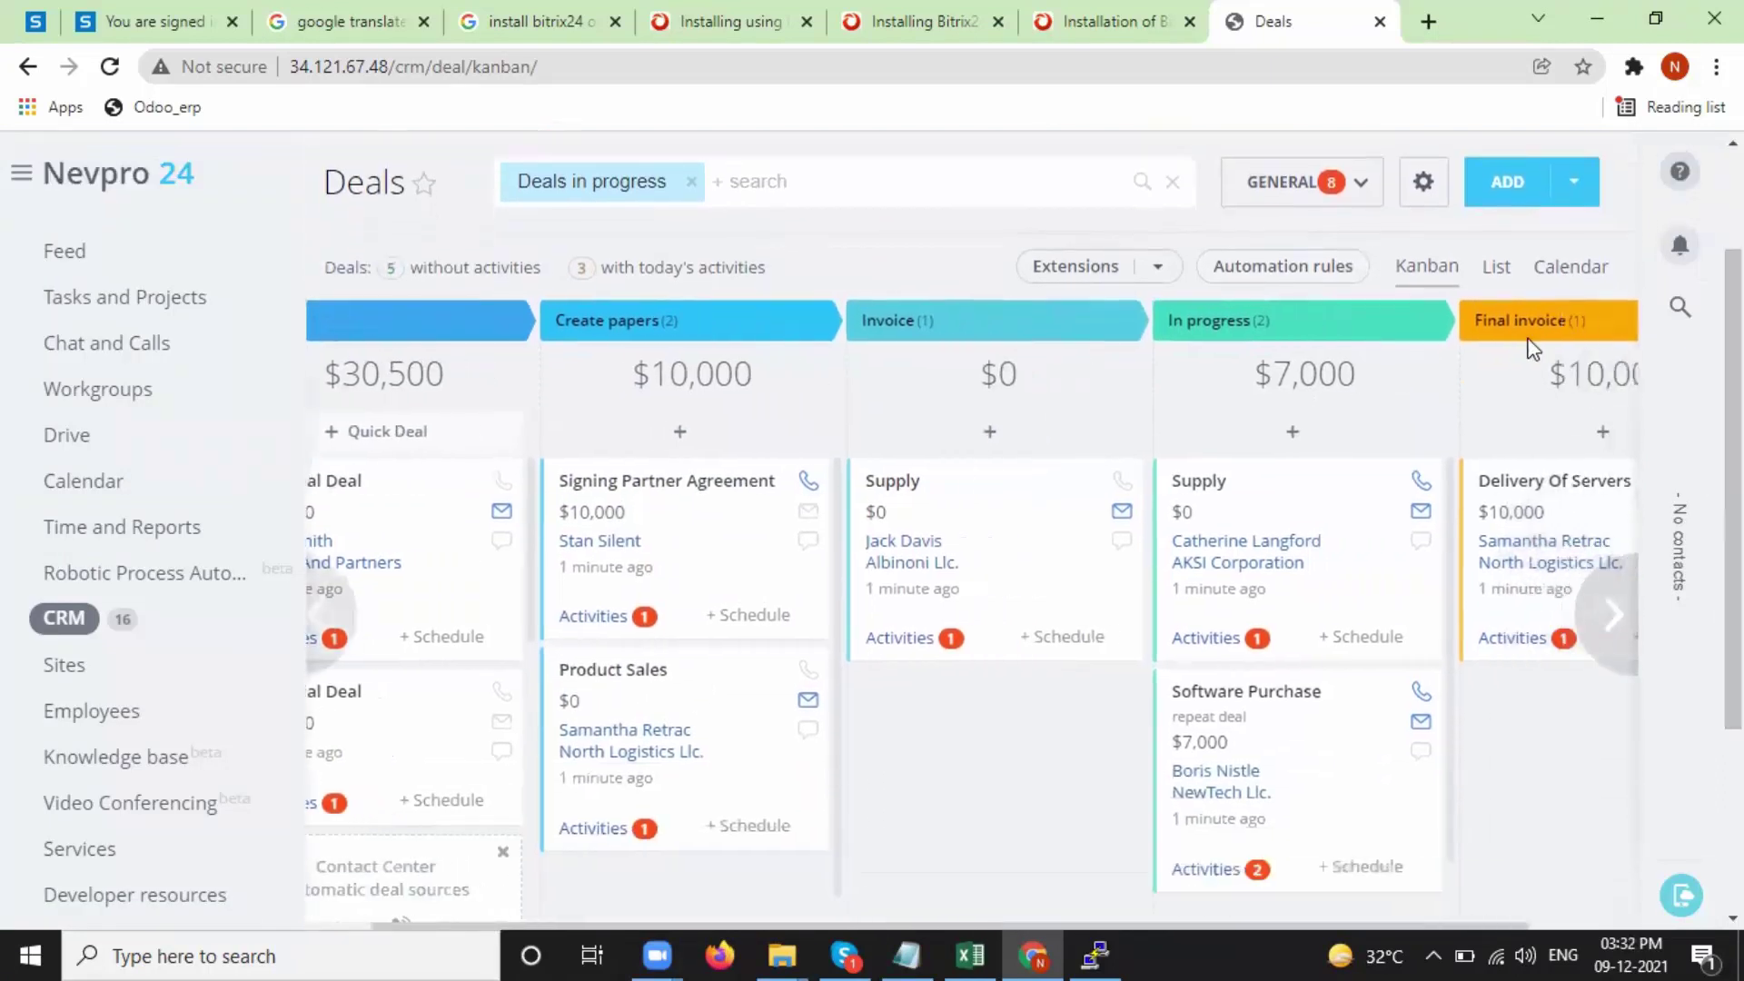
pyautogui.click(1494, 269)
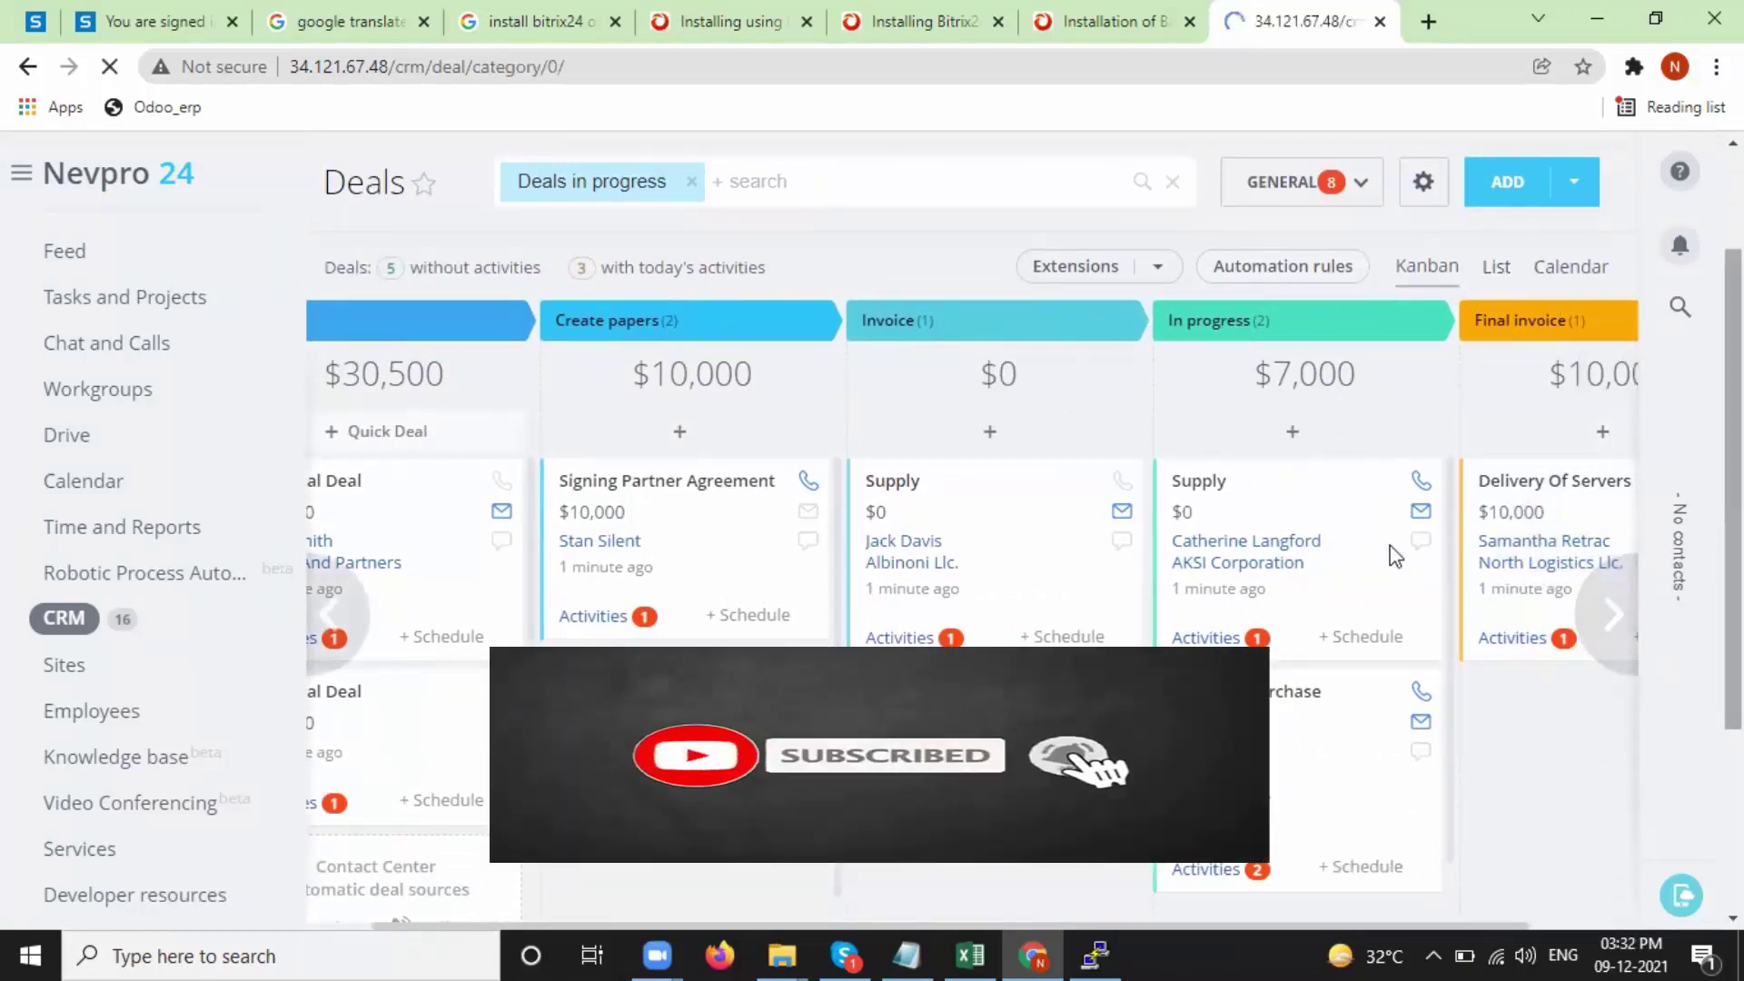
pyautogui.scroll(-7, 763, 535)
pyautogui.scroll(6, 763, 509)
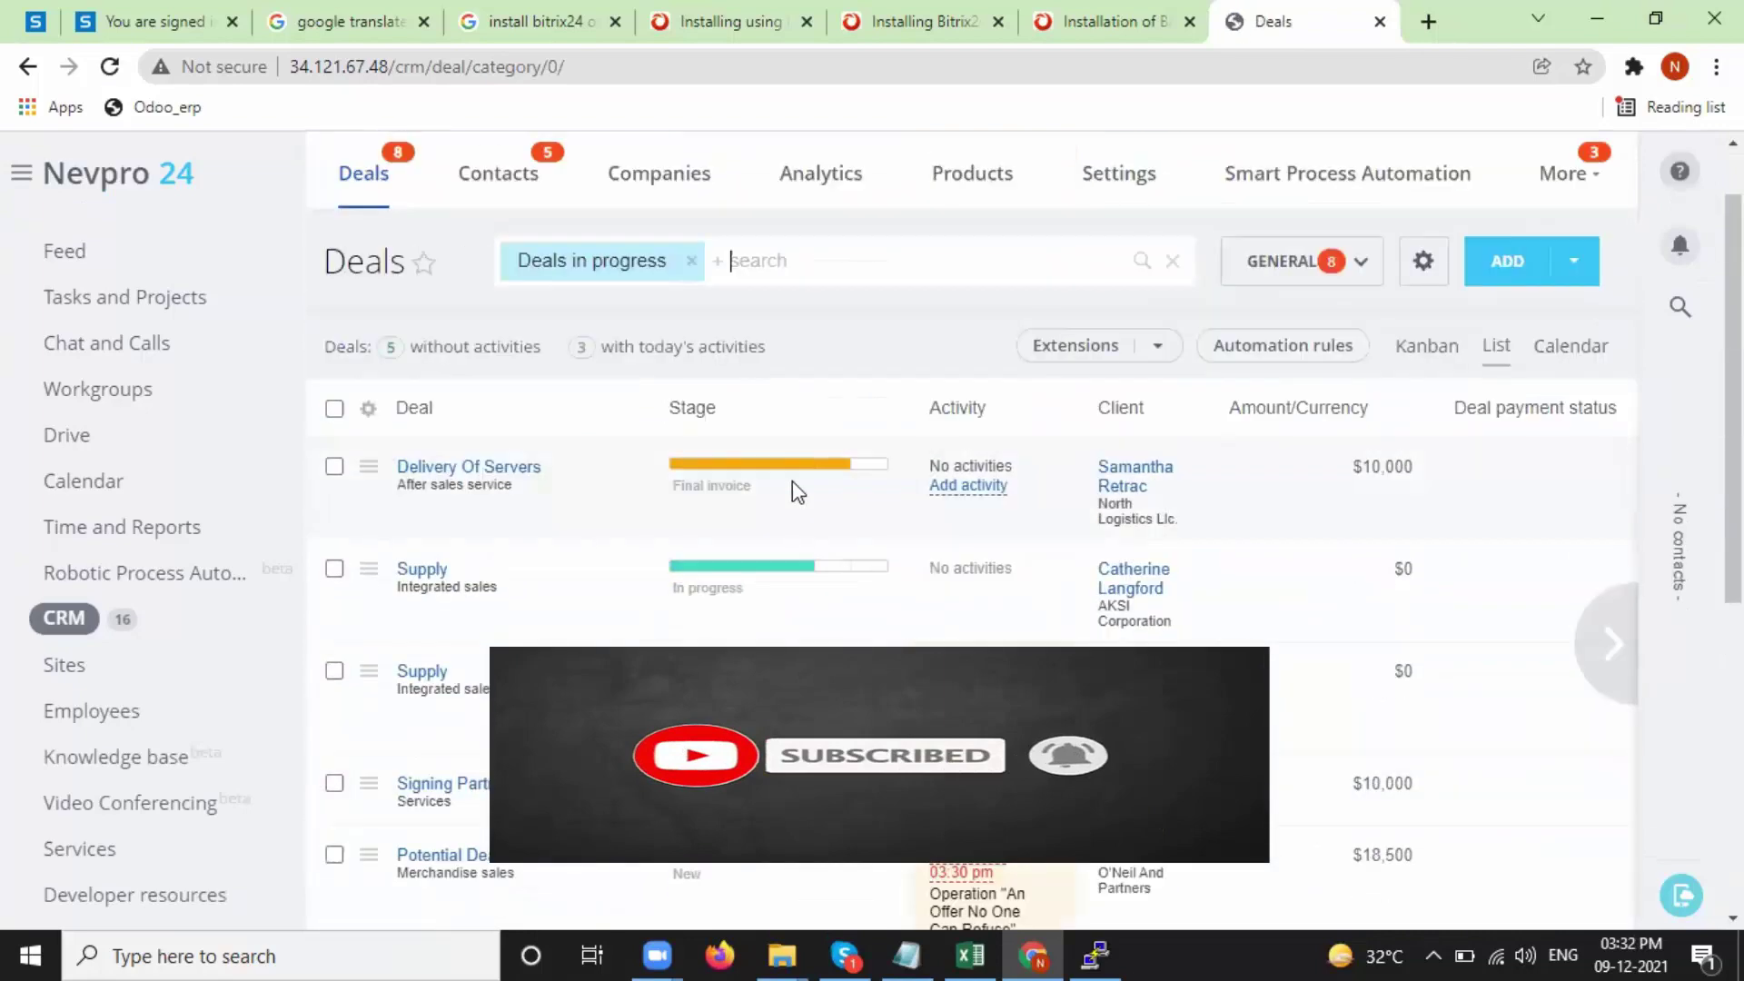